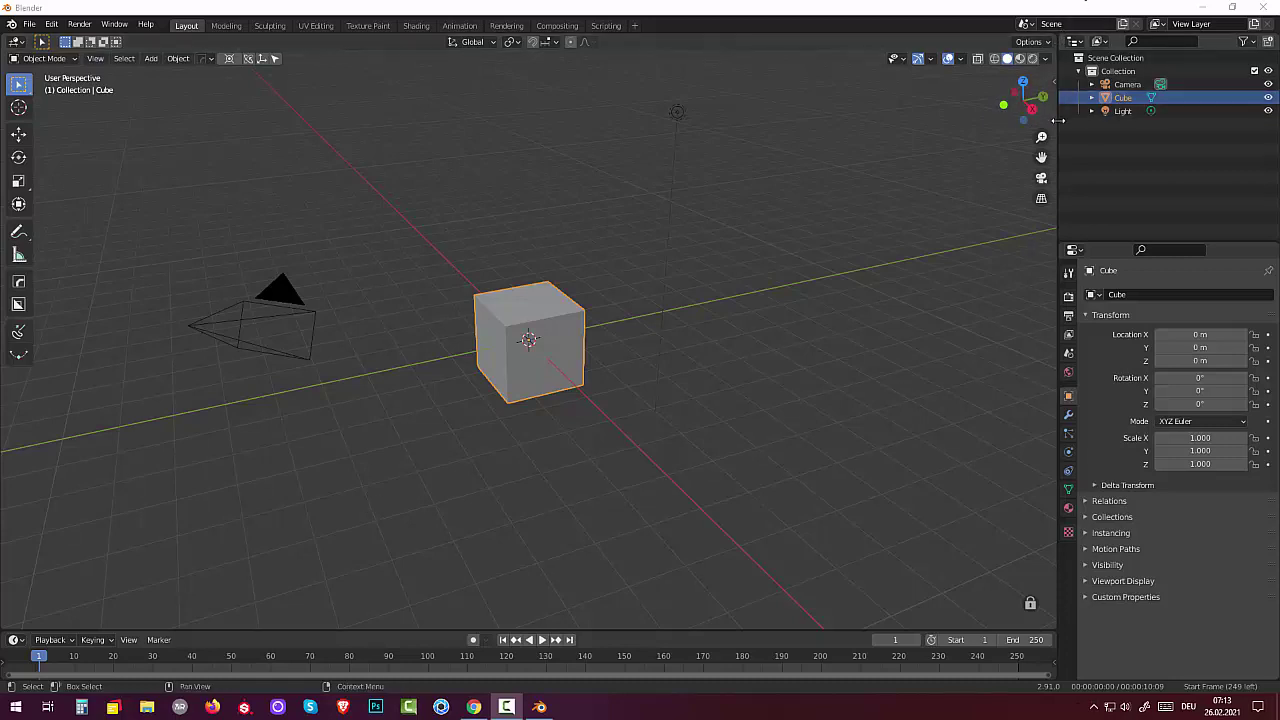
Widen the 3D view slightly, then split it into two side-by-side viewports.
mouse_move(1058, 116)
left_mouse_down()
mouse_move(1118, 116)
mouse_move(1094, 116)
left_mouse_up()
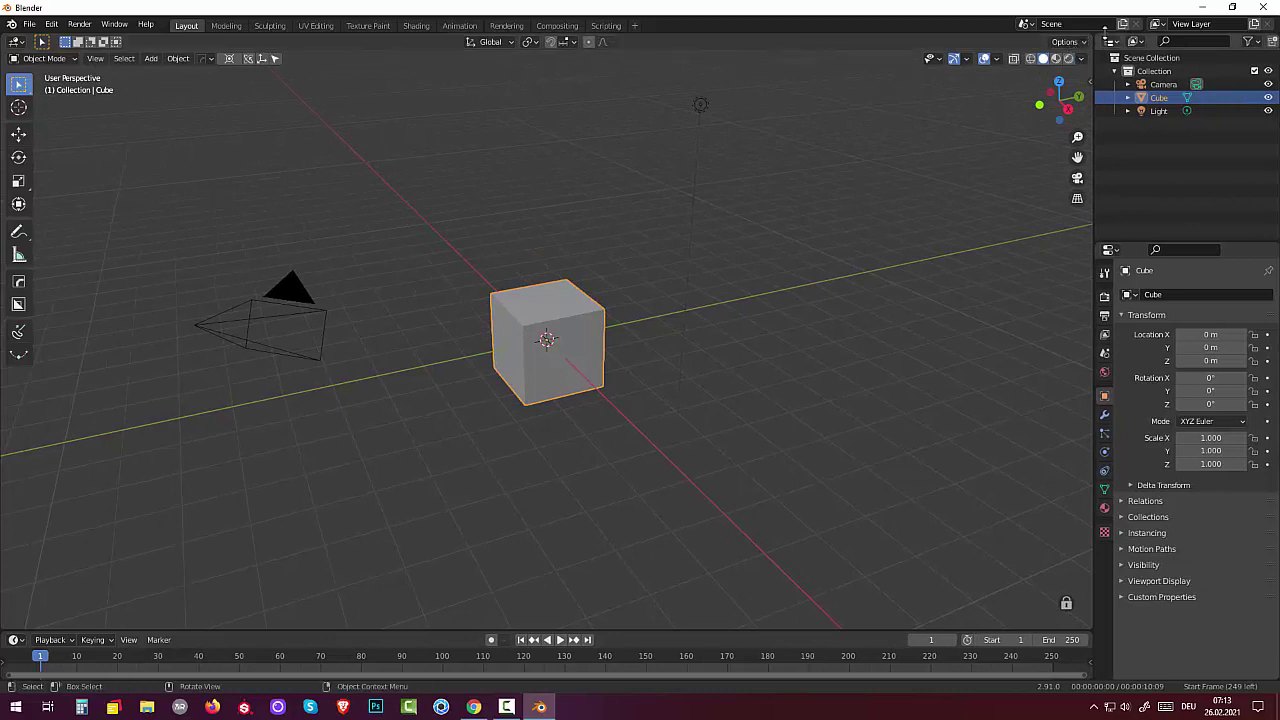
left_click_drag(1087, 36, 873, 82)
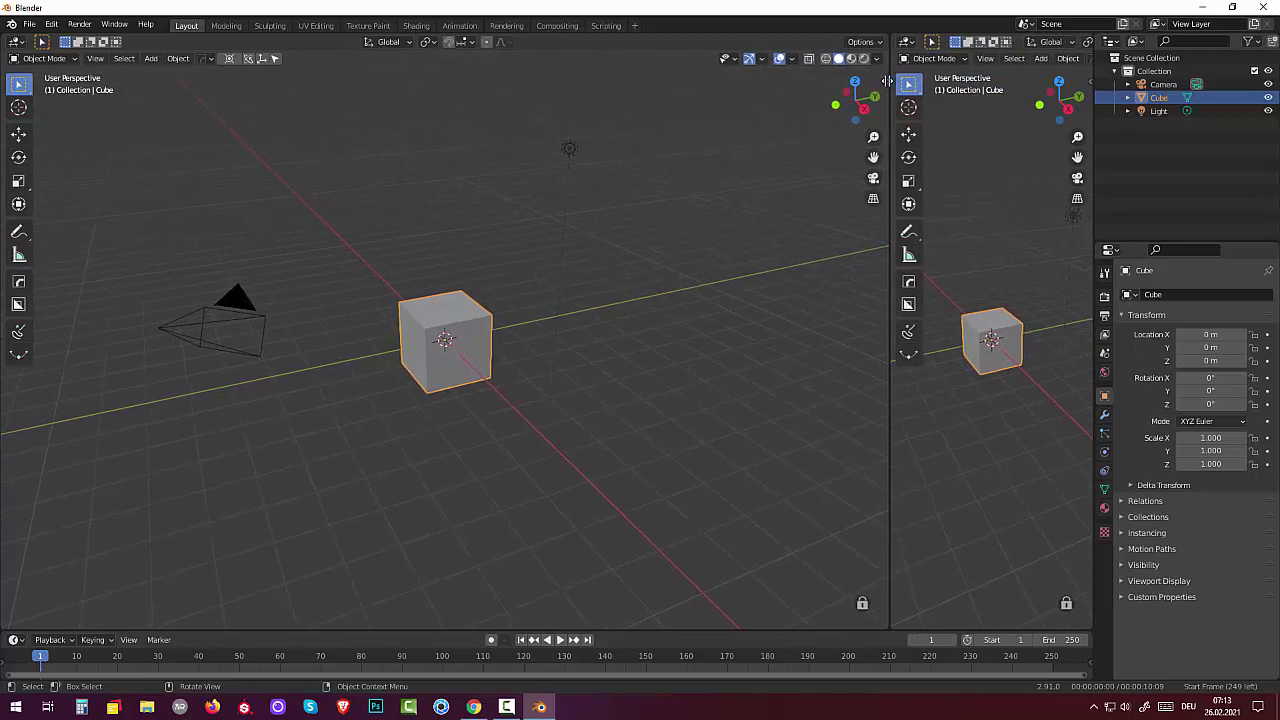
Make the right area an Image Editor showing Desktop/kotik.jpg, then show the cube's Modifier Properties.
left_click(893, 43)
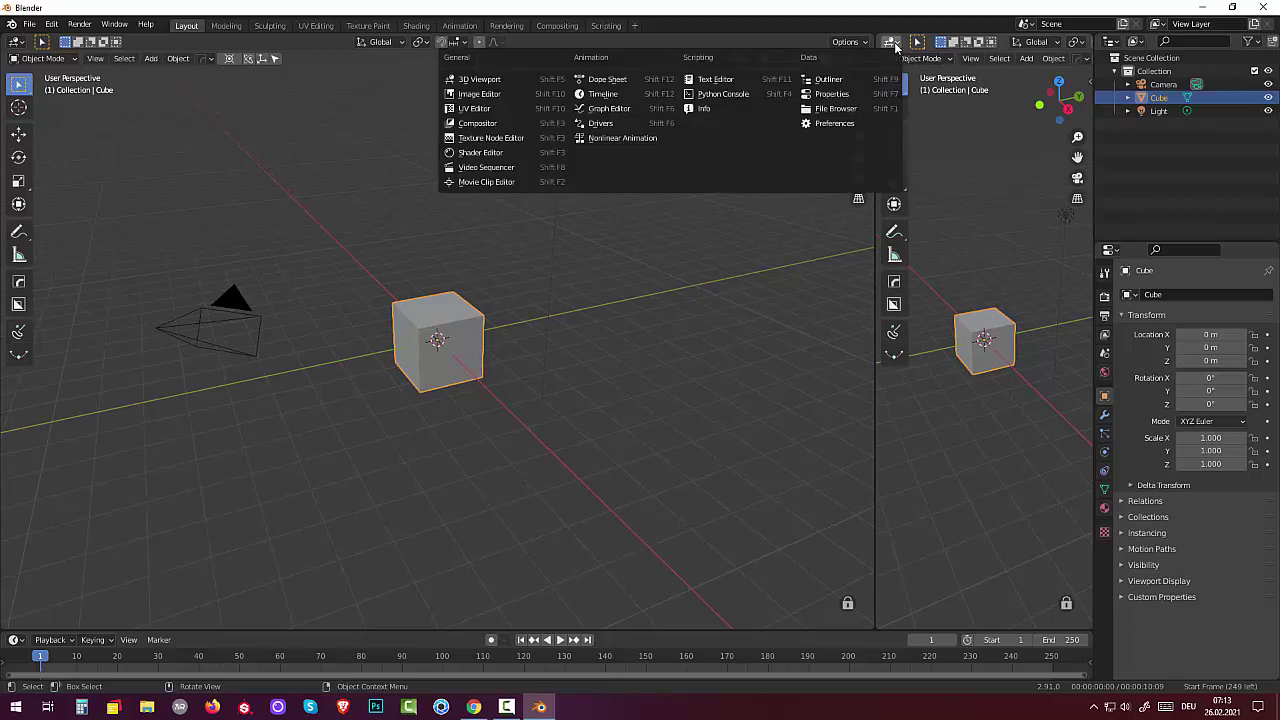
left_click(508, 93)
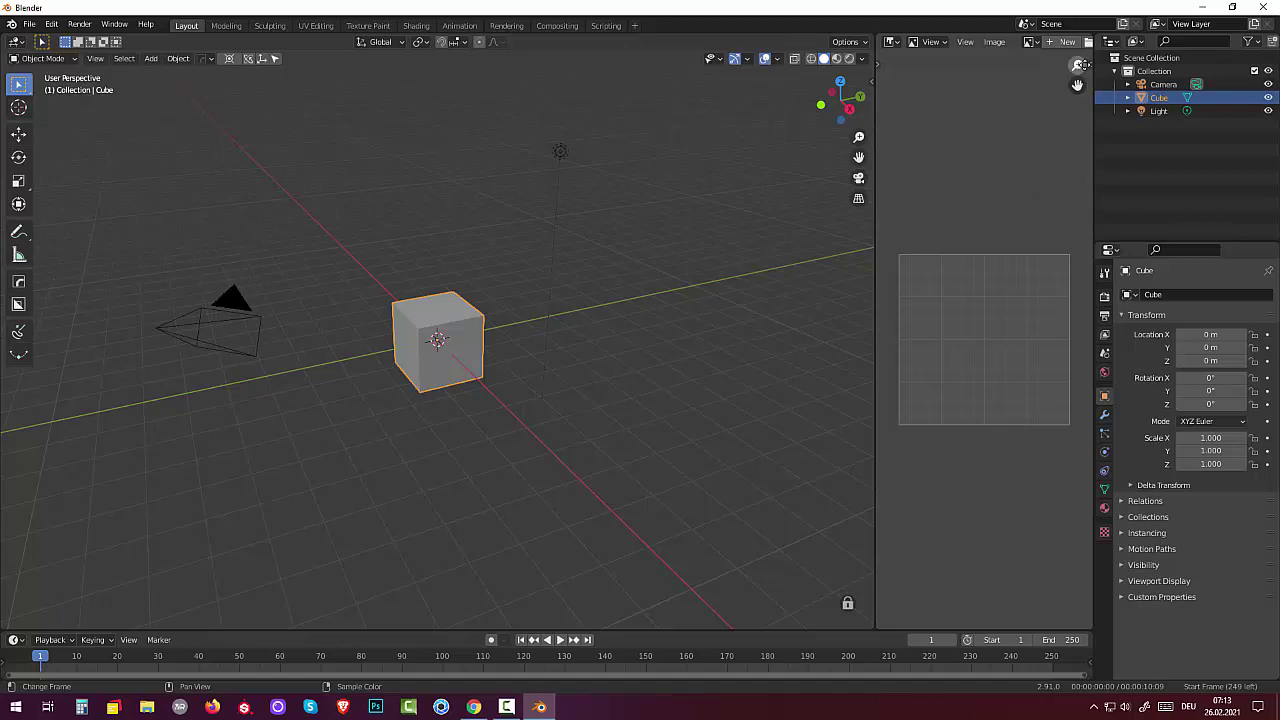
left_click(1088, 42)
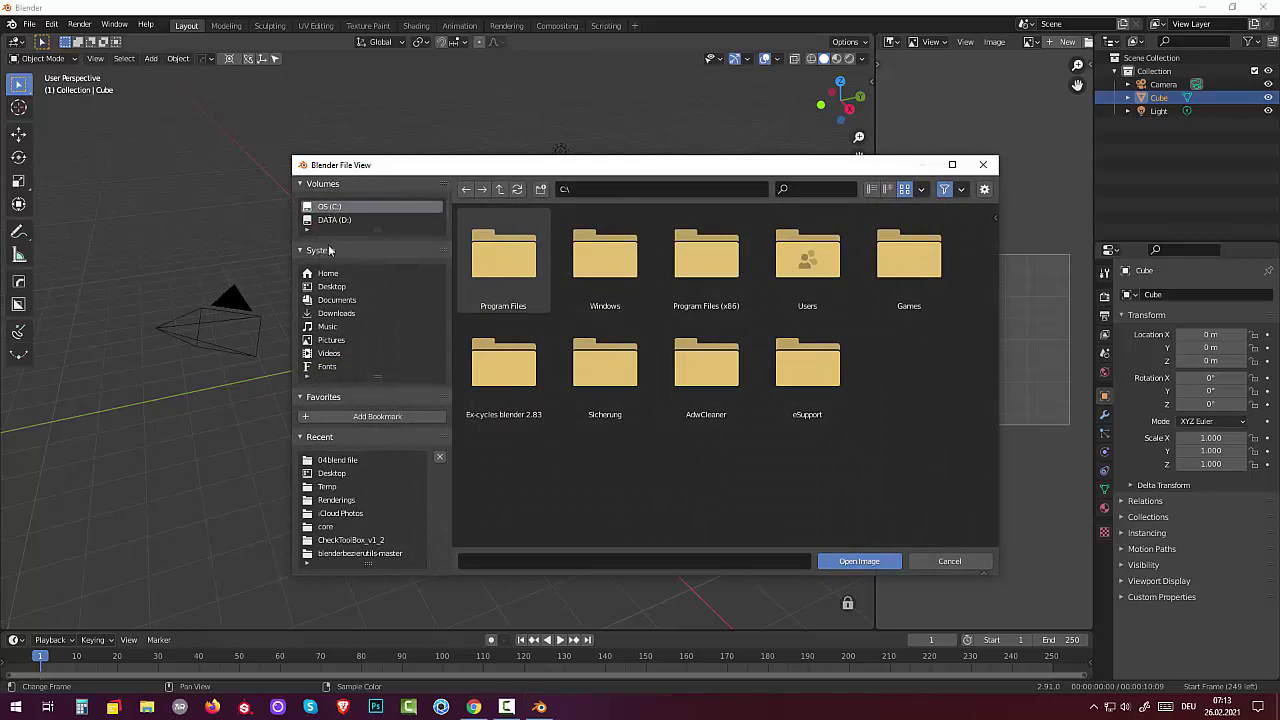
left_click(332, 287)
left_click(607, 354)
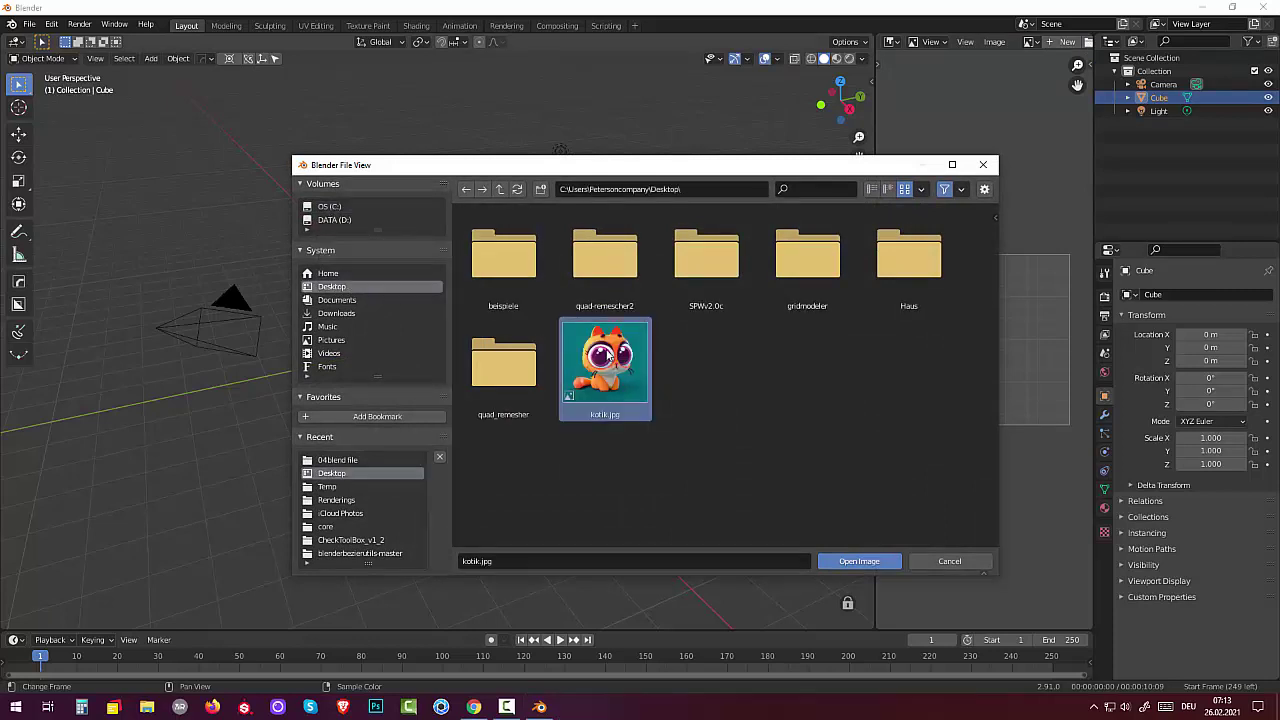
left_click(850, 561)
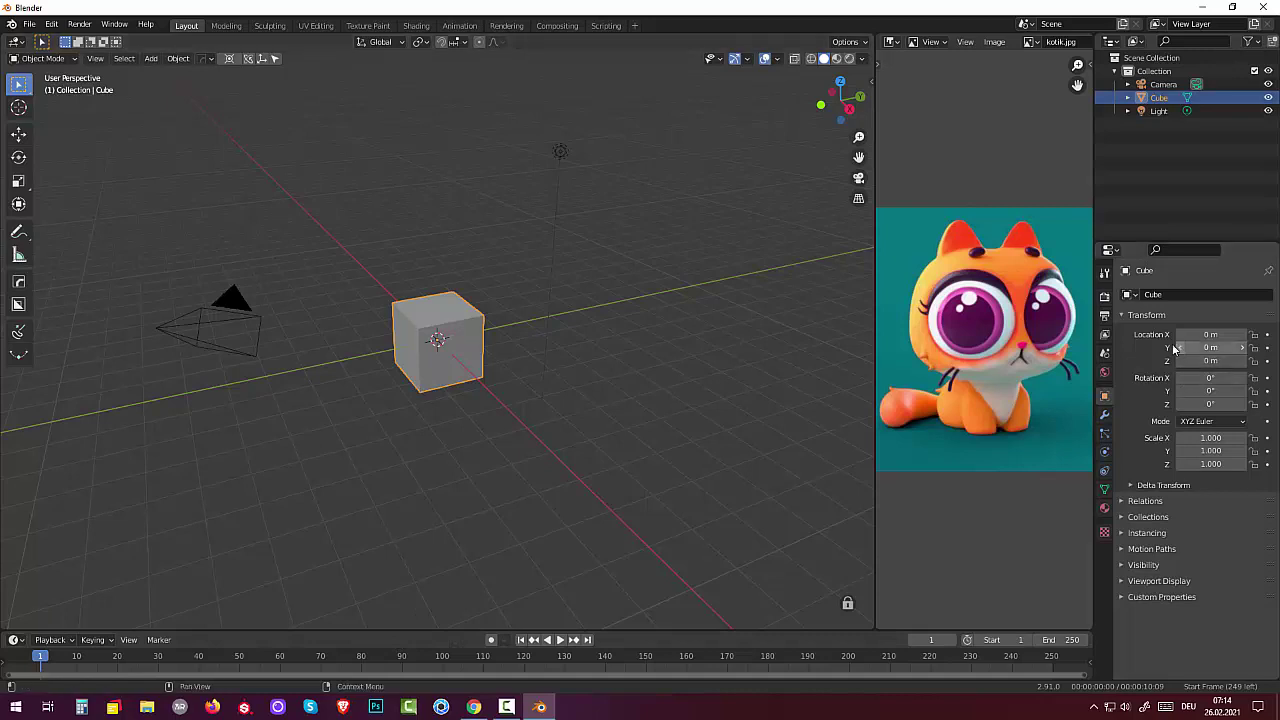
left_click(1105, 416)
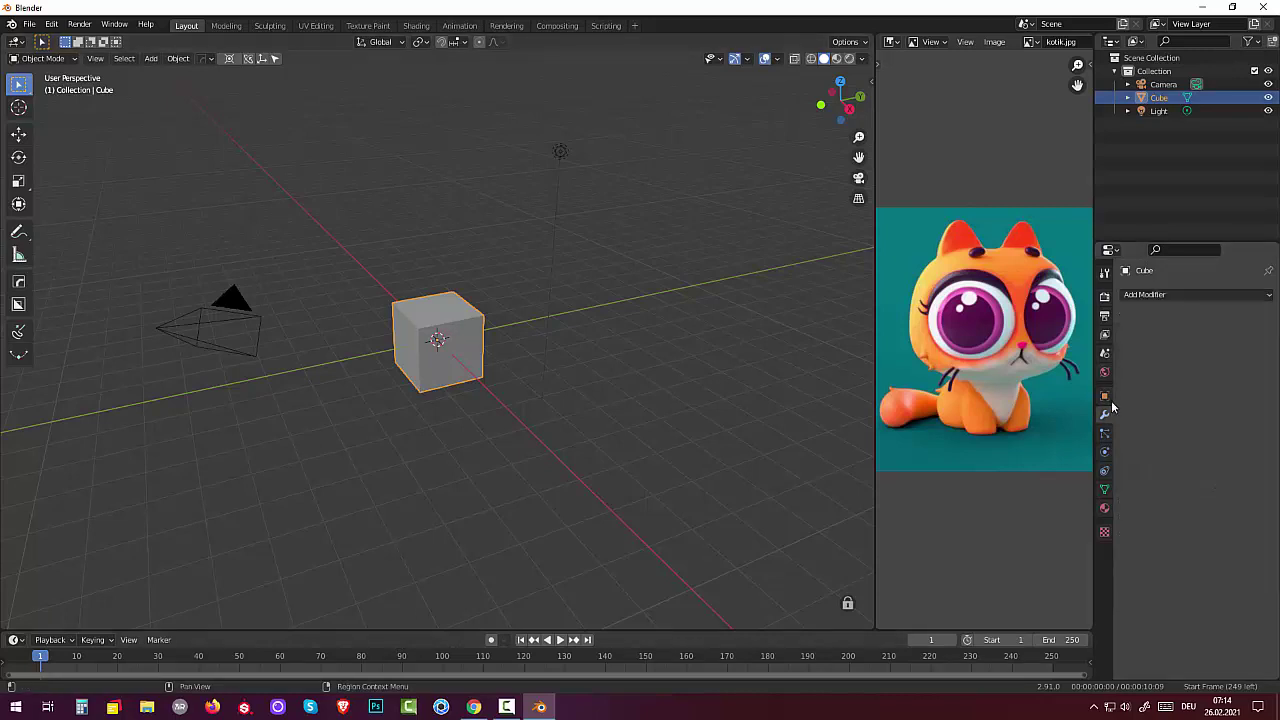
Add a Subdivision Surface modifier to the cube with Levels Viewport set to 2.
left_click(1157, 296)
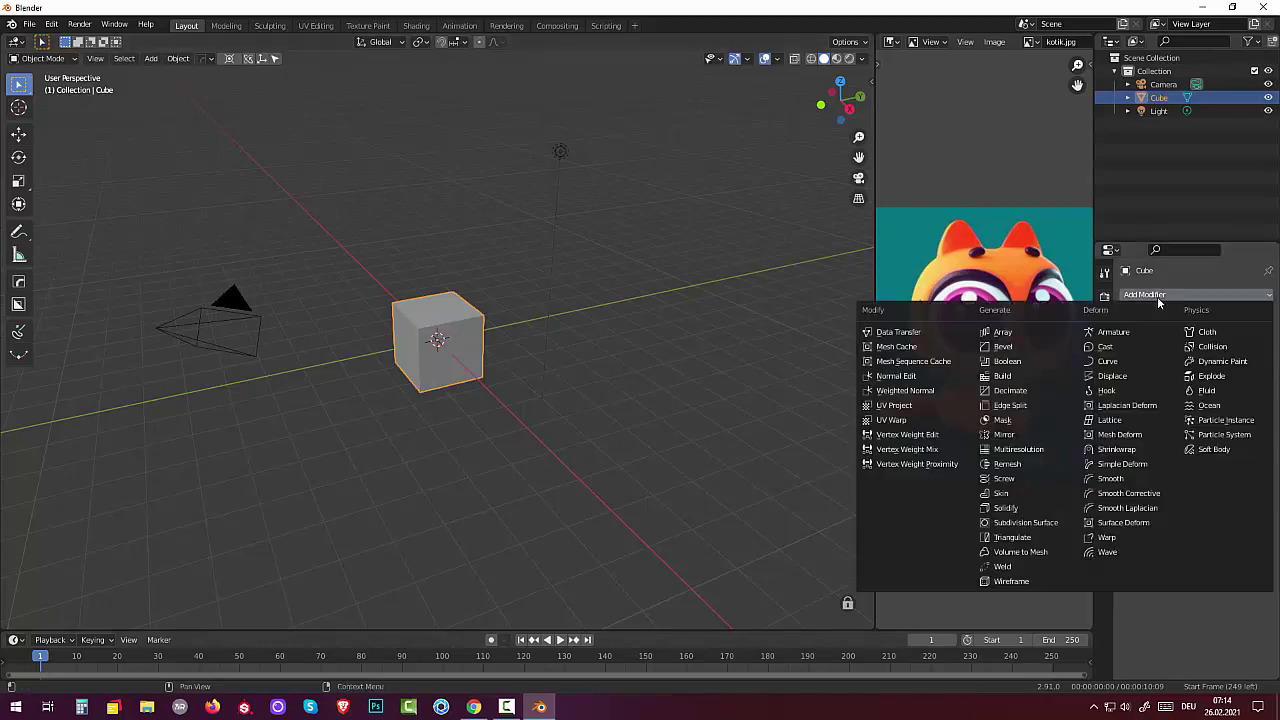
left_click(1046, 525)
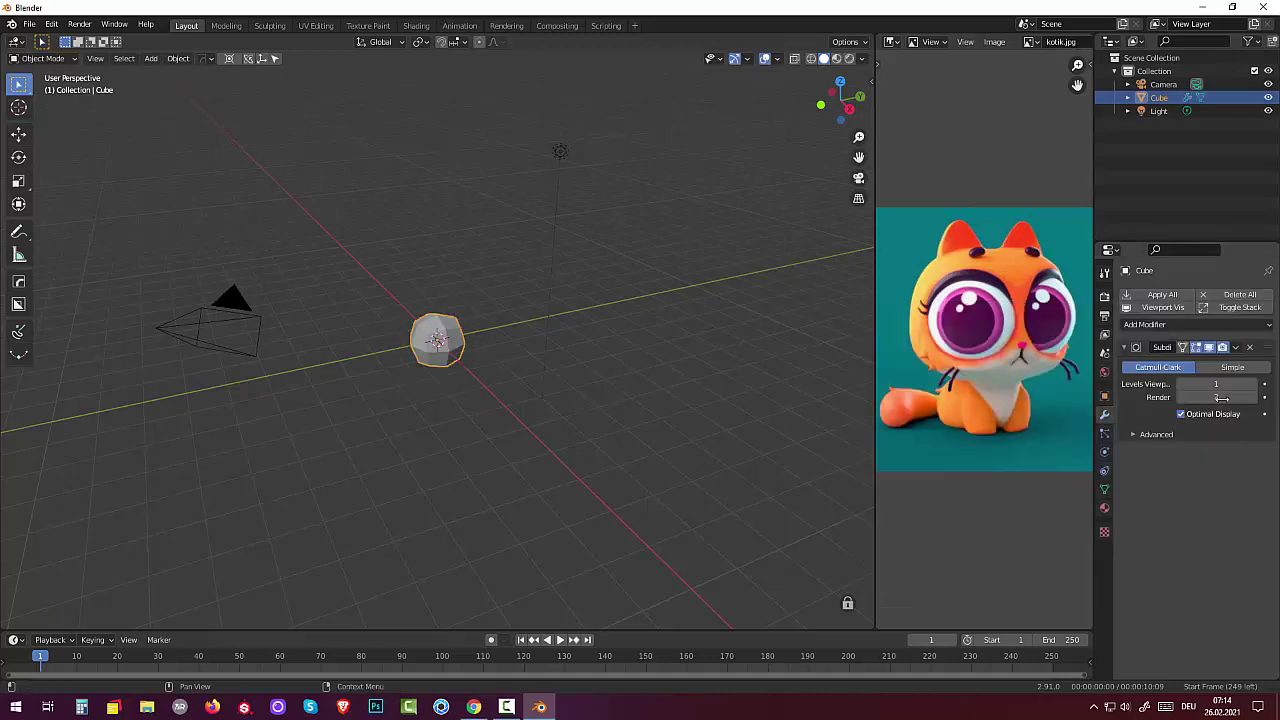
left_click(1254, 384)
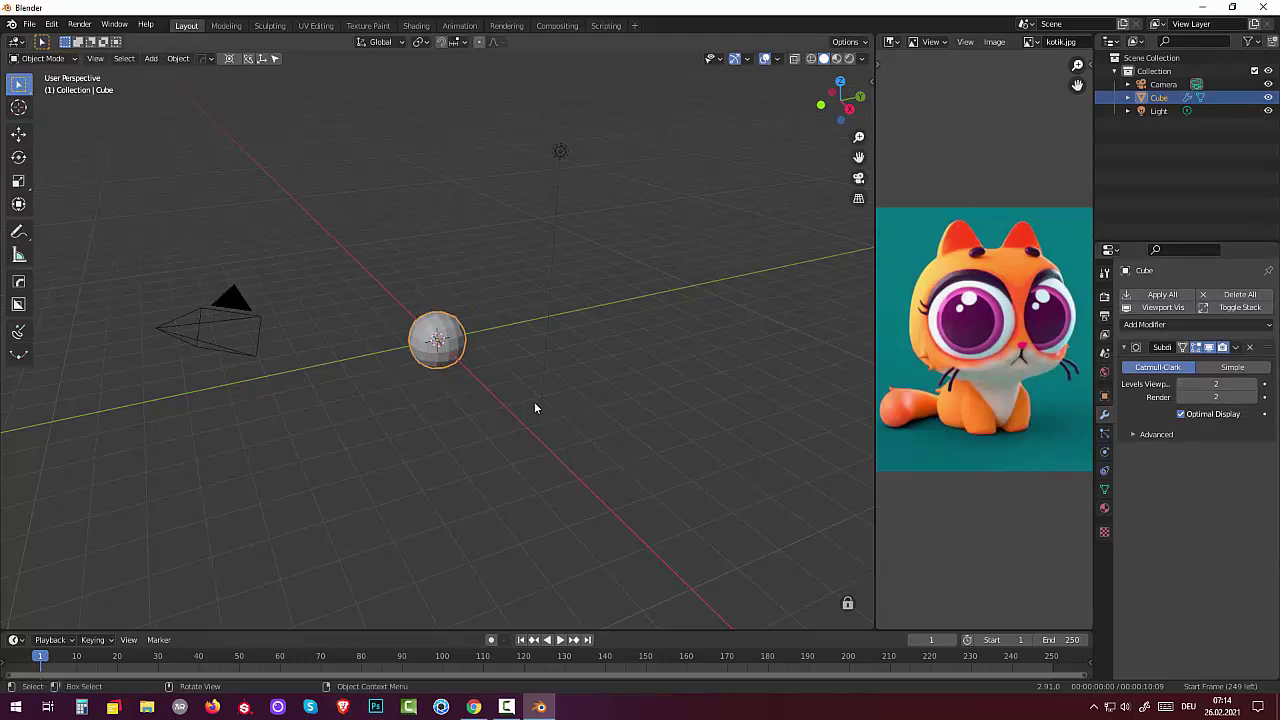
left_click(44, 58)
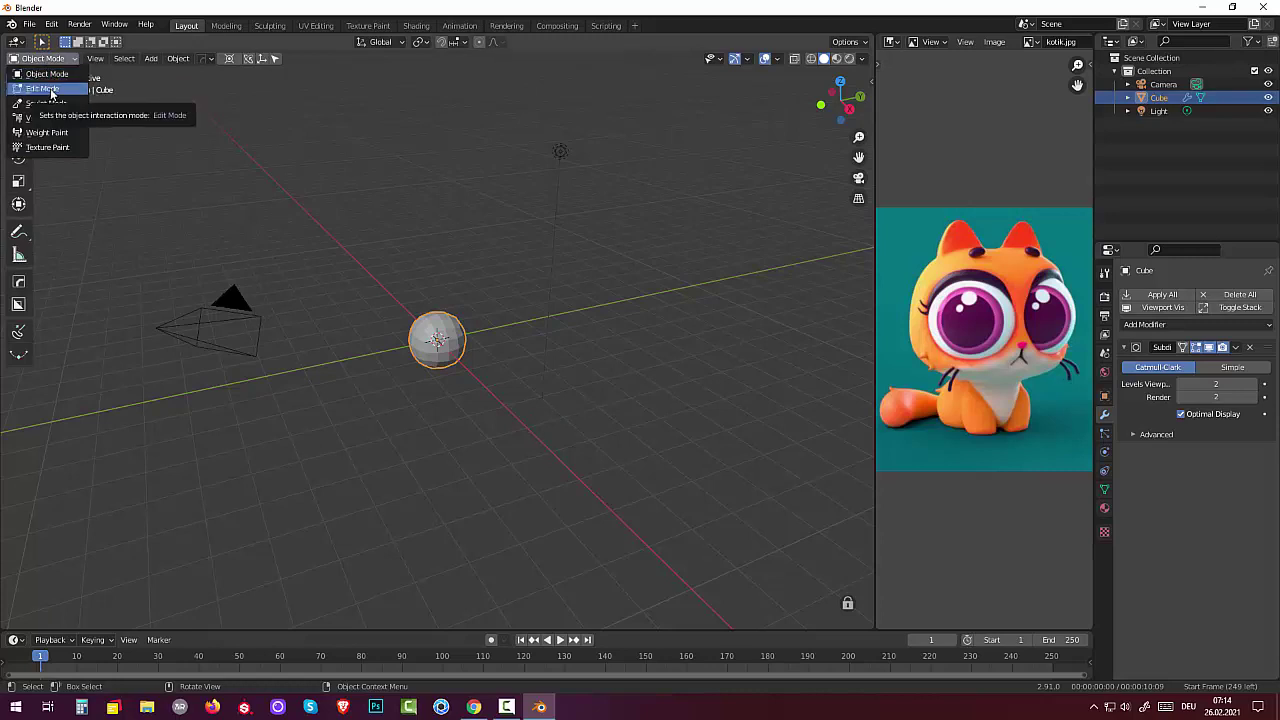
Enter Edit Mode, view the cube from the front, and switch to face selection.
left_click(46, 89)
middle_click_drag(520, 366, 477, 333)
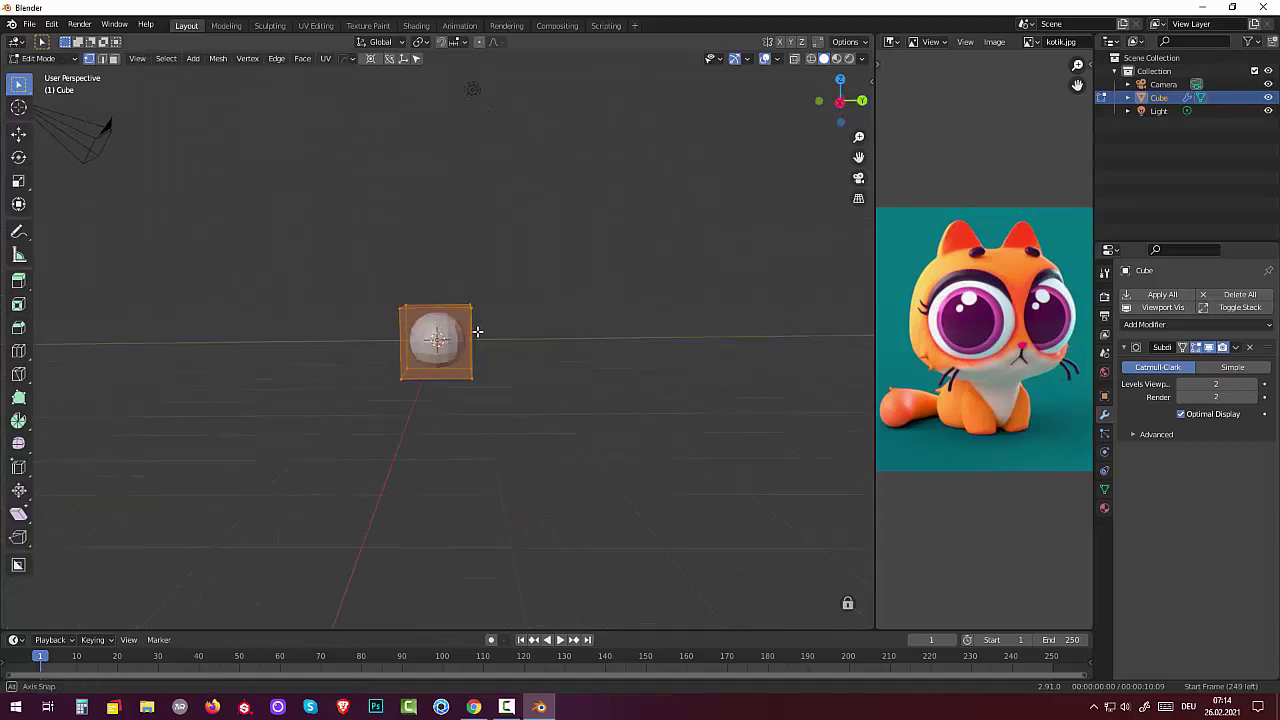
scroll(477, 333, "up", 1)
scroll(457, 378, "up", 3)
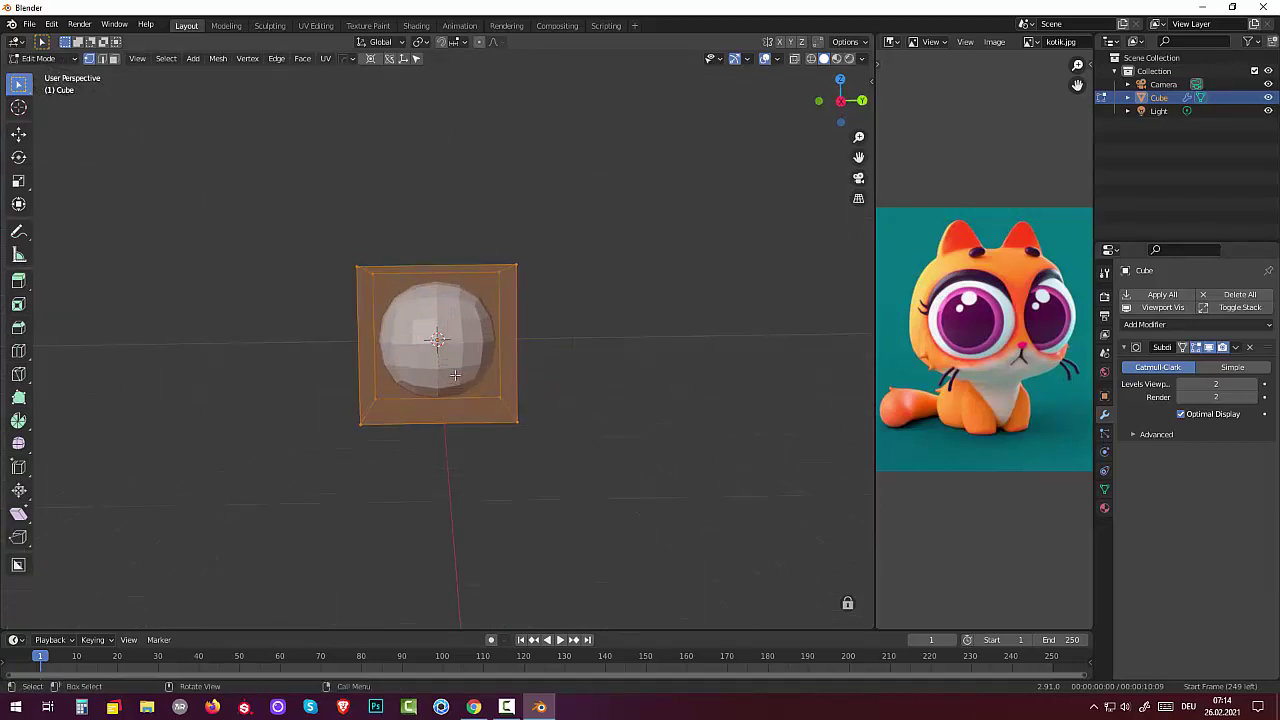
key("KP_1")
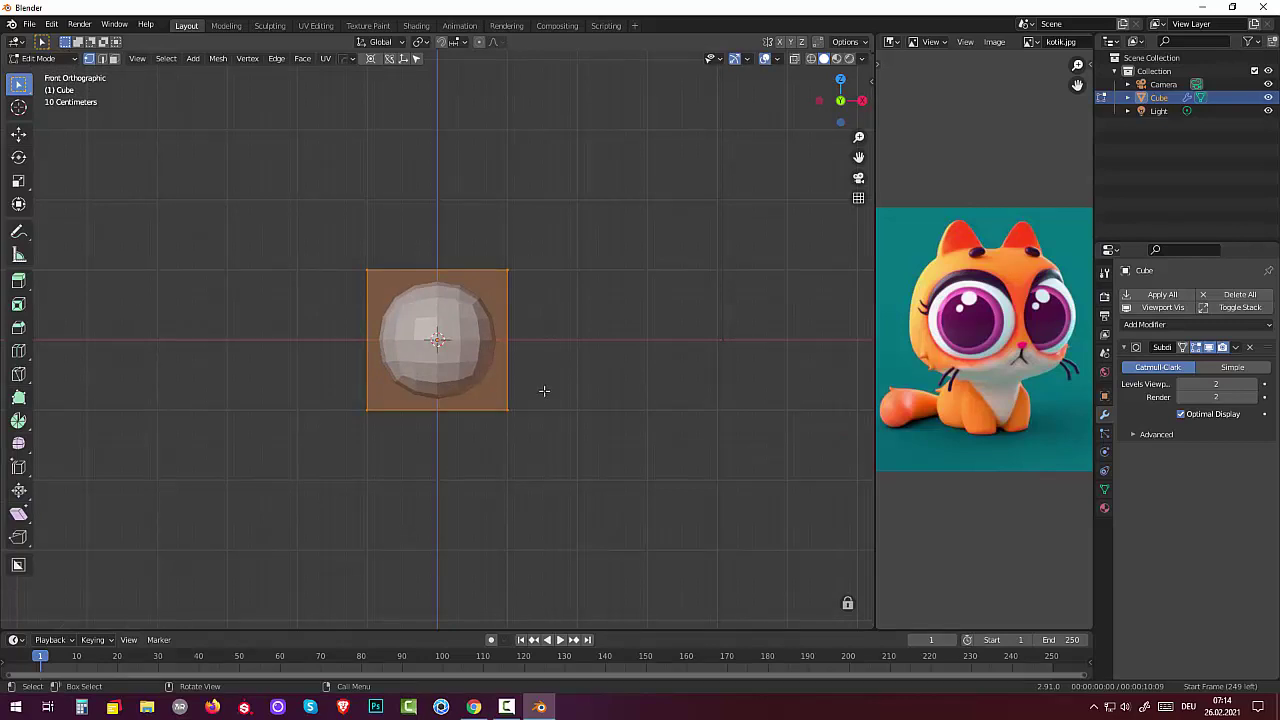
middle_click_drag(543, 374, 537, 431)
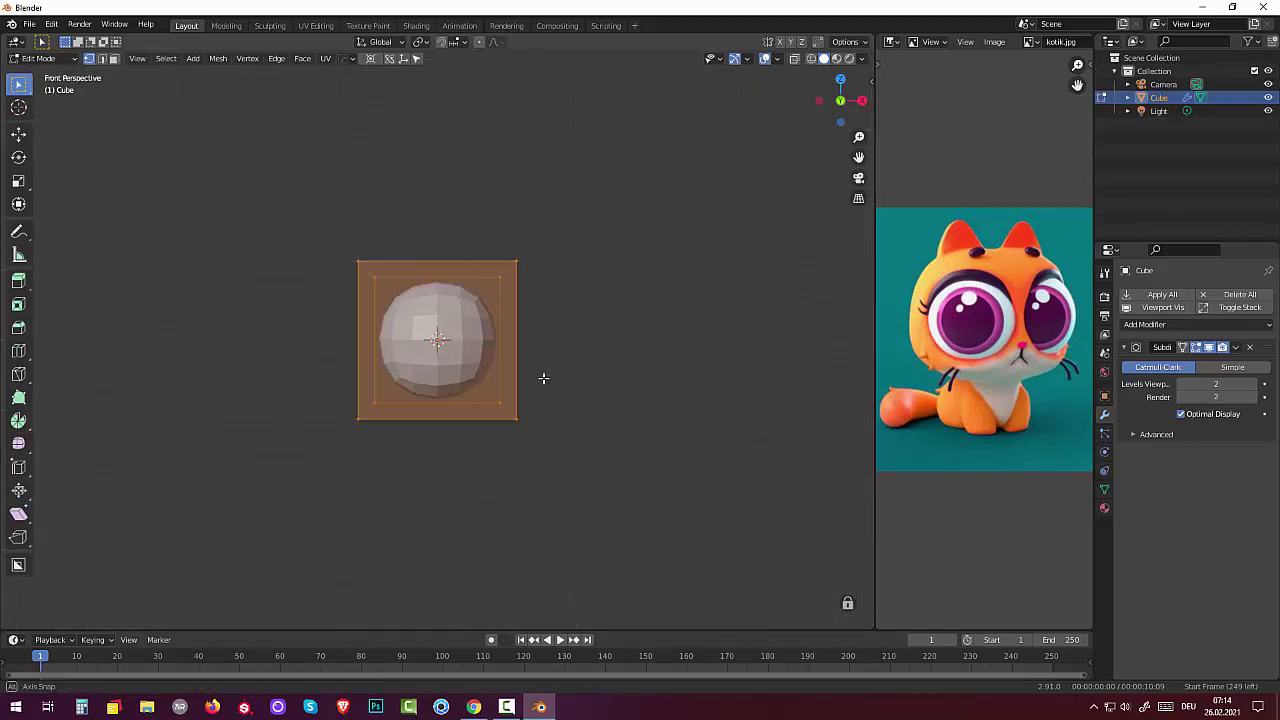
key("alt+a")
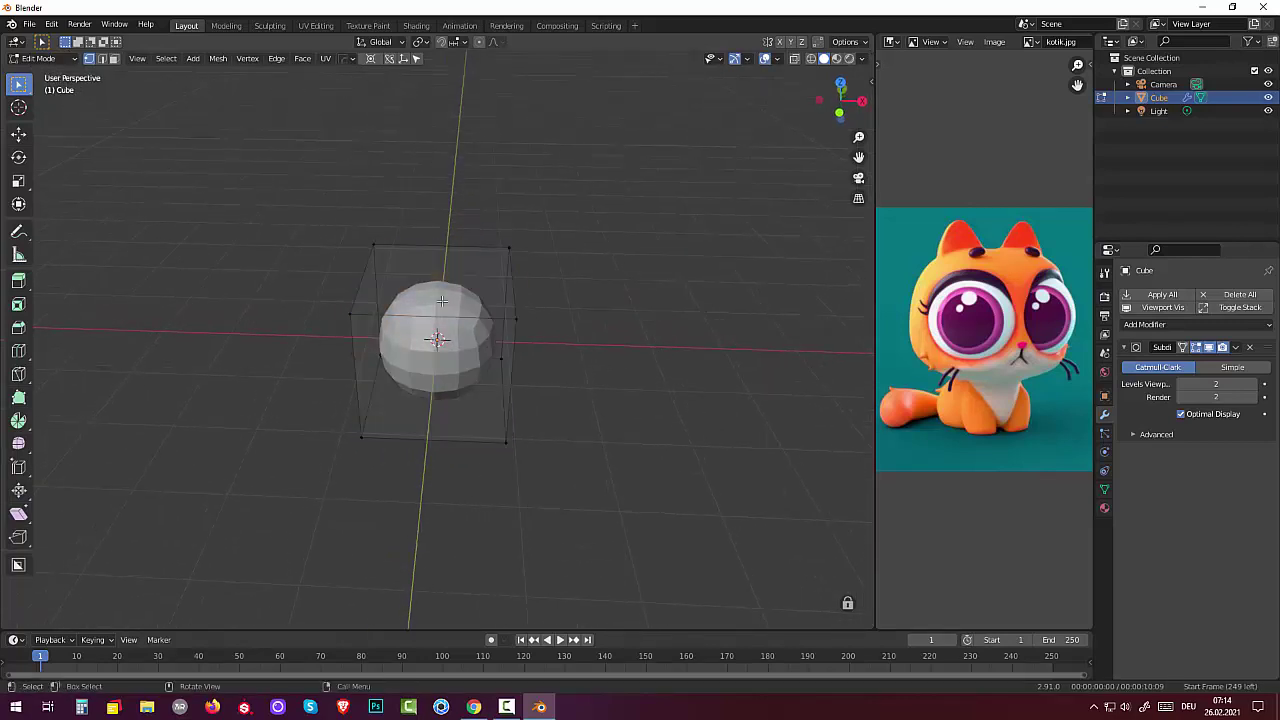
middle_click_drag(462, 306, 446, 296)
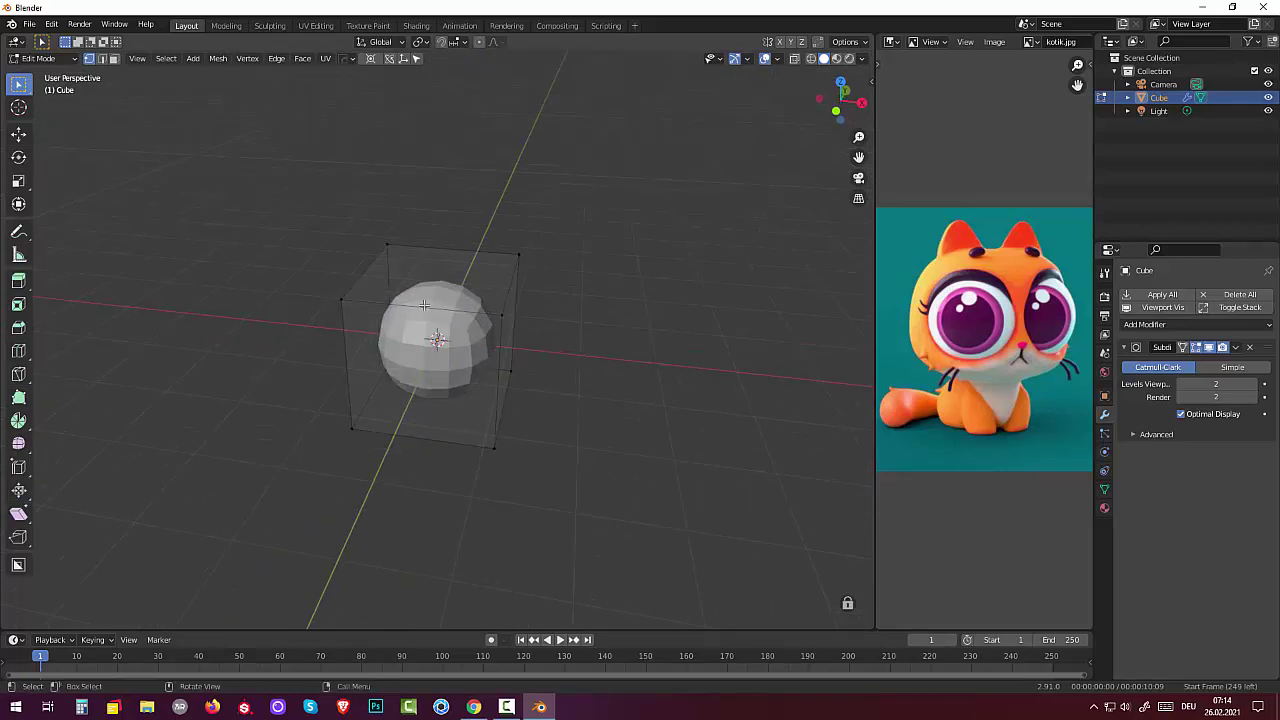
left_click(114, 59)
left_click(416, 280)
mouse_move(416, 281)
middle_mouse_down()
mouse_move(491, 284)
mouse_move(499, 311)
middle_mouse_up()
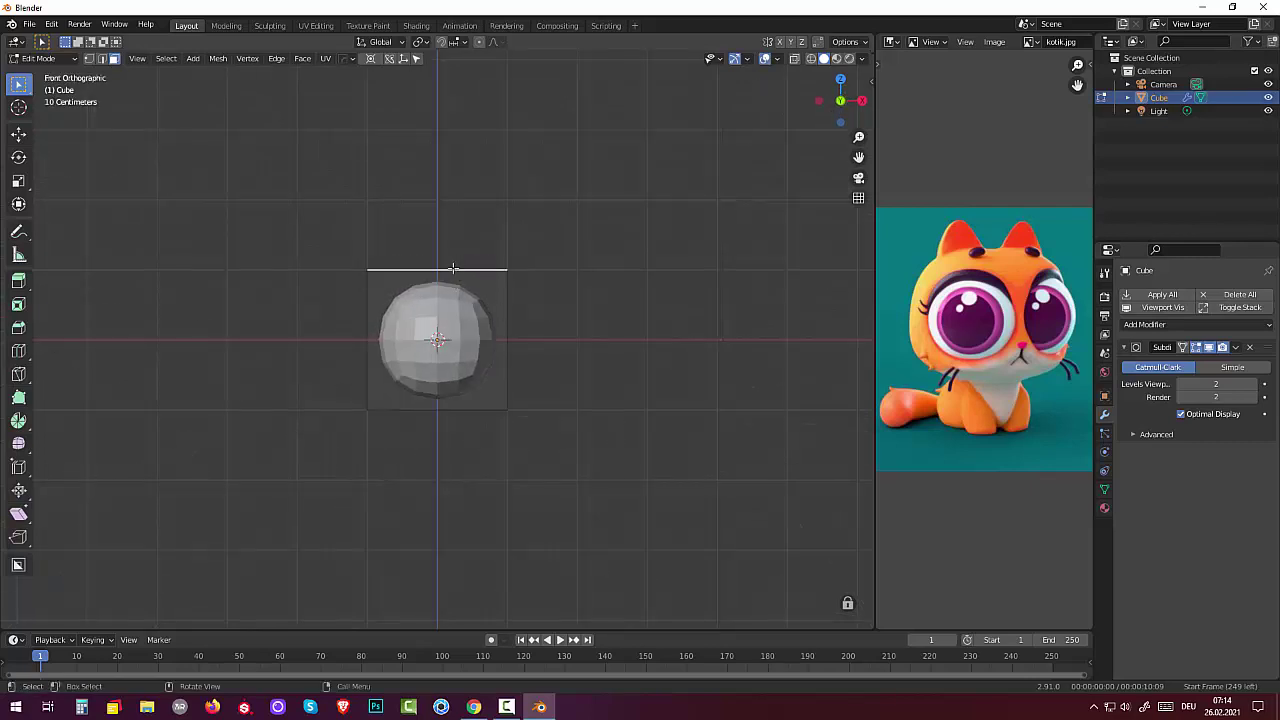
left_click(504, 364)
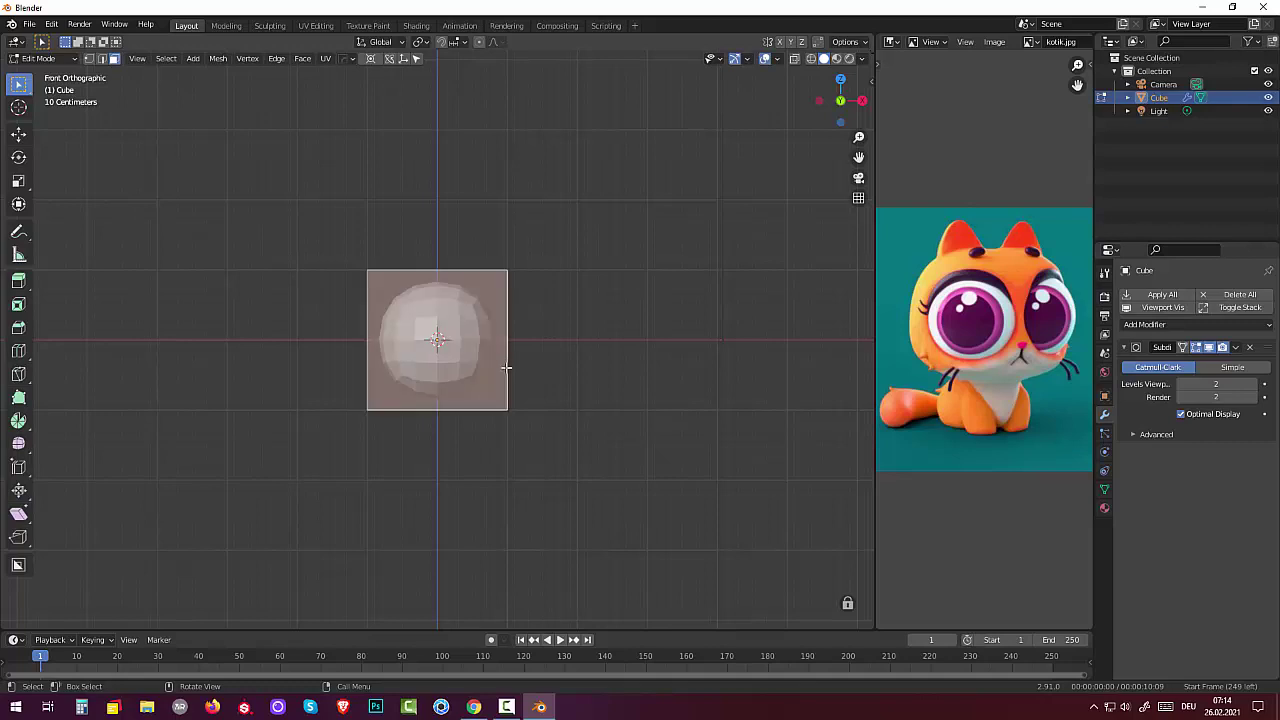
Add a horizontal loop cut and slide it down toward the cube's base.
key("ctrl+r")
left_click(504, 367)
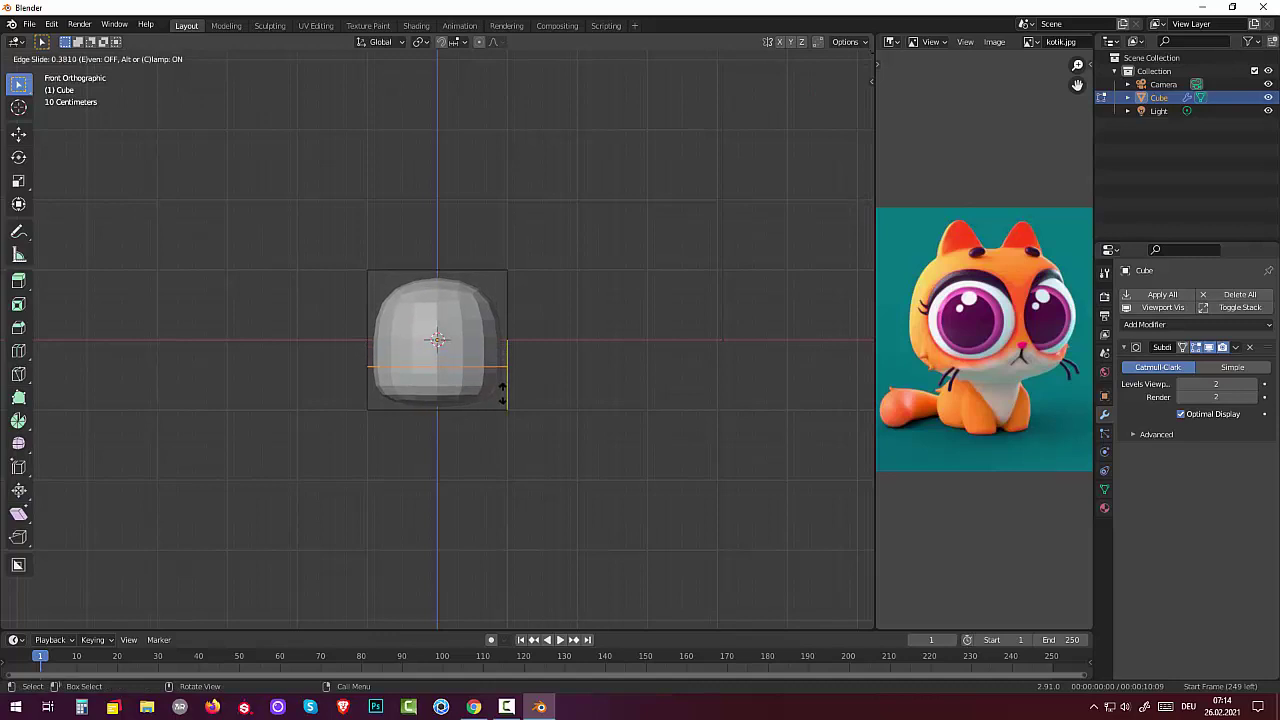
left_click(502, 386)
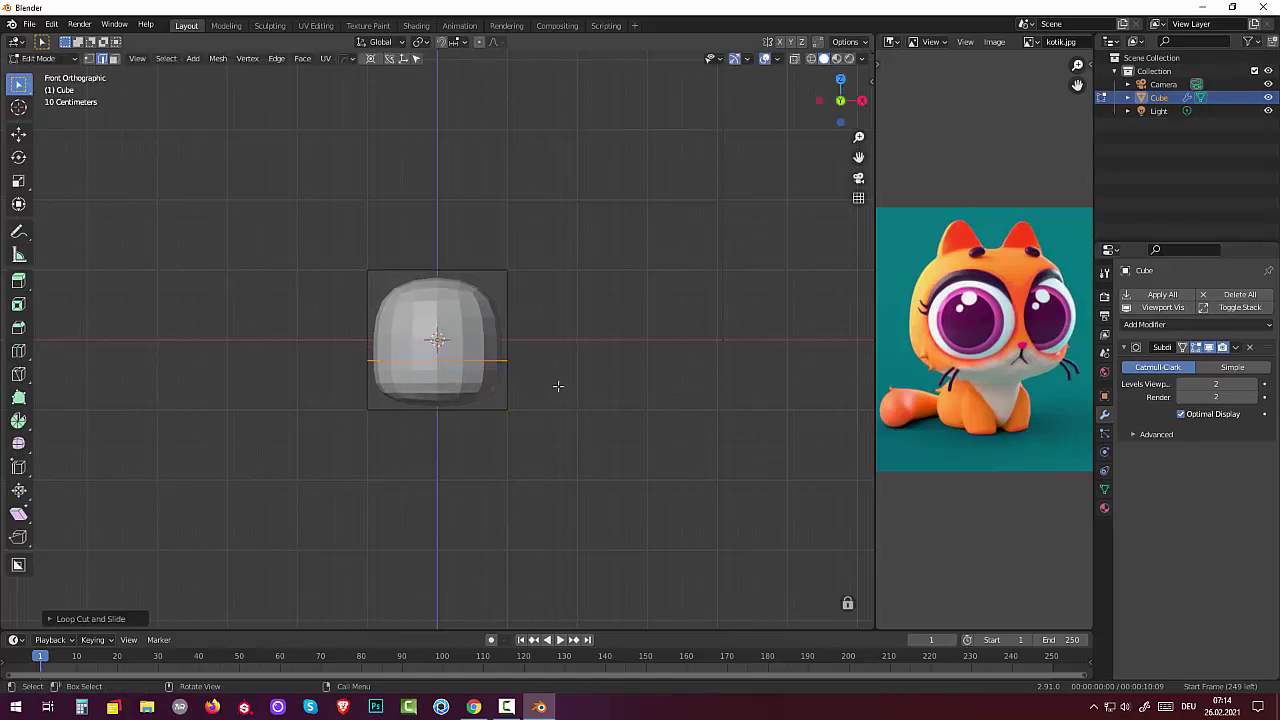
middle_click_drag(558, 386, 421, 280)
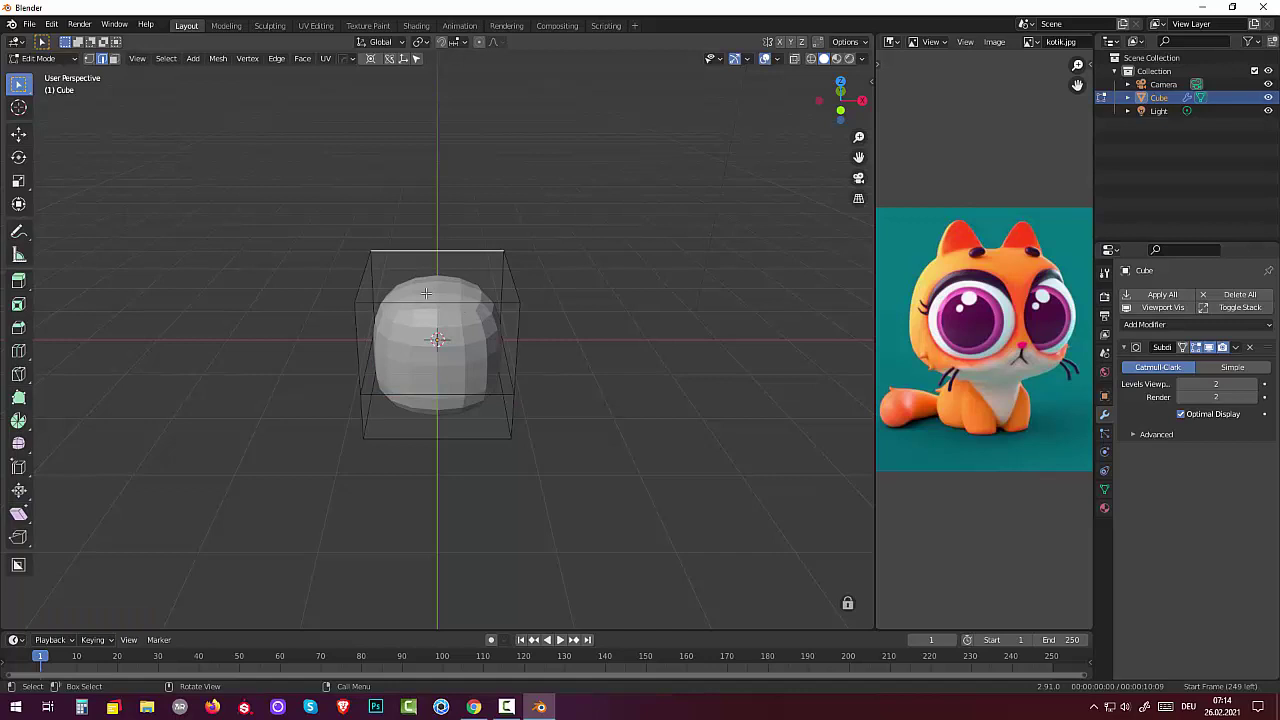
Select the cube's top face and scale it inward.
left_click(115, 60)
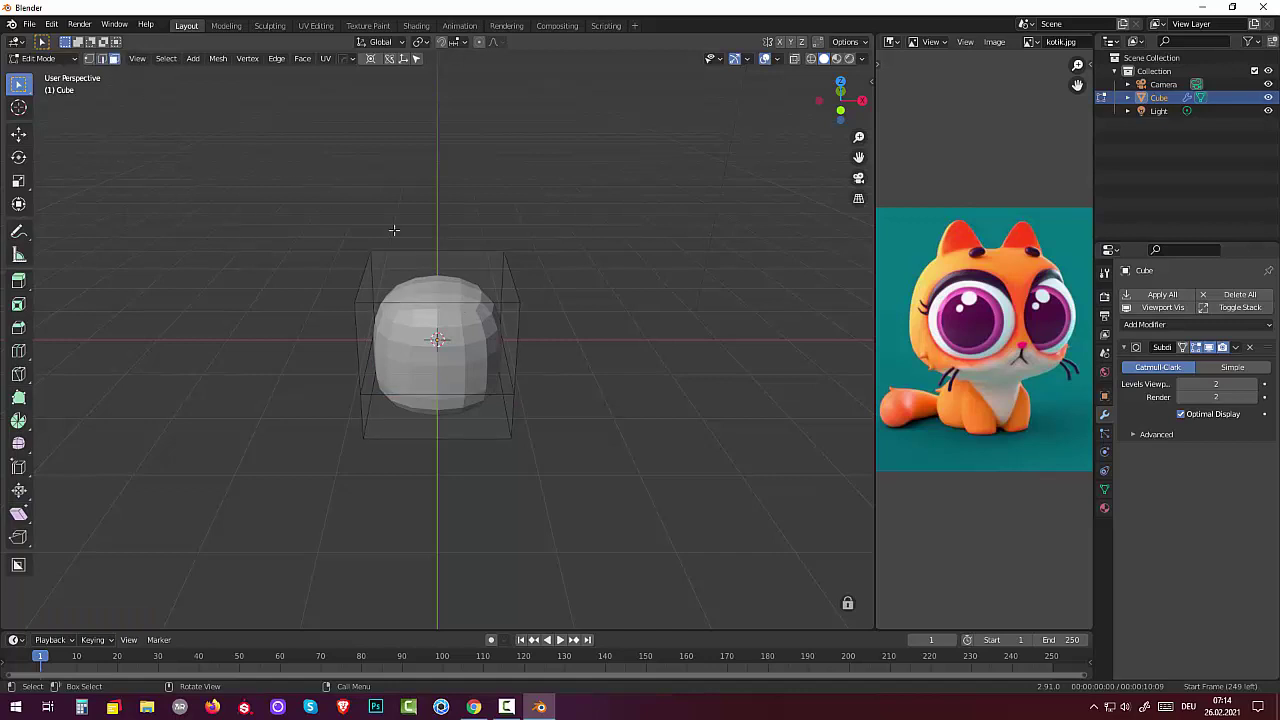
left_click(426, 270)
mouse_move(557, 266)
middle_mouse_down()
mouse_move(554, 237)
mouse_move(554, 252)
middle_mouse_up()
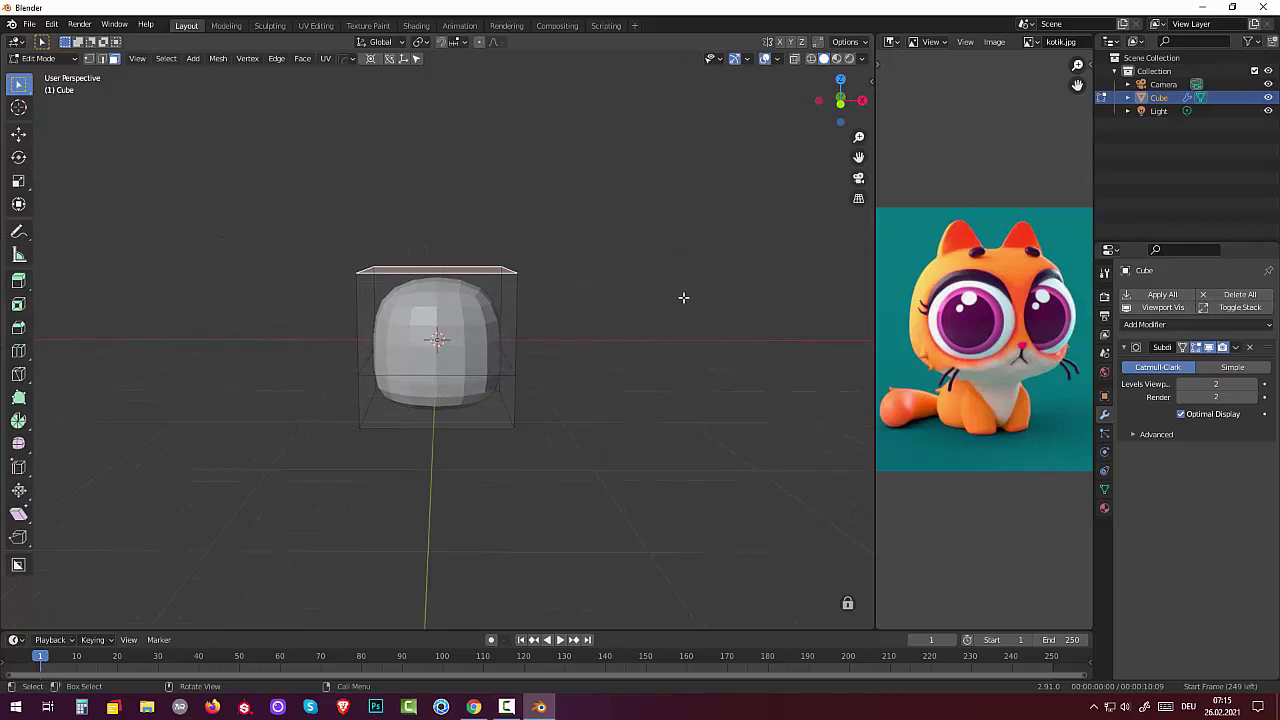
key("s")
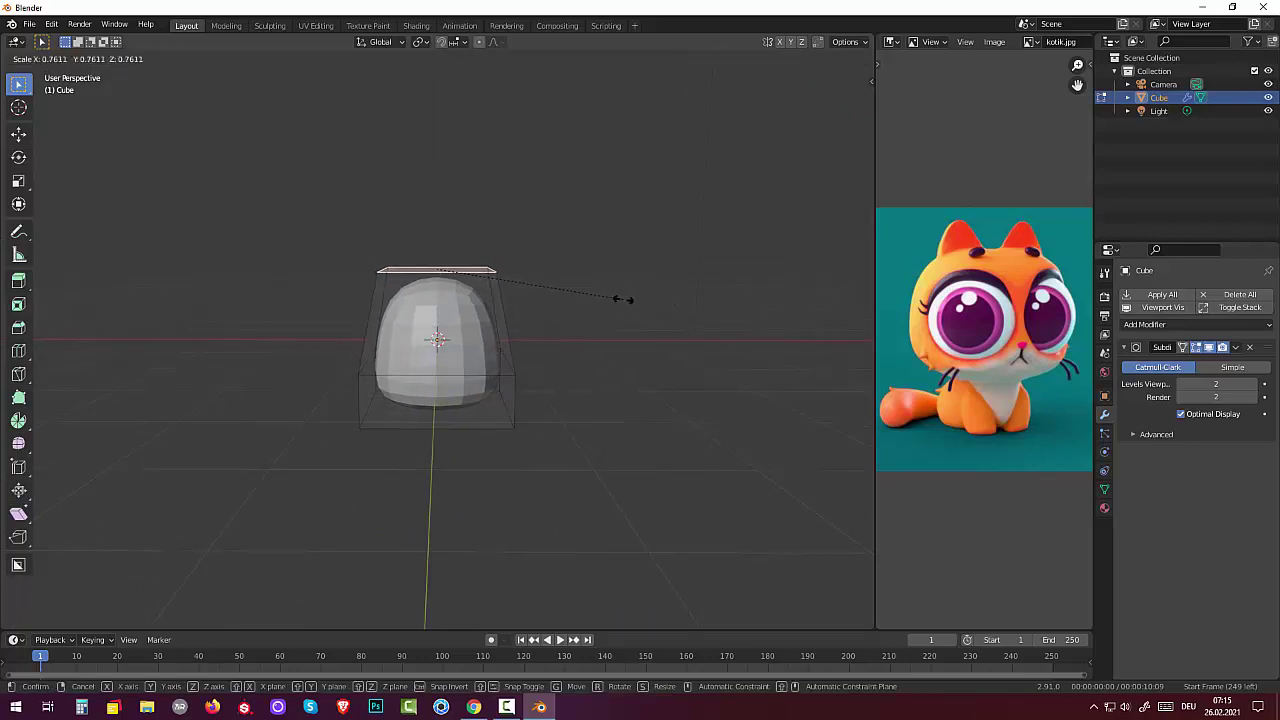
left_click(629, 300)
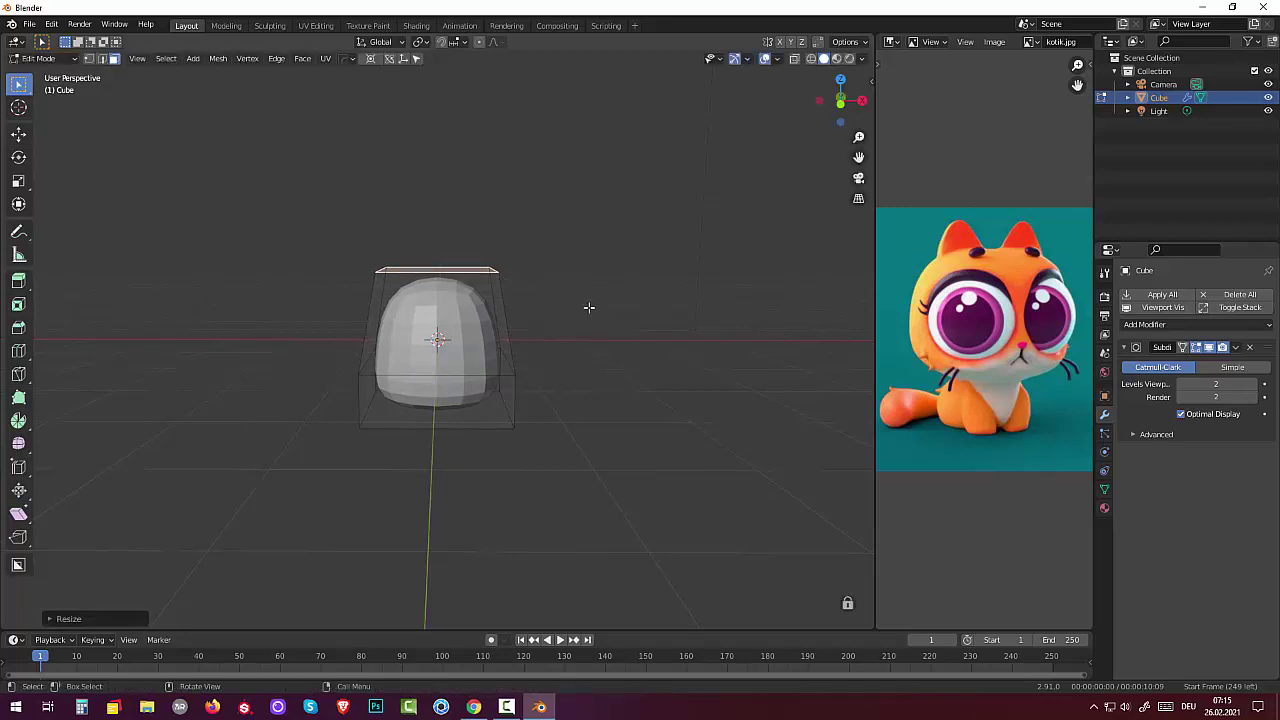
Move the top face down along Z to form the dome, then deselect it.
key("s")
key("z")
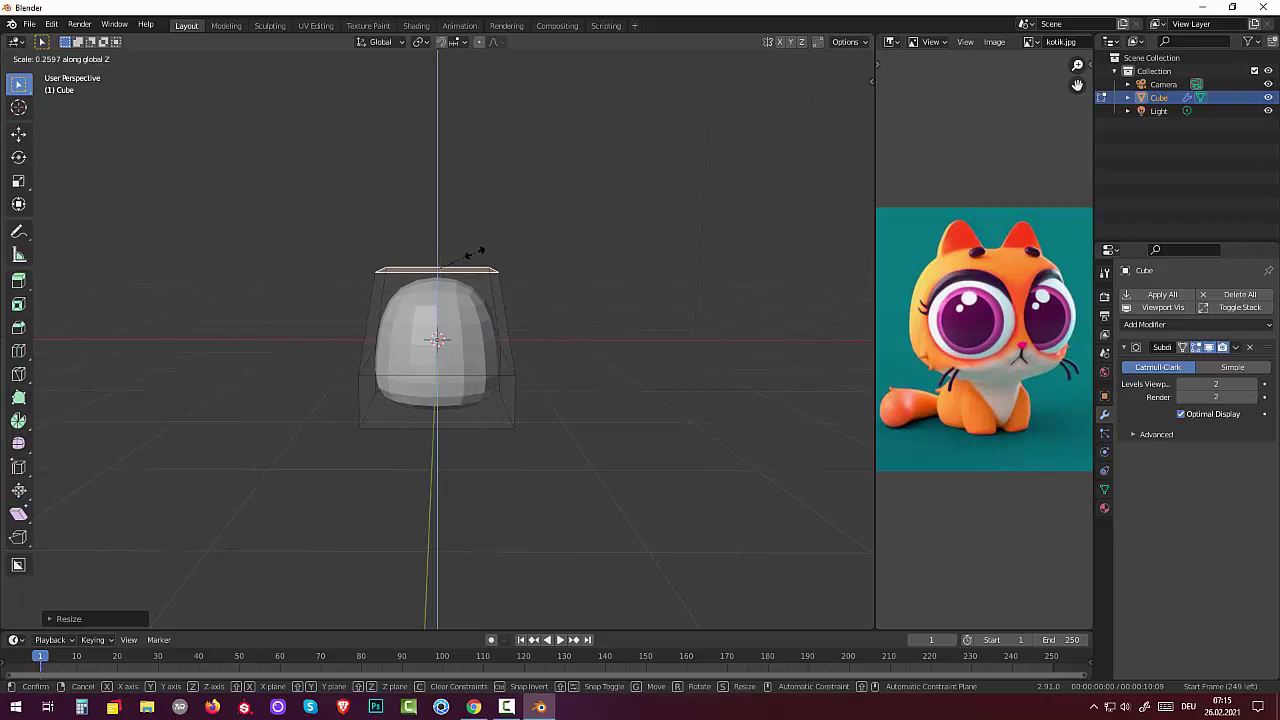
key("g")
key("z")
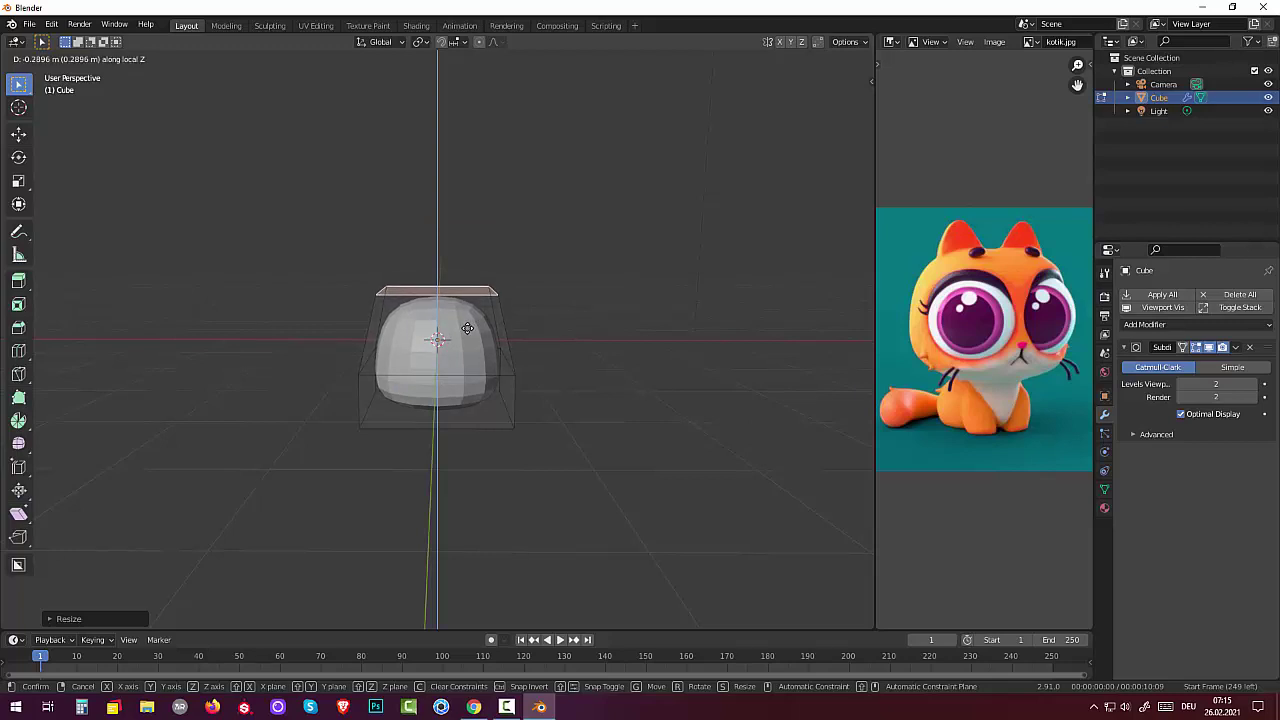
left_click(467, 328)
mouse_move(623, 331)
middle_mouse_down()
mouse_move(779, 332)
mouse_move(474, 326)
middle_mouse_up()
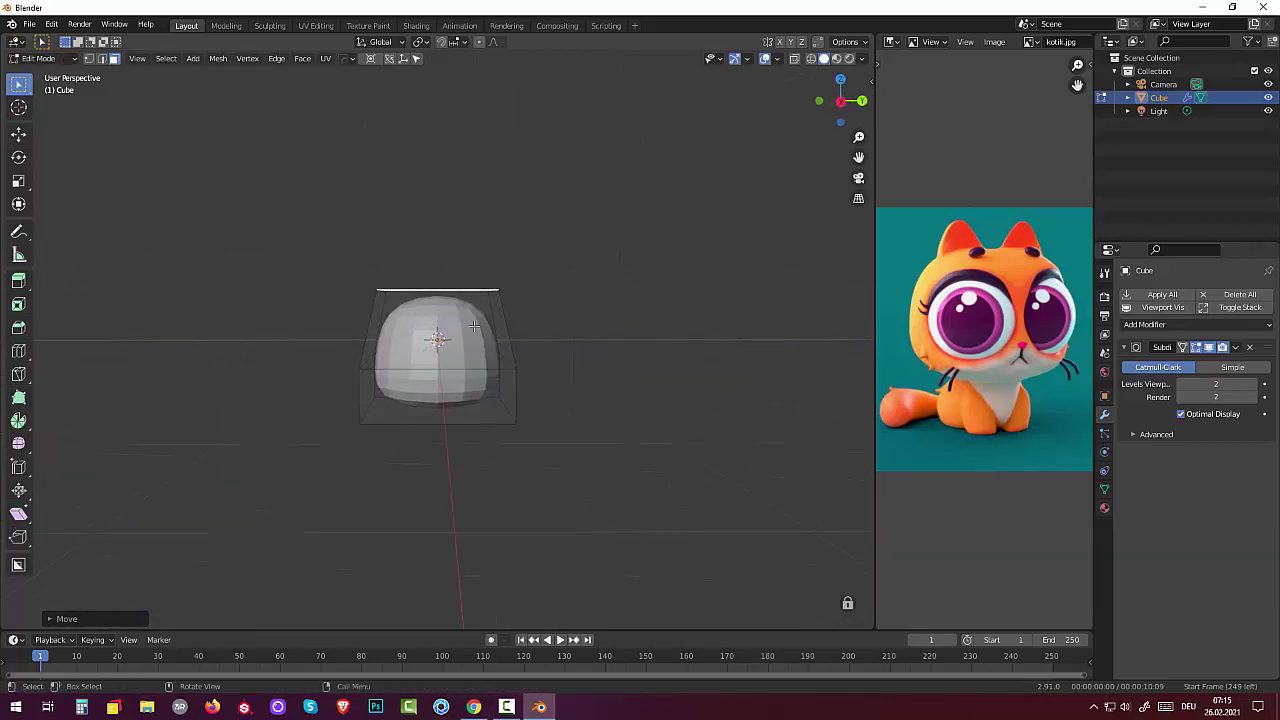
left_click(600, 406)
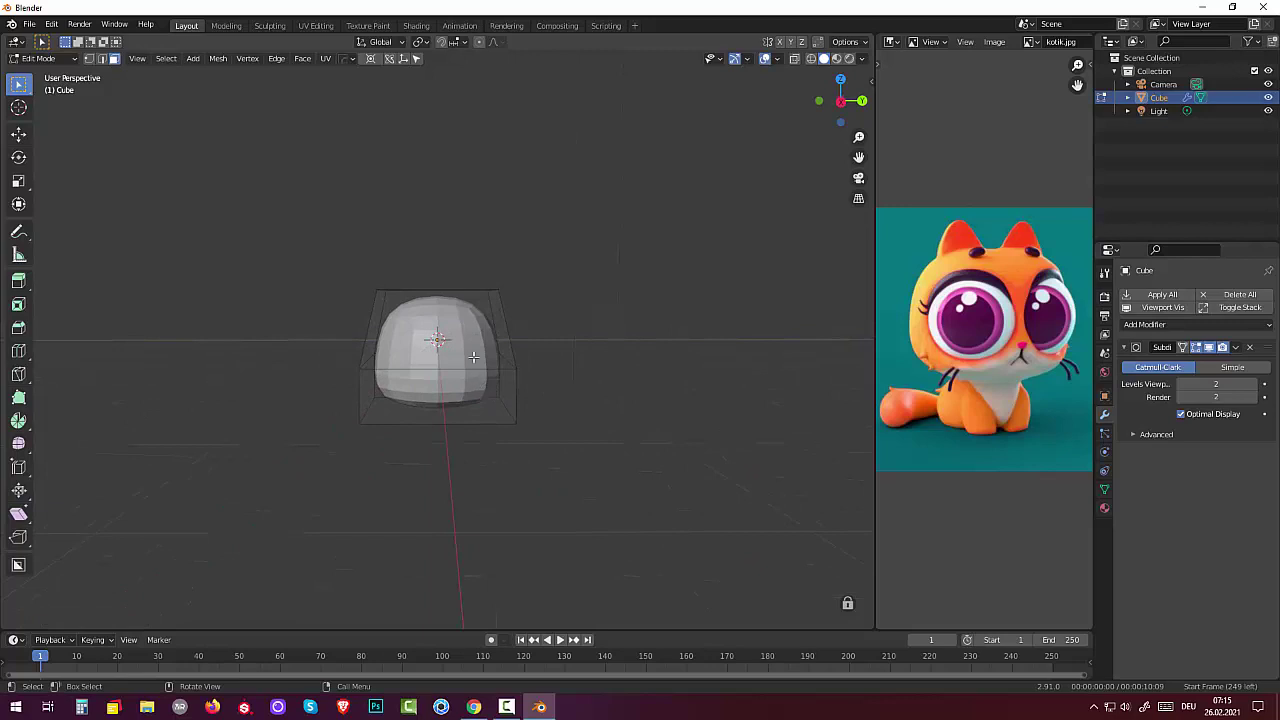
left_click_drag(18, 84, 45, 95)
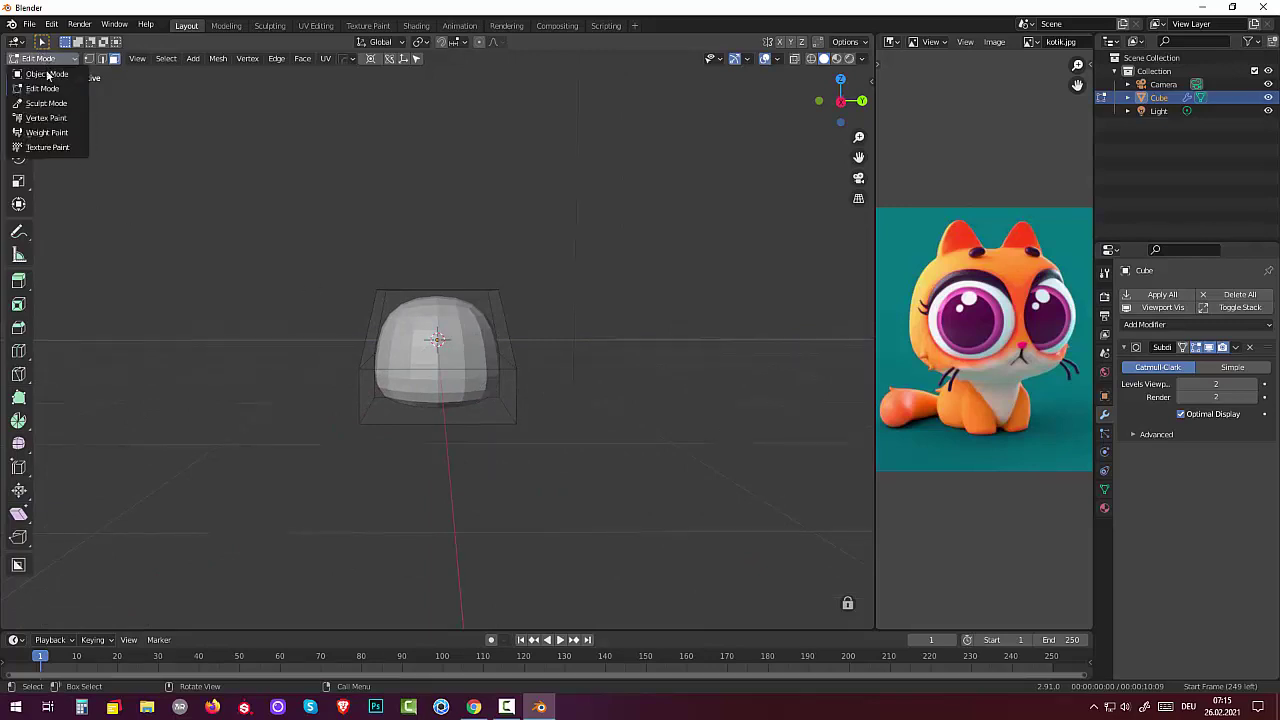
Return to Object Mode and apply the Subdivision Surface modifier to the head.
mouse_move(569, 366)
middle_mouse_down()
mouse_move(495, 372)
mouse_move(755, 374)
mouse_move(717, 386)
middle_mouse_up()
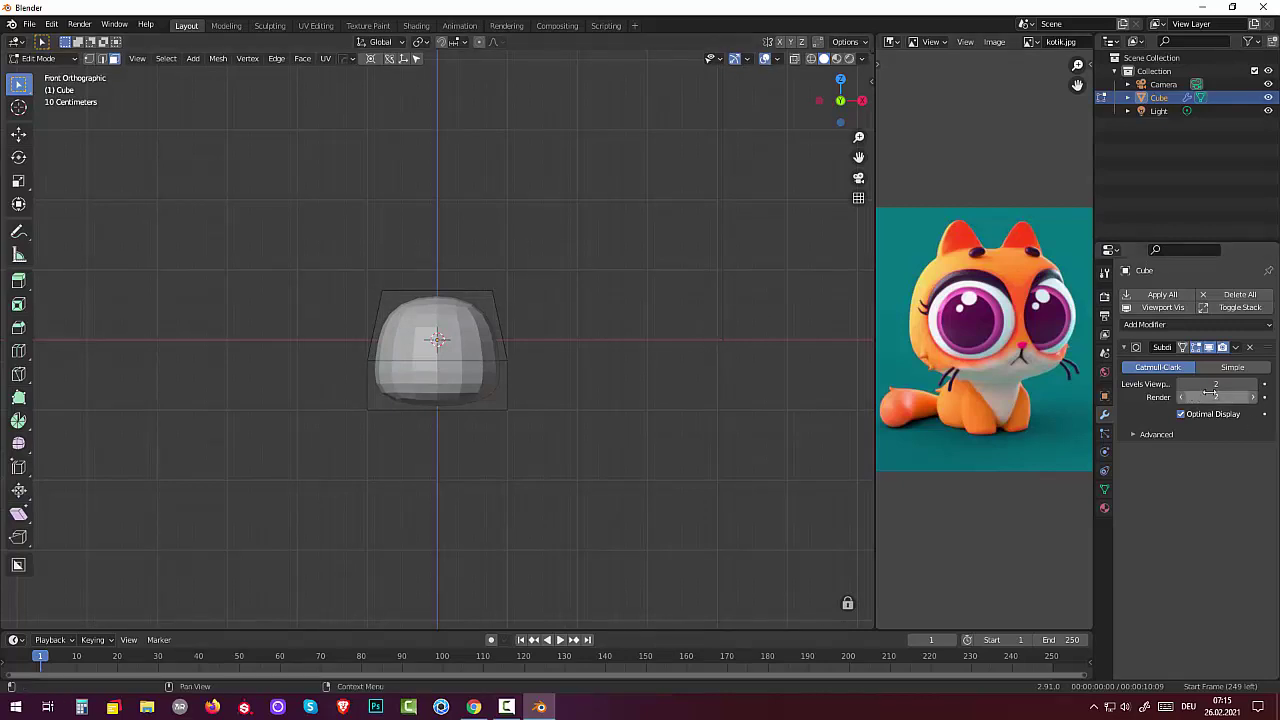
left_click(1236, 348)
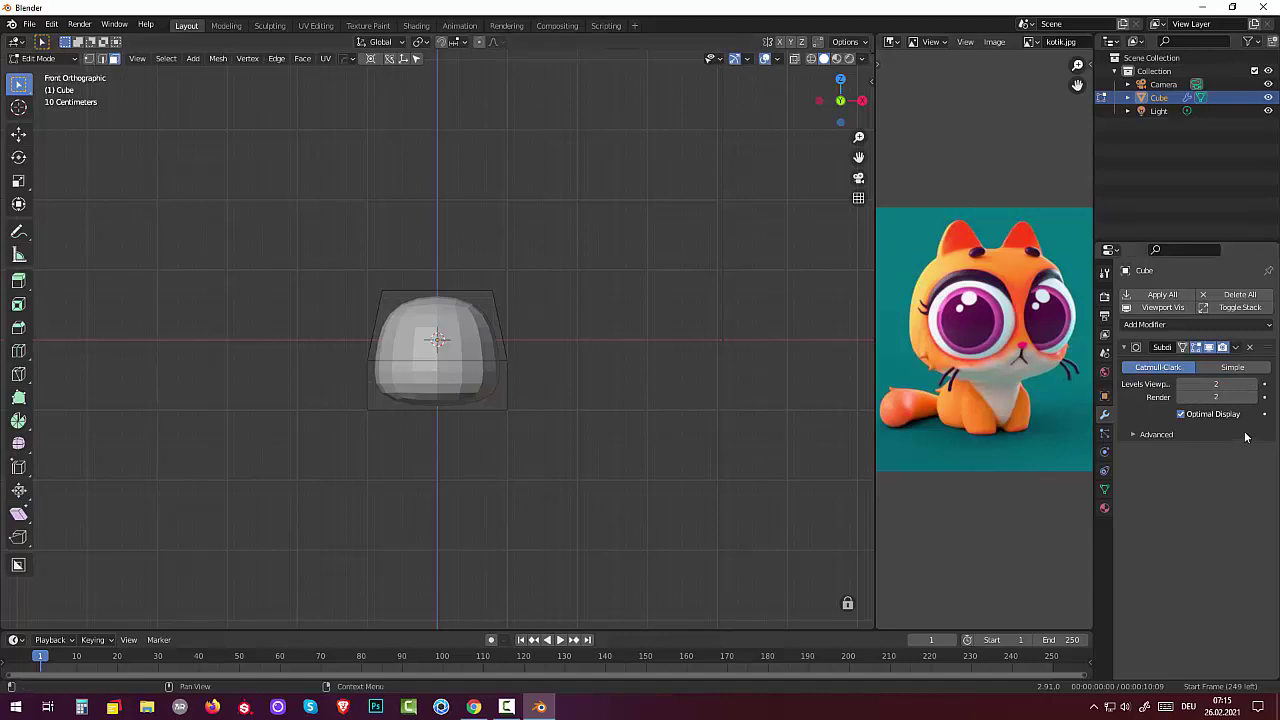
left_click(1237, 347)
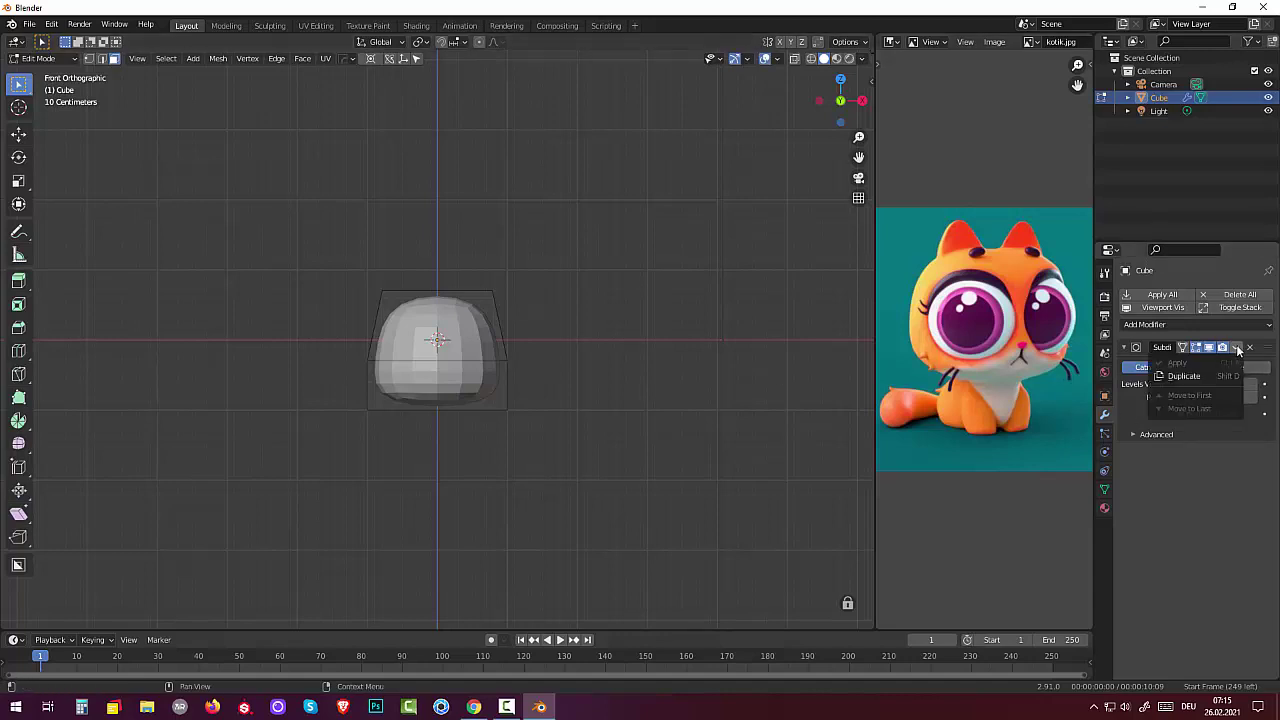
key("Escape")
key("Tab")
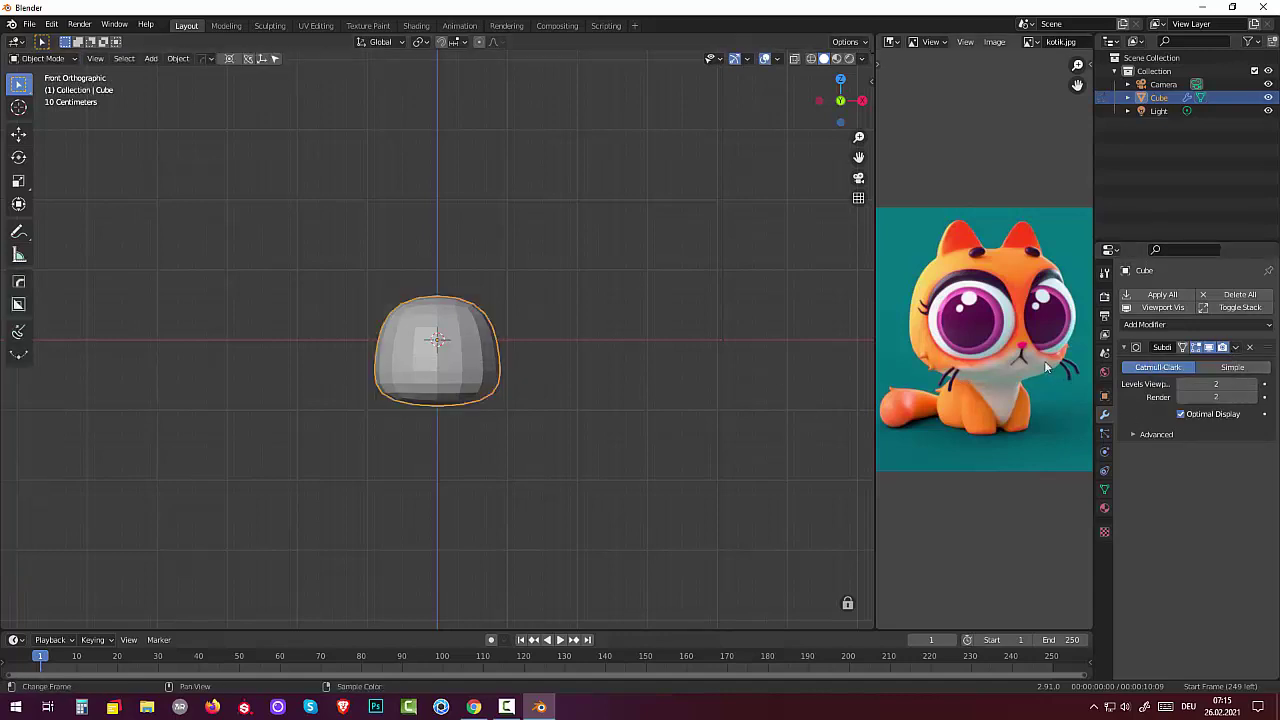
left_click(1237, 347)
left_click(1188, 361)
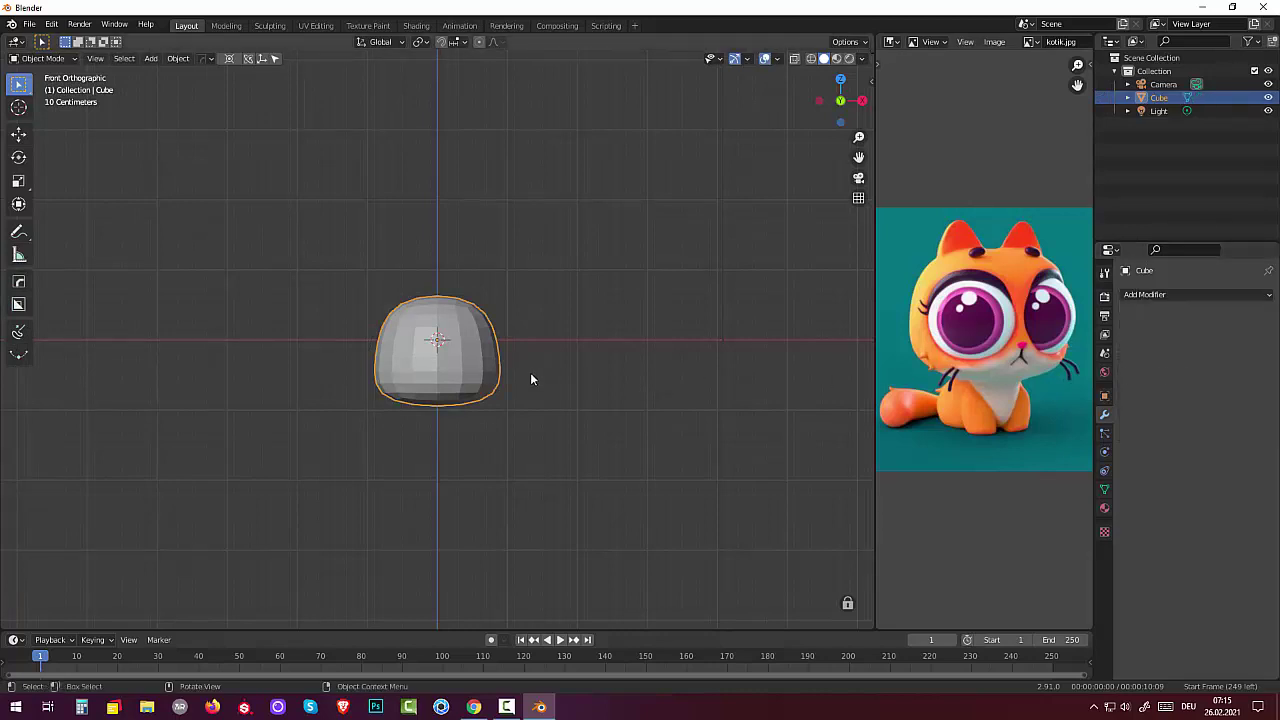
Scale the head along Y to about 0.91 and deselect it.
middle_click_drag(605, 363, 461, 377)
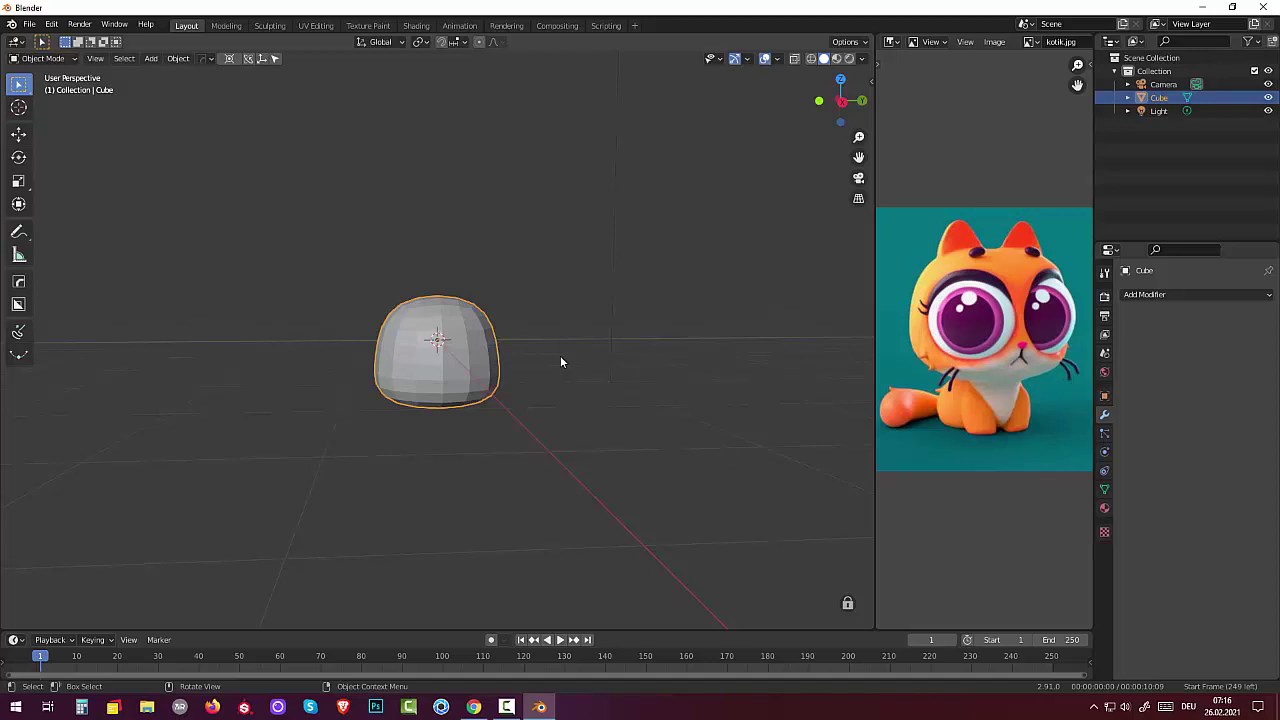
key("s")
key("y")
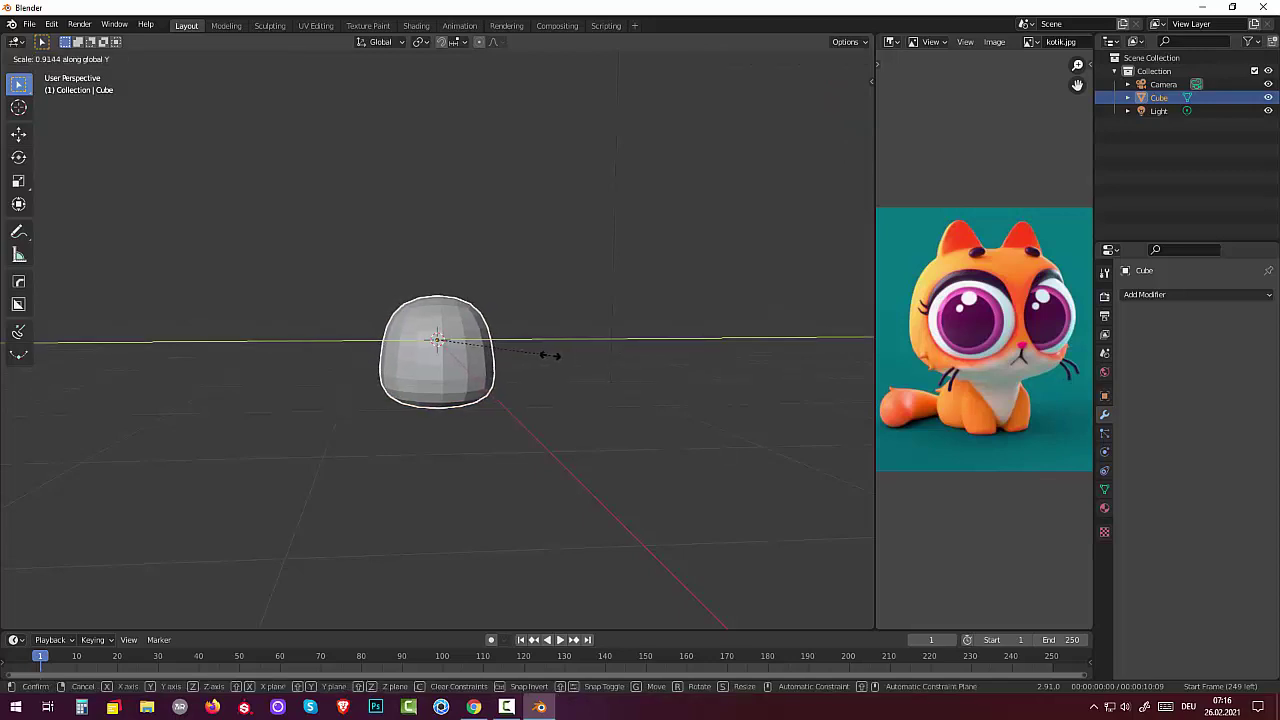
left_click(552, 360)
left_click(564, 397)
Inspect the head from several angles, then switch to the Right view with Numpad 3.
middle_click_drag(564, 397, 724, 390)
scroll(710, 386, "down", 1)
scroll(670, 383, "up", 2)
scroll(646, 383, "up", 2)
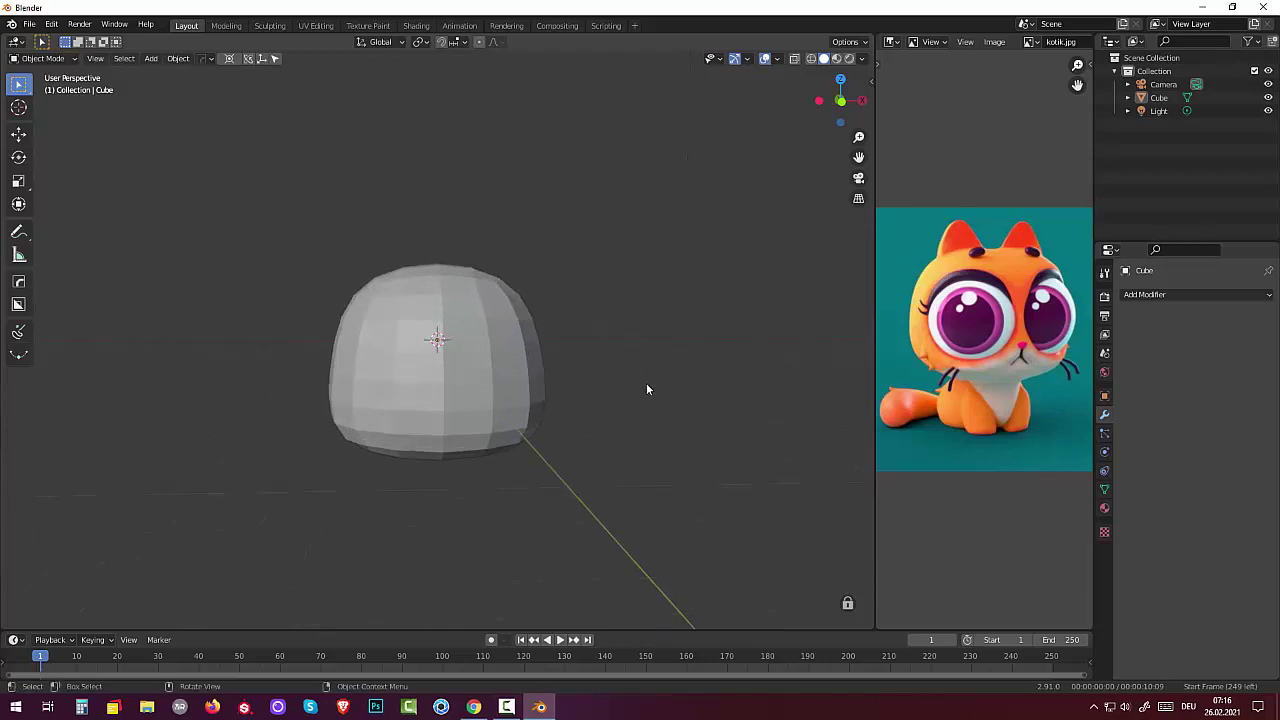
scroll(646, 389, "down", 1)
scroll(646, 389, "down", 3)
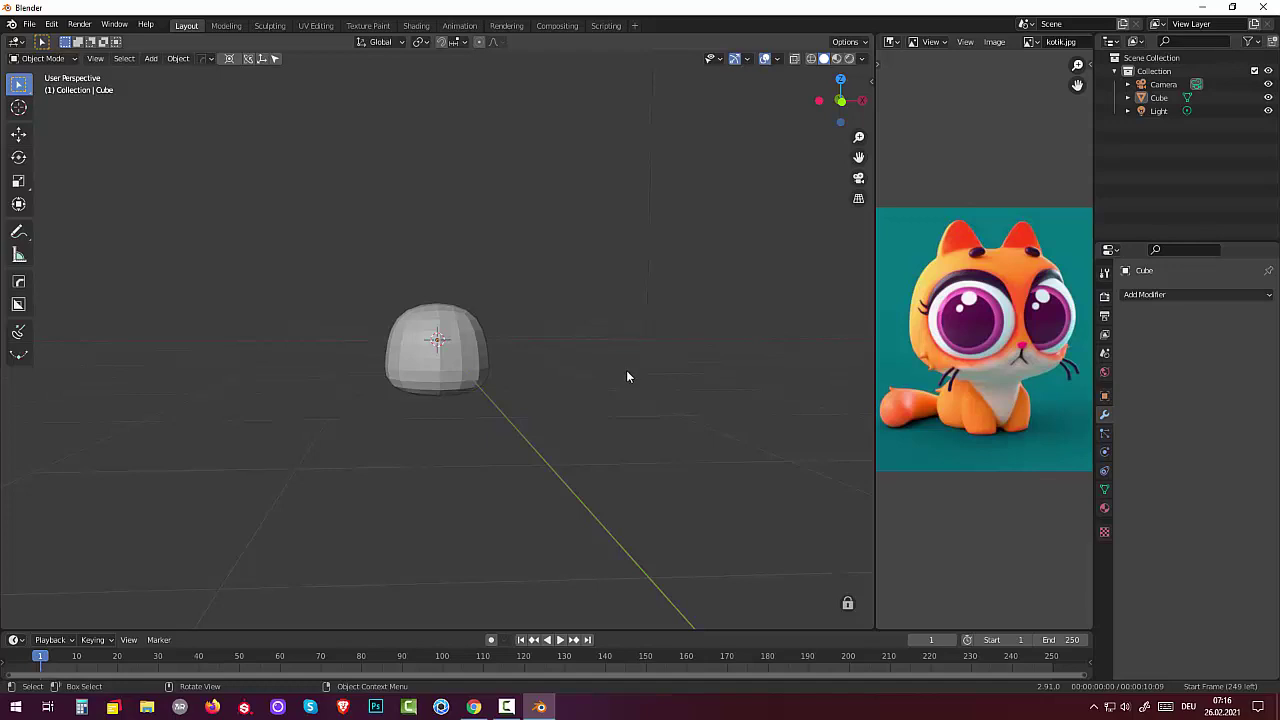
mouse_move(613, 373)
middle_mouse_down()
mouse_move(648, 357)
mouse_move(635, 352)
middle_mouse_up()
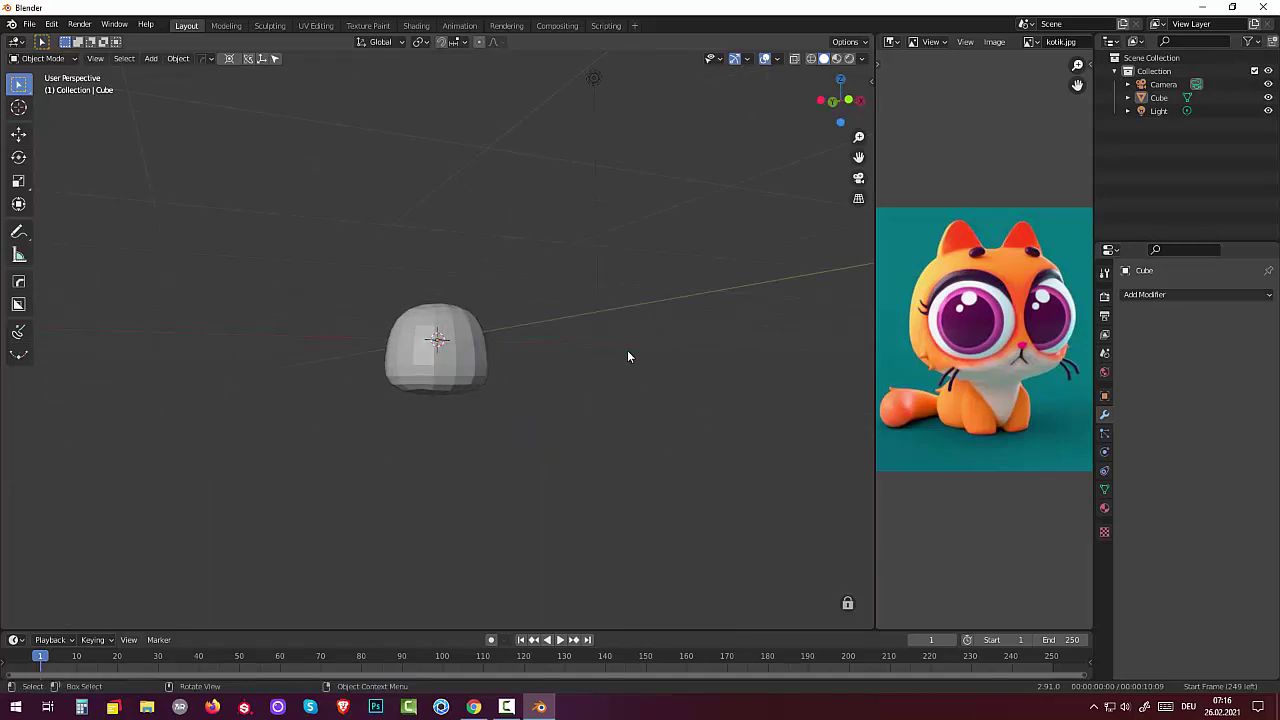
key("Delete")
middle_click_drag(530, 401, 502, 406)
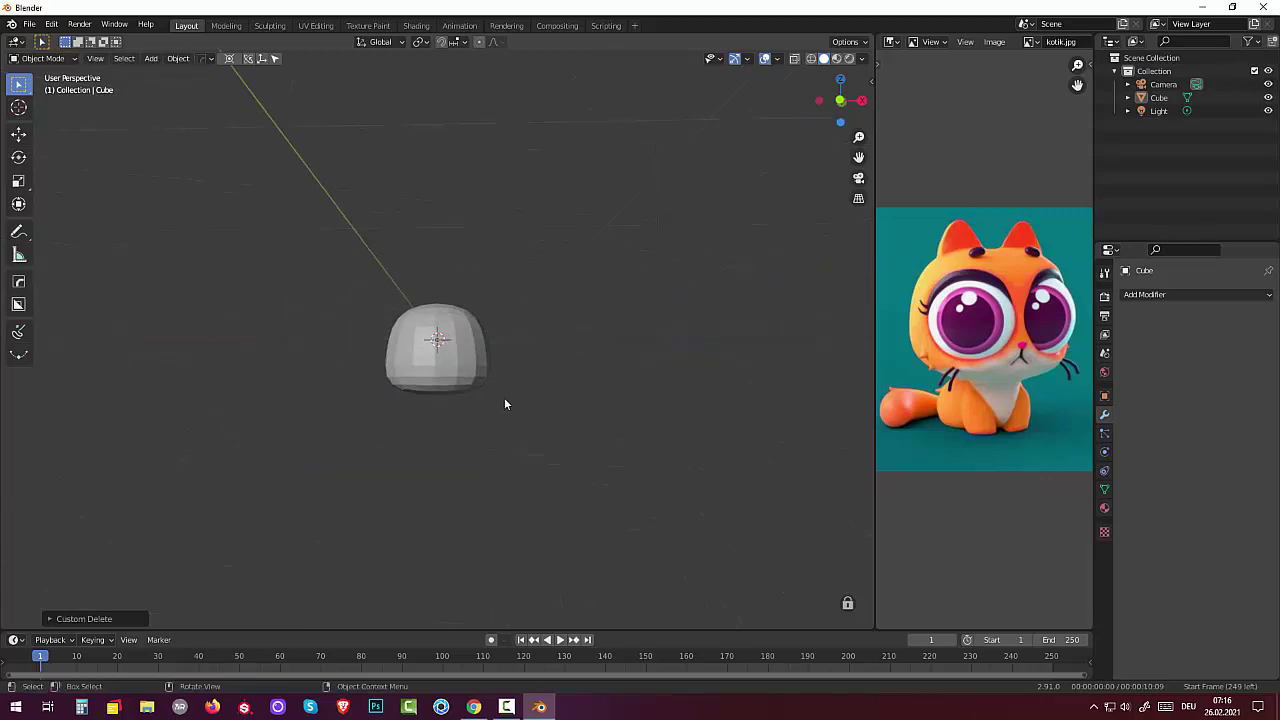
key("KP_3")
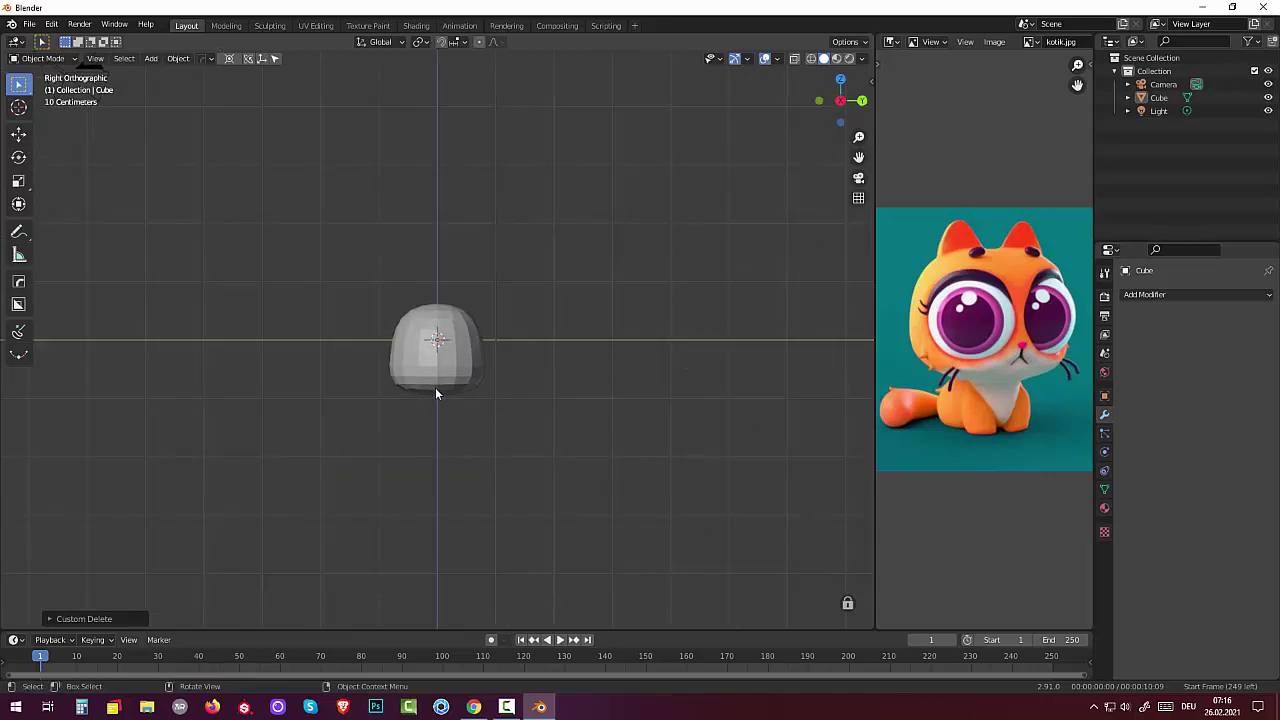
left_click(38, 58)
Add a Single Vert mesh object and move its vertex along the Y axis.
key("shift+a")
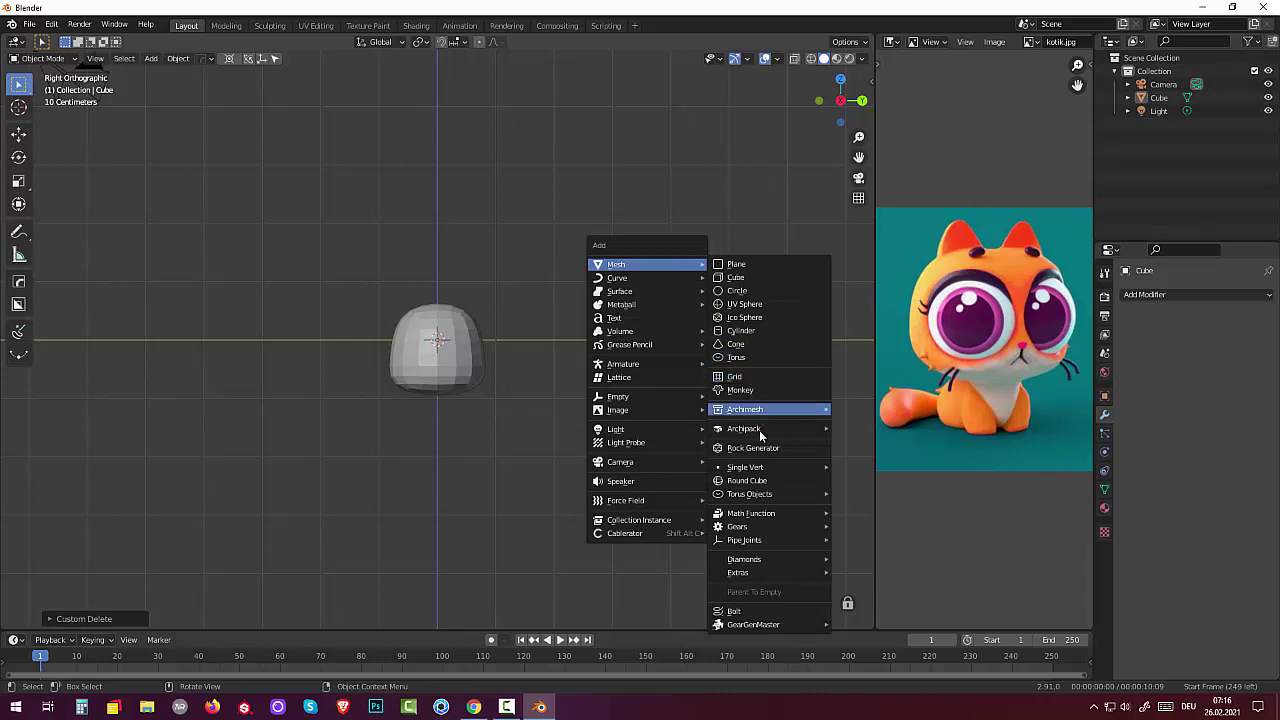
mouse_move(745, 467)
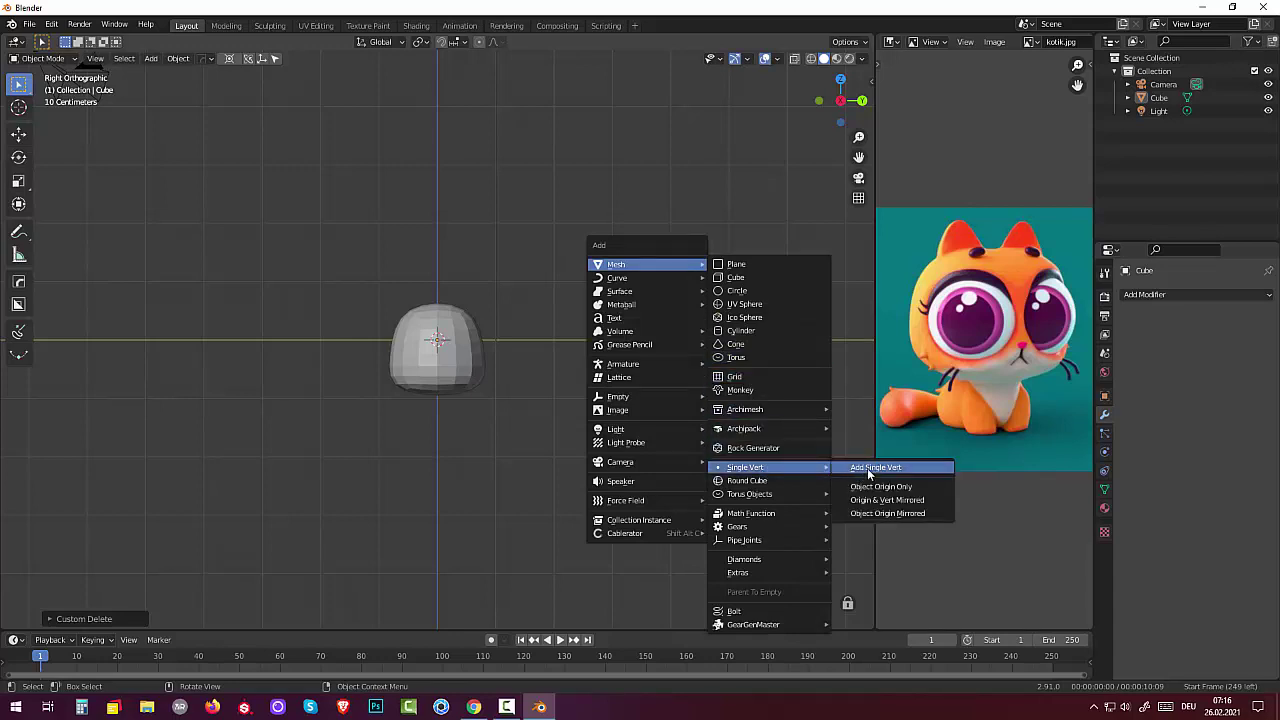
left_click(867, 468)
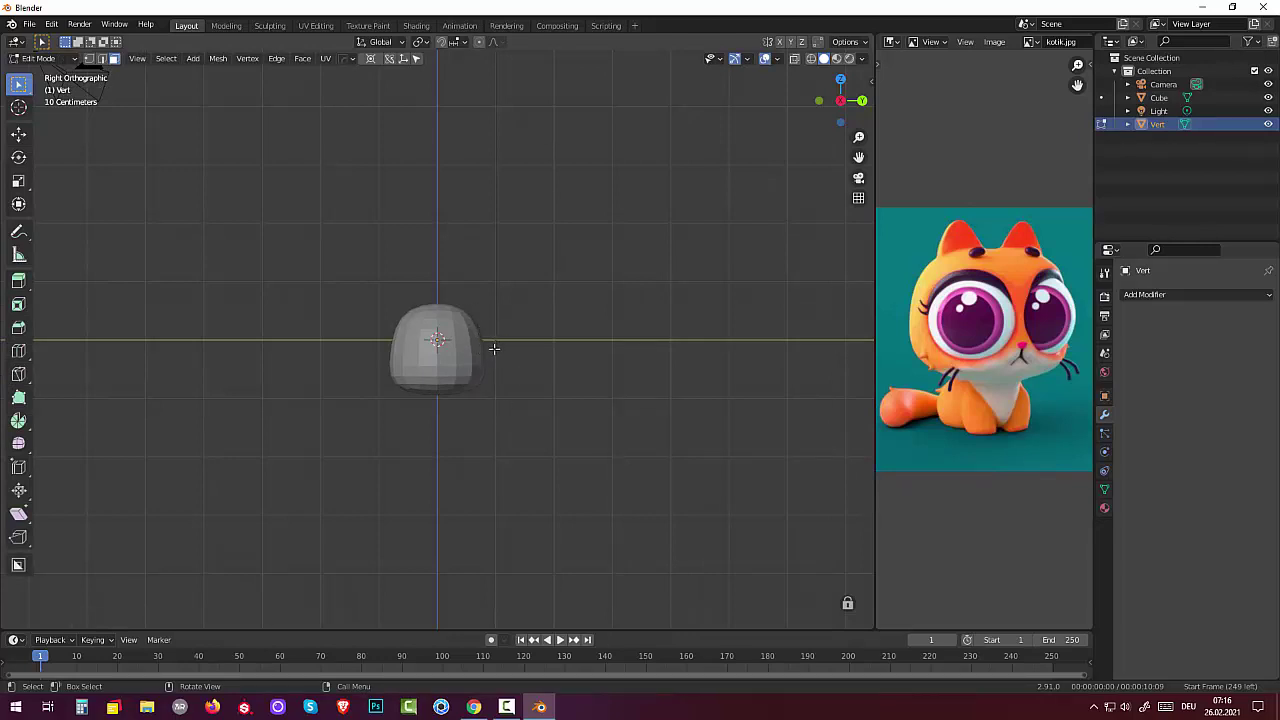
key("g")
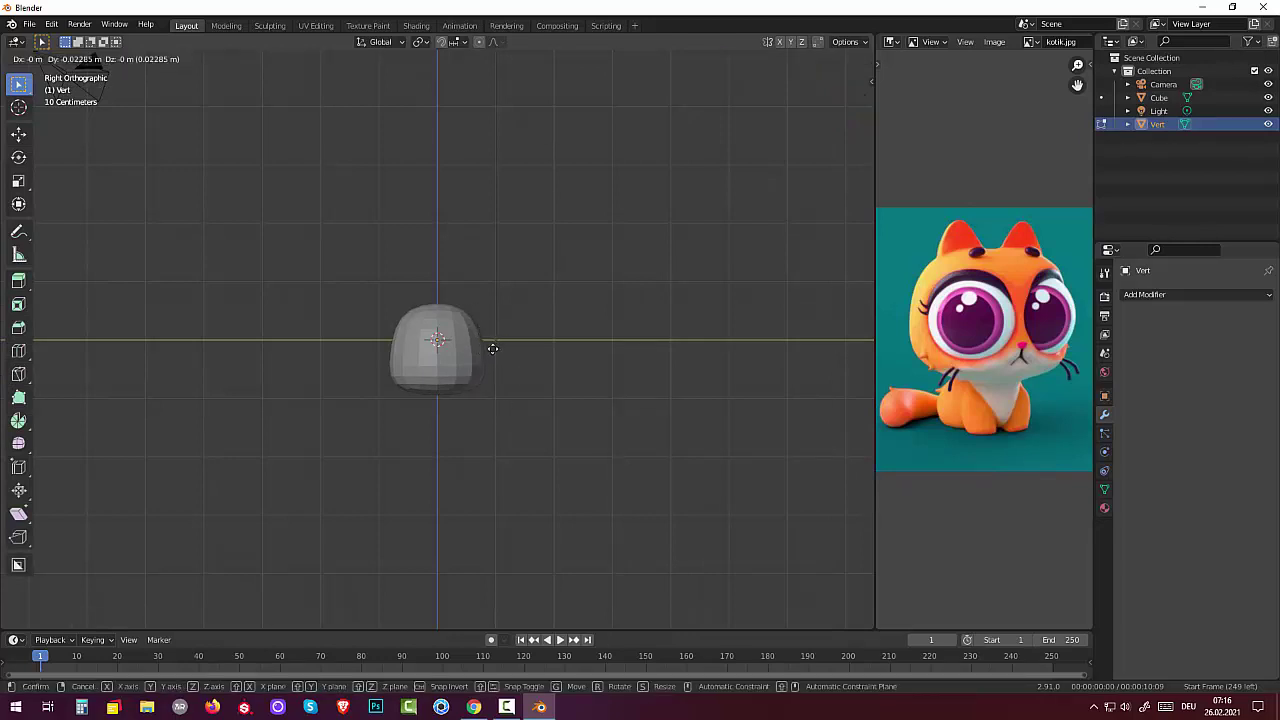
key("y")
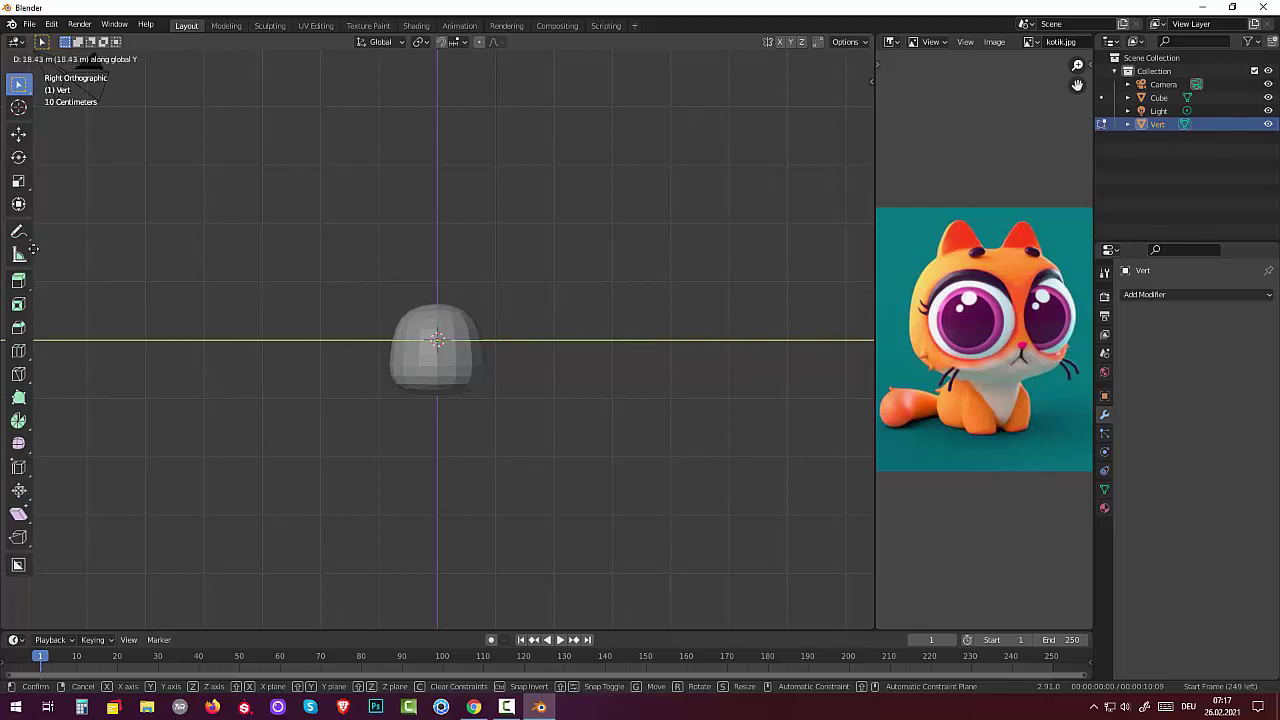
left_click(610, 197)
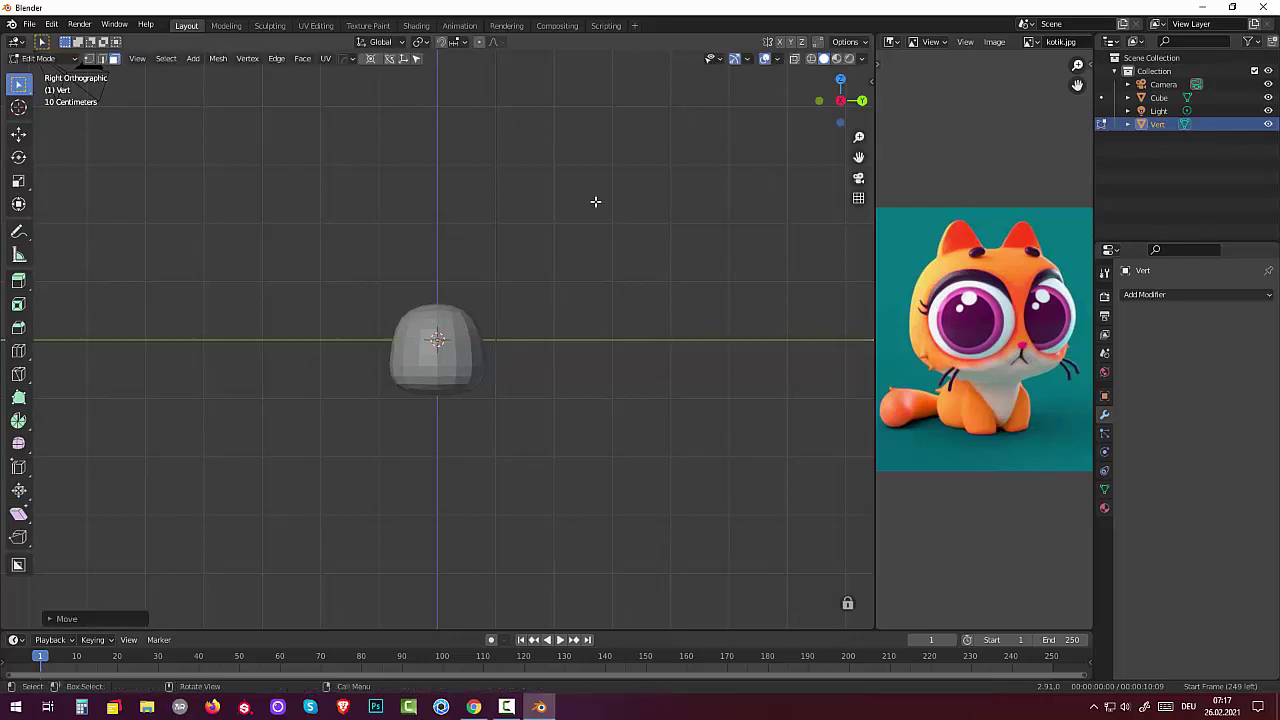
Delete the Light and Camera in the Outliner and hide the Cube head.
left_click(1274, 114)
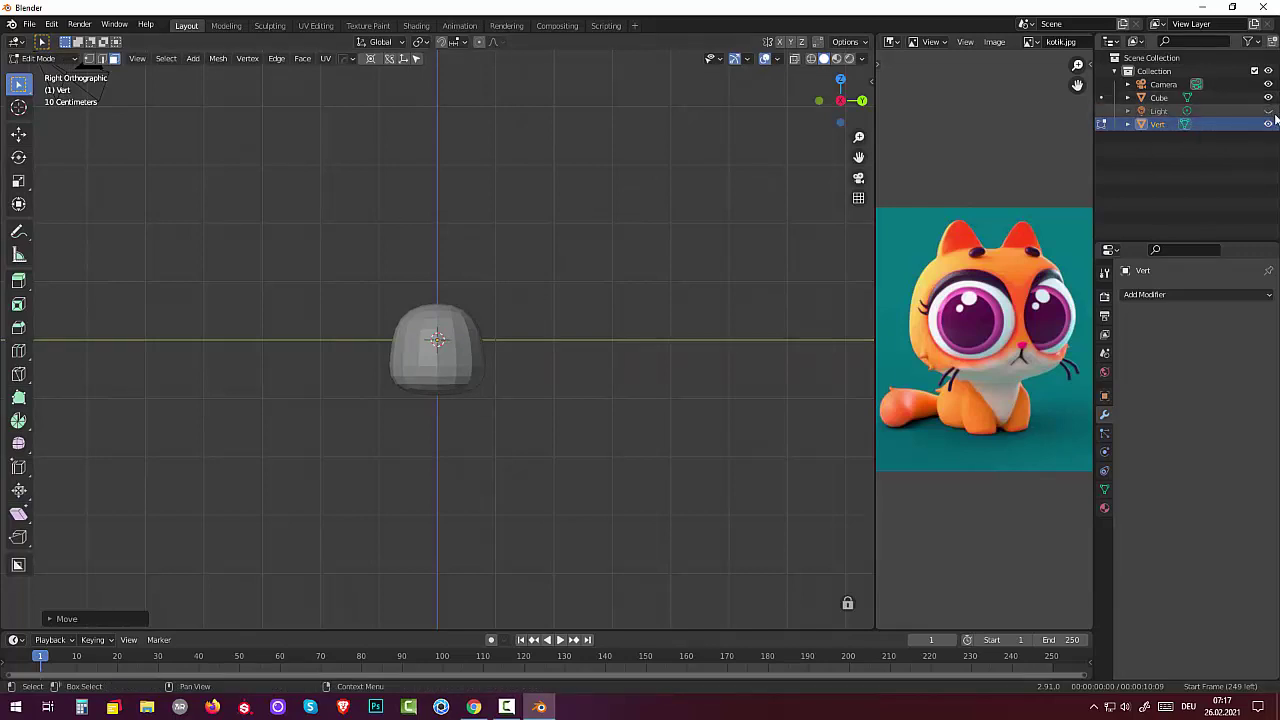
left_click(1273, 116)
left_click(1153, 112)
key("x")
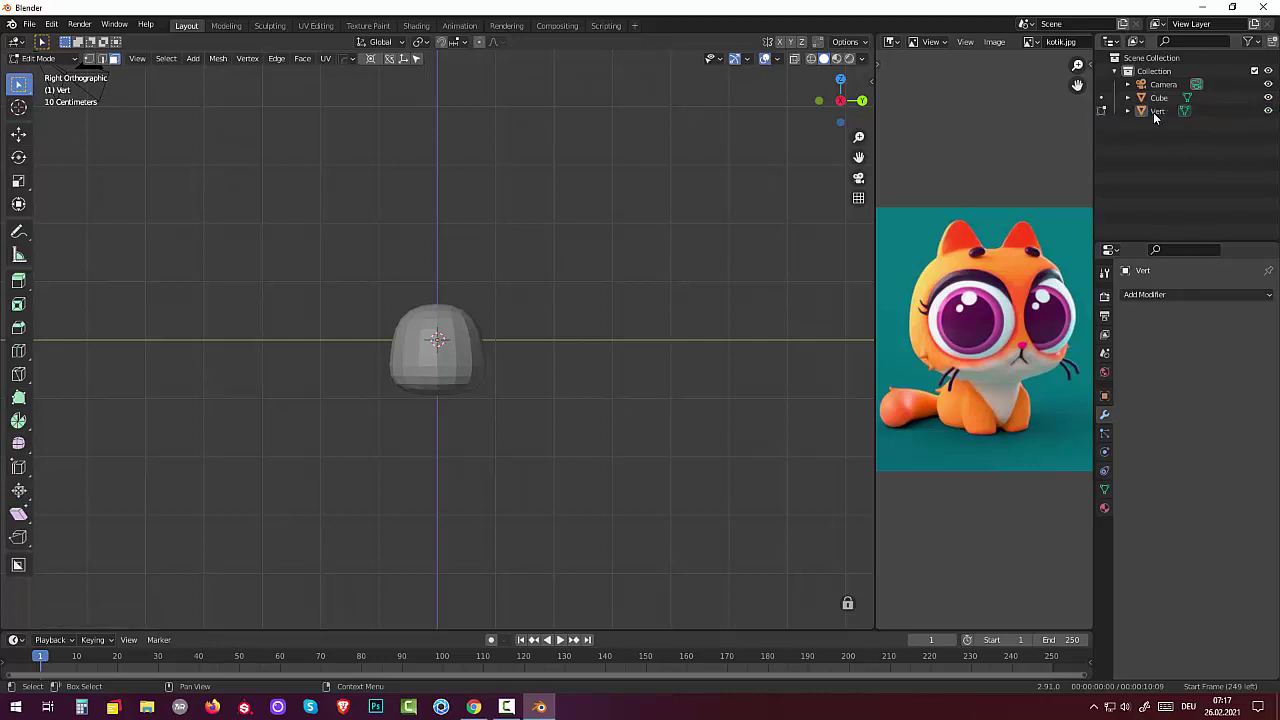
left_click(1160, 87)
key("x")
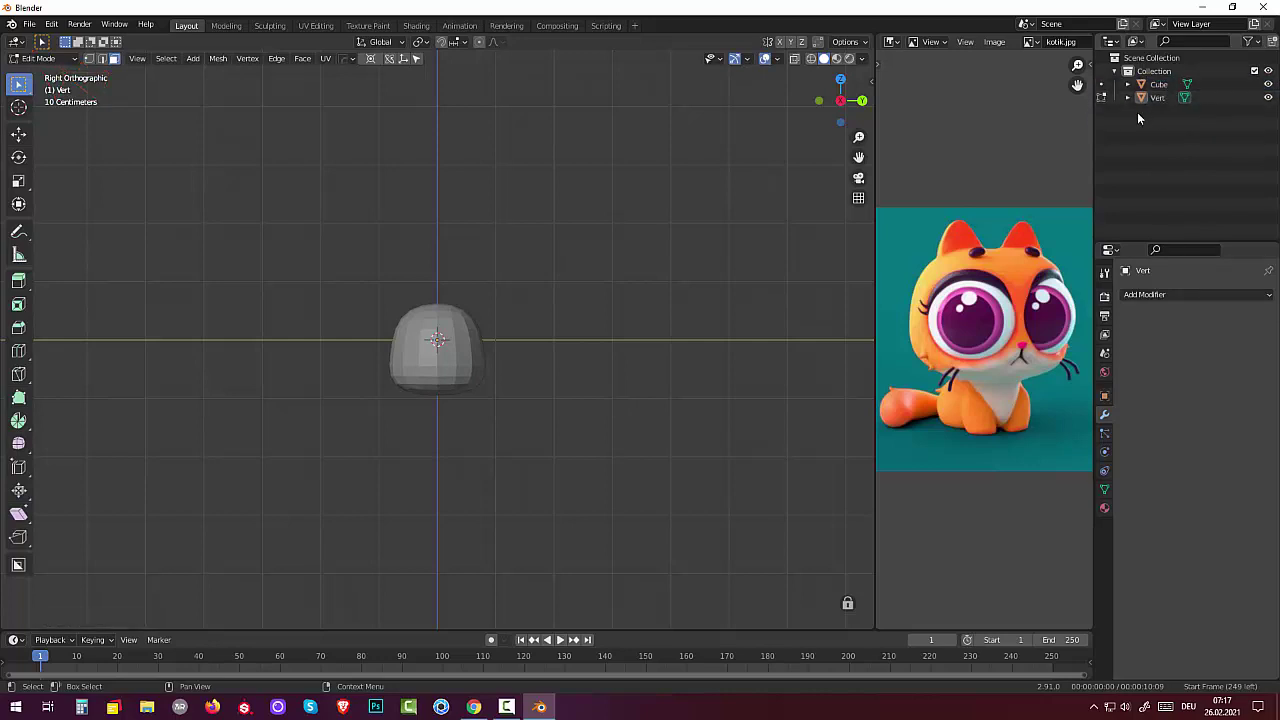
left_click(1268, 84)
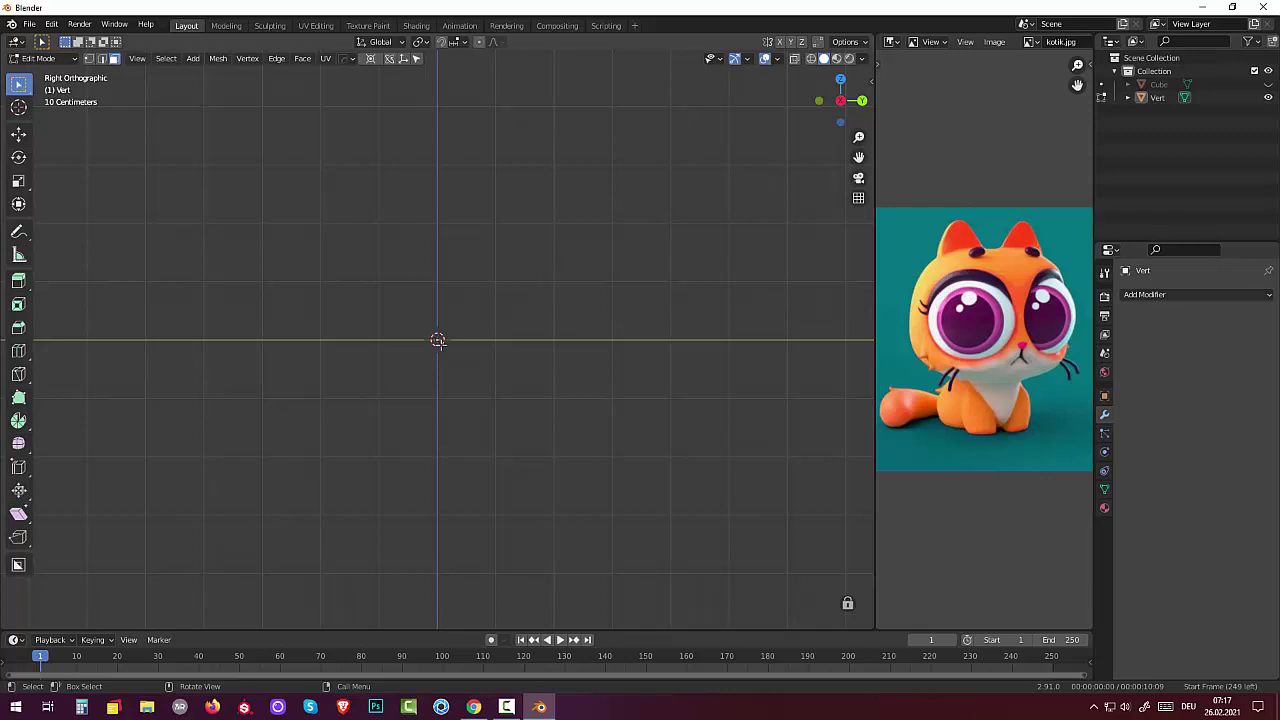
Add a Skin modifier from the Generate list to Vert, then orbit to a perspective angle.
left_click(1133, 297)
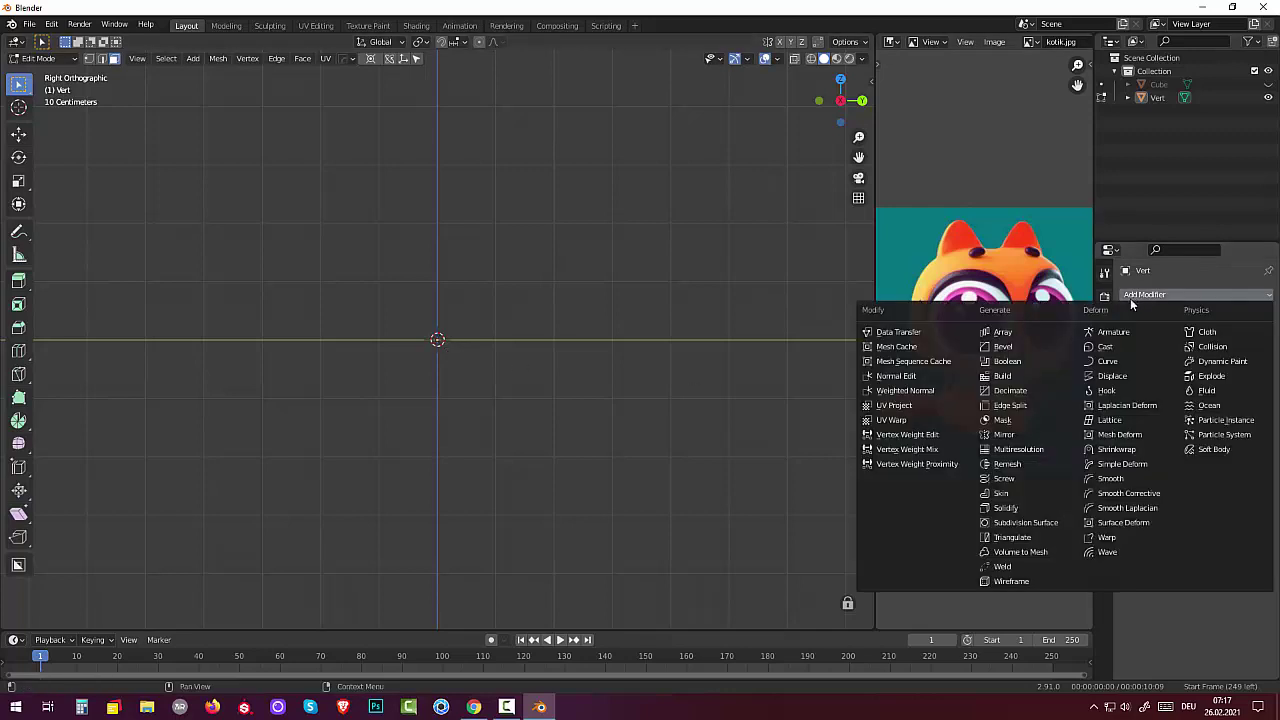
left_click(1002, 493)
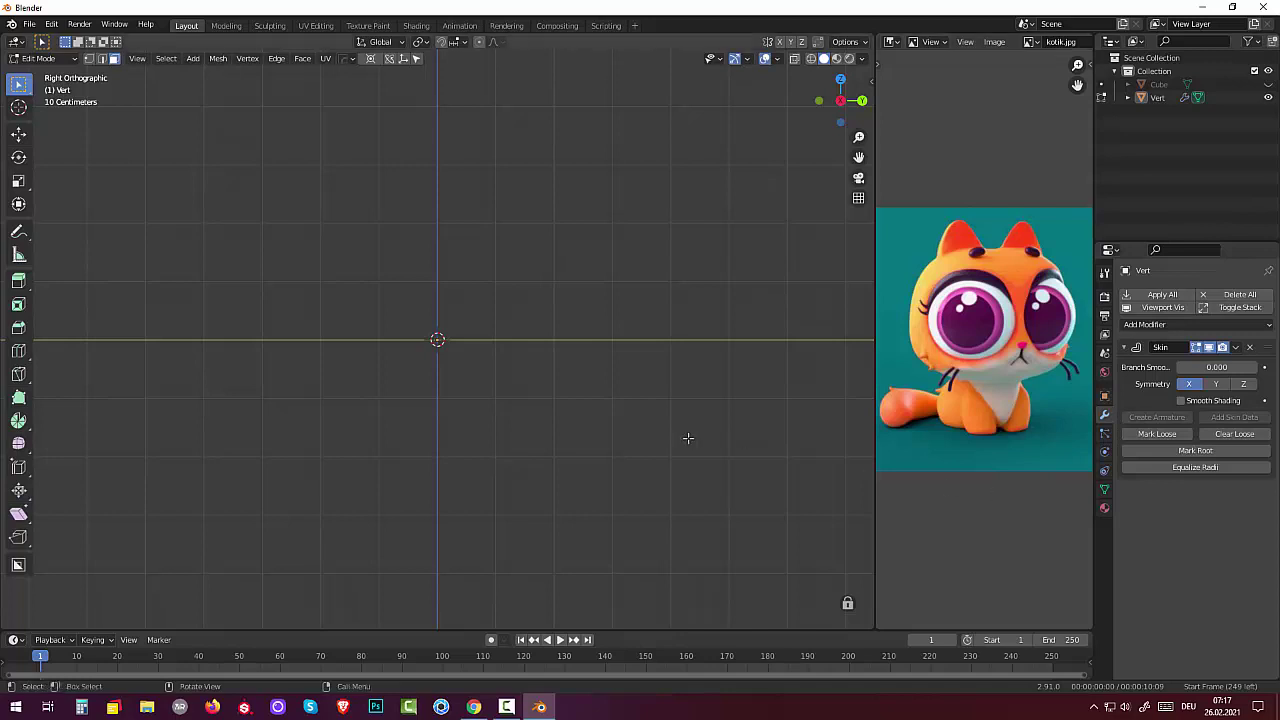
middle_click_drag(686, 437, 680, 460)
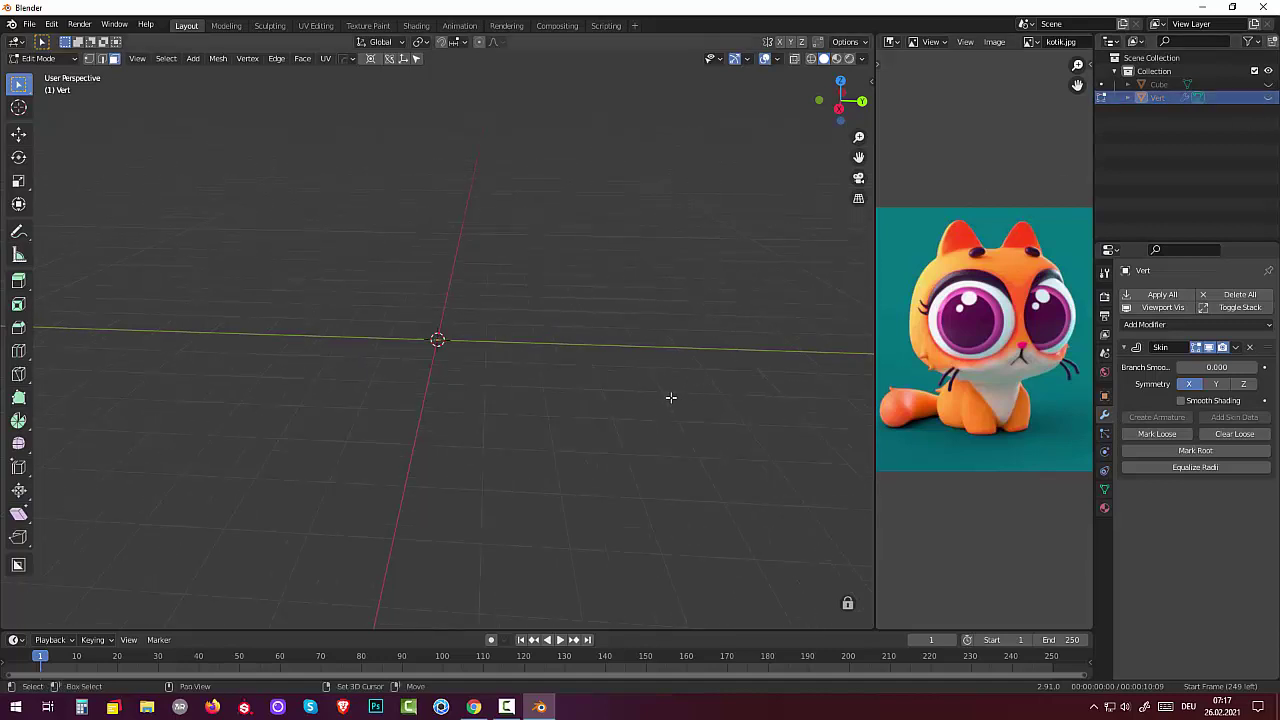
Add a cube and remove its Skin modifier, then delete the Vert object and select Cube.
key("shift+a")
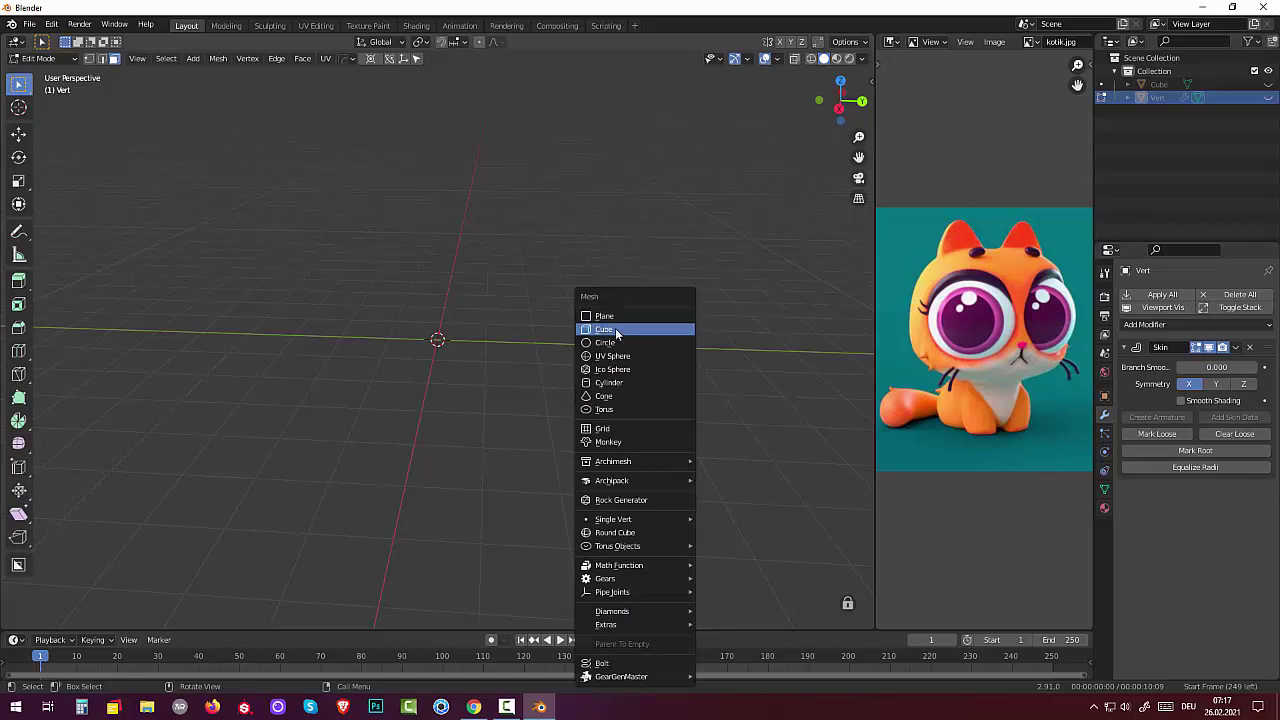
left_click(615, 328)
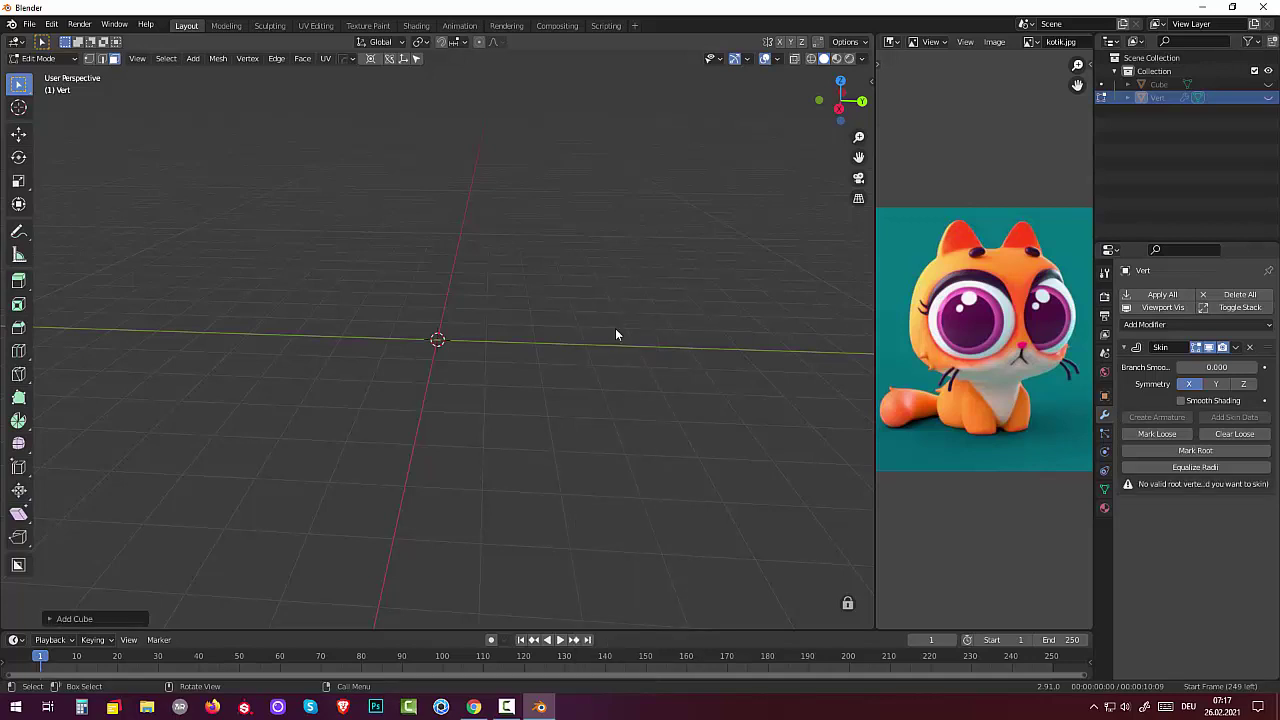
left_click(1249, 347)
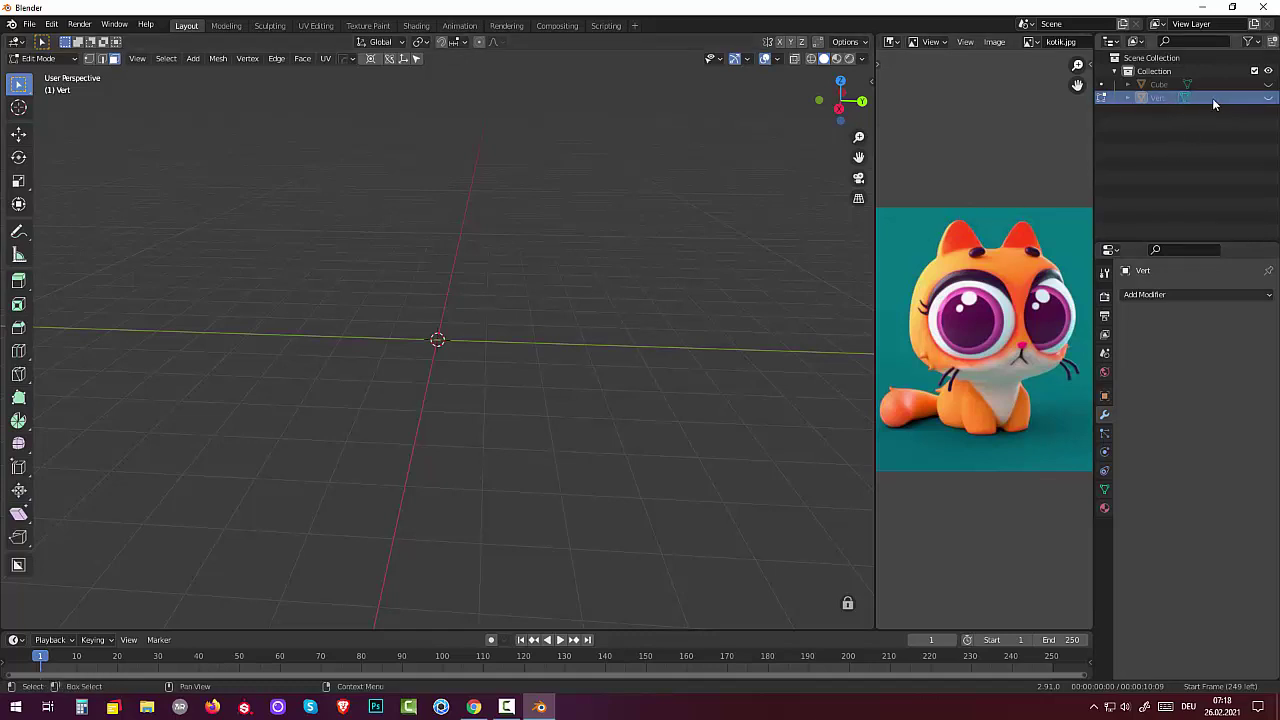
key("x")
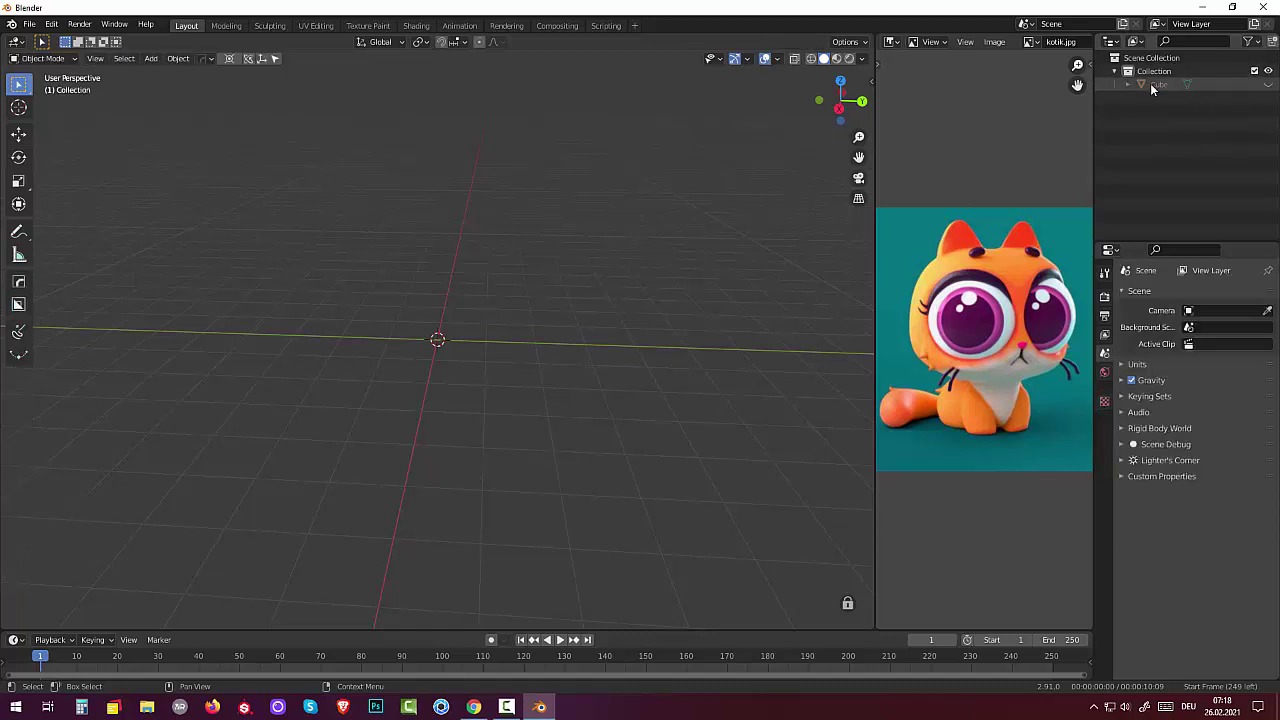
left_click(1200, 84)
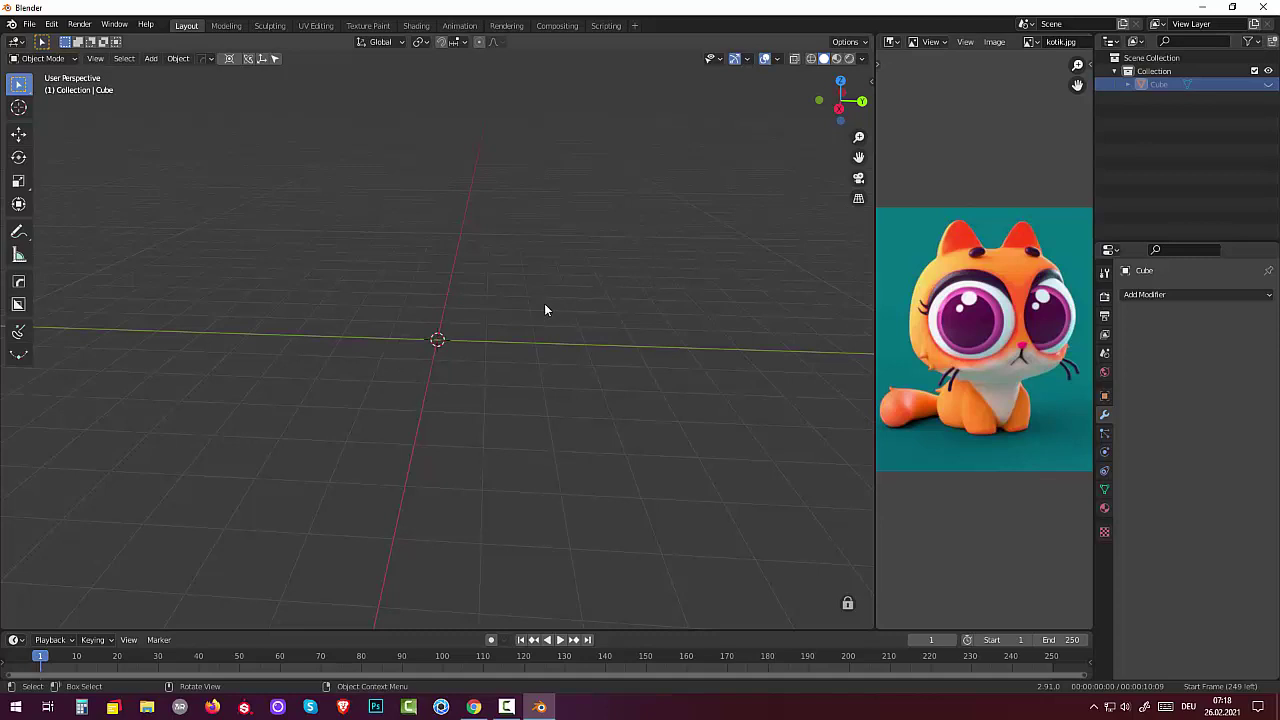
Add a new cube and put it in Edit Mode with vertex selection.
key("shift+a")
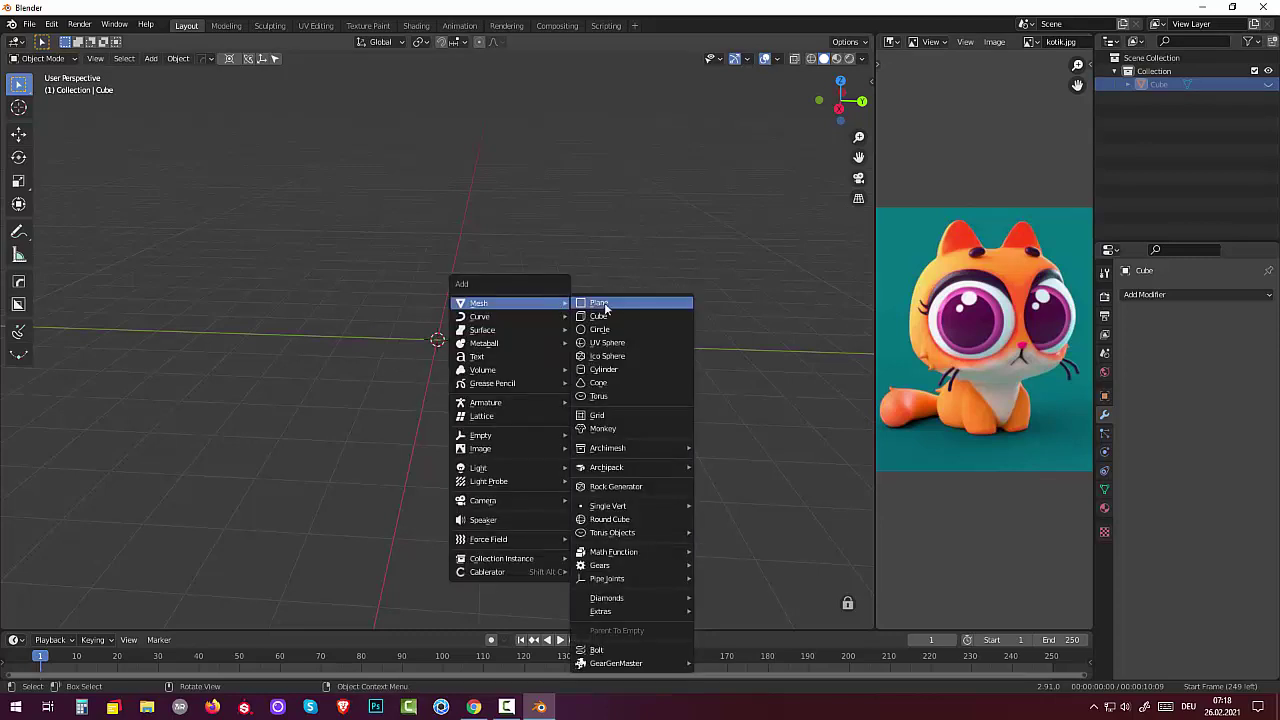
left_click(604, 316)
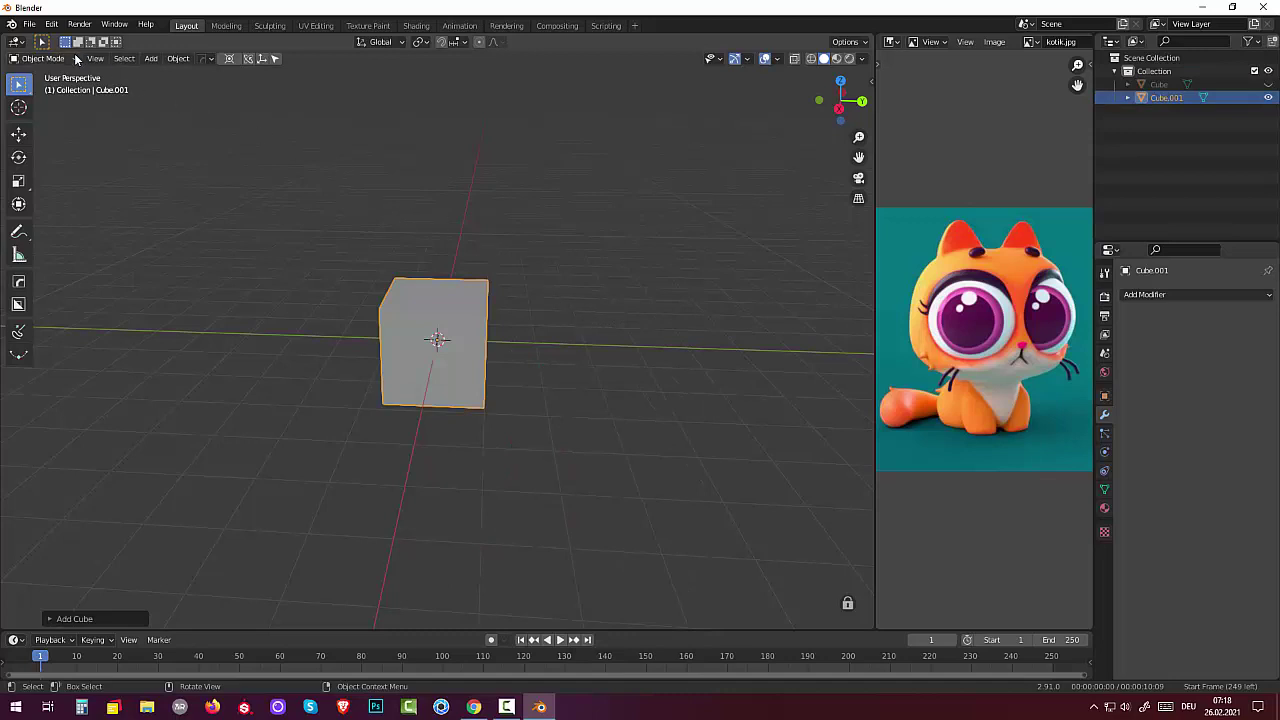
left_click(40, 58)
left_click(55, 84)
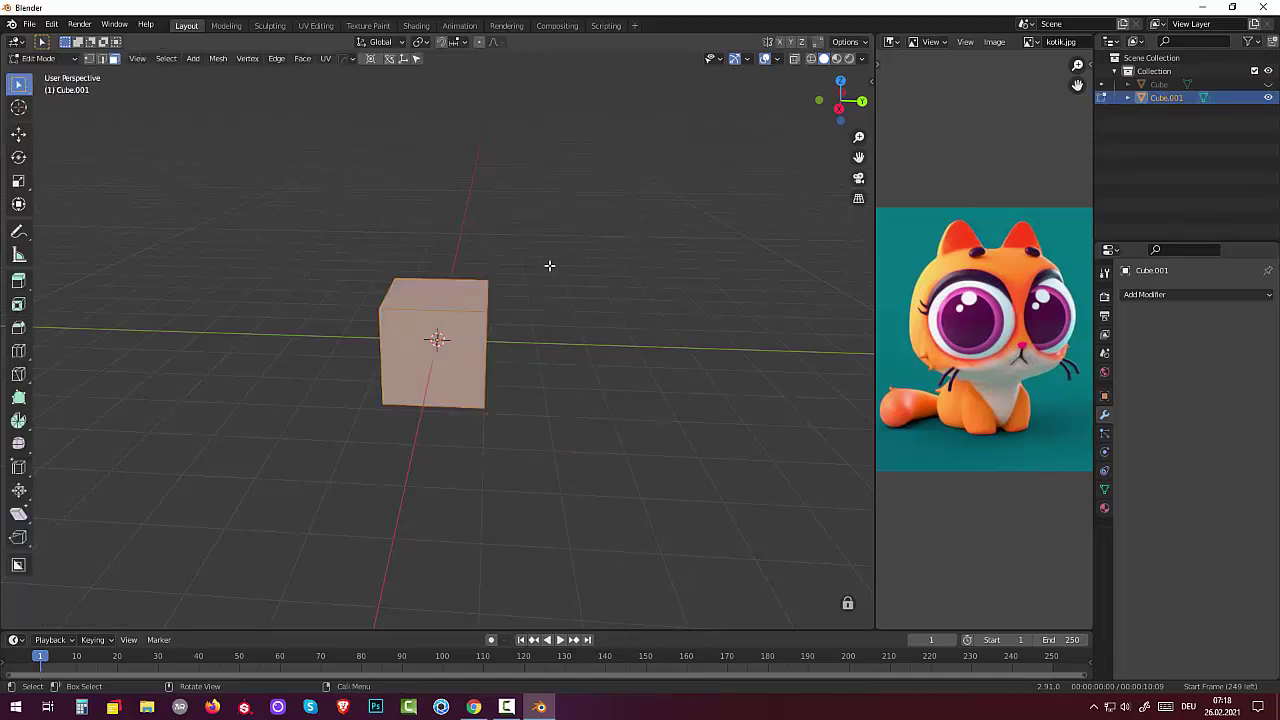
left_click(89, 58)
Collapse all the cube's vertices into one point and add a Skin modifier.
key("m")
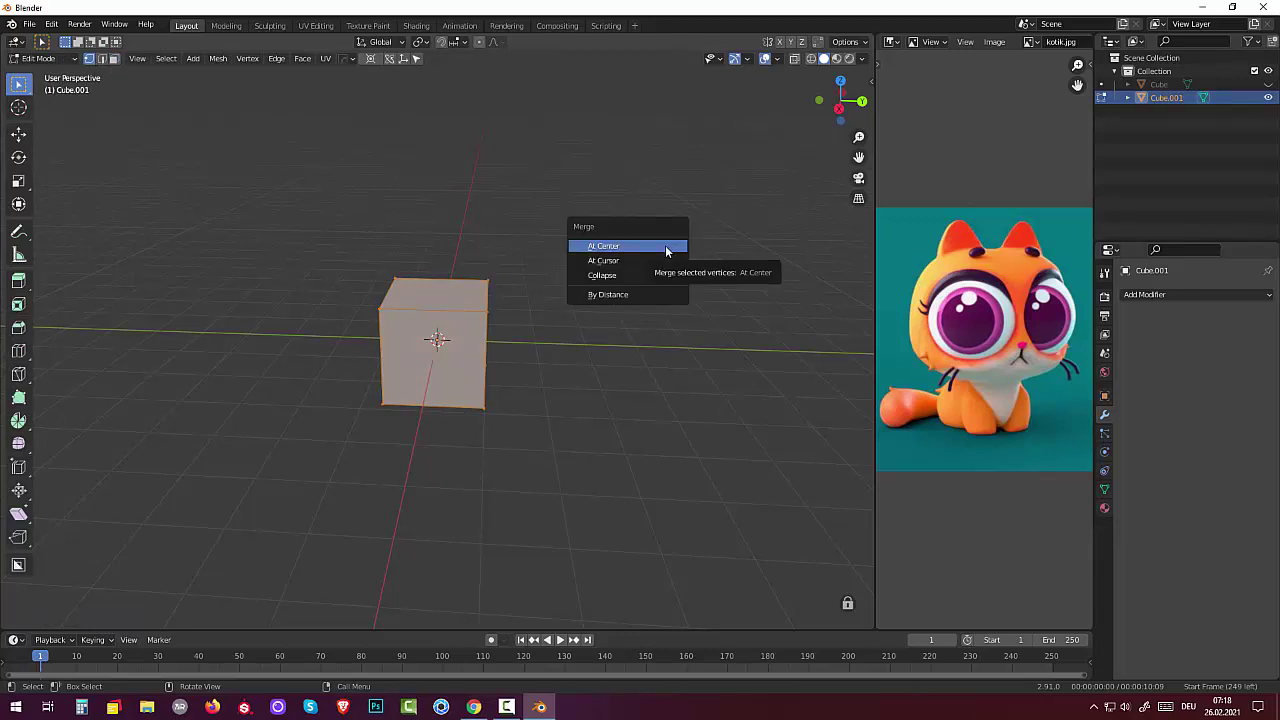
left_click(638, 276)
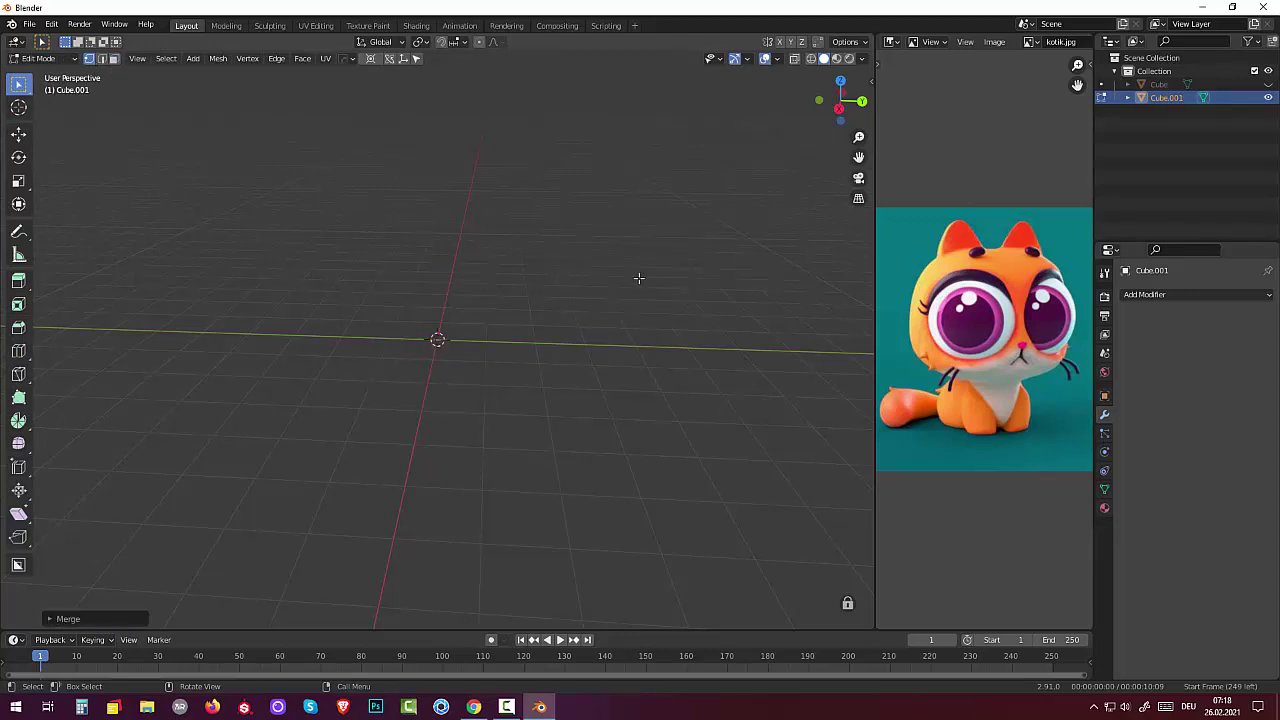
left_click(1156, 296)
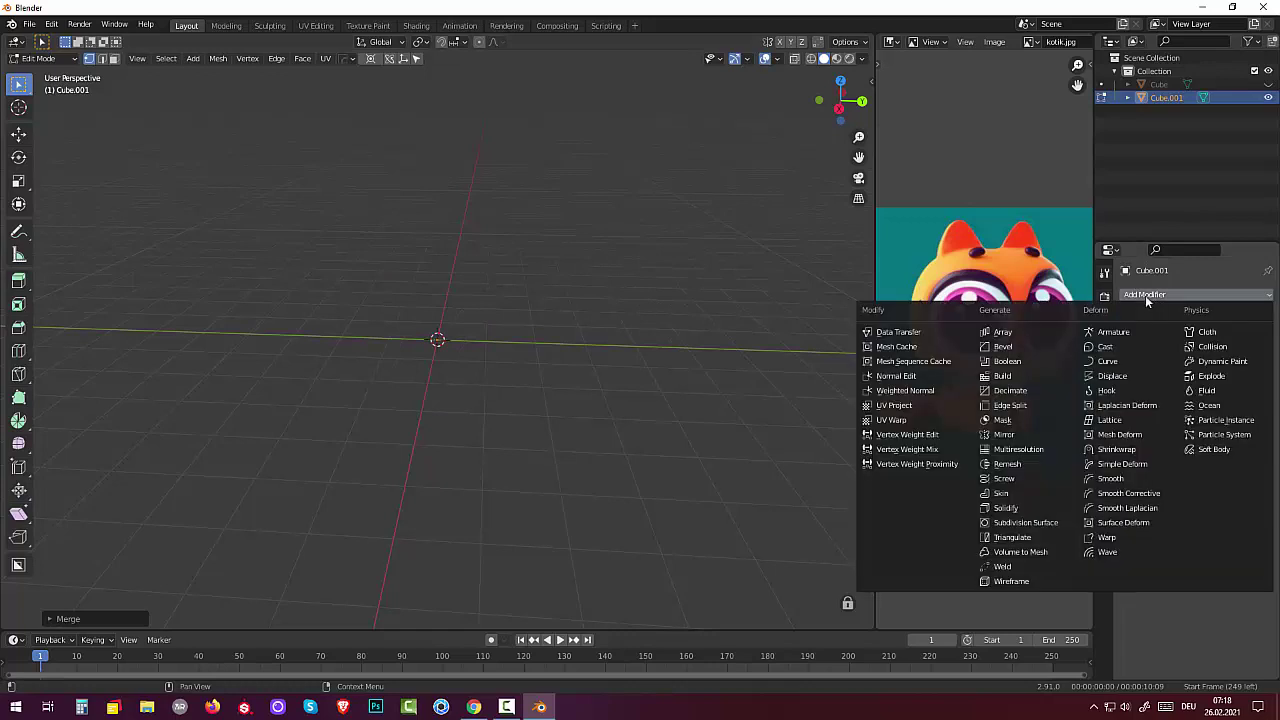
left_click(1006, 493)
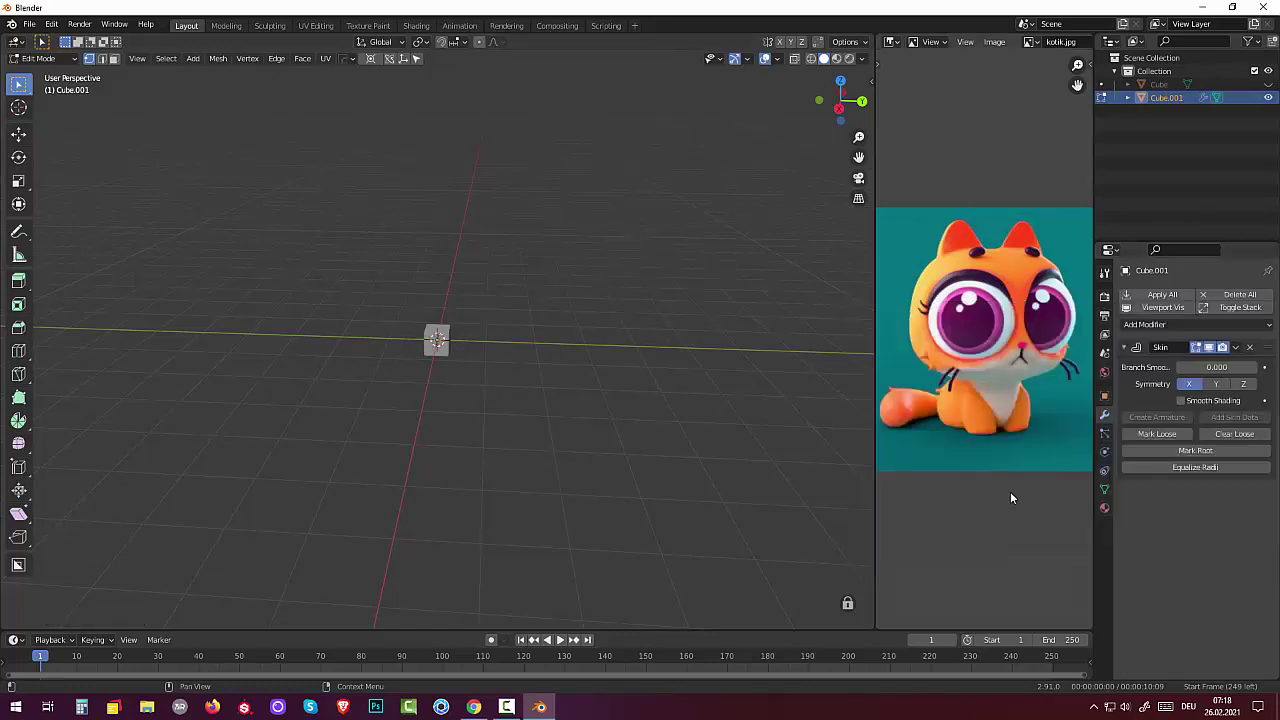
Extrude the single vertex along Y and enlarge the skin radius at the new far end.
left_click(437, 340)
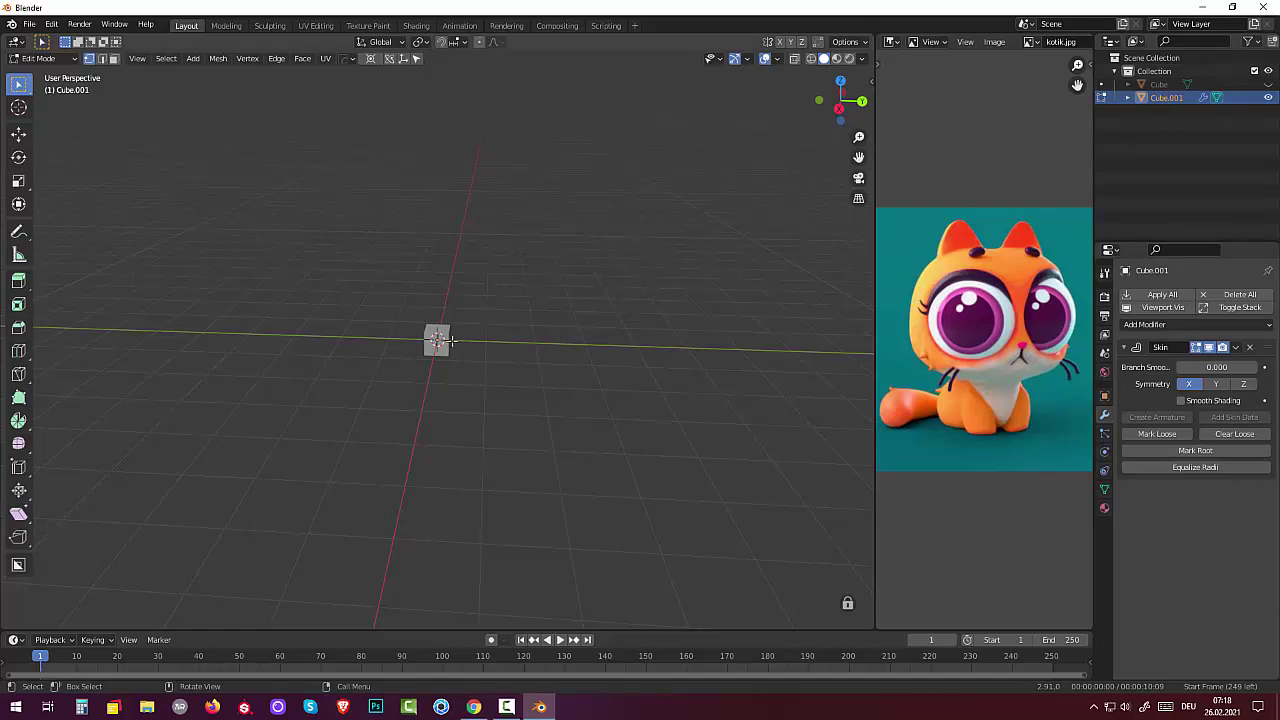
key("e")
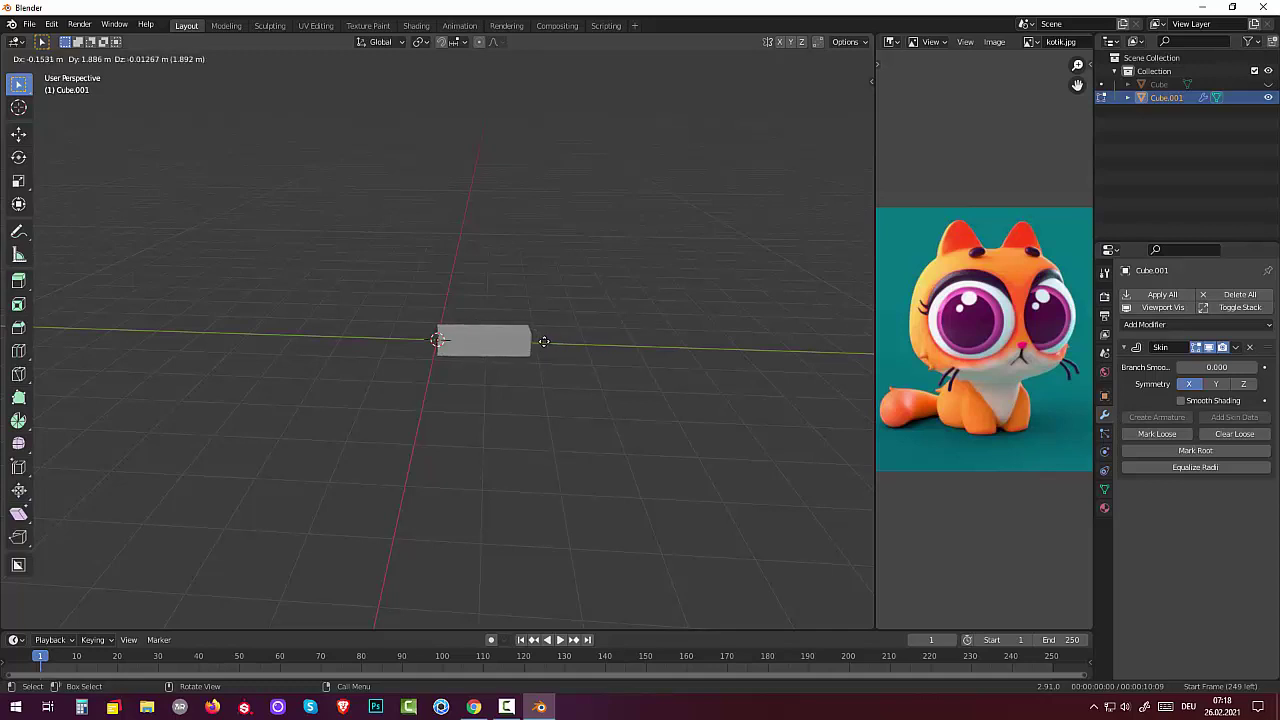
key("y")
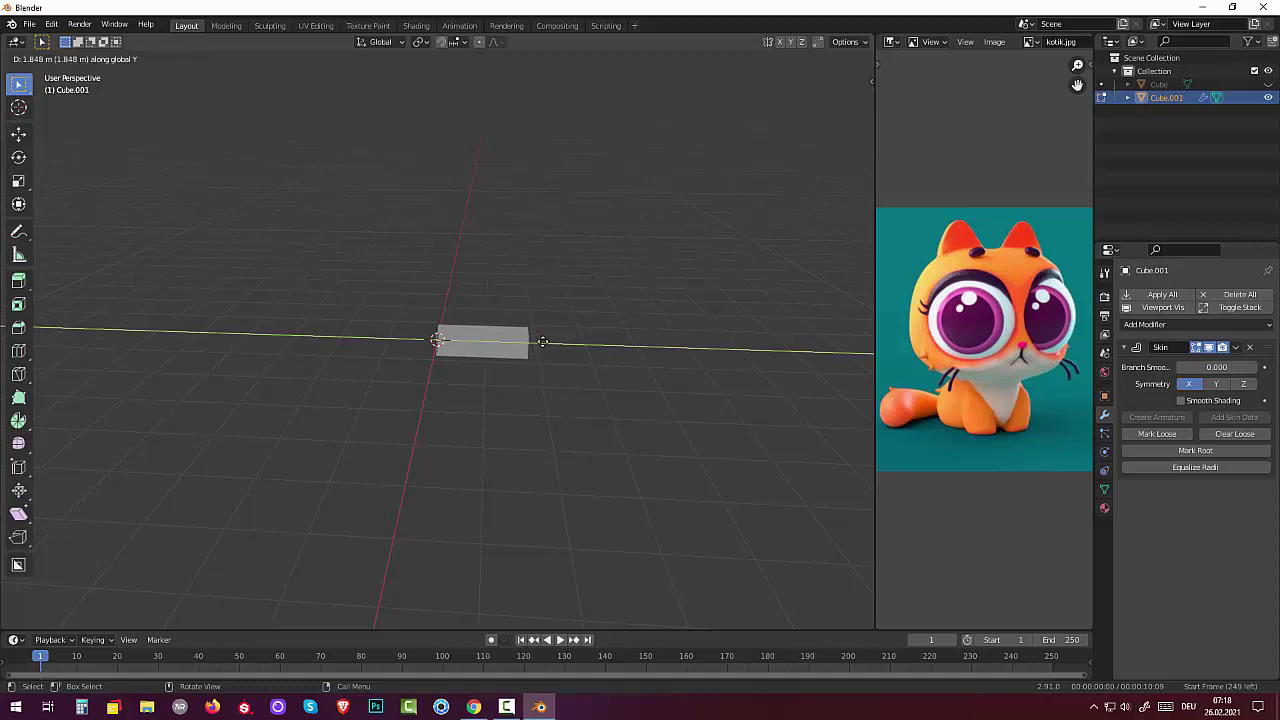
left_click(542, 342)
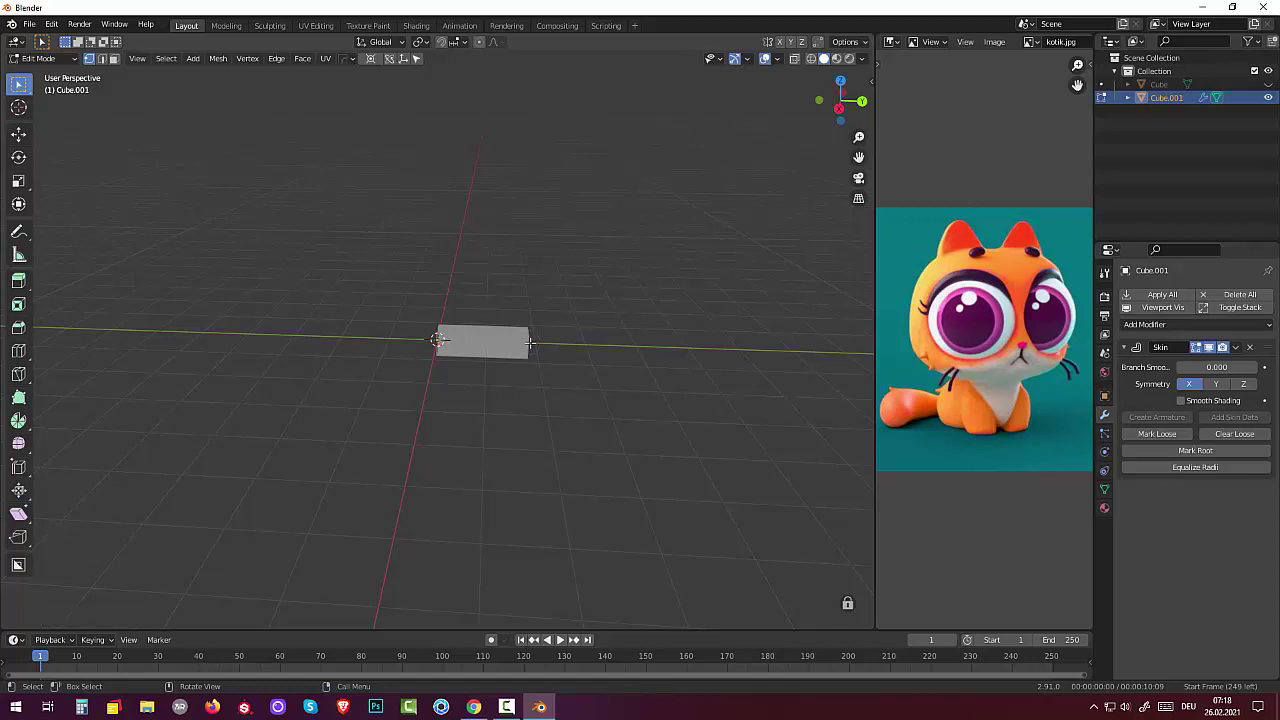
key("ctrl")
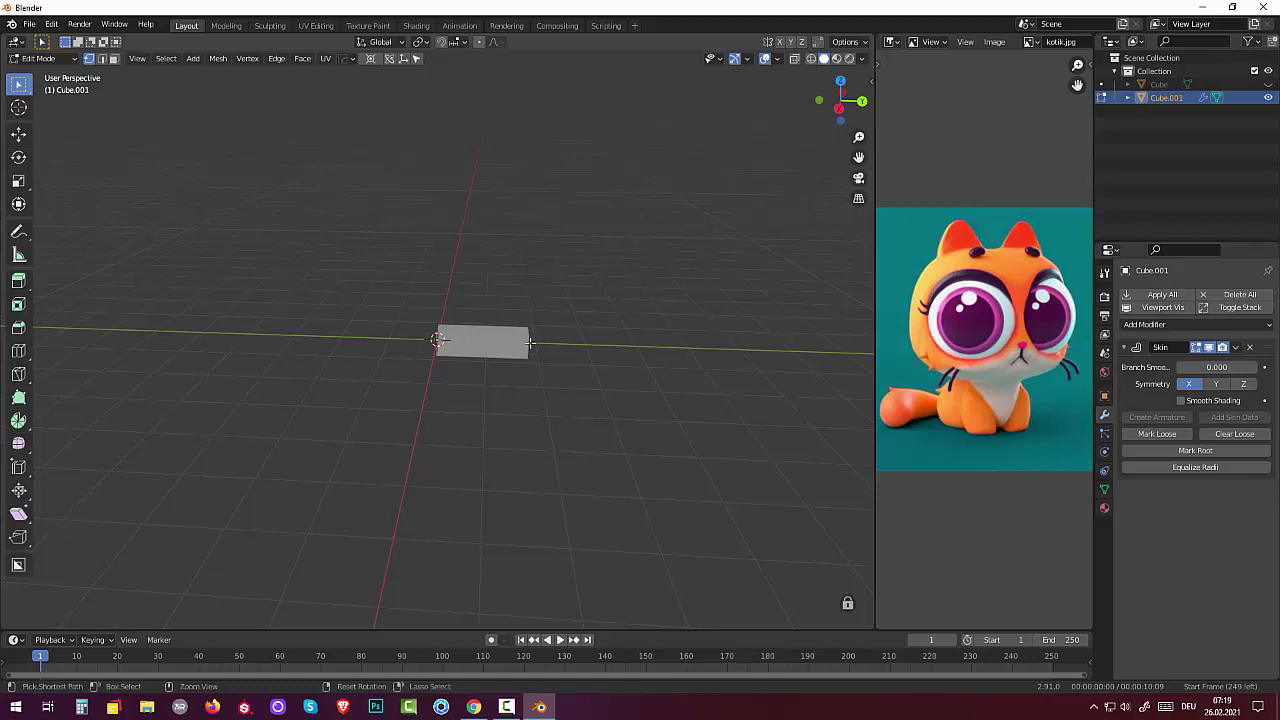
key("s")
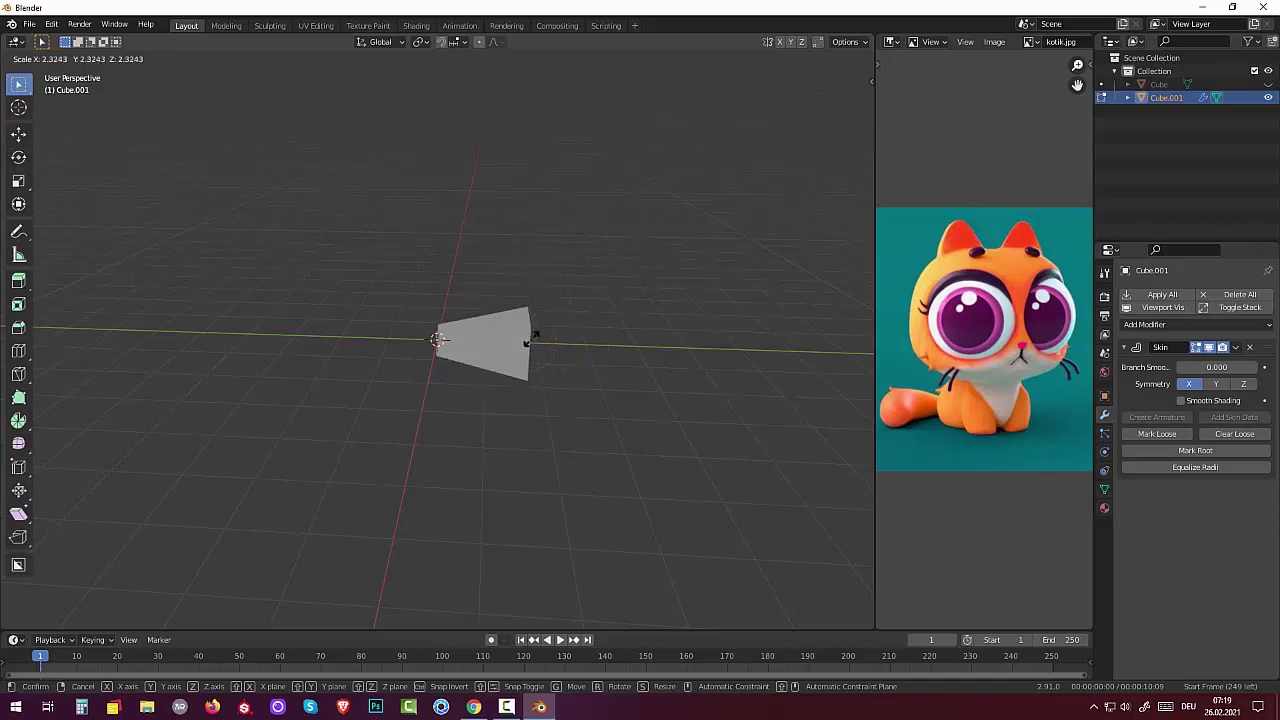
left_click(532, 339)
mouse_move(536, 339)
middle_mouse_down()
mouse_move(515, 329)
mouse_move(548, 316)
middle_mouse_up()
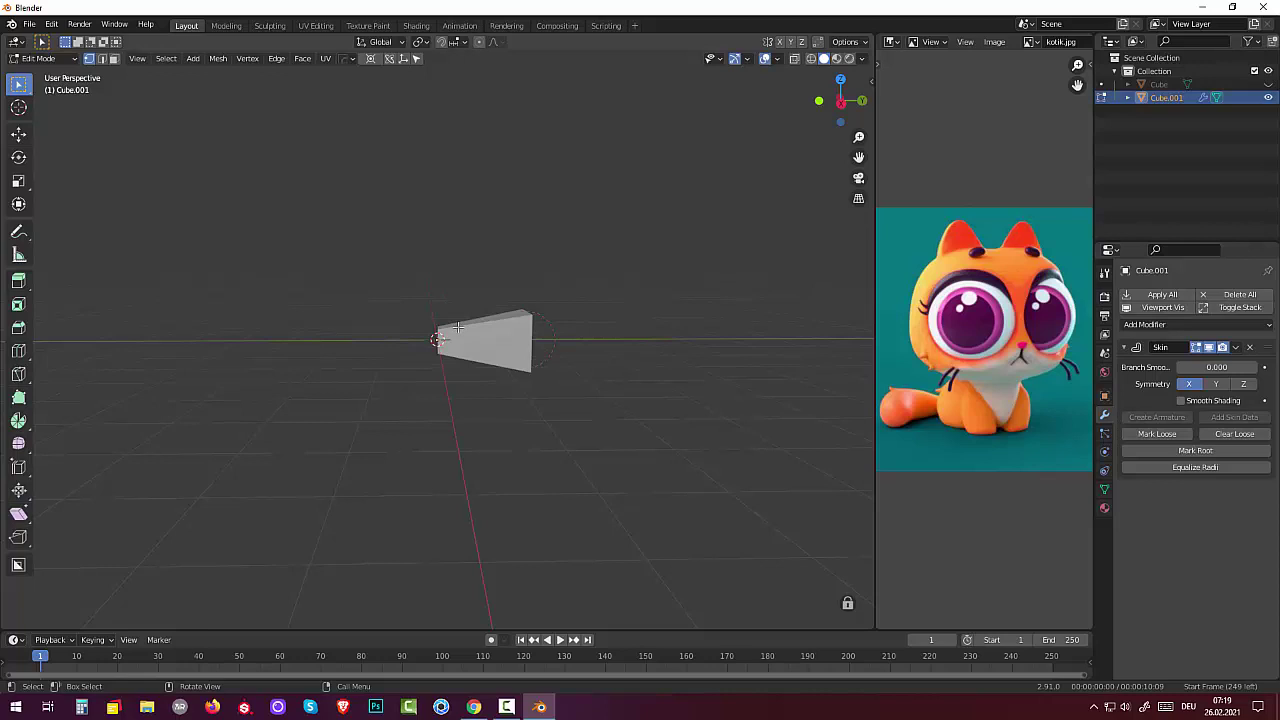
Extrude a short upright skin segment along Z, then start extruding from the far end.
key("e")
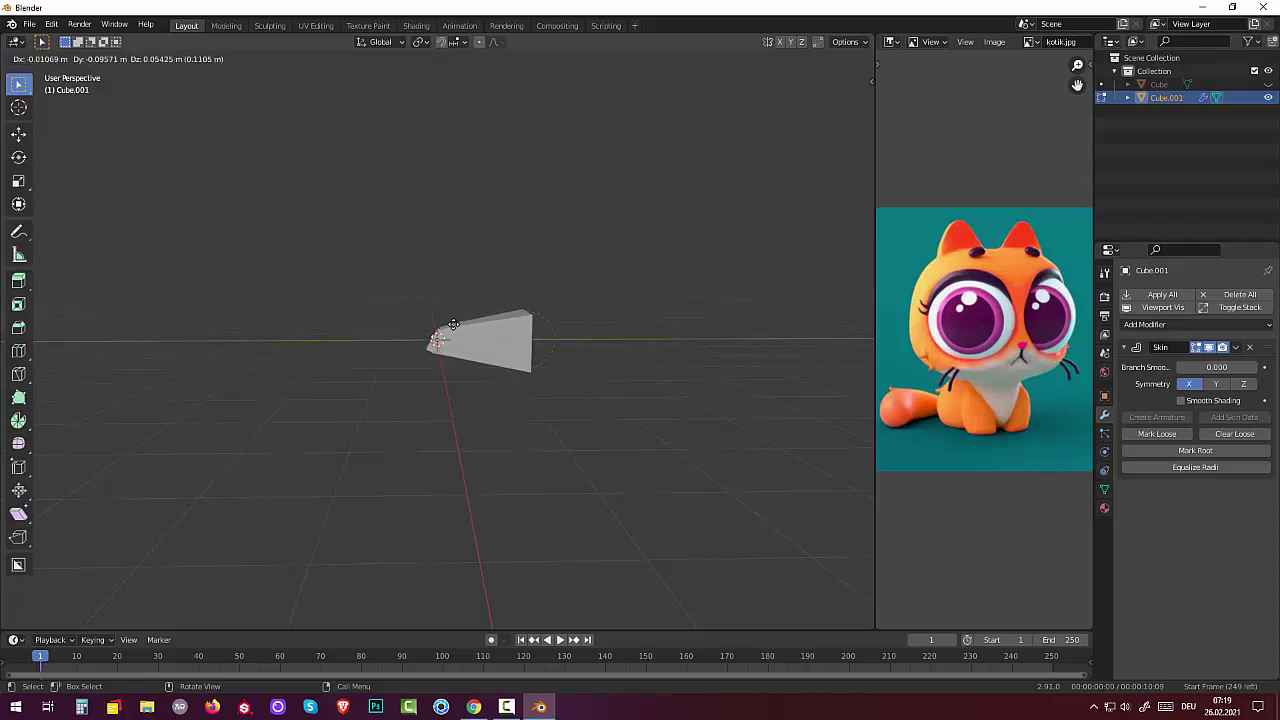
key("z")
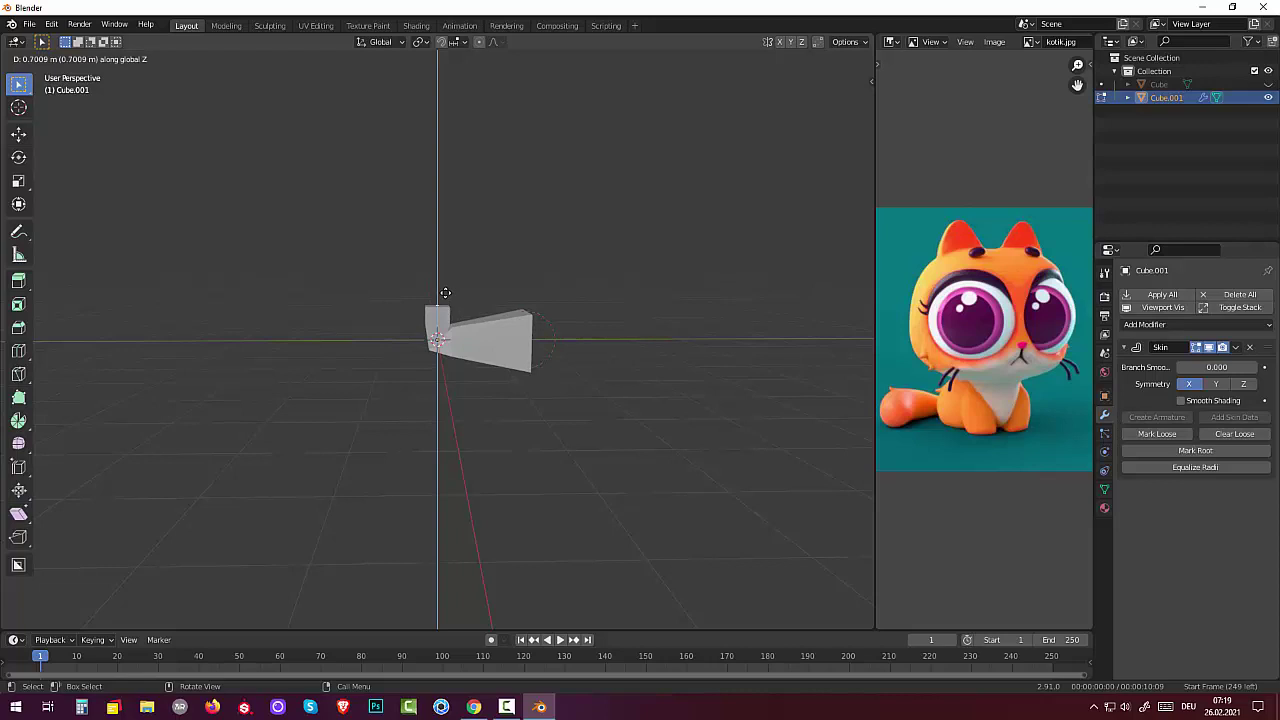
left_click(445, 292)
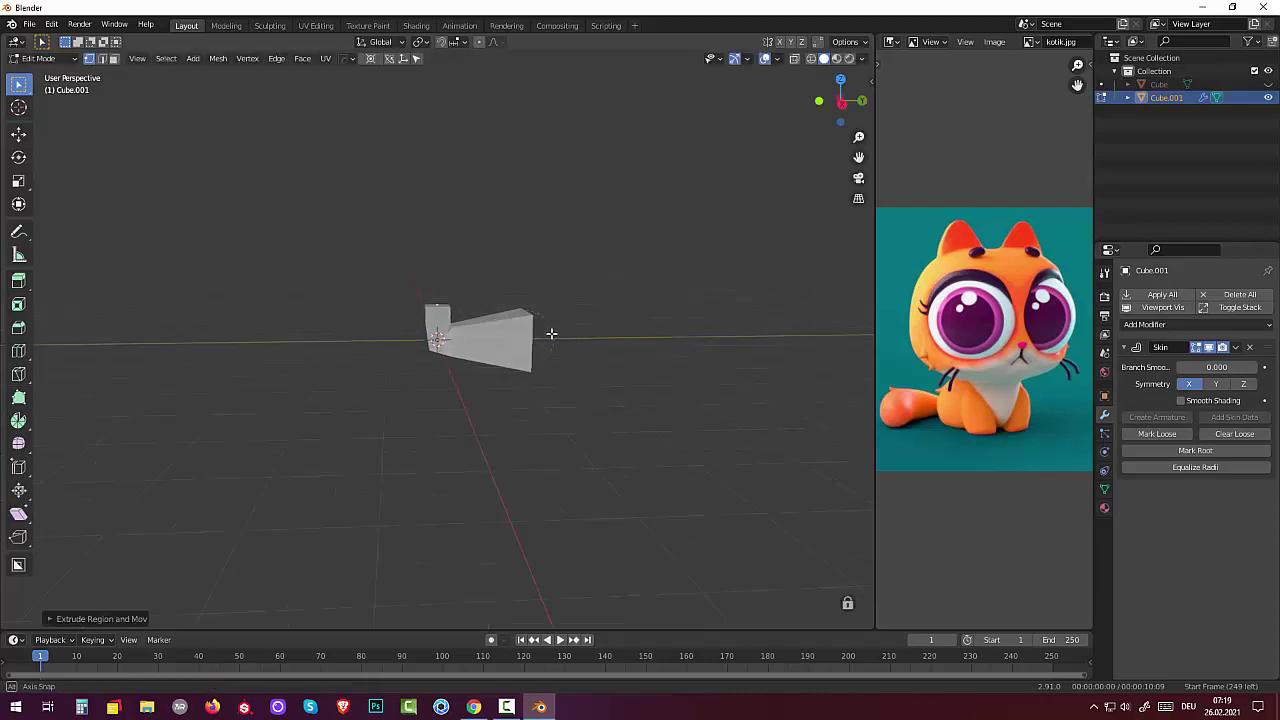
mouse_move(551, 331)
middle_mouse_down()
mouse_move(701, 349)
mouse_move(643, 326)
mouse_move(507, 338)
mouse_move(541, 354)
middle_mouse_up()
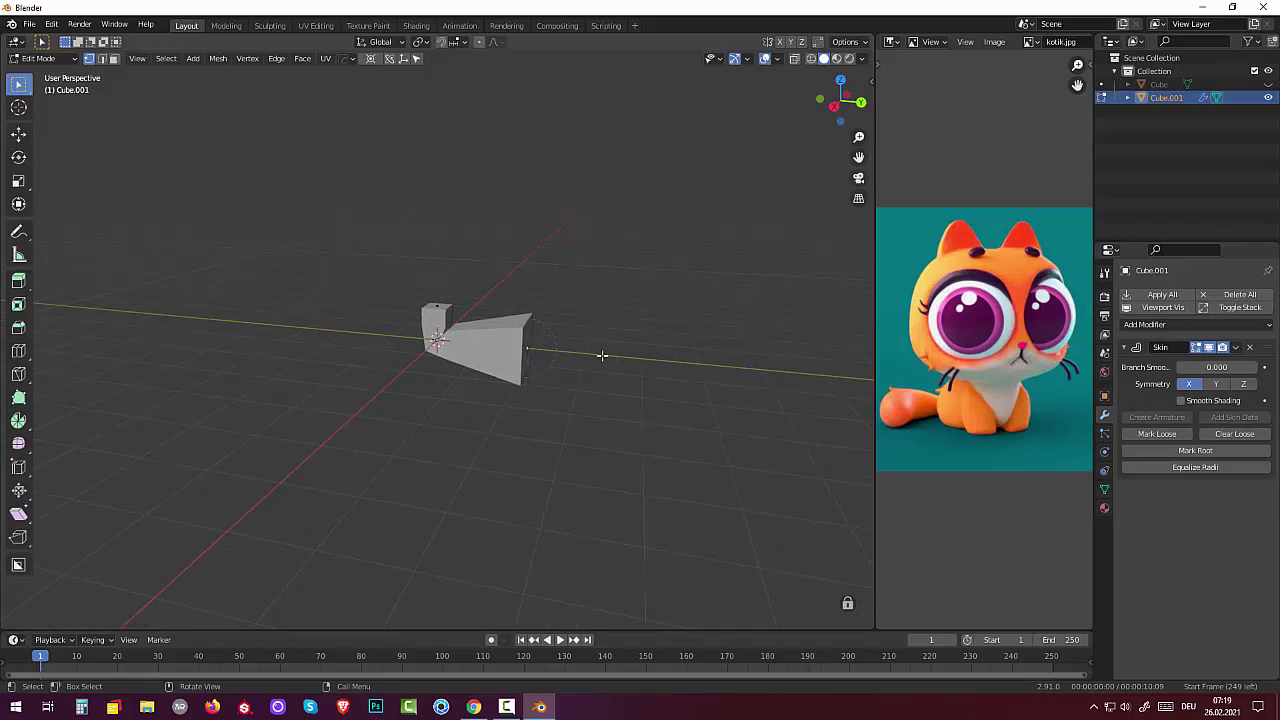
mouse_move(603, 354)
middle_mouse_down()
mouse_move(620, 340)
mouse_move(591, 356)
middle_mouse_up()
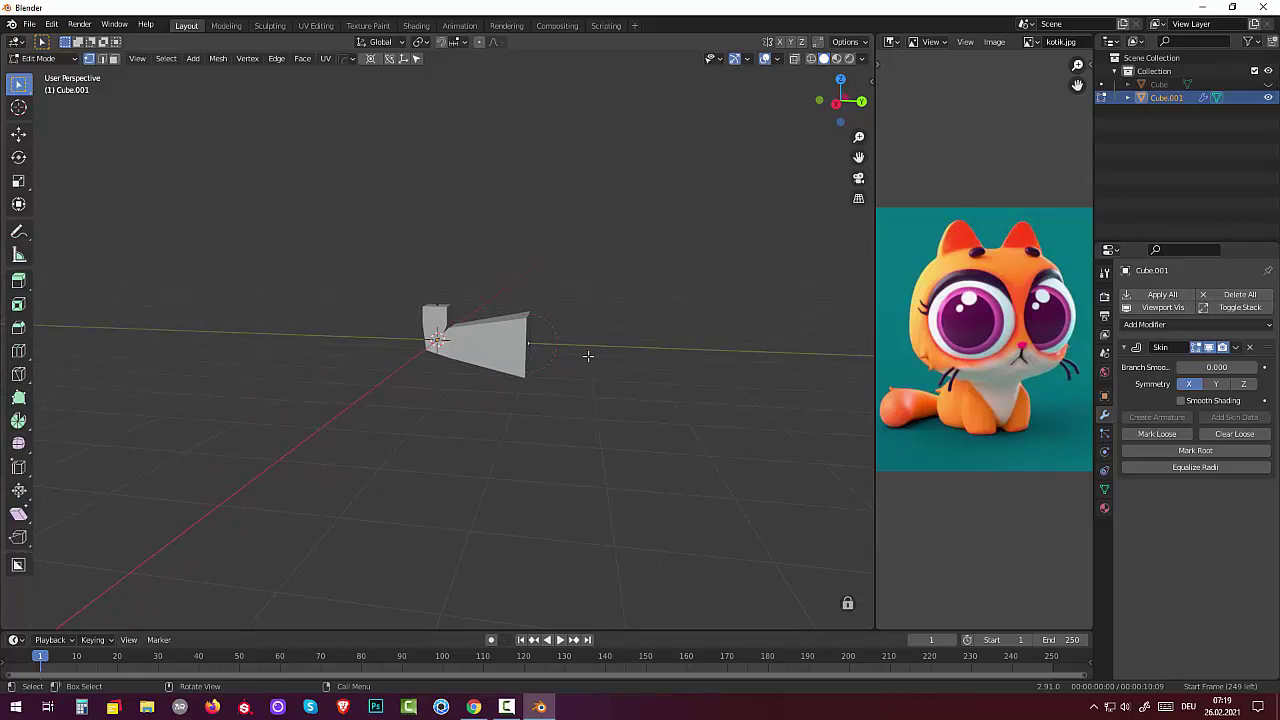
key("e")
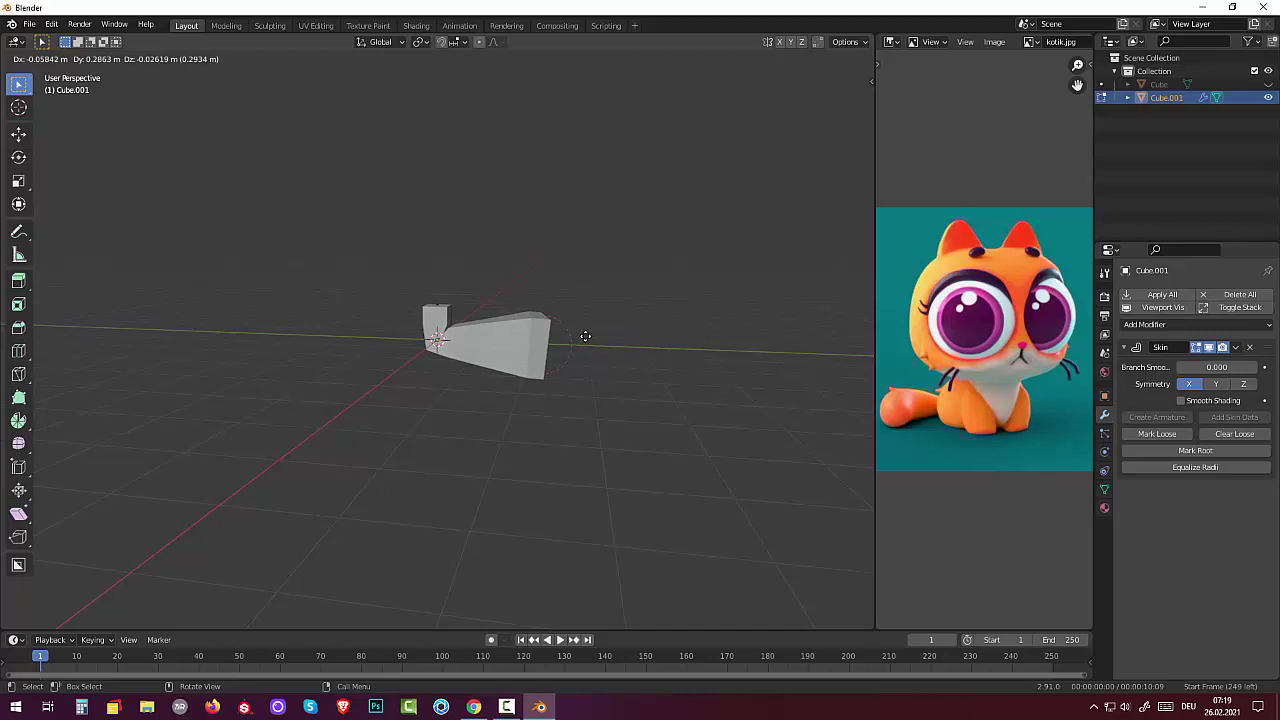
Finish the Y extrusion and shrink the skin radius at the new end.
key("y")
left_click(585, 337)
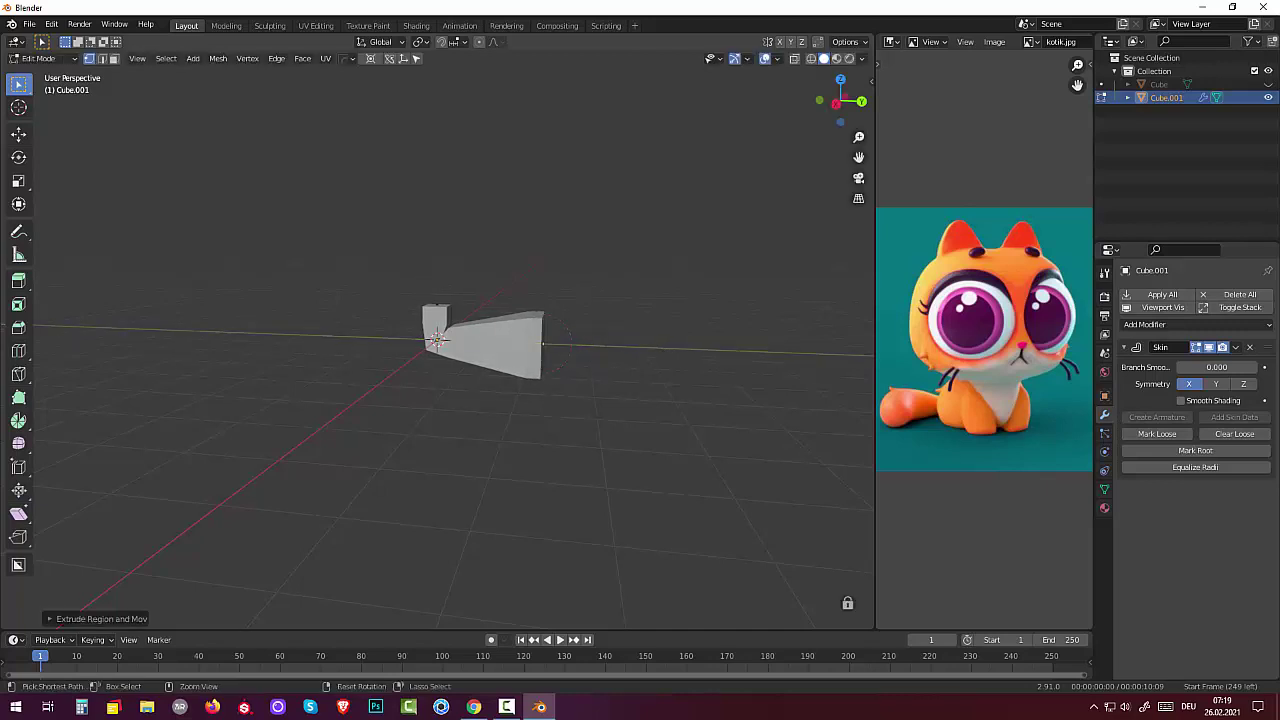
key("s")
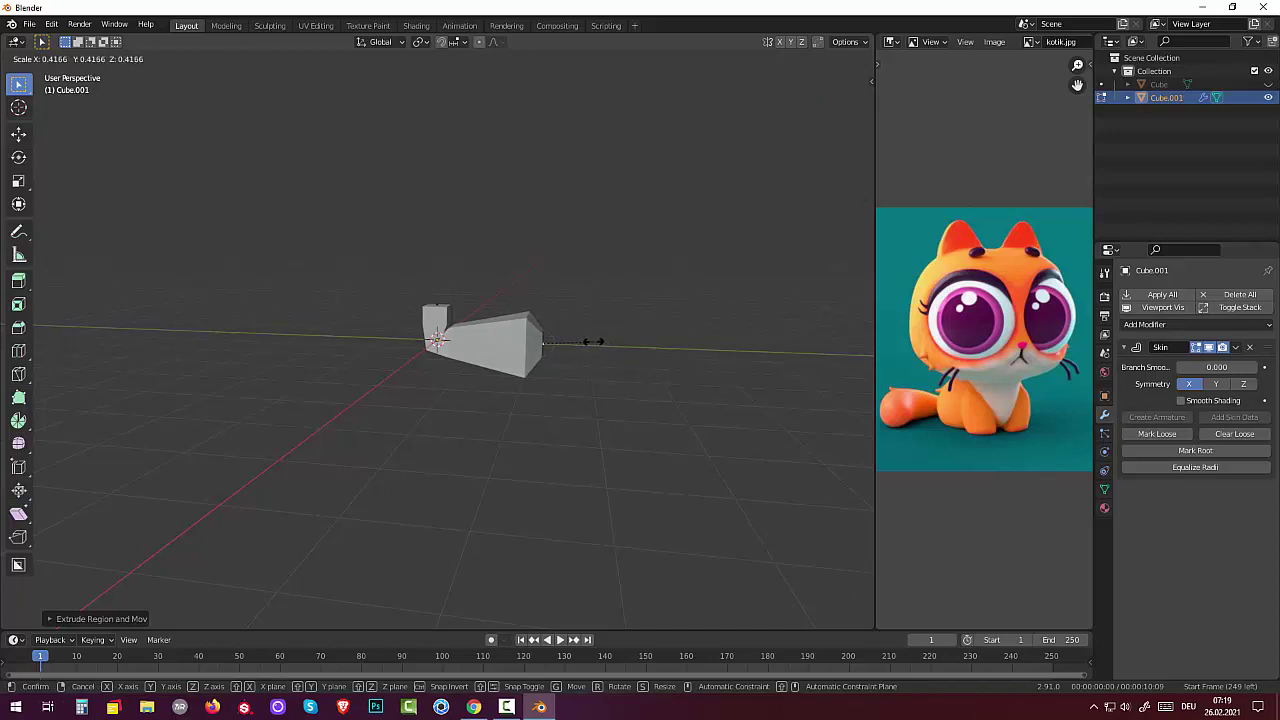
left_click(593, 341)
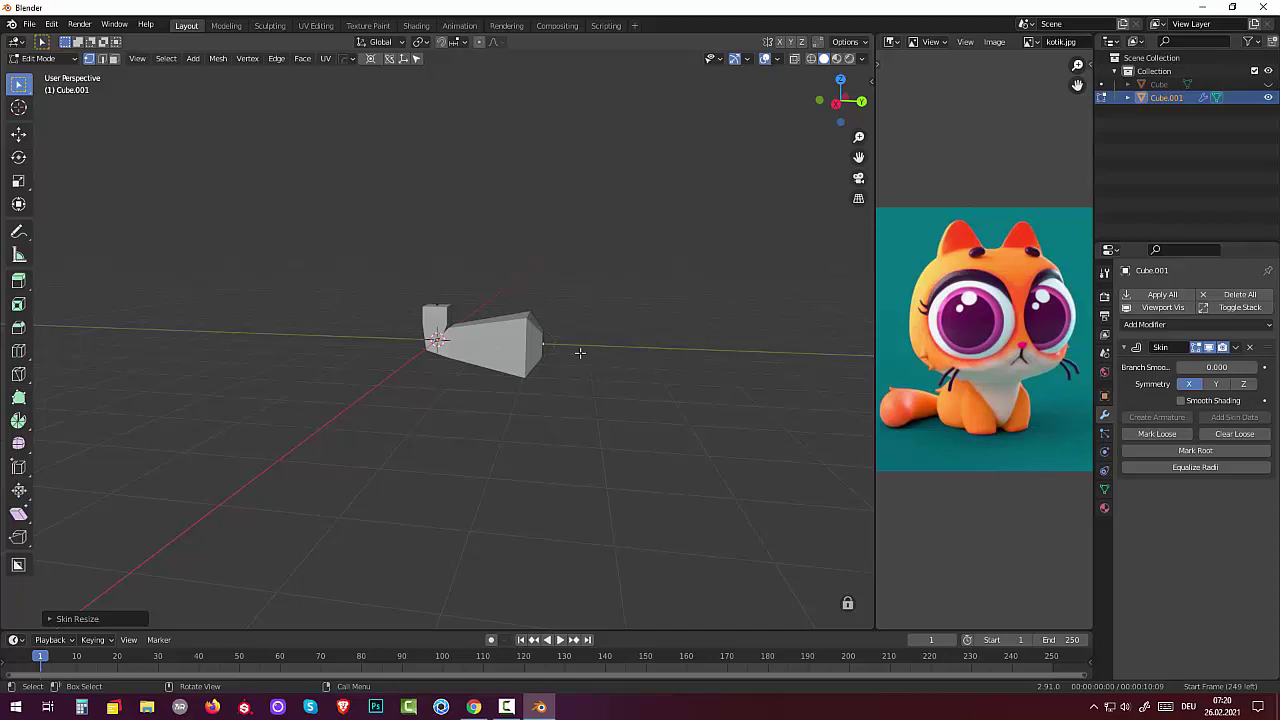
Extrude another segment along Y from the far end and resize its skin thickness.
key("e")
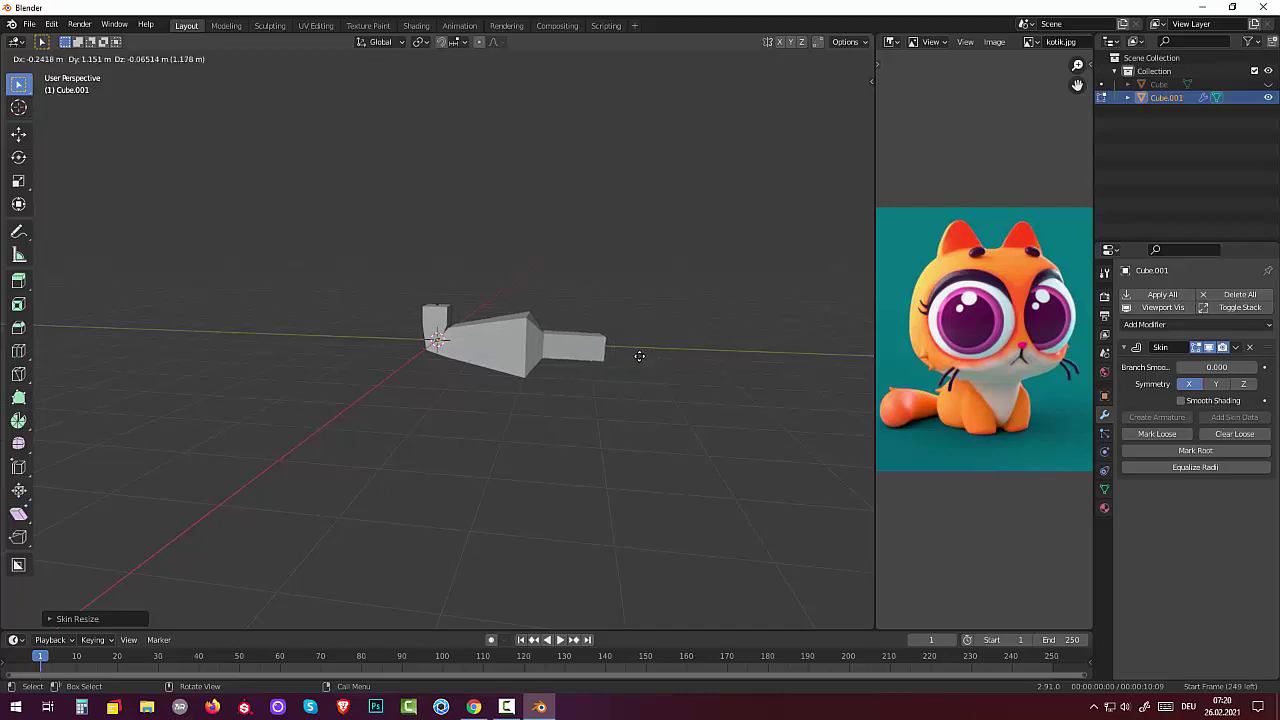
key("y")
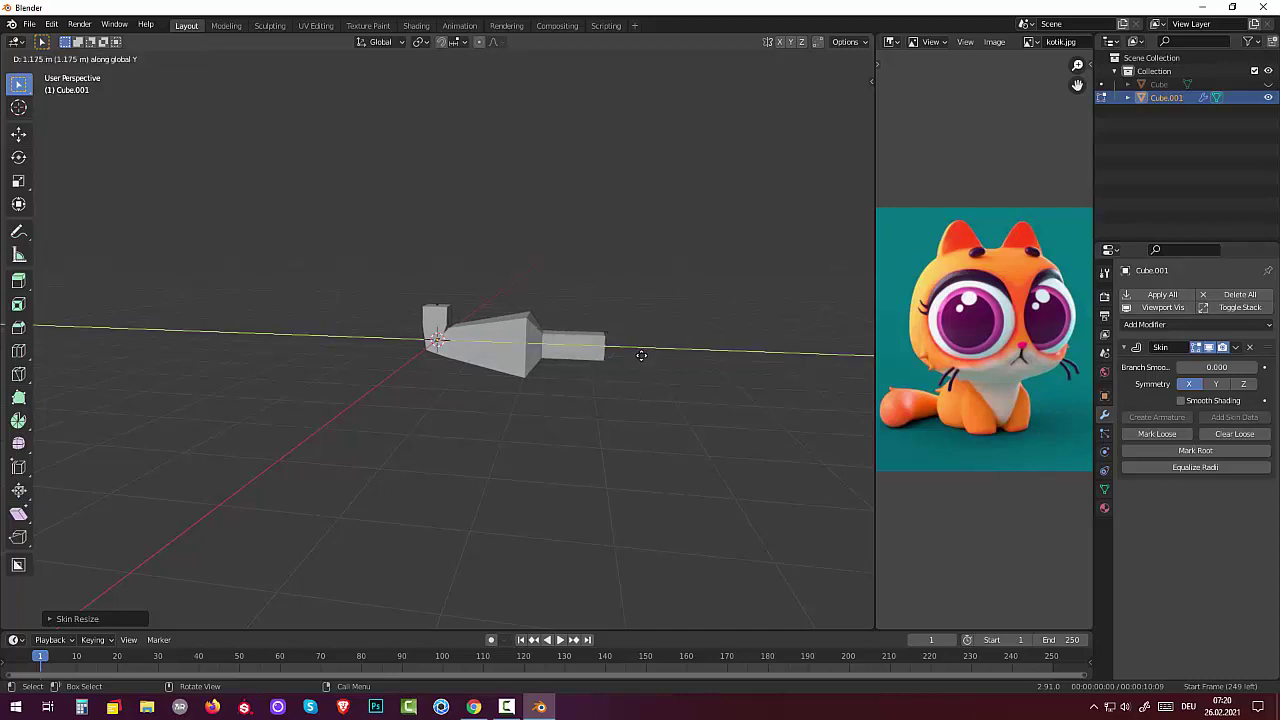
key("1")
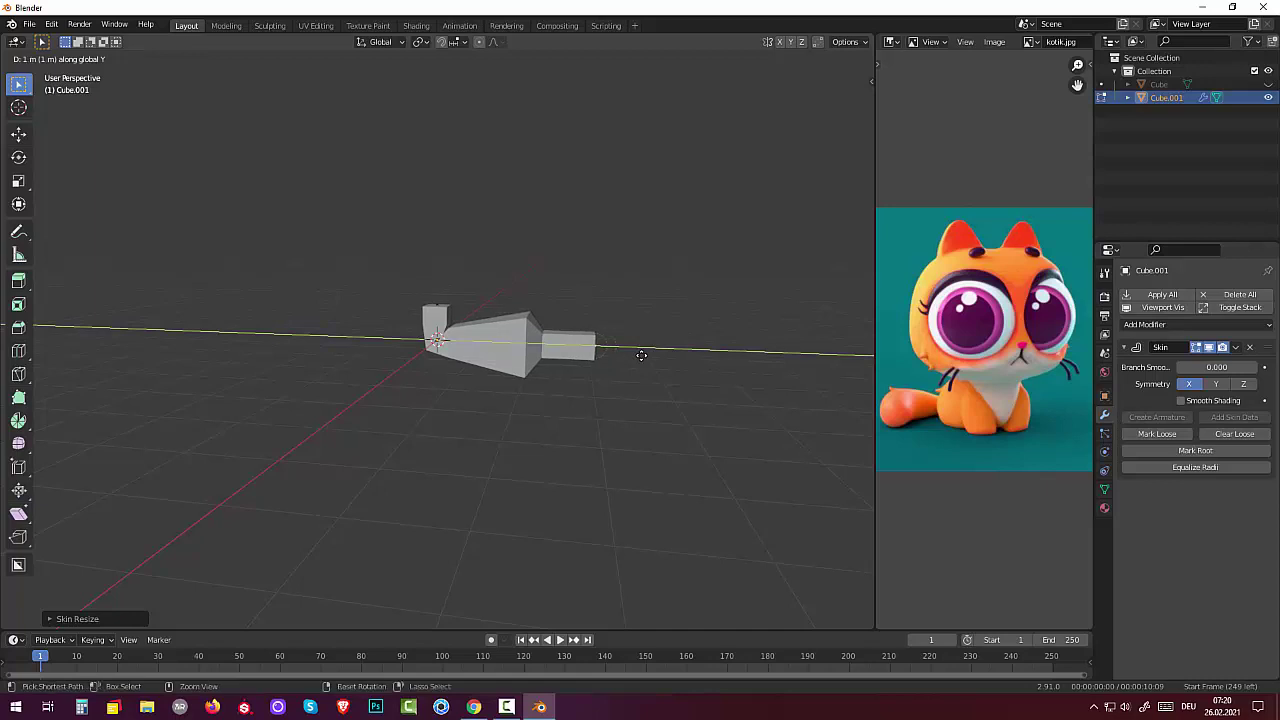
key("BackSpace")
left_click(641, 355)
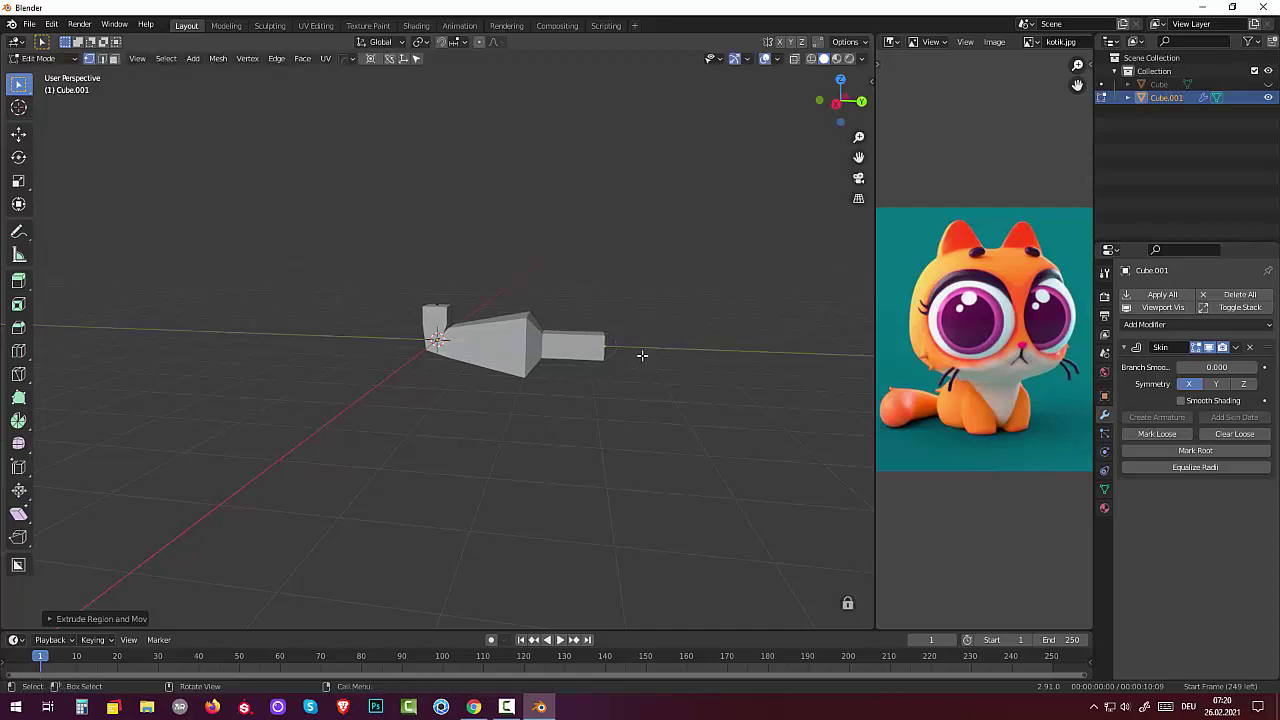
key("s")
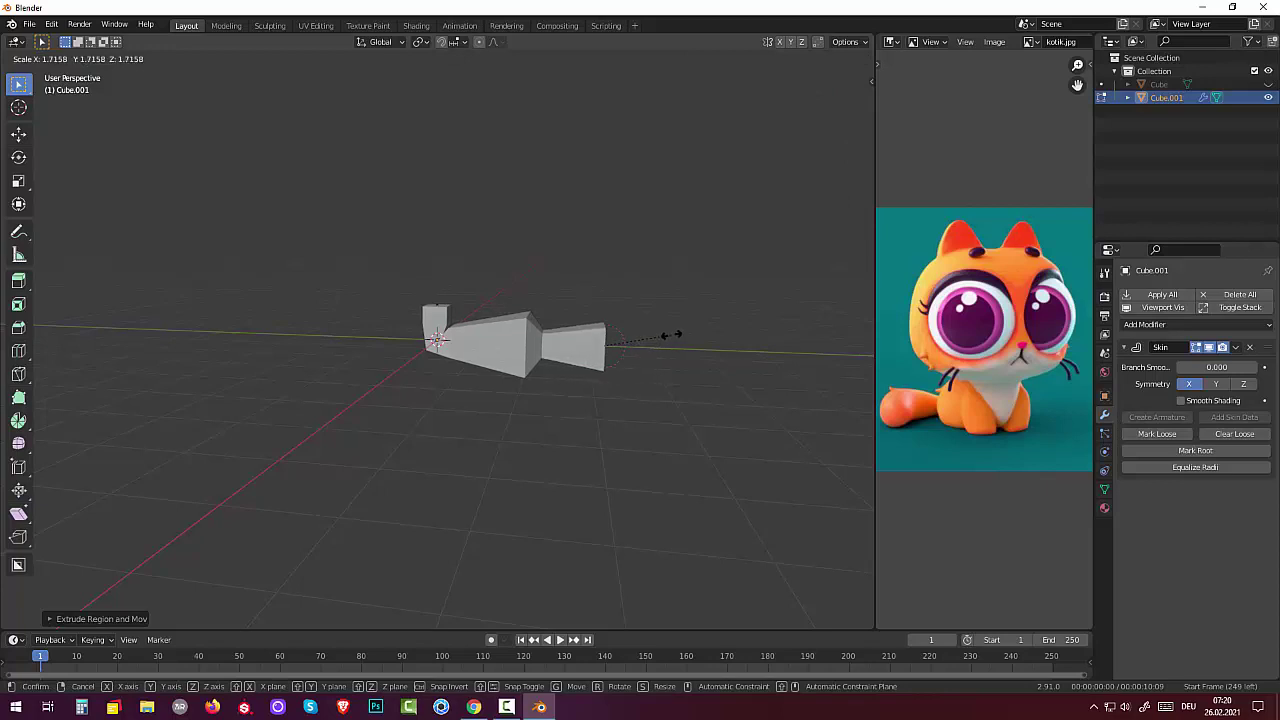
left_click(670, 335)
Move the end vertex further out, about 0.4118 m along Y.
mouse_move(669, 334)
middle_mouse_down()
mouse_move(634, 349)
mouse_move(654, 334)
mouse_move(639, 386)
middle_mouse_up()
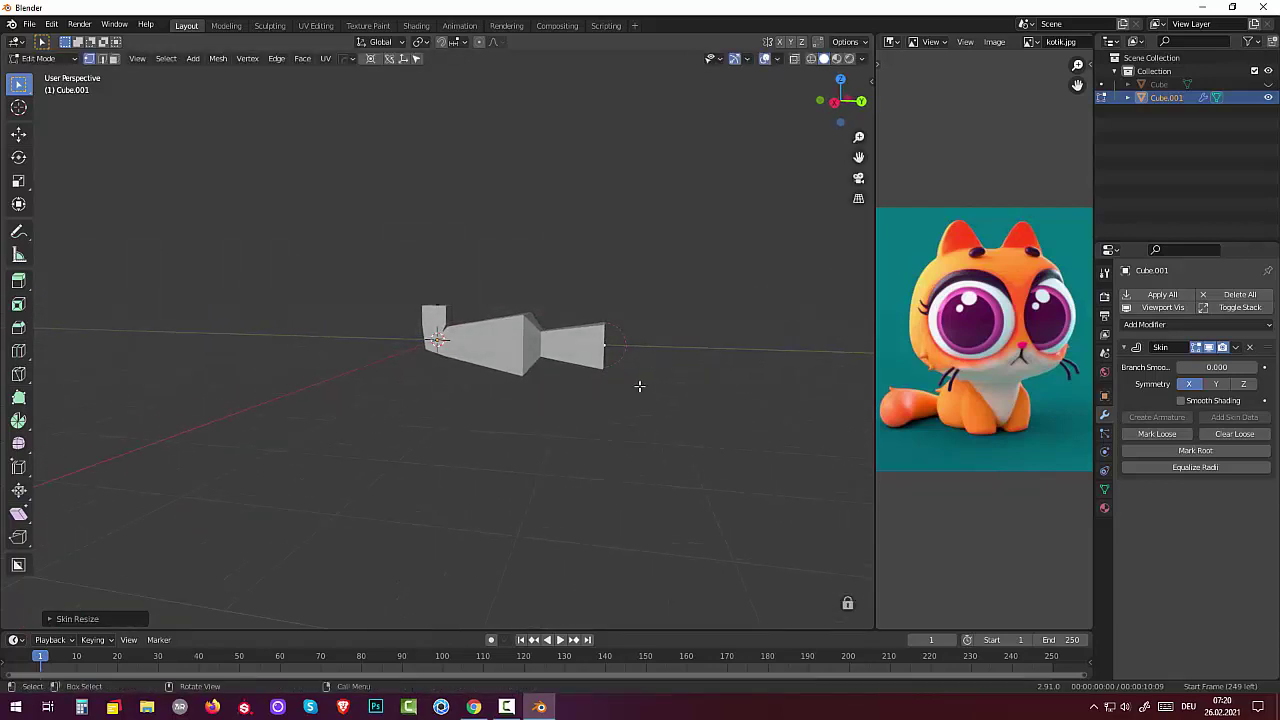
key("g")
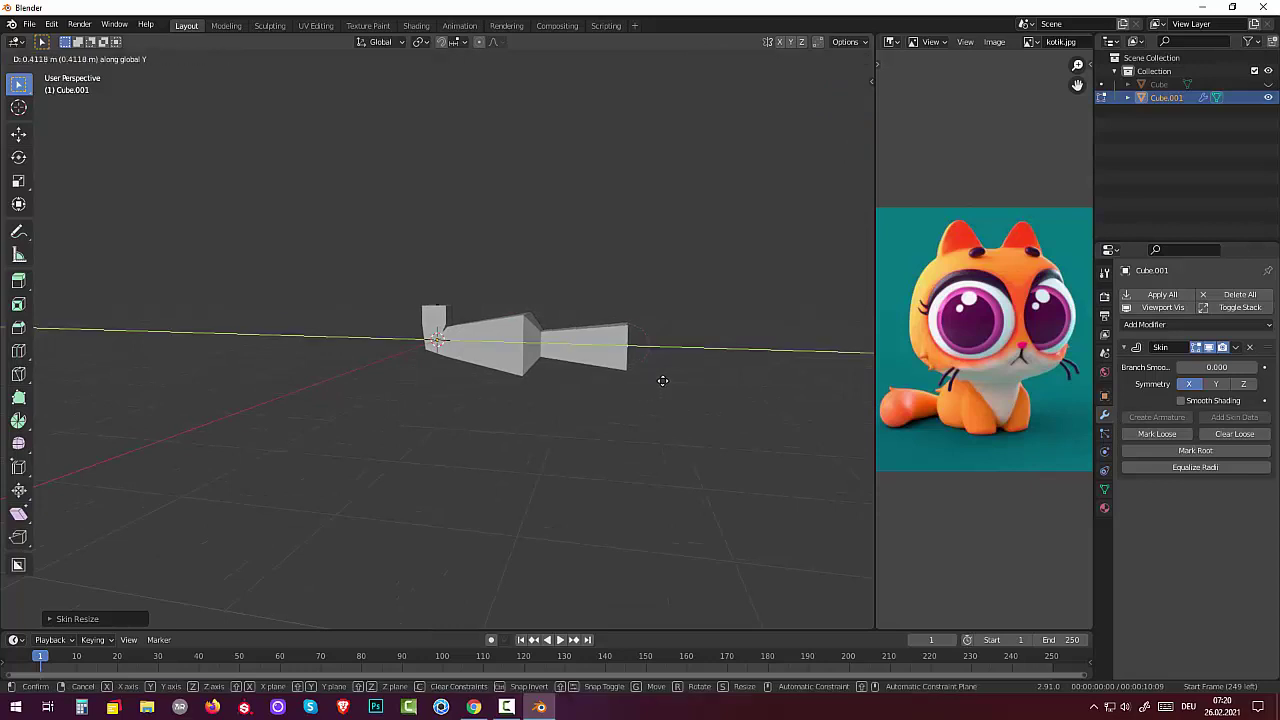
left_click(664, 378)
mouse_move(666, 380)
middle_mouse_down()
mouse_move(694, 414)
mouse_move(740, 375)
middle_mouse_up()
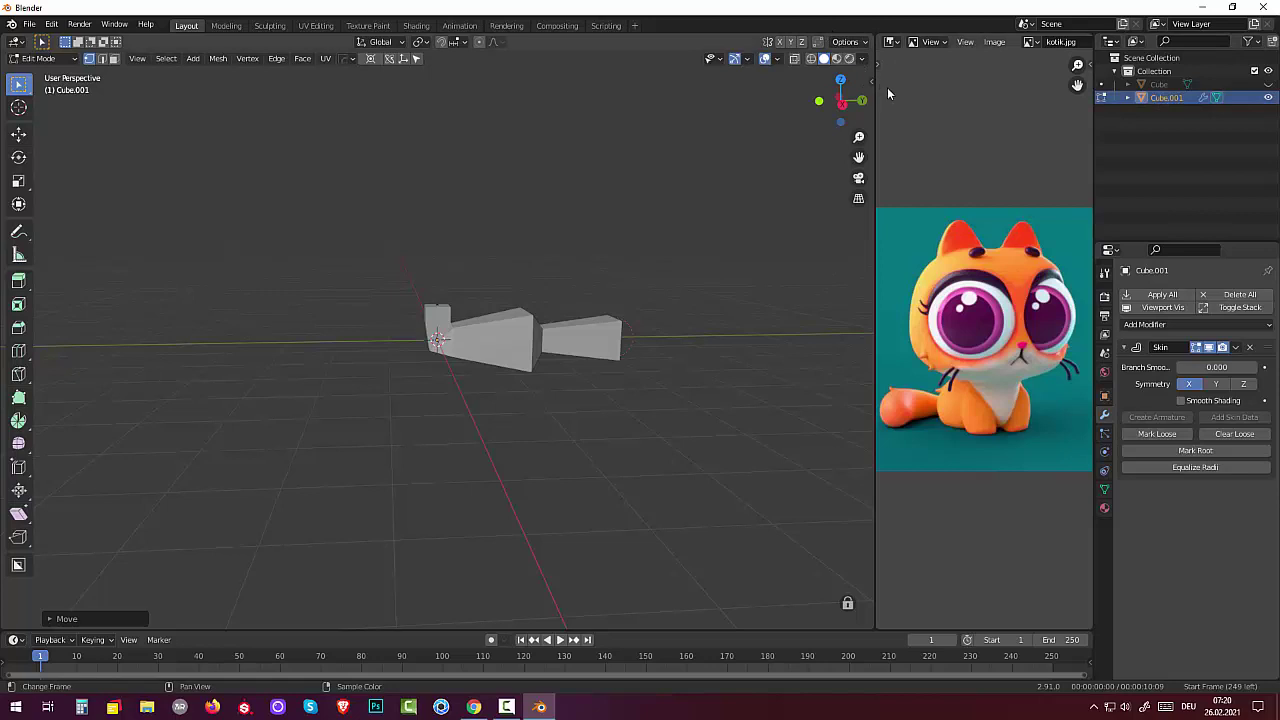
Select the body's left-end vertex and make its skin much thicker.
left_click(812, 58)
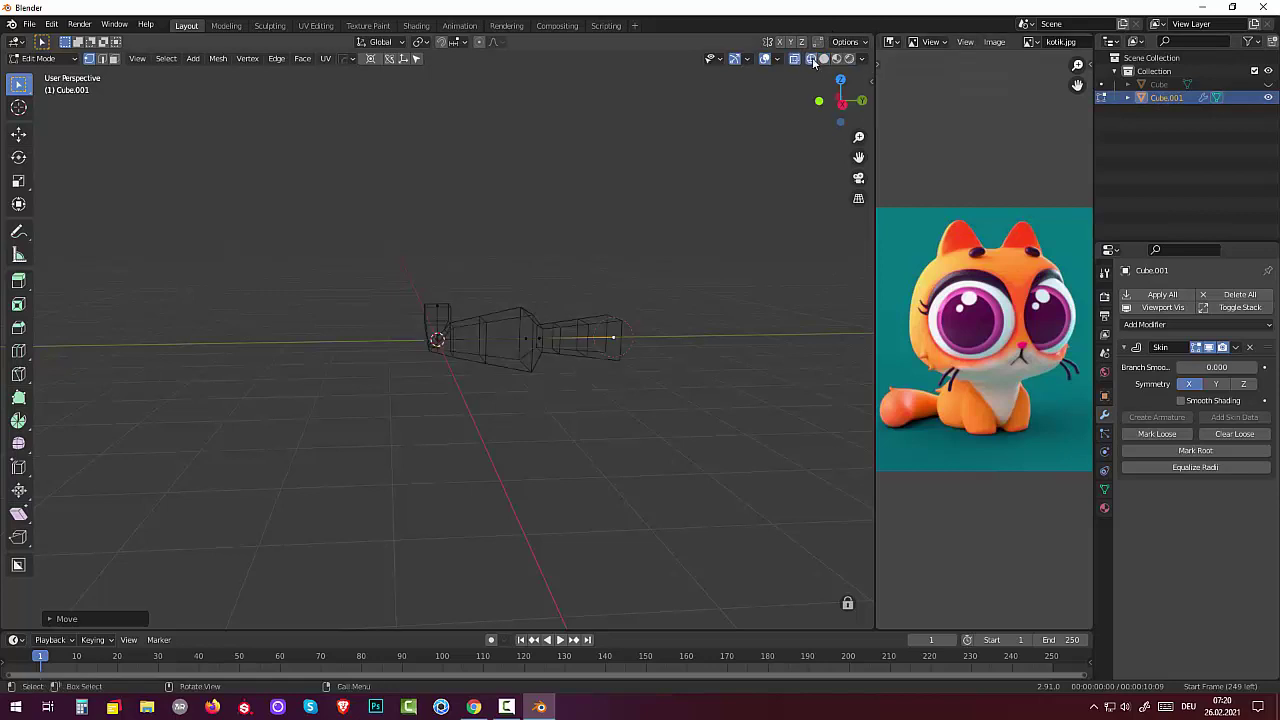
left_click(437, 340)
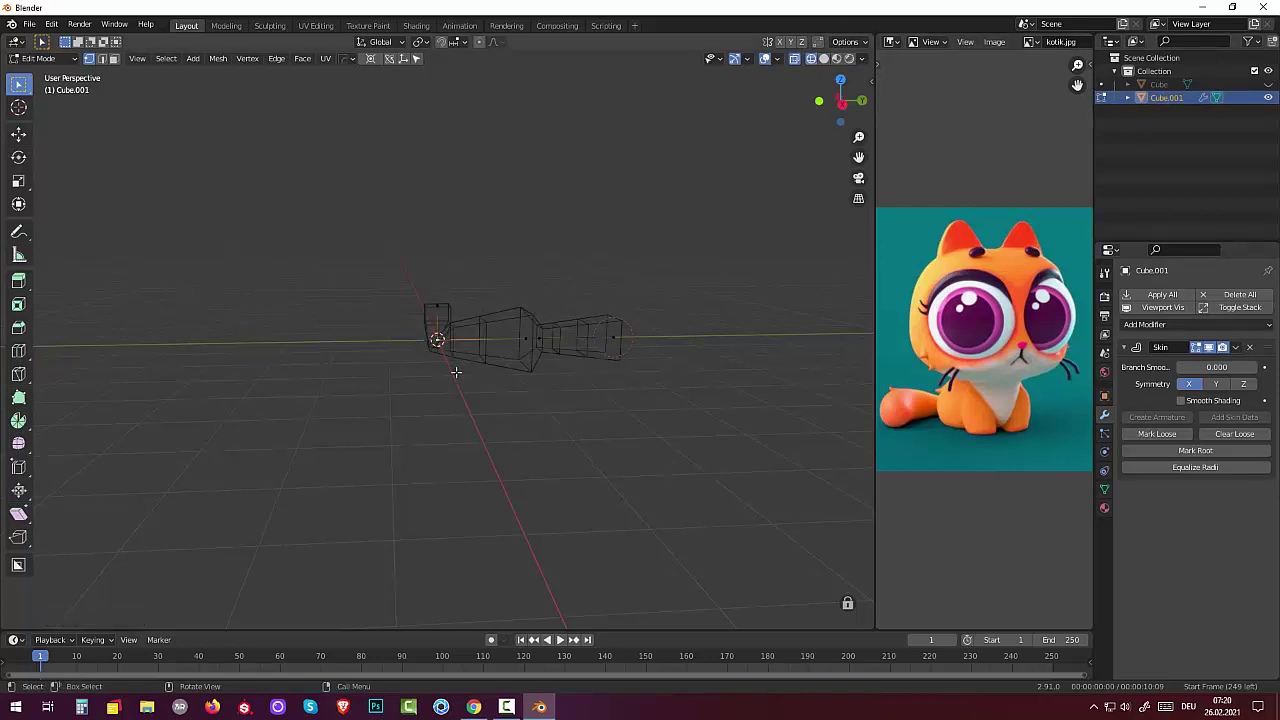
left_click(795, 58)
left_click(824, 58)
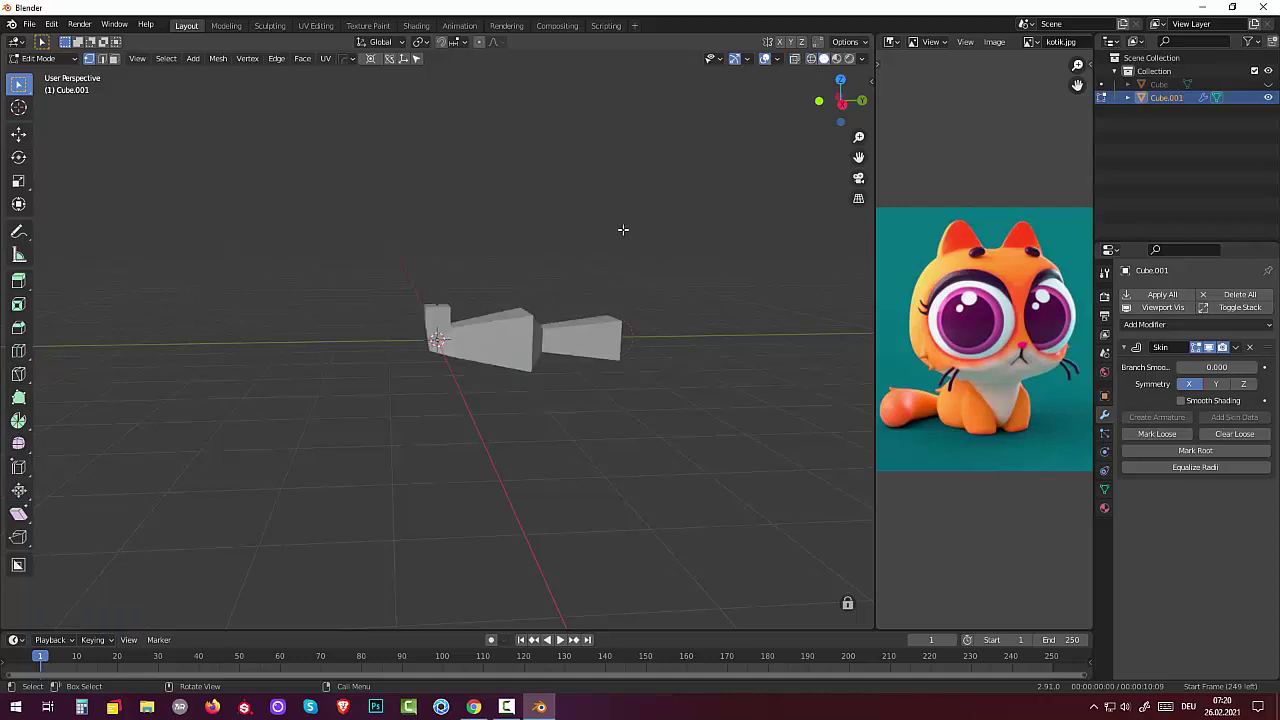
key("s")
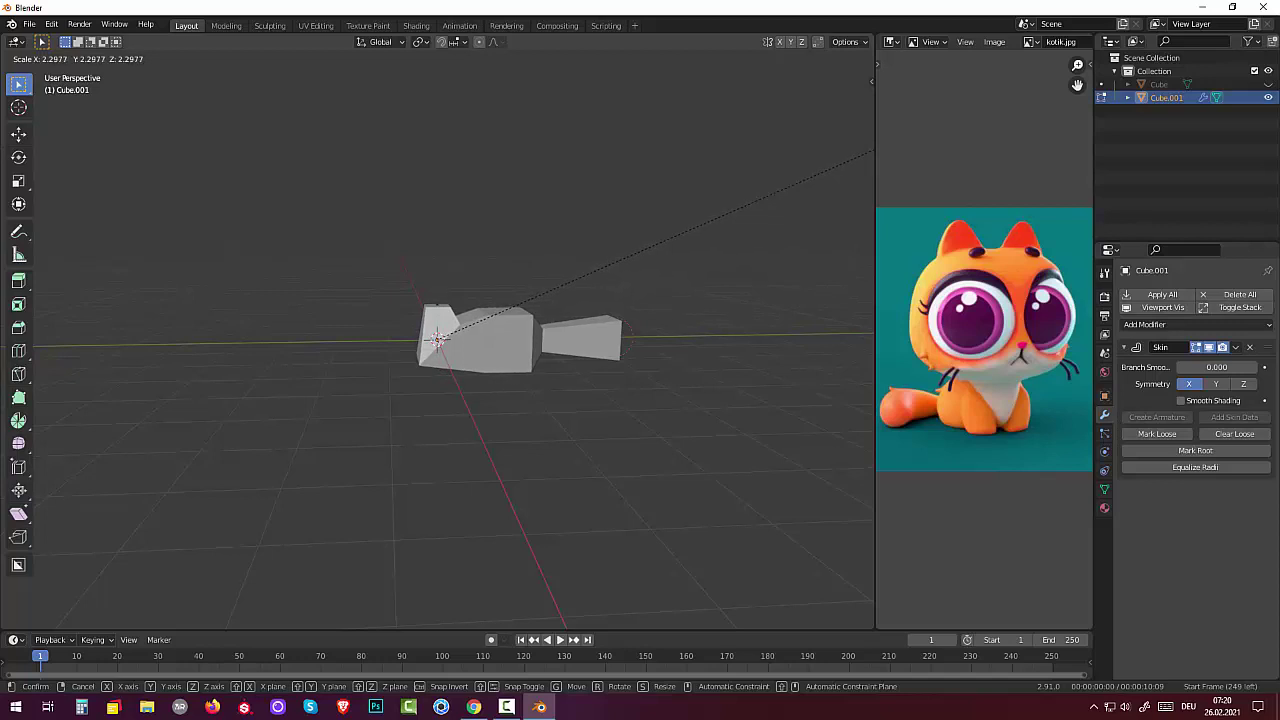
left_click(872, 150)
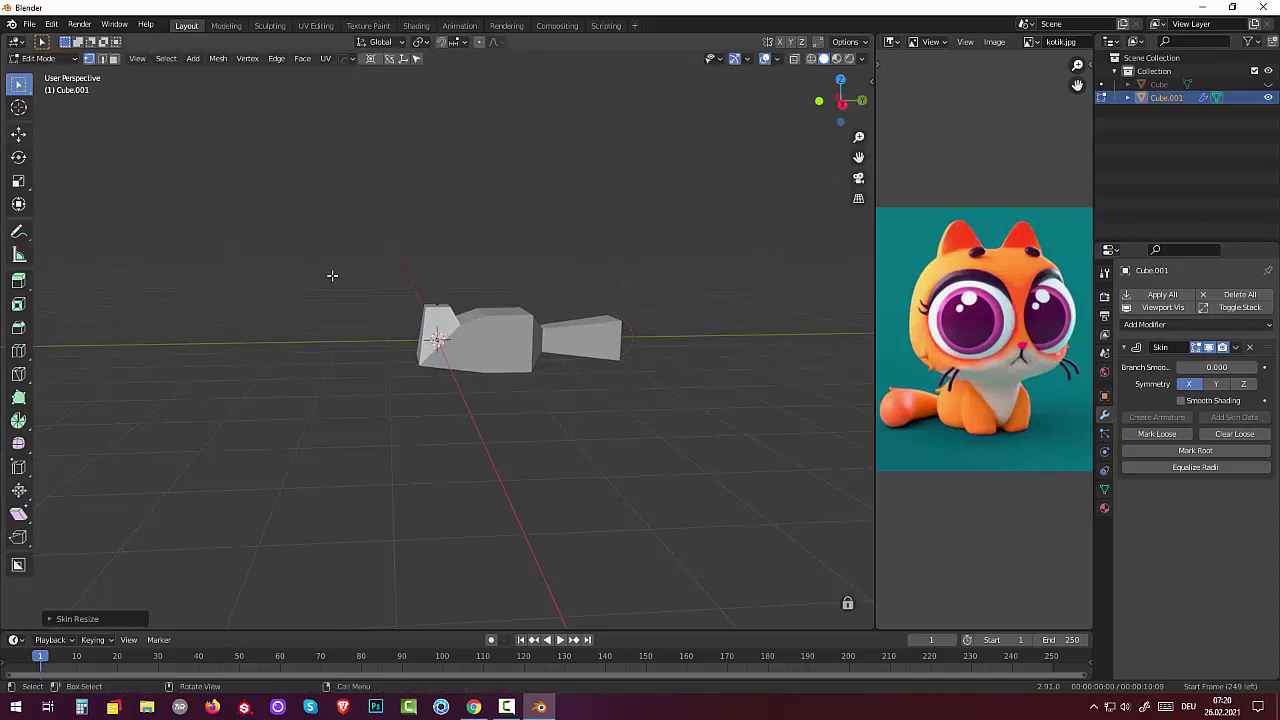
Slightly enlarge the skin radius of the next vertex along the body.
left_click(436, 303)
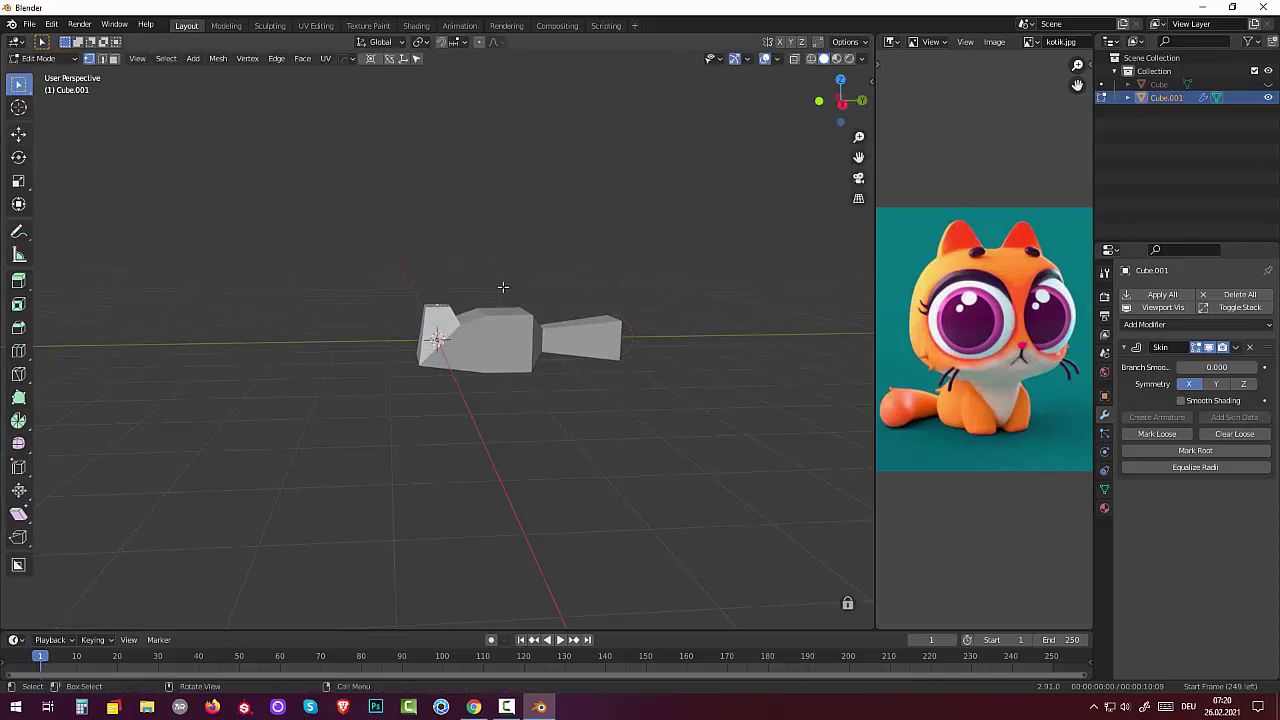
key("ctrl+a")
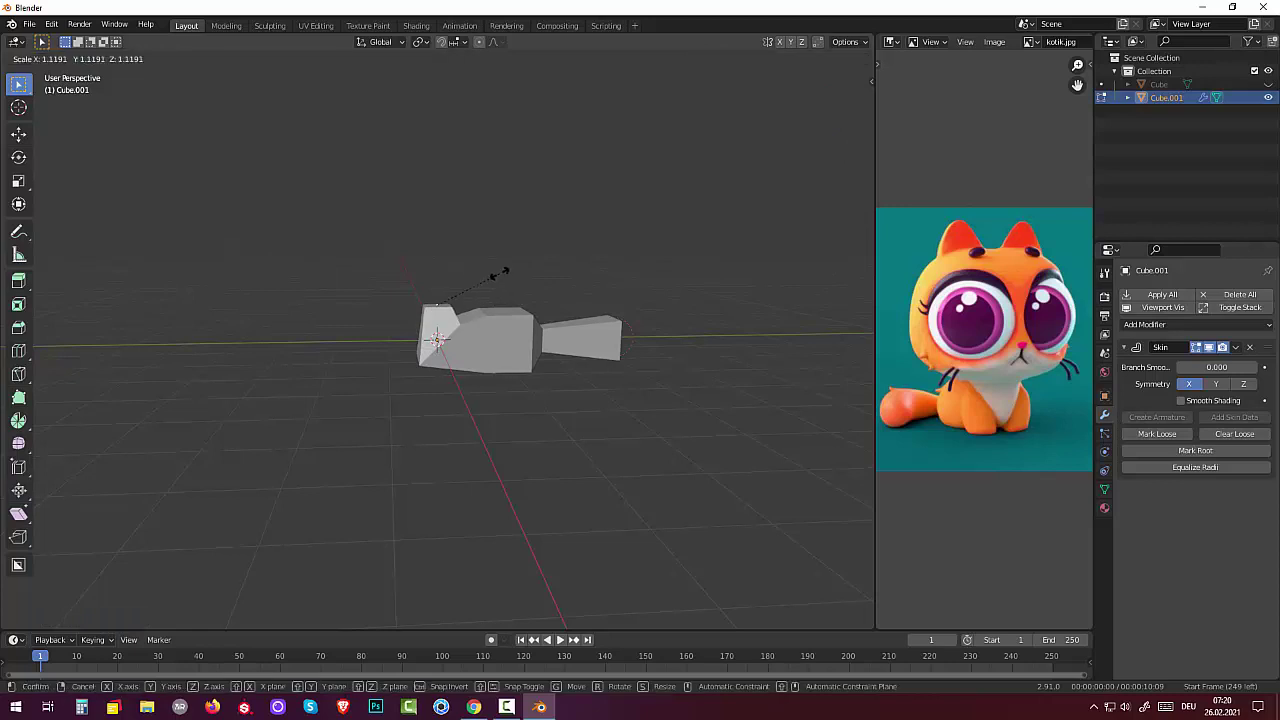
left_click(512, 251)
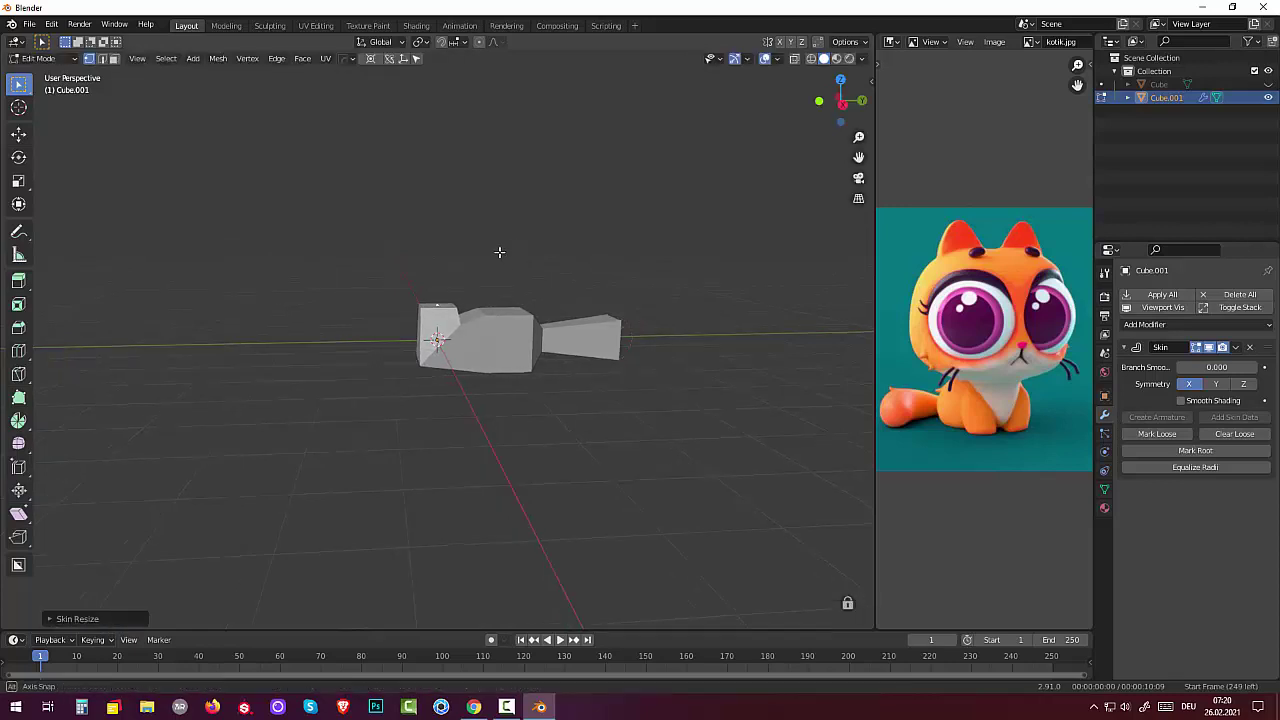
mouse_move(500, 251)
middle_mouse_down()
mouse_move(720, 240)
mouse_move(803, 254)
mouse_move(586, 260)
mouse_move(486, 237)
middle_mouse_up()
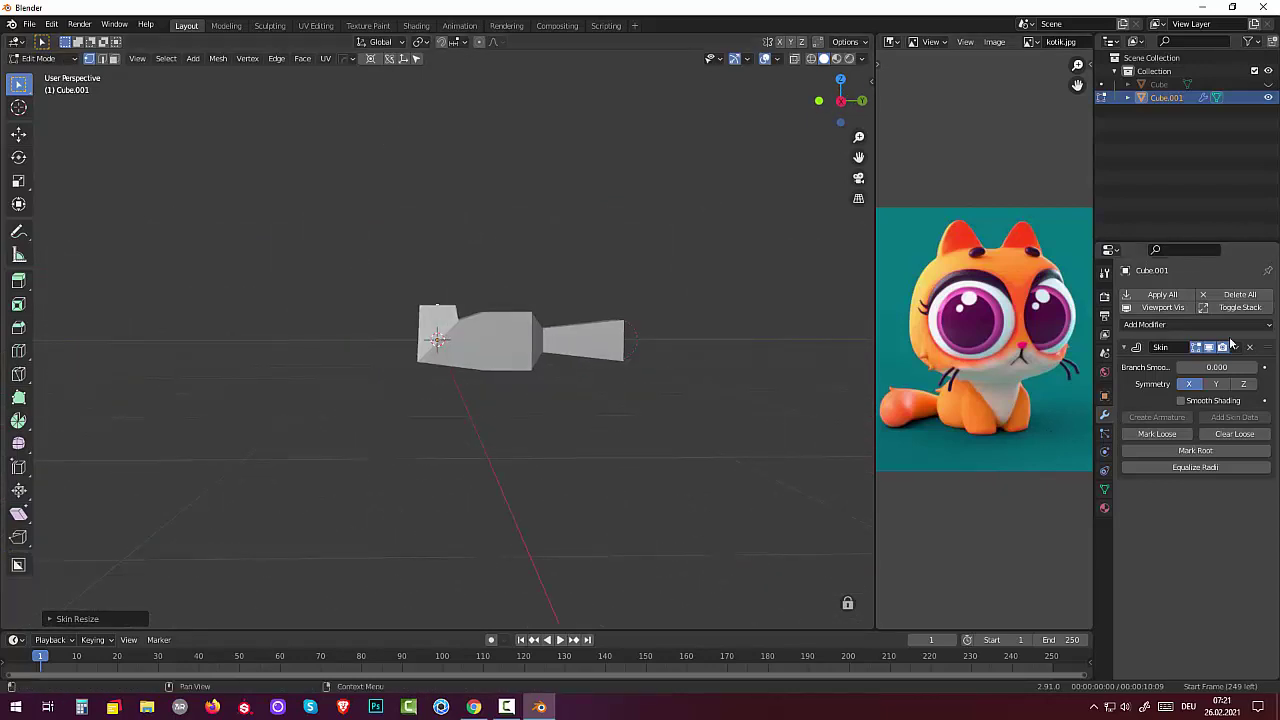
Add a Subdivision Surface modifier to the body and unhide the head Cube.
left_click(1145, 326)
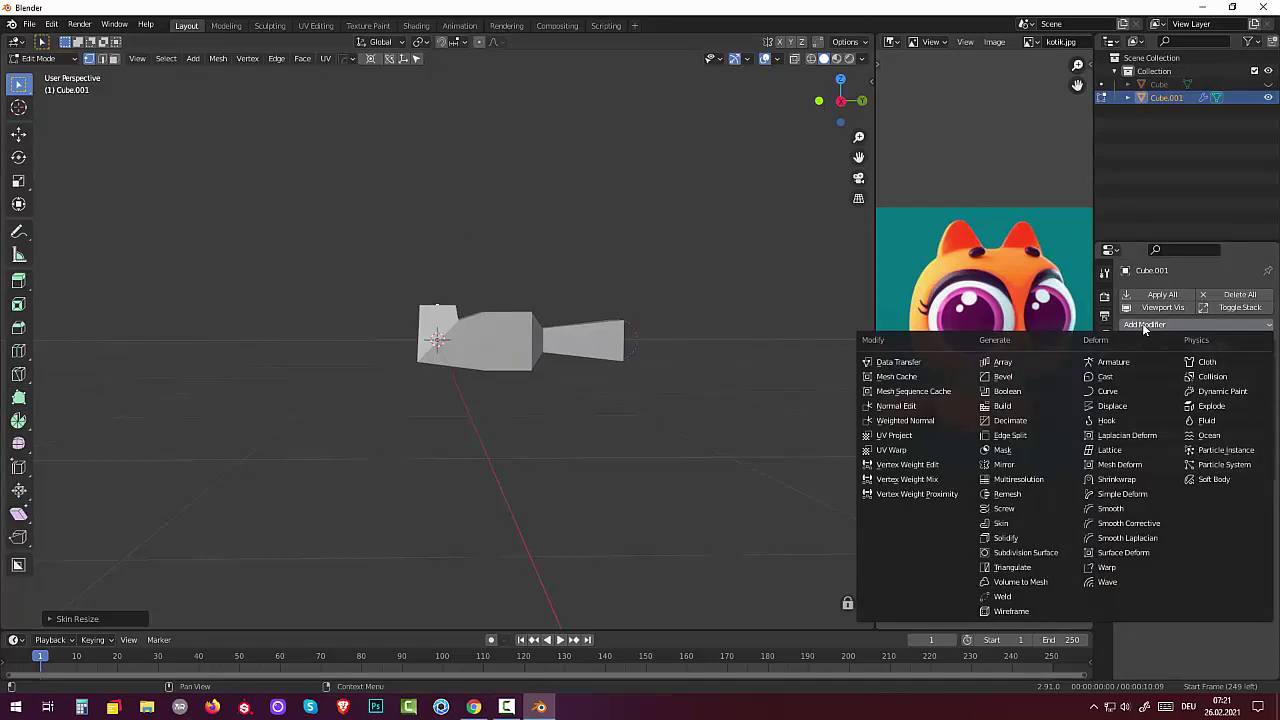
left_click(1036, 555)
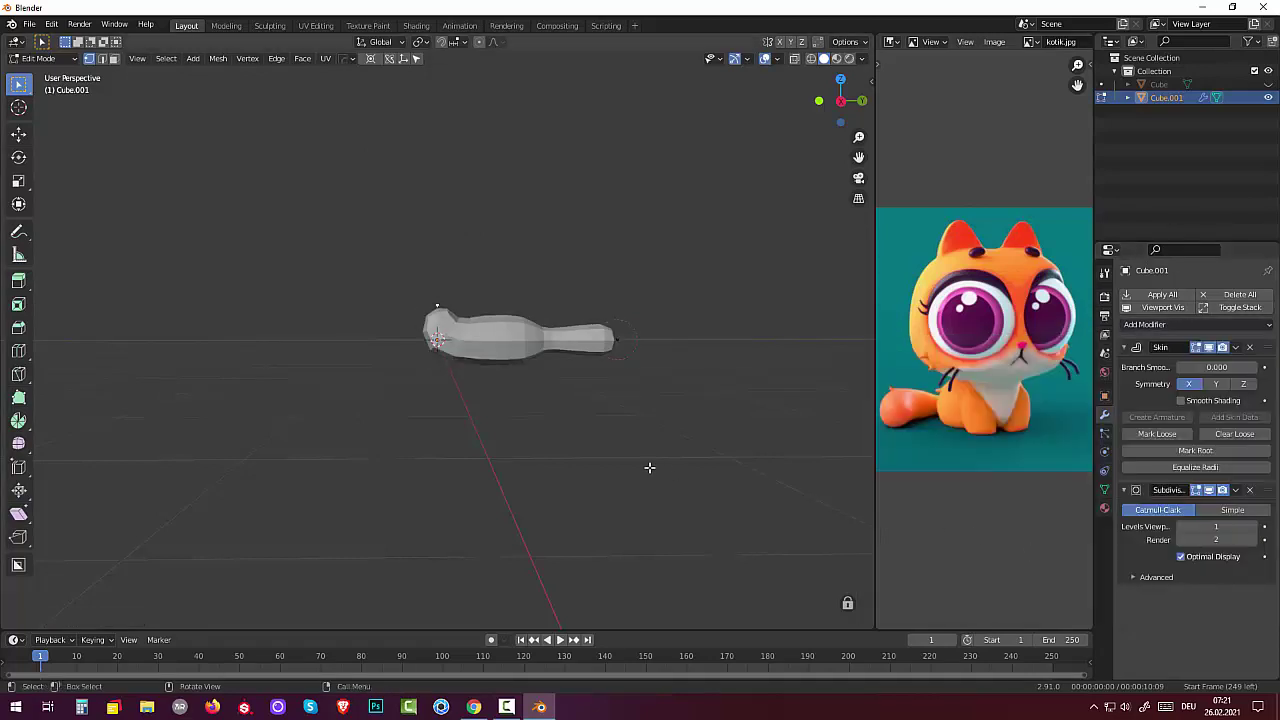
left_click(1268, 85)
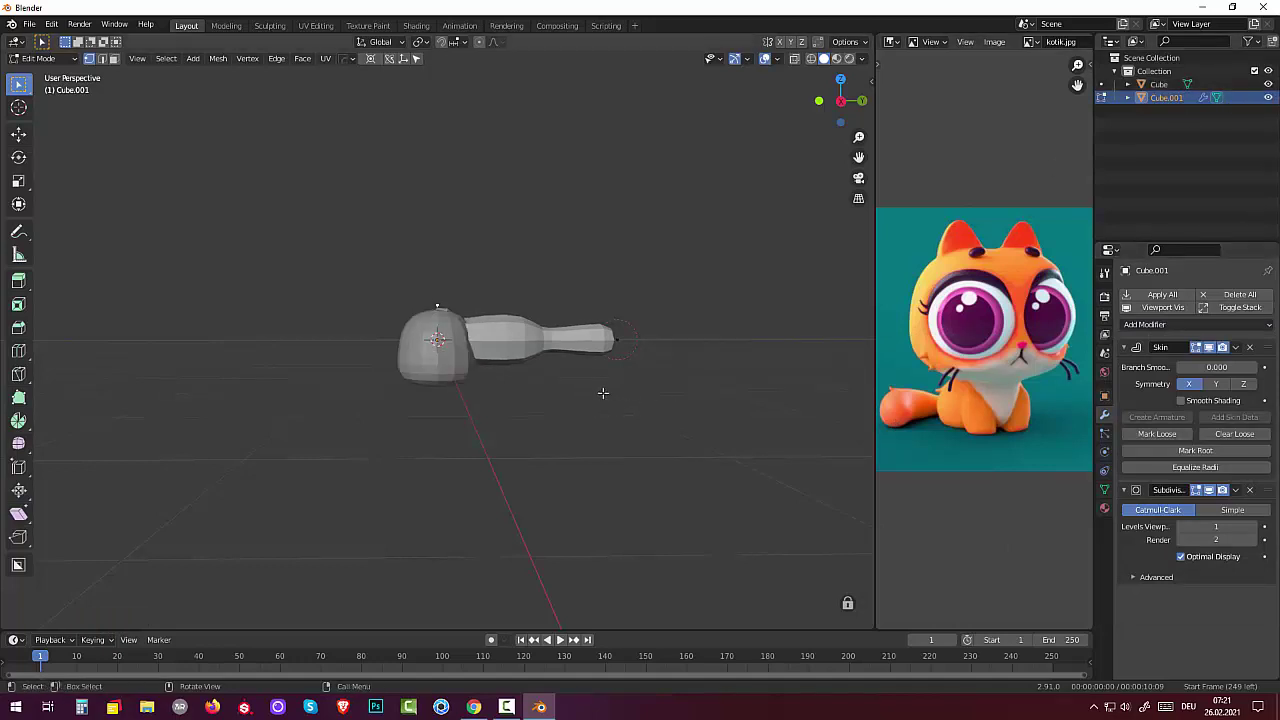
scroll(581, 391, "down", 2)
mouse_move(543, 417)
middle_mouse_down()
mouse_move(672, 416)
mouse_move(519, 405)
mouse_move(540, 402)
middle_mouse_up()
Check the body in front and right orthographic views, then return to Object Mode.
key("KP_1")
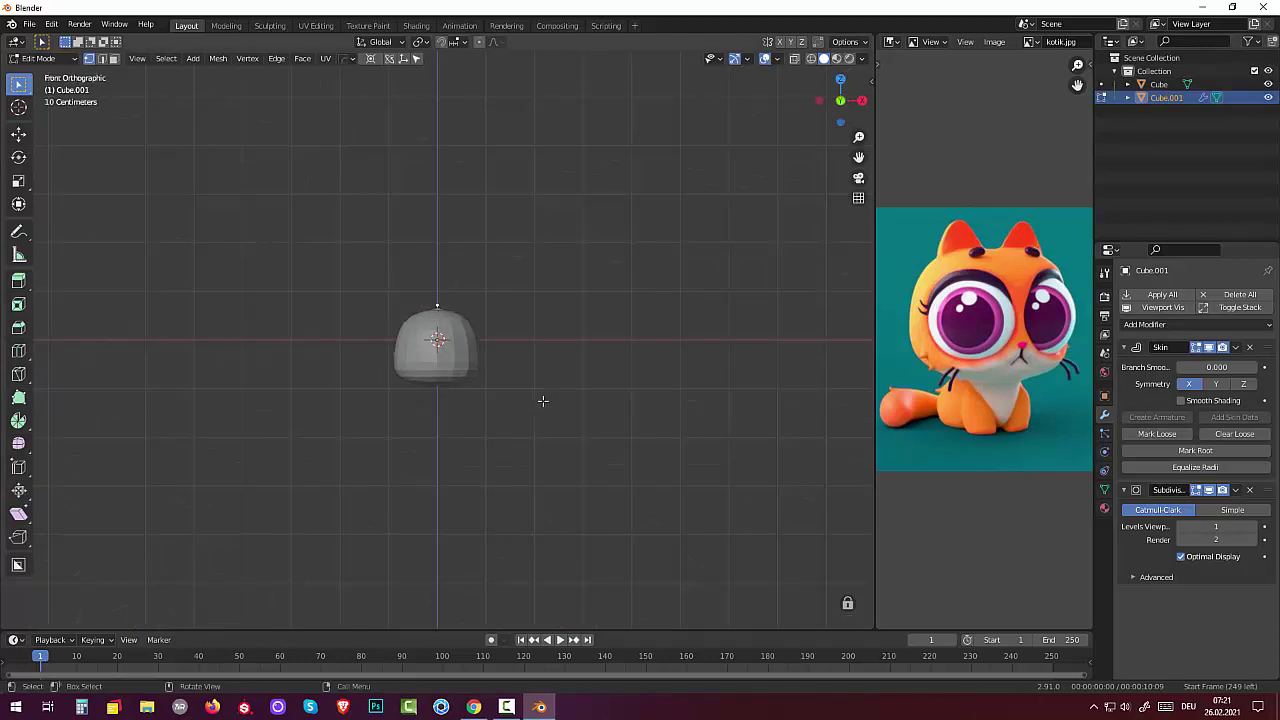
key("KP_3")
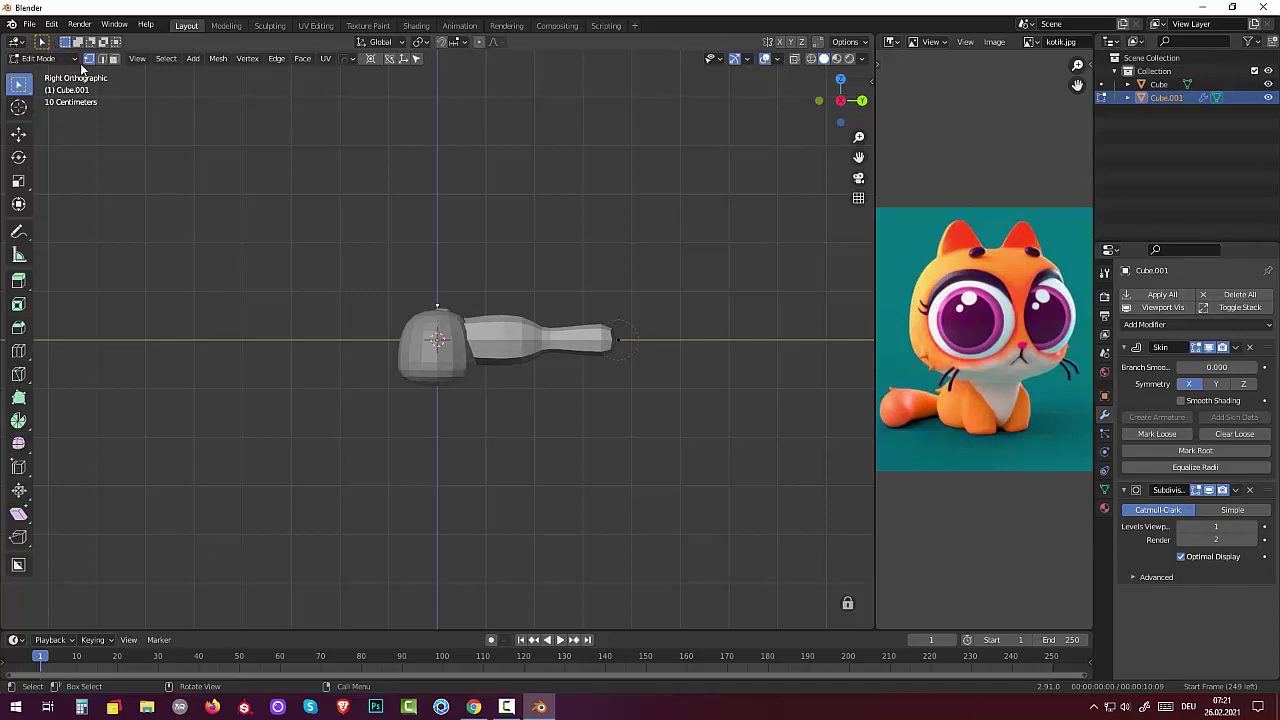
left_click(40, 58)
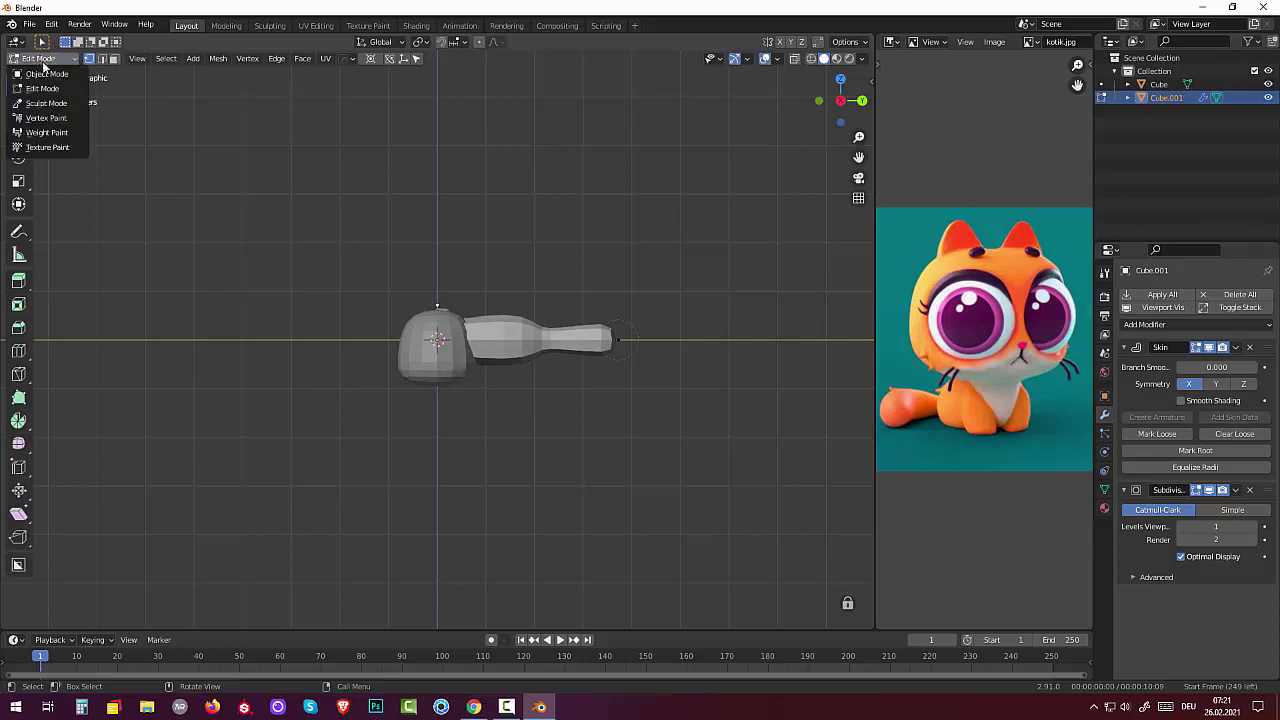
left_click(42, 75)
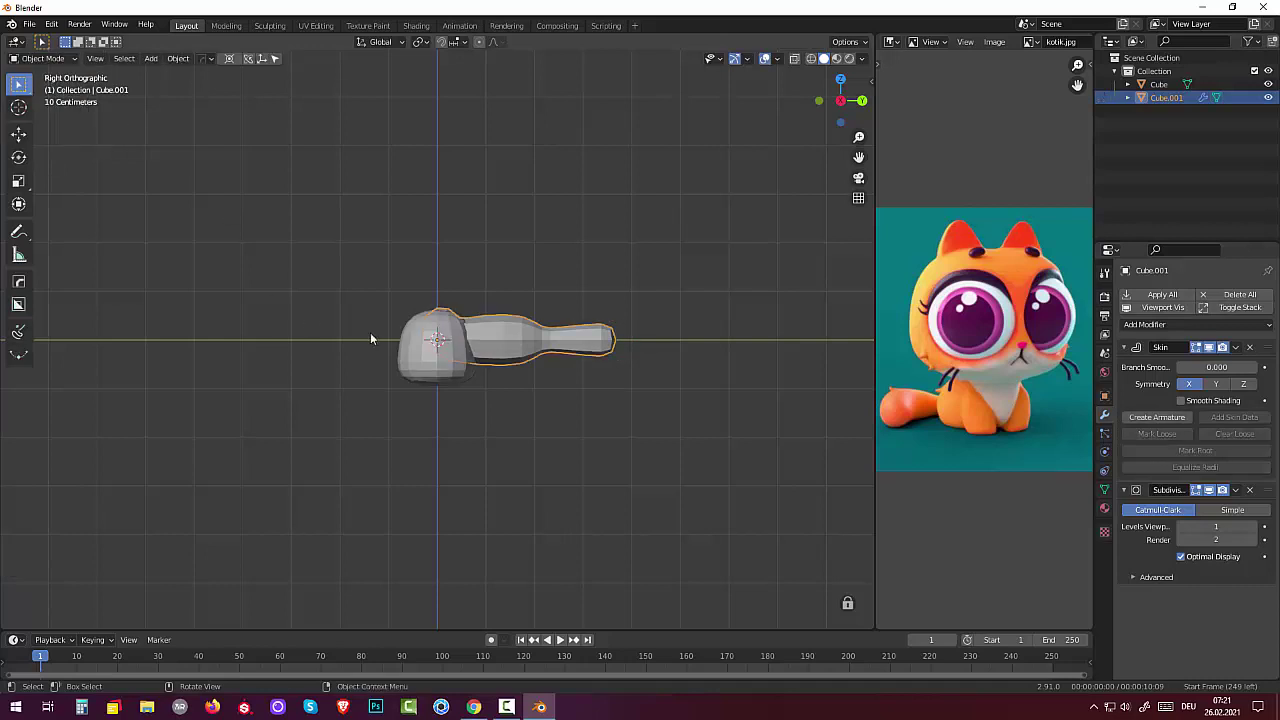
Move the head Cube about 1.4 m up above the body's front, then select Cube.001.
left_click(441, 370)
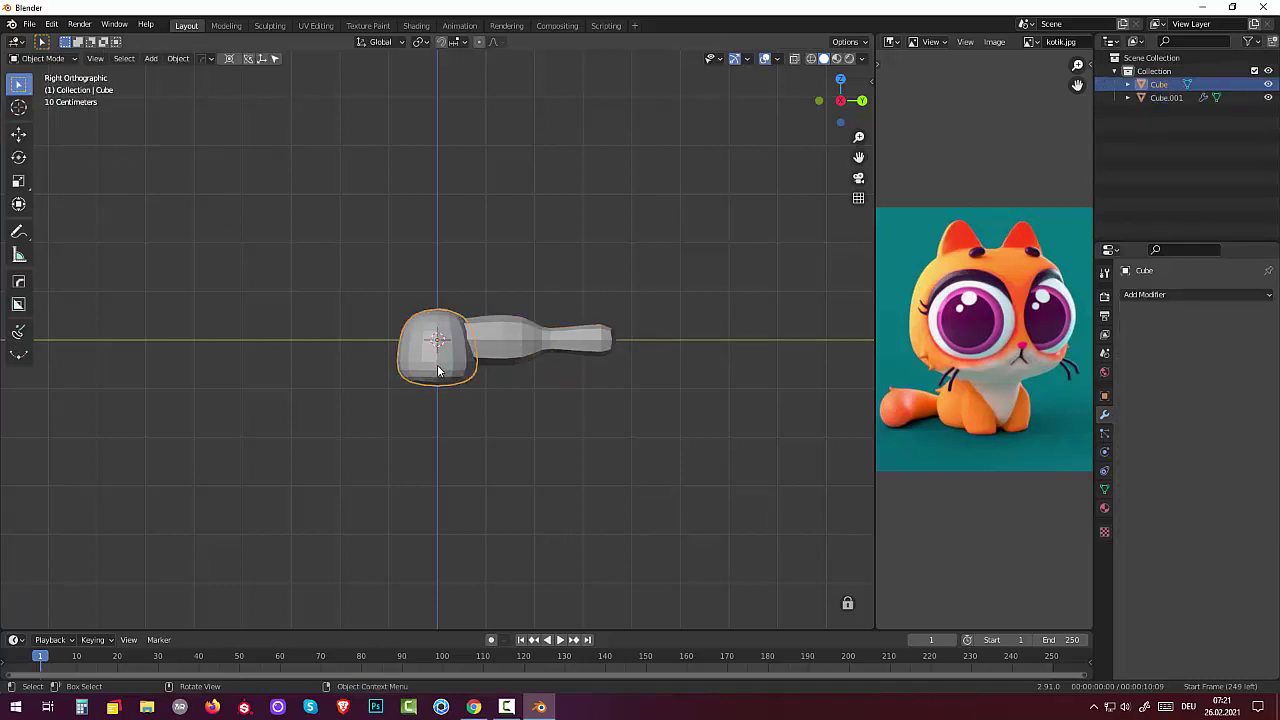
key("g")
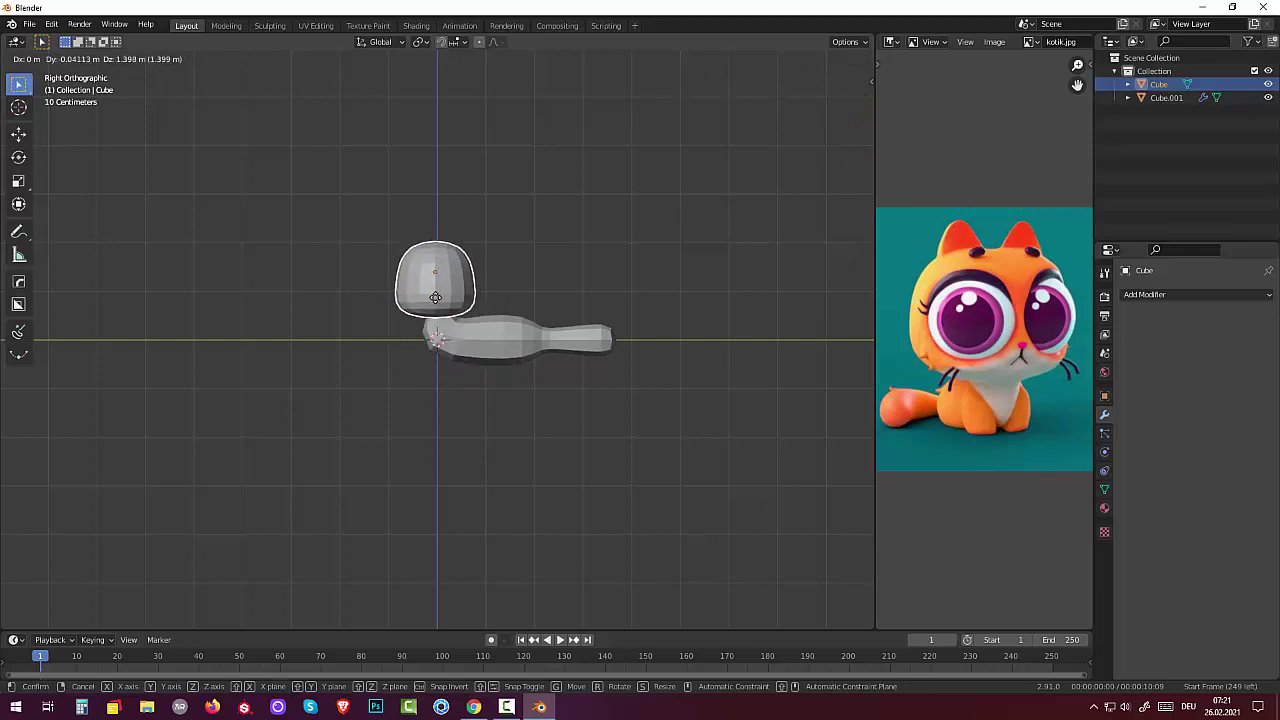
left_click(435, 297)
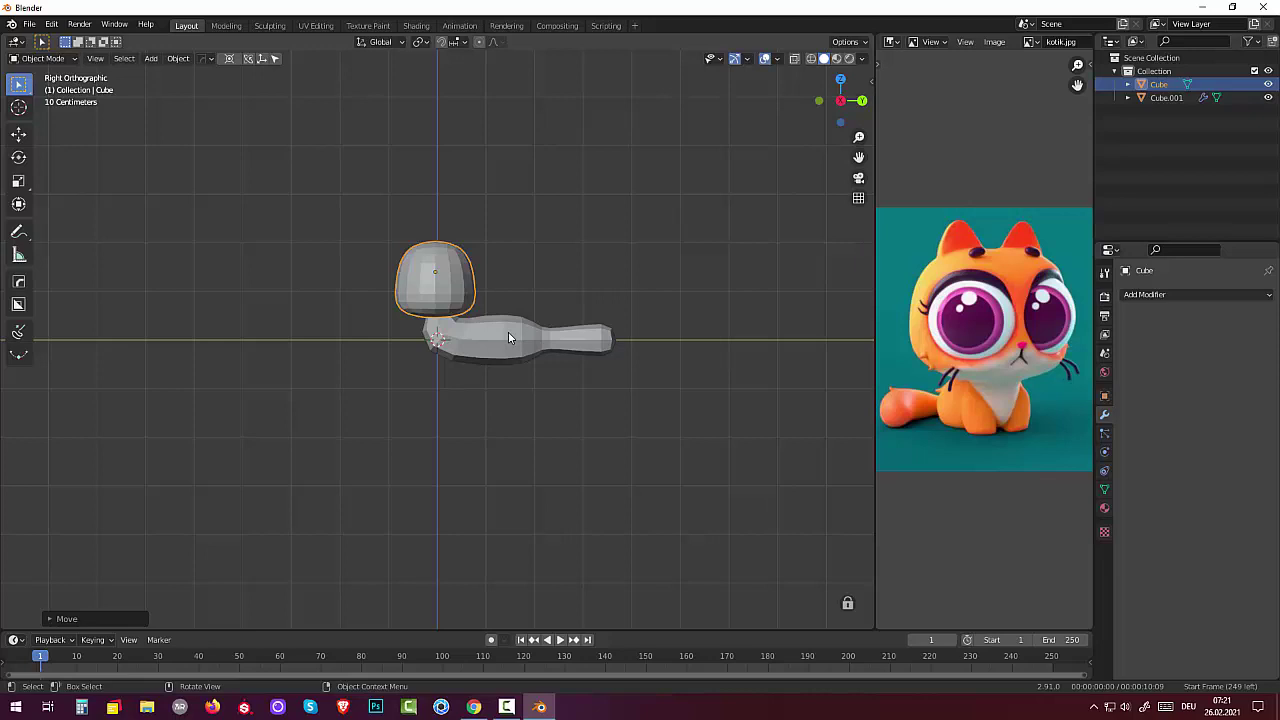
left_click(508, 332)
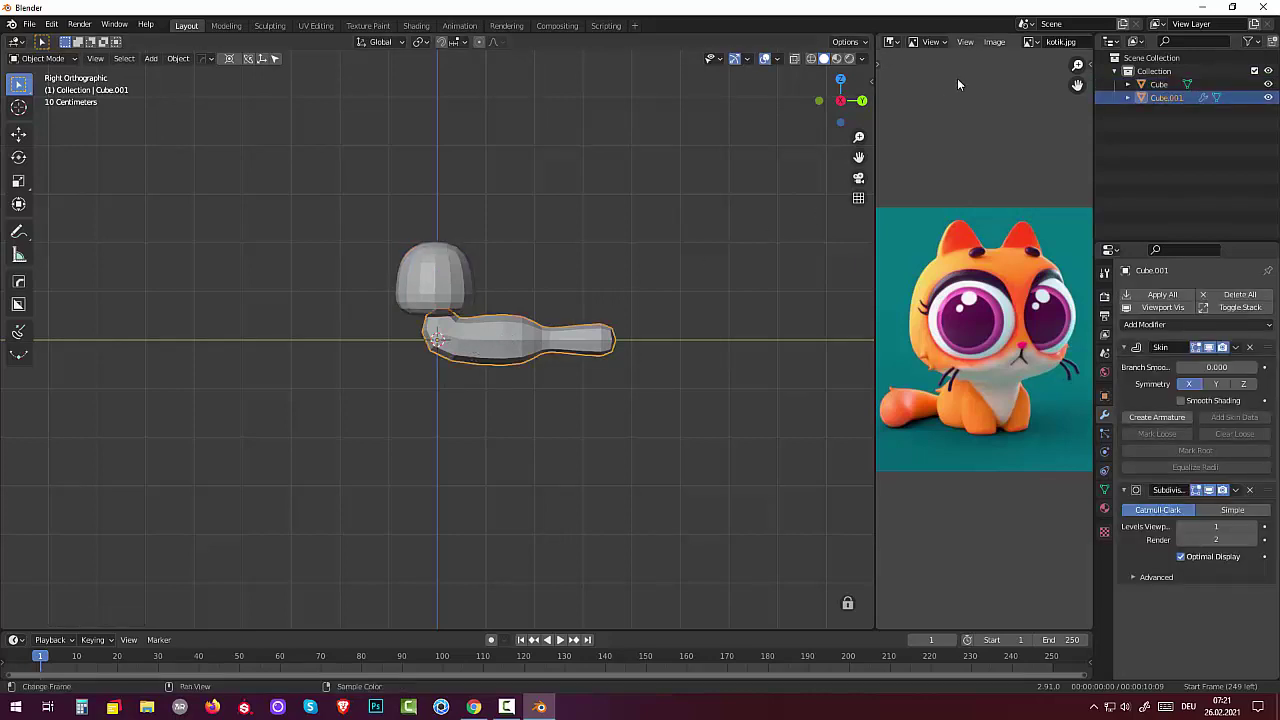
In Edit Mode with X-ray wireframe, move the end and neighbouring vertices along Y.
left_click(35, 58)
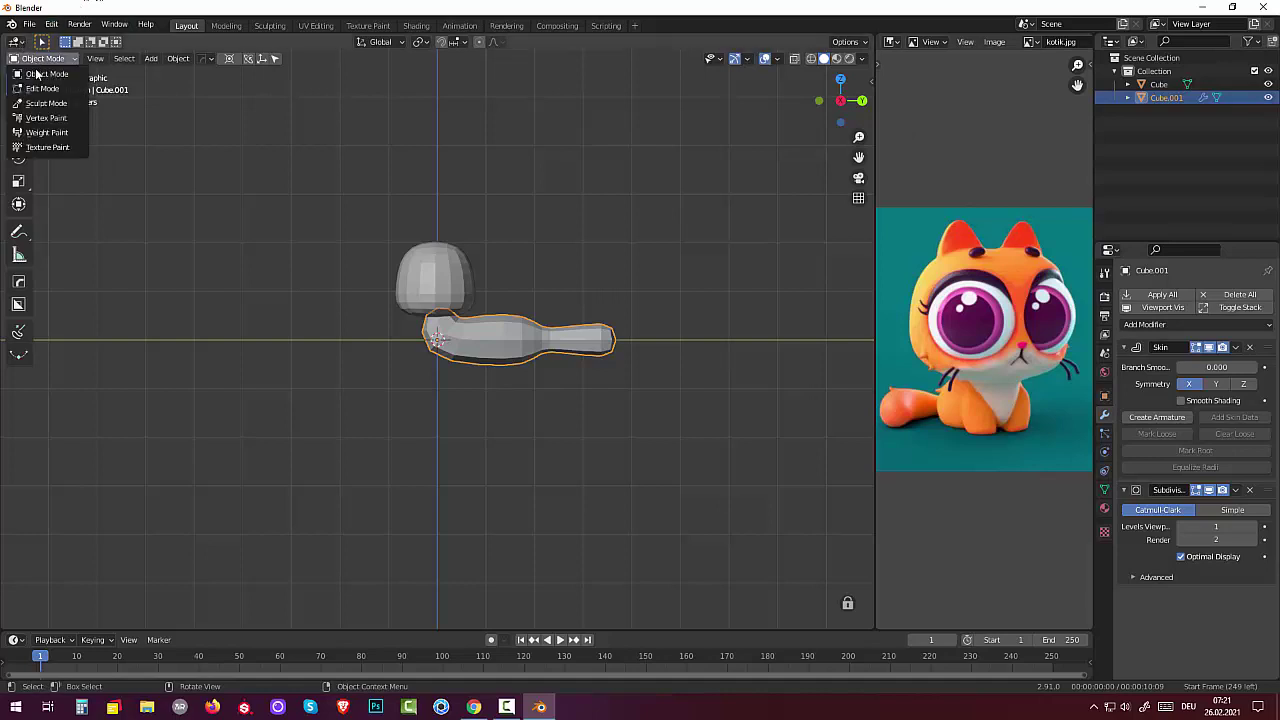
left_click(44, 92)
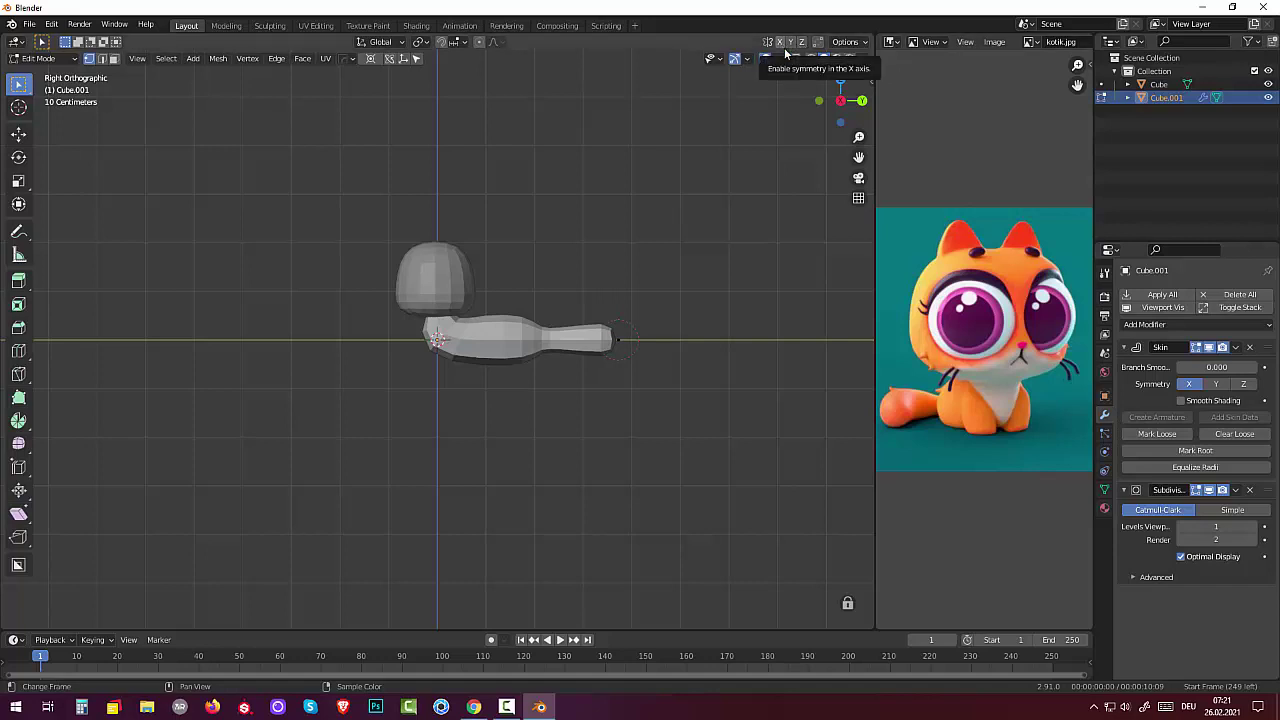
left_click(810, 59)
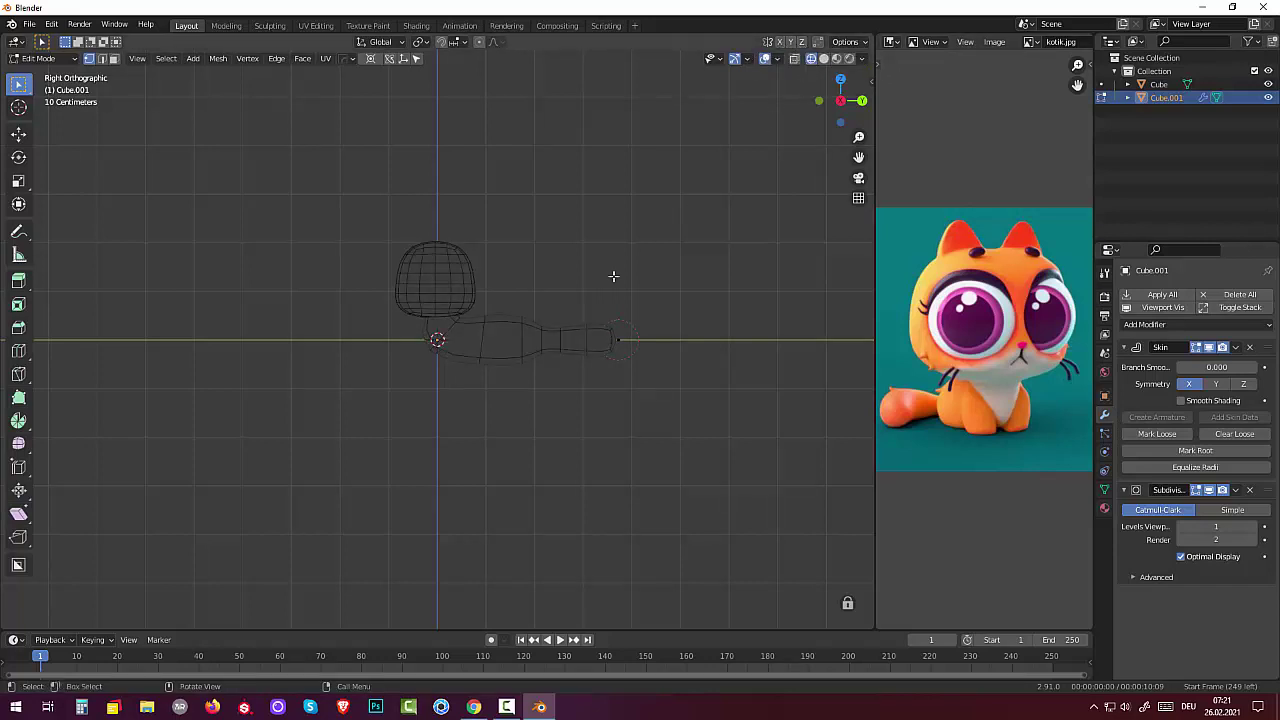
left_click(790, 59)
left_click(619, 340)
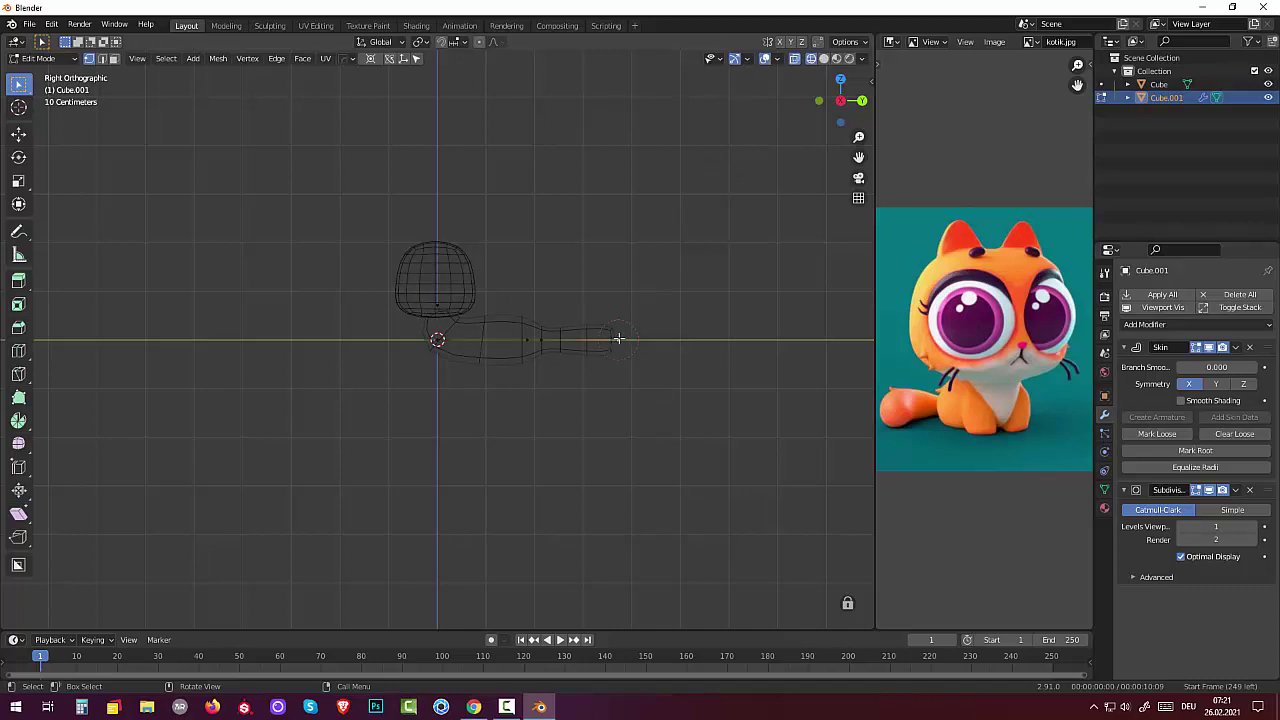
left_click(527, 340, "shift")
key("g")
key("y")
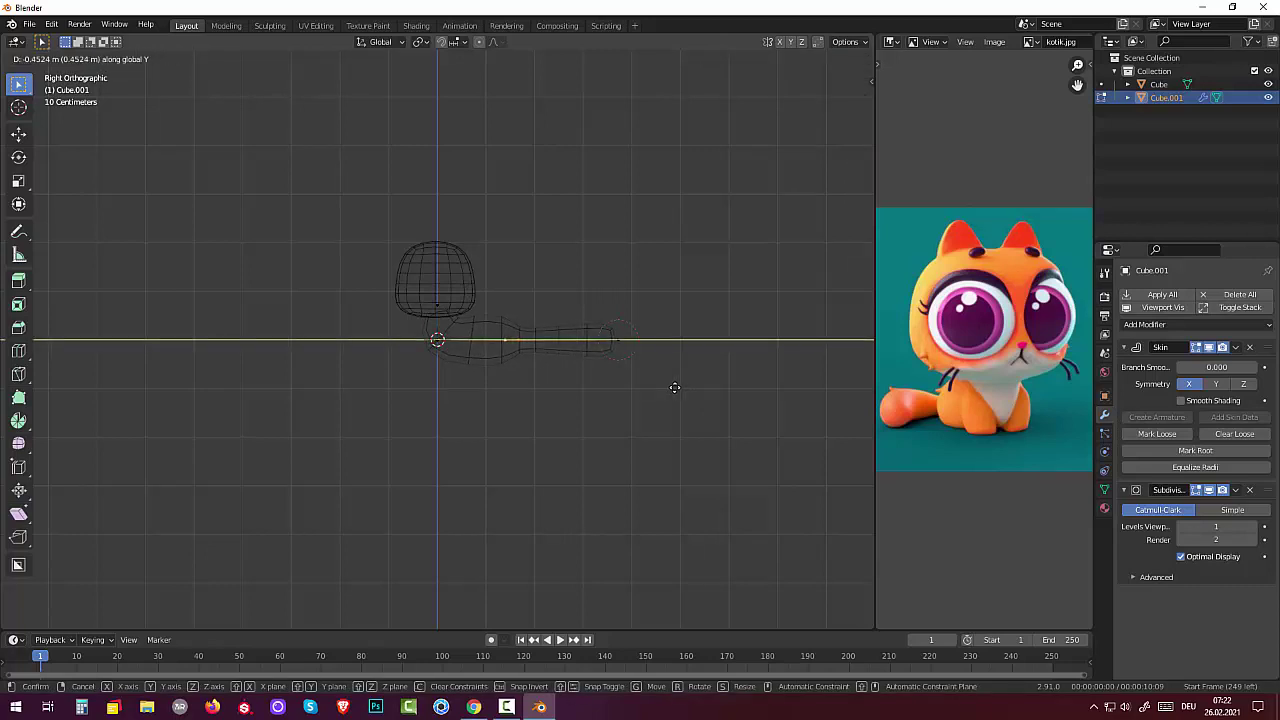
left_click(675, 387)
Slide the body's far-end vertex along Y toward the head.
left_click(620, 340)
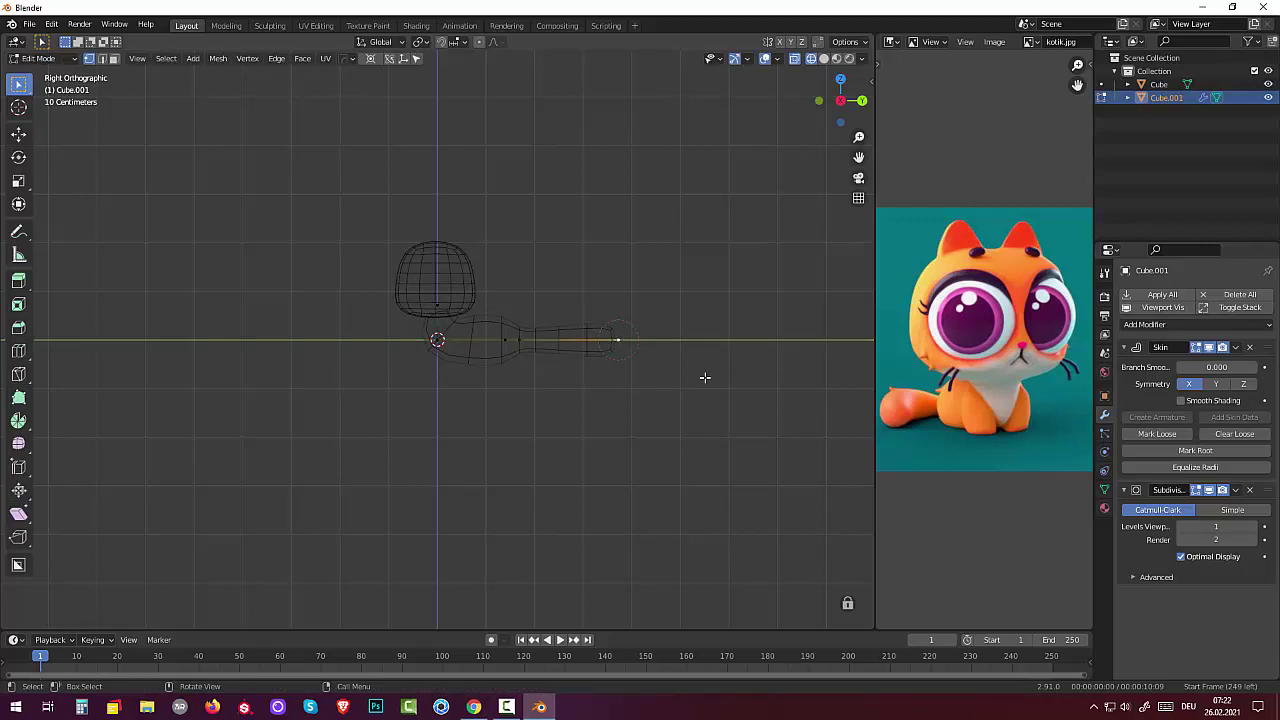
key("g")
key("y")
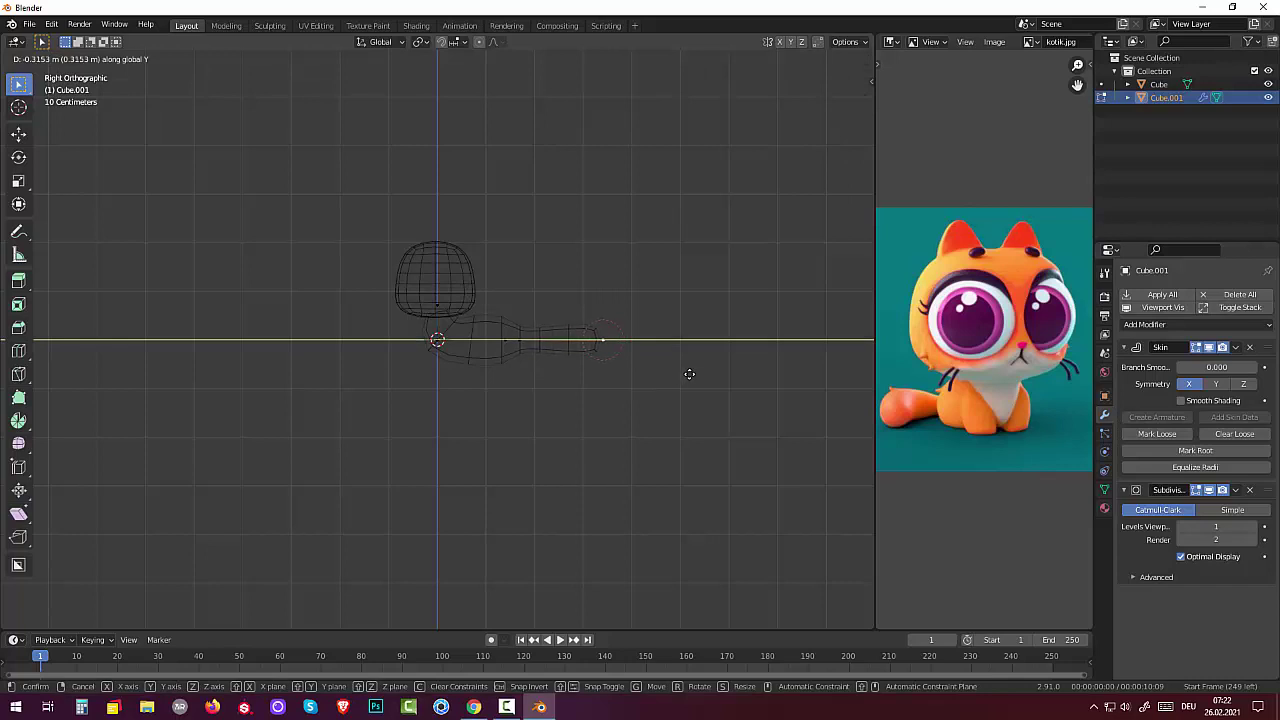
left_click(689, 374)
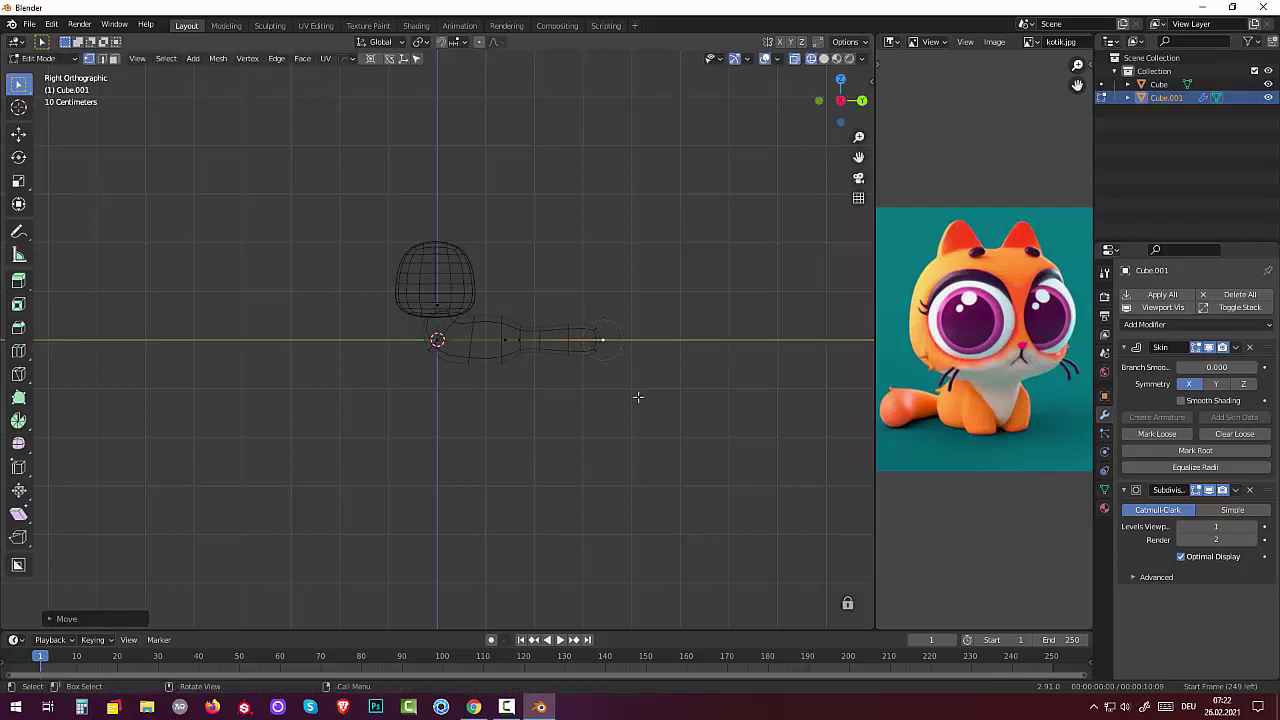
Slide the middle vertex about 0.2 m along Y toward the front.
left_click(512, 341)
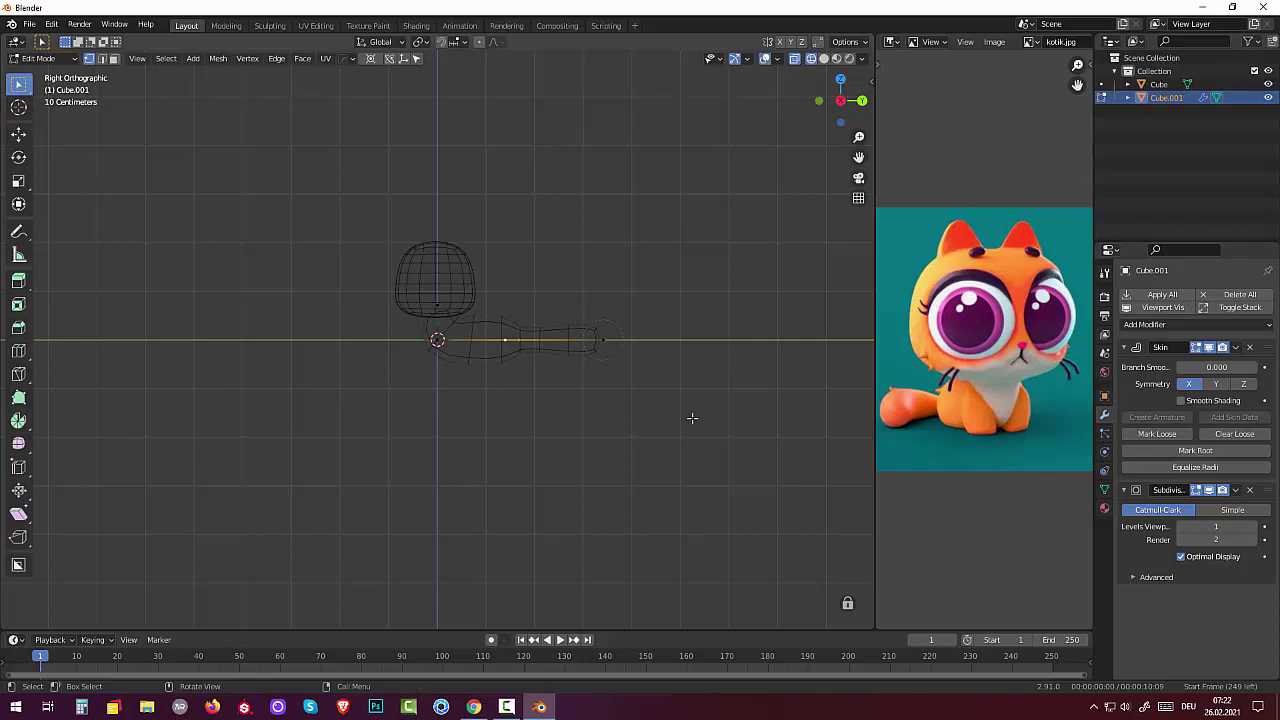
key("g")
key("y")
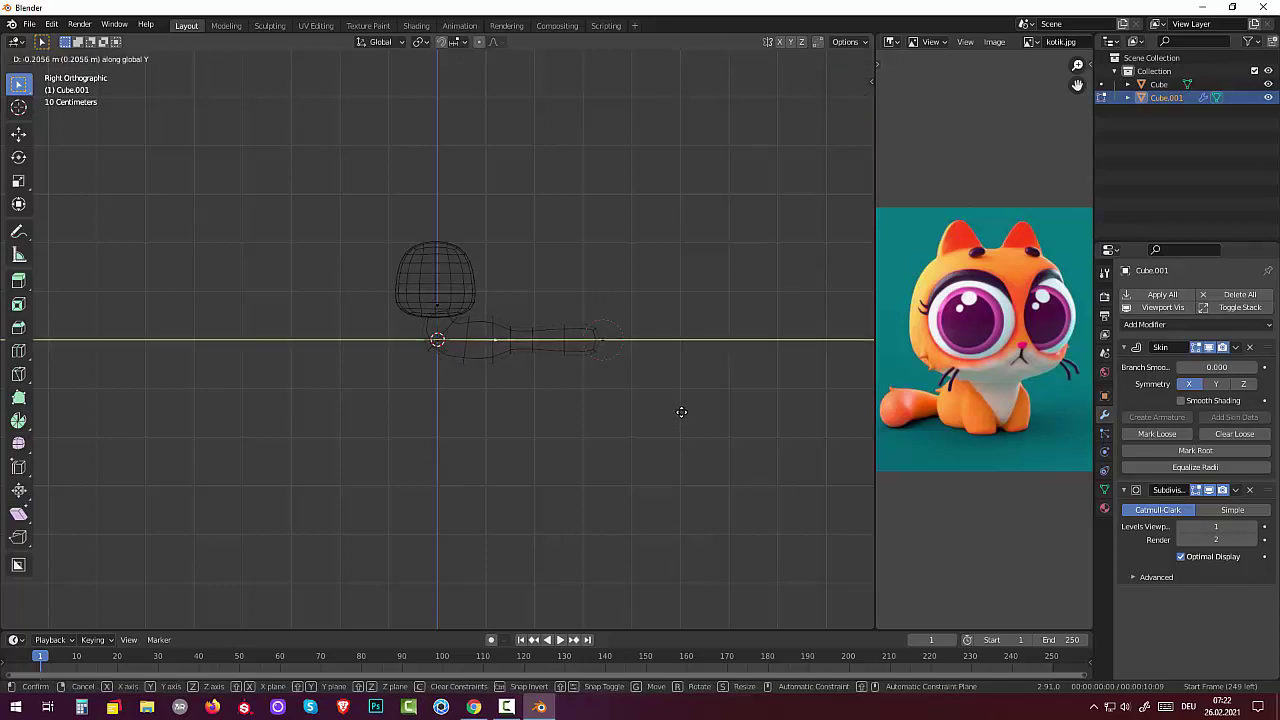
left_click(680, 409)
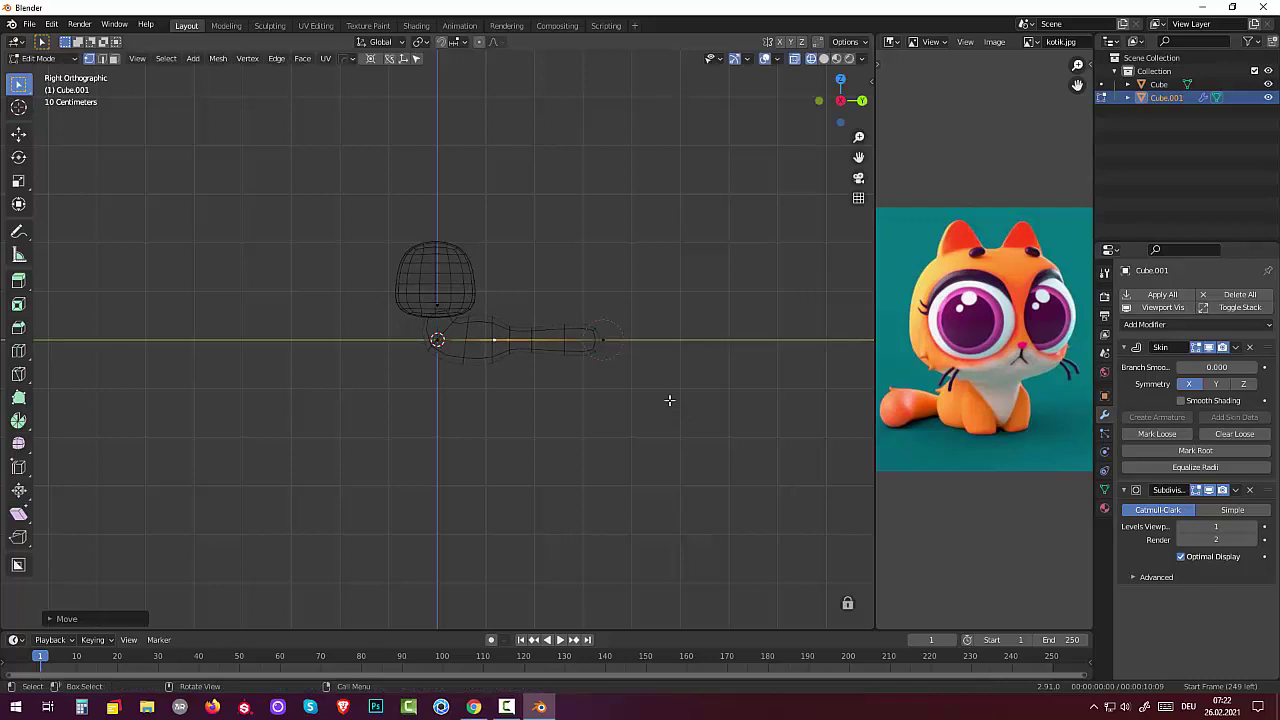
left_click(608, 342)
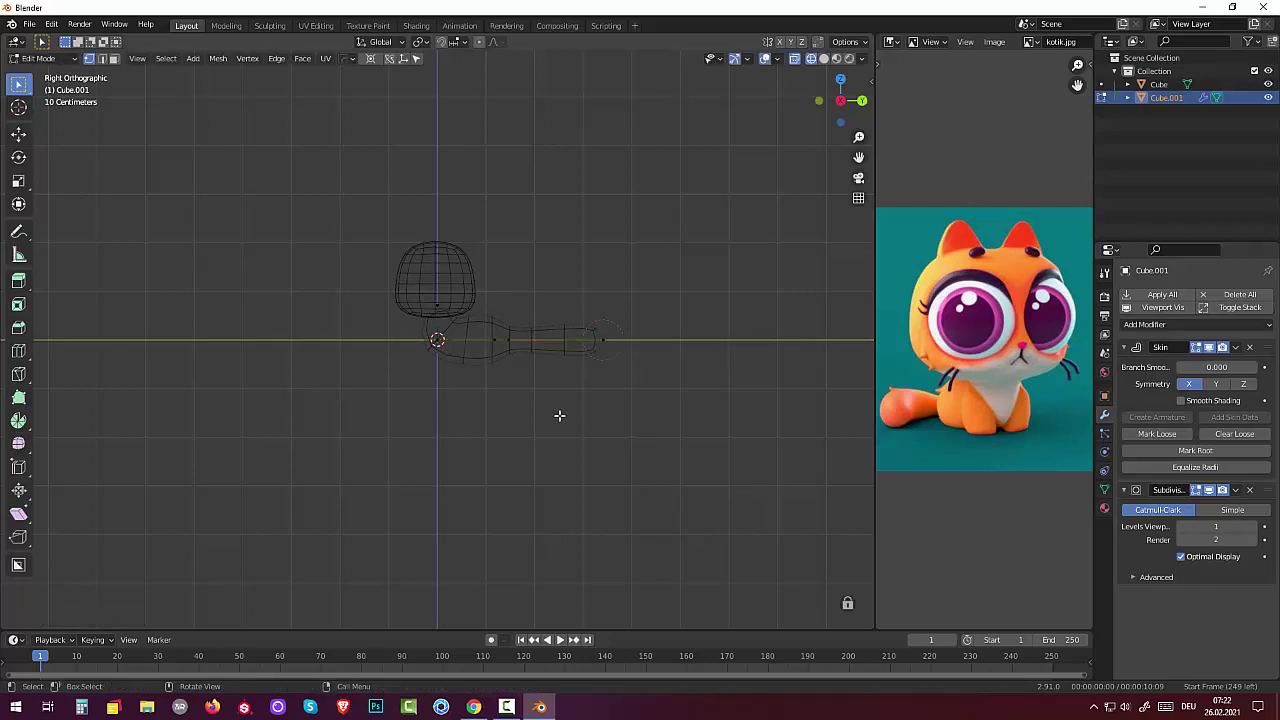
Switch to Solid shading and thin the body tip's skin radius to about 0.72.
scroll(505, 400, "up", 1)
scroll(503, 403, "up", 2)
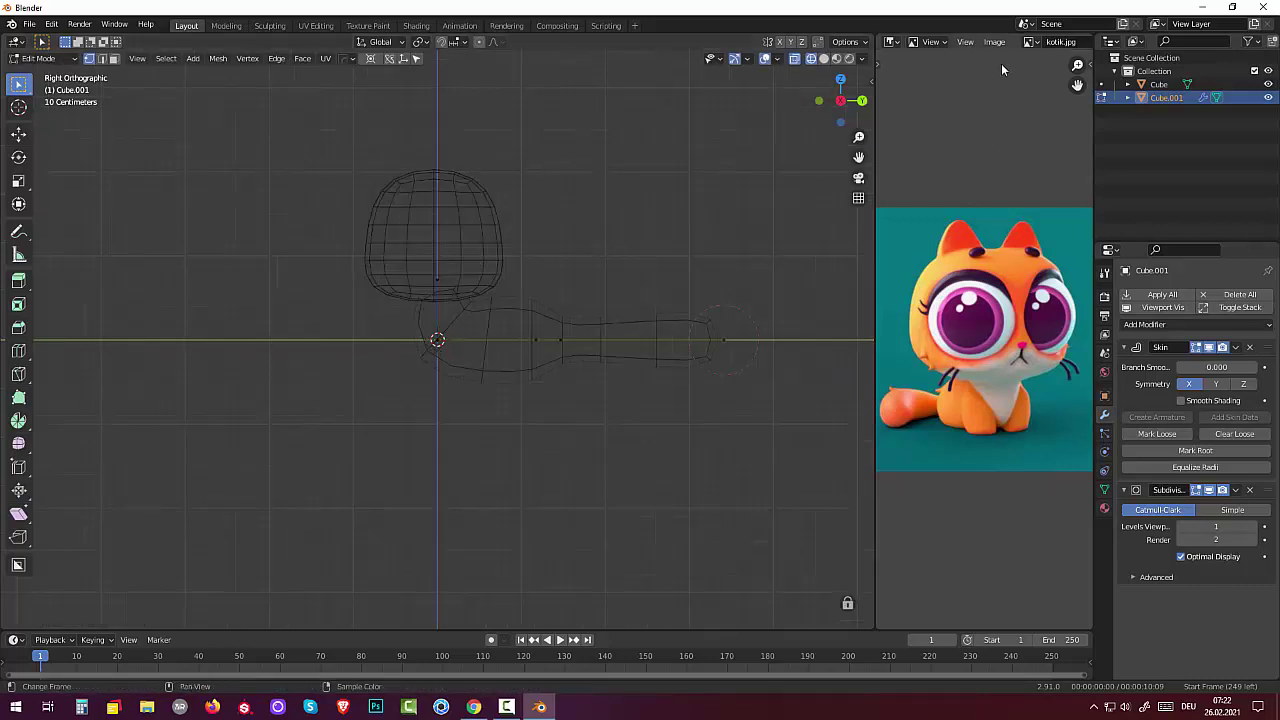
left_click(823, 58)
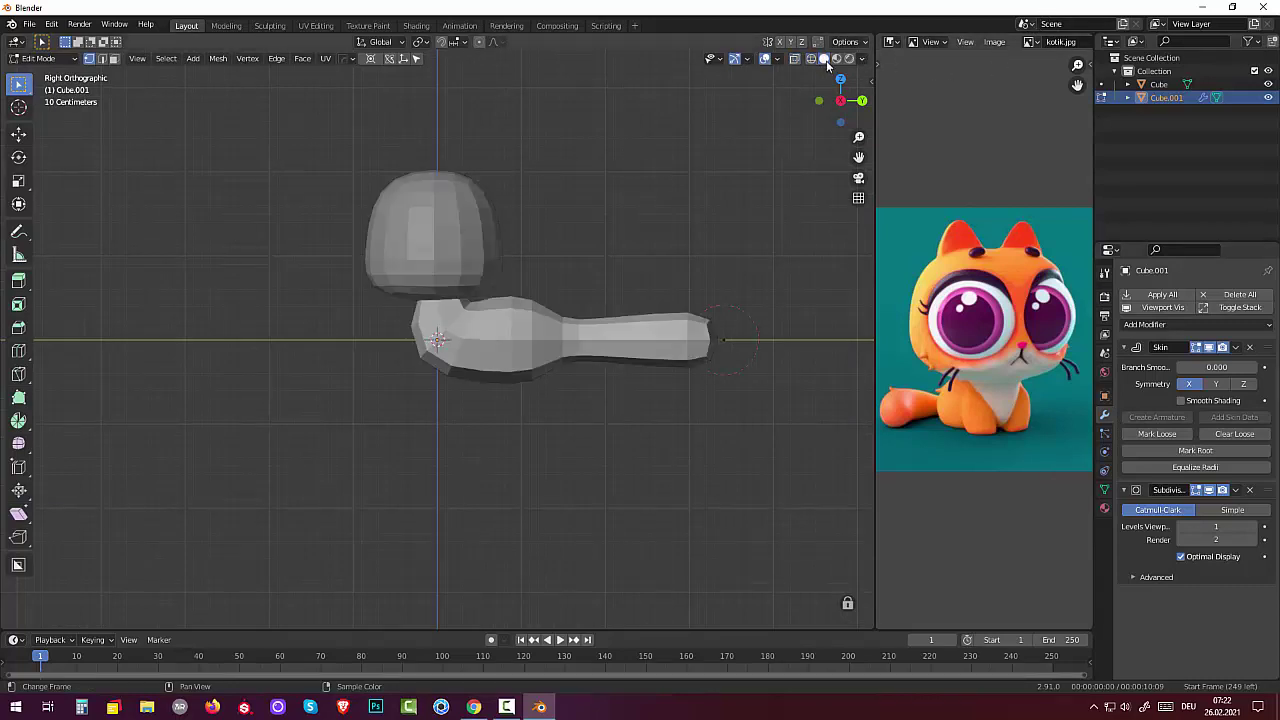
mouse_move(651, 303)
middle_mouse_down()
mouse_move(787, 317)
mouse_move(608, 323)
mouse_move(620, 310)
middle_mouse_up()
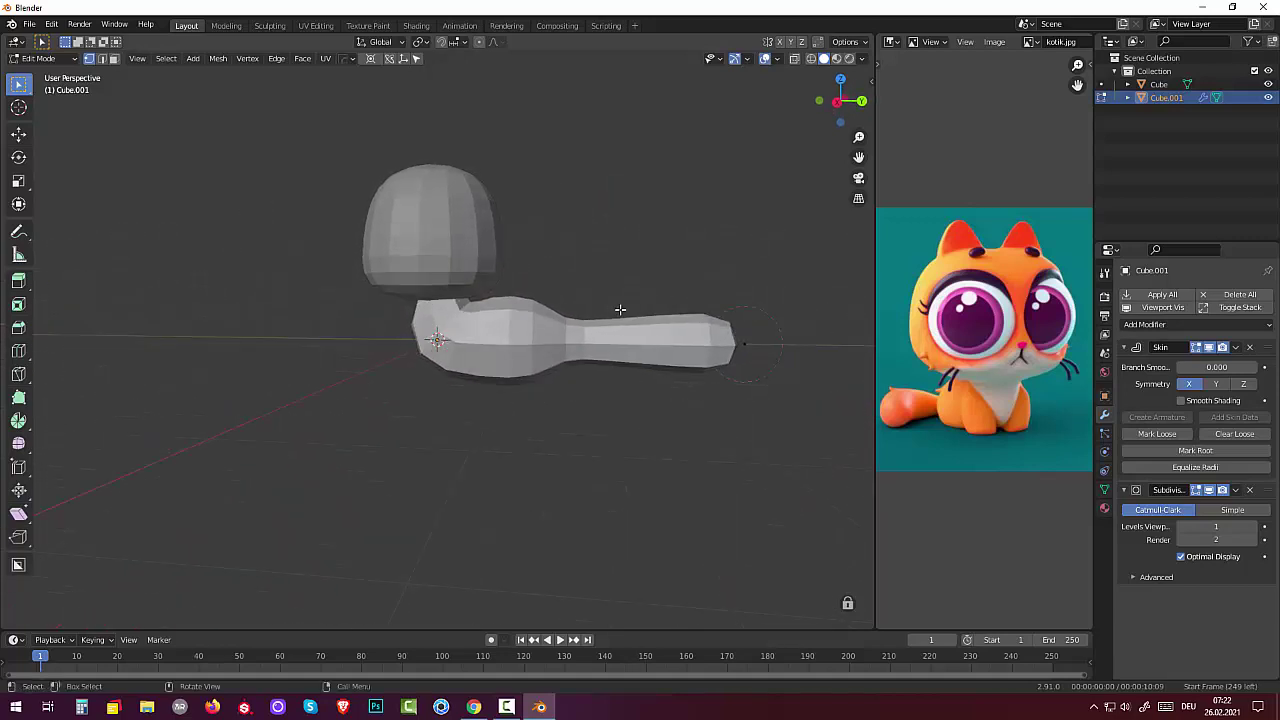
left_click(743, 342)
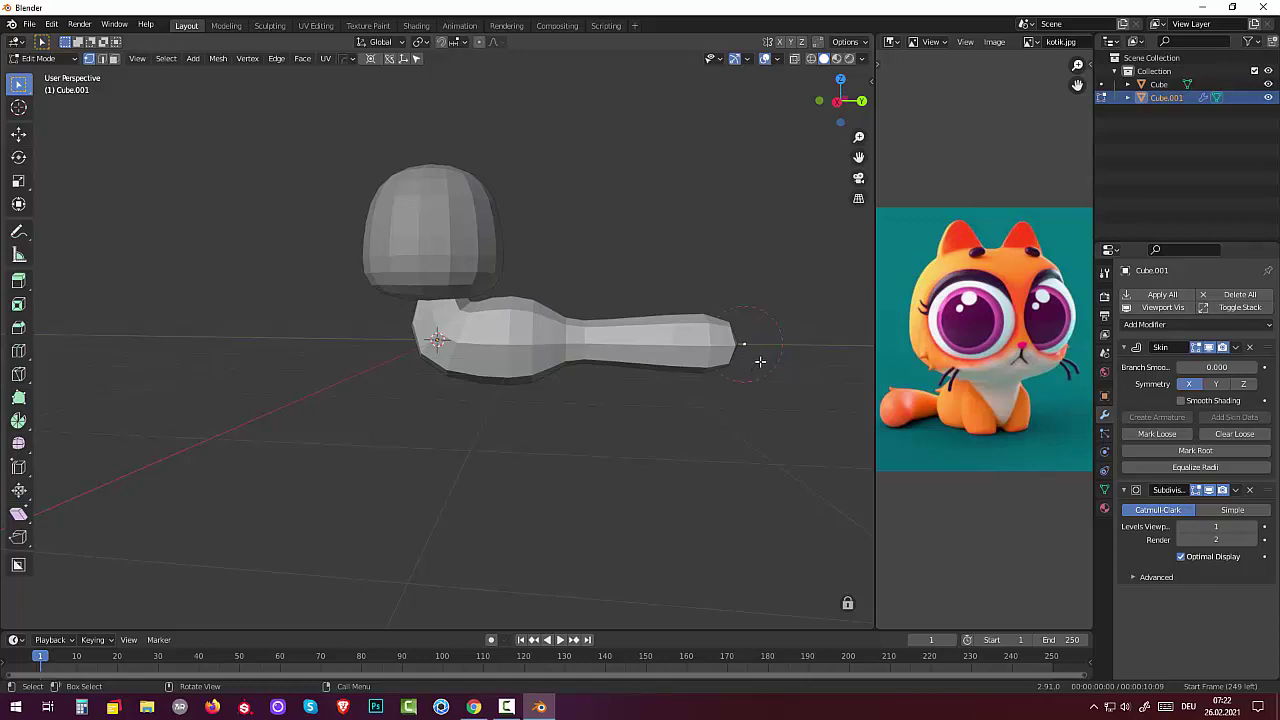
key("ctrl+a")
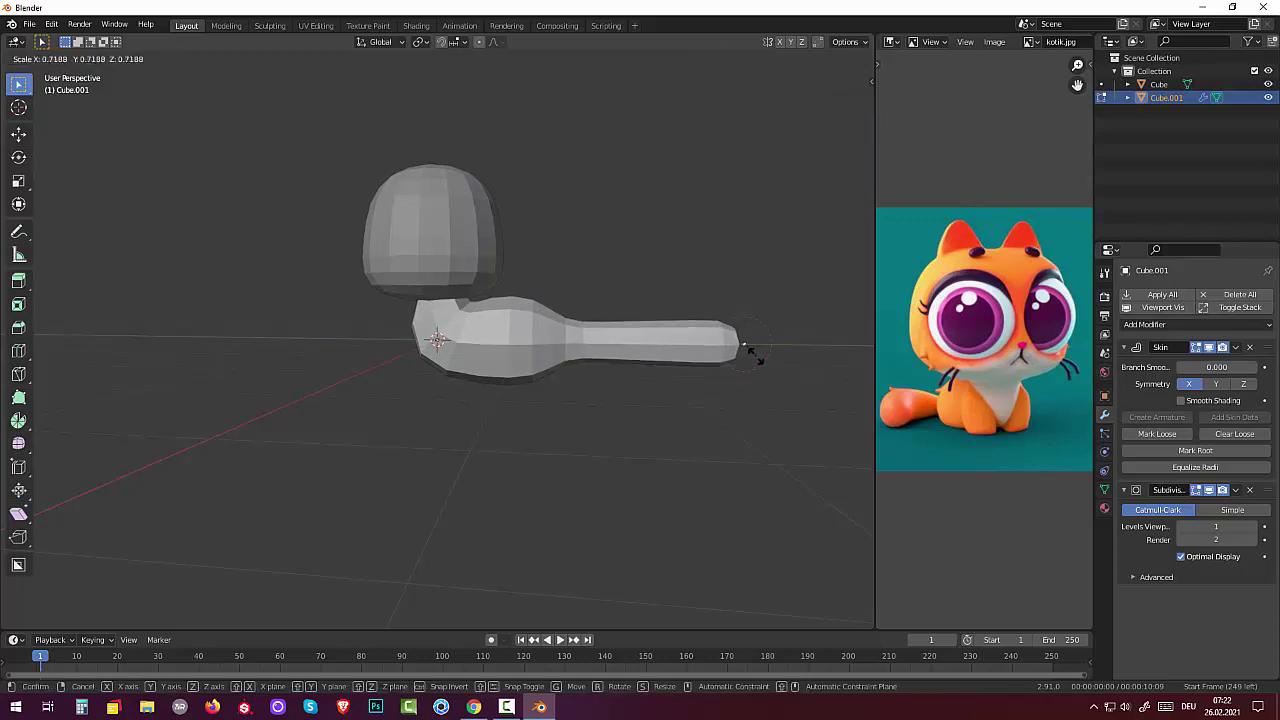
left_click(755, 356)
Pull the tip vertex about 0.47 m inward along Y.
key("g")
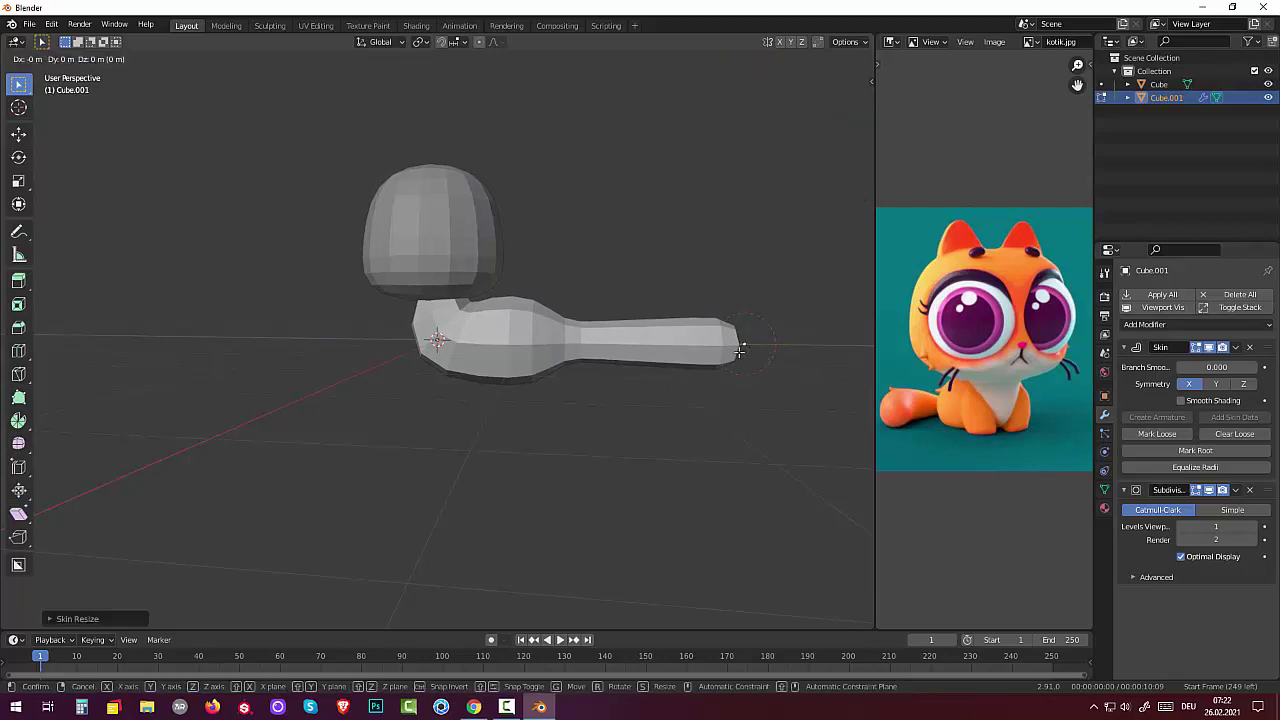
key("y")
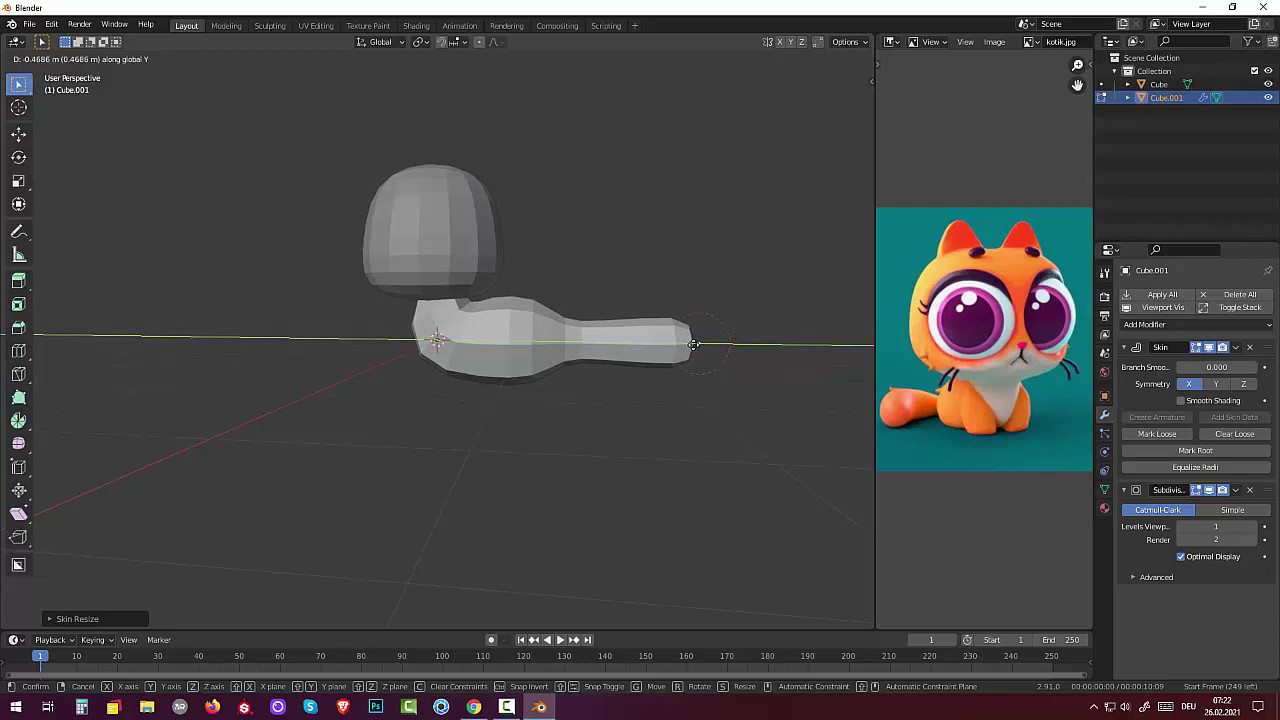
left_click(693, 344)
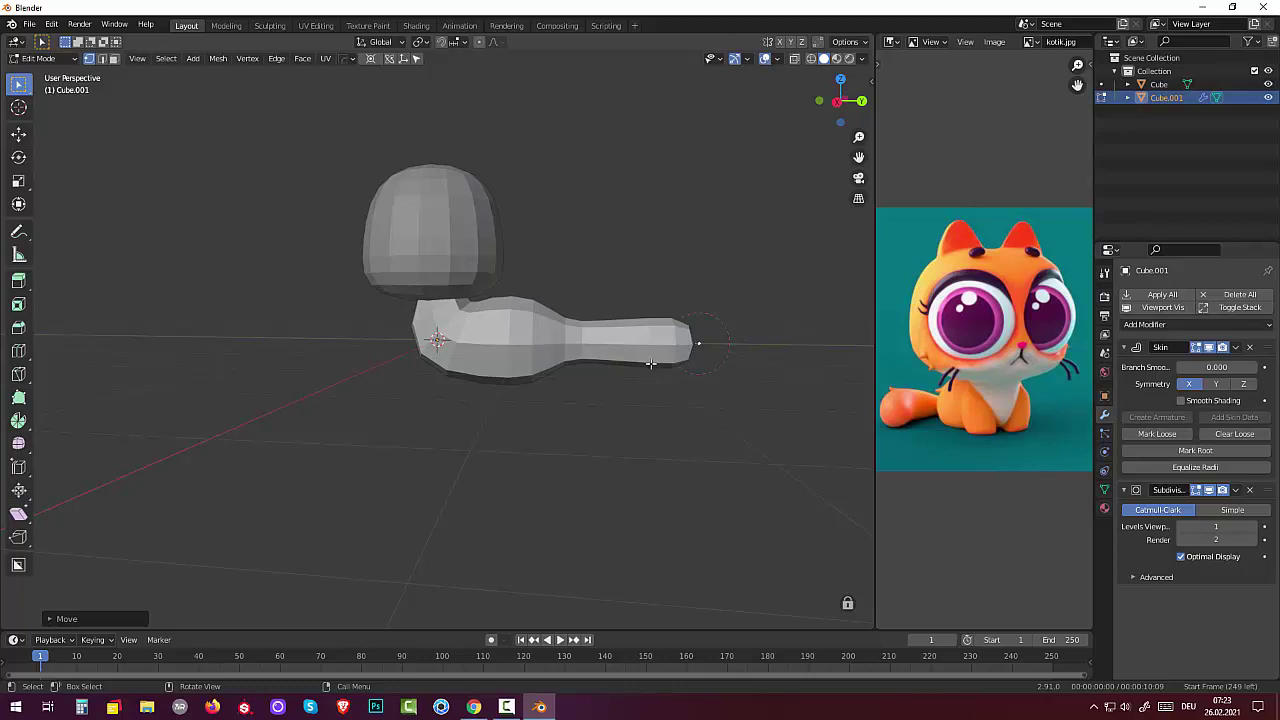
mouse_move(623, 374)
middle_mouse_down()
mouse_move(759, 374)
mouse_move(806, 394)
mouse_move(114, 380)
mouse_move(270, 386)
mouse_move(340, 363)
mouse_move(281, 364)
mouse_move(294, 368)
middle_mouse_up()
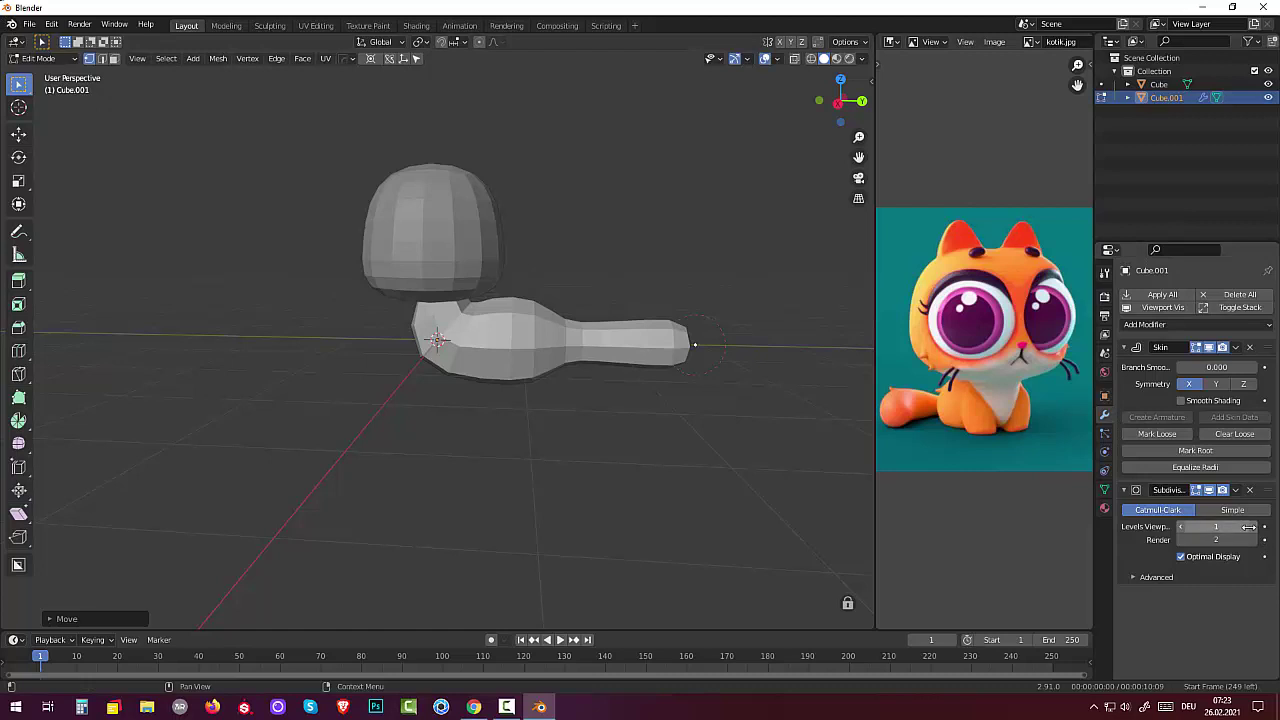
Set the Subdivision modifier's viewport level to 2 and orbit to inspect the smoothed body from the side.
left_click(1253, 529)
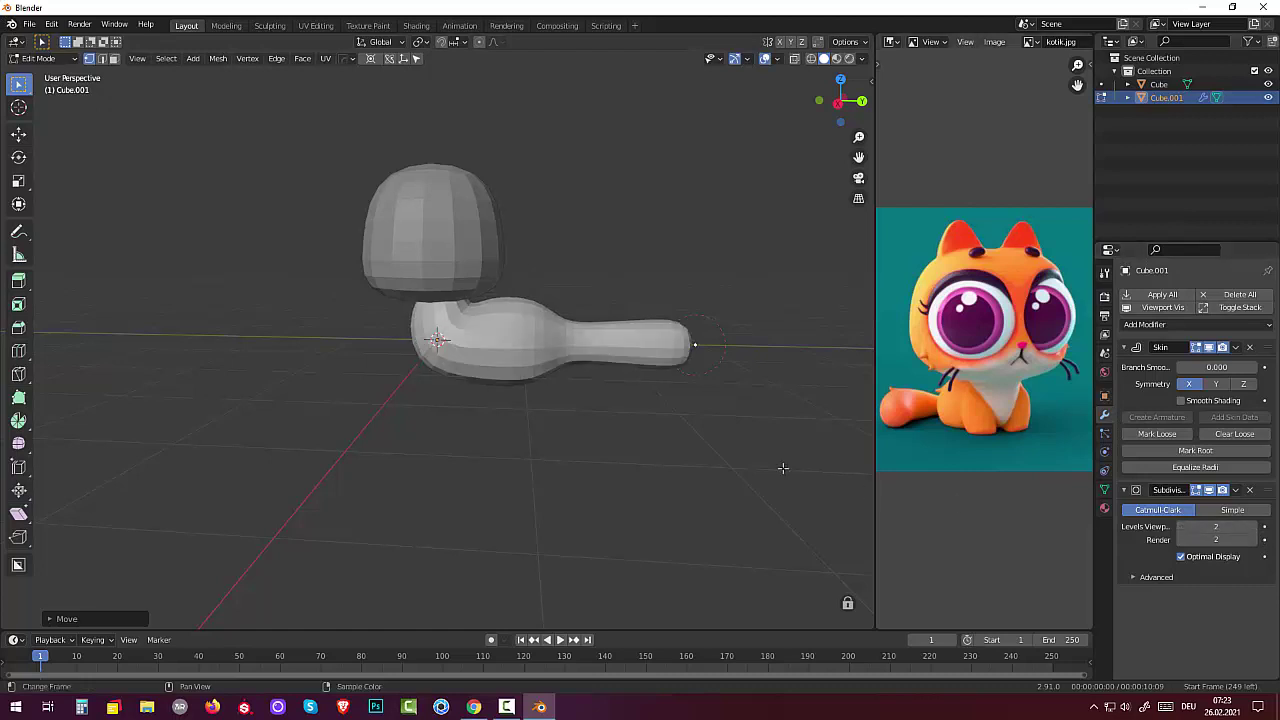
mouse_move(654, 431)
middle_mouse_down()
mouse_move(840, 430)
mouse_move(811, 414)
middle_mouse_up()
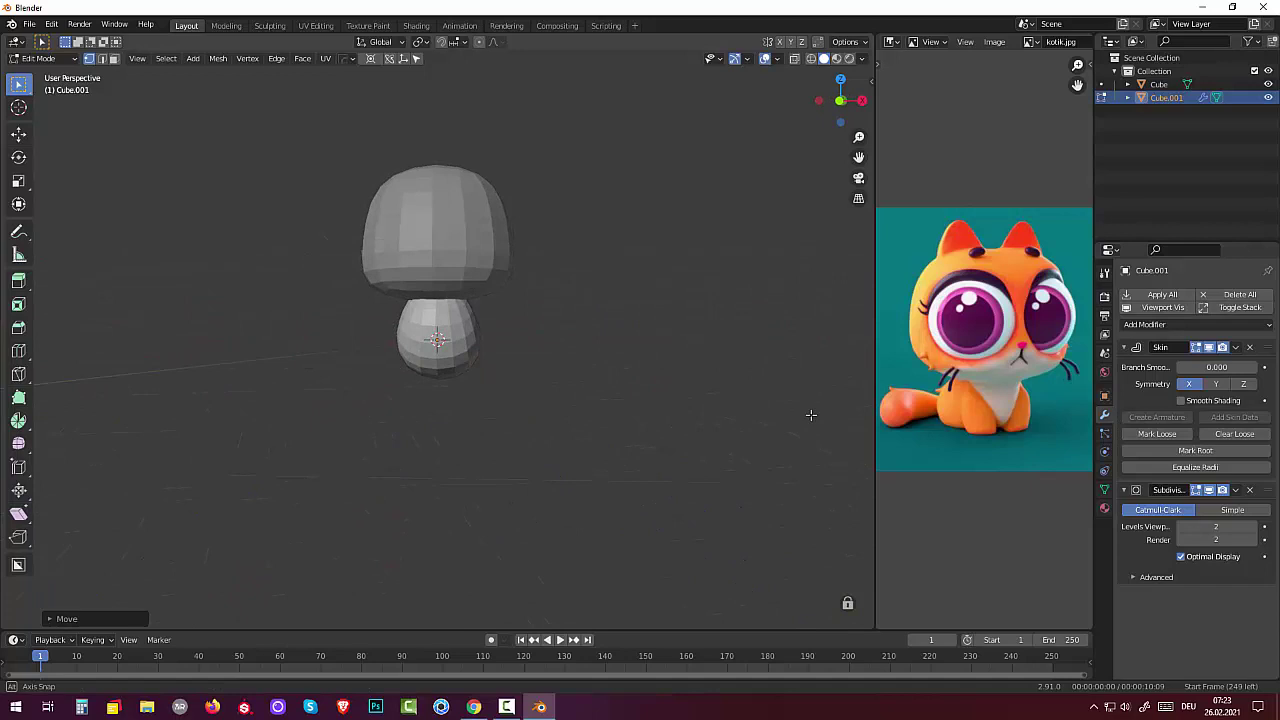
mouse_move(810, 414)
middle_mouse_down()
mouse_move(848, 416)
mouse_move(651, 403)
mouse_move(489, 431)
mouse_move(533, 421)
middle_mouse_up()
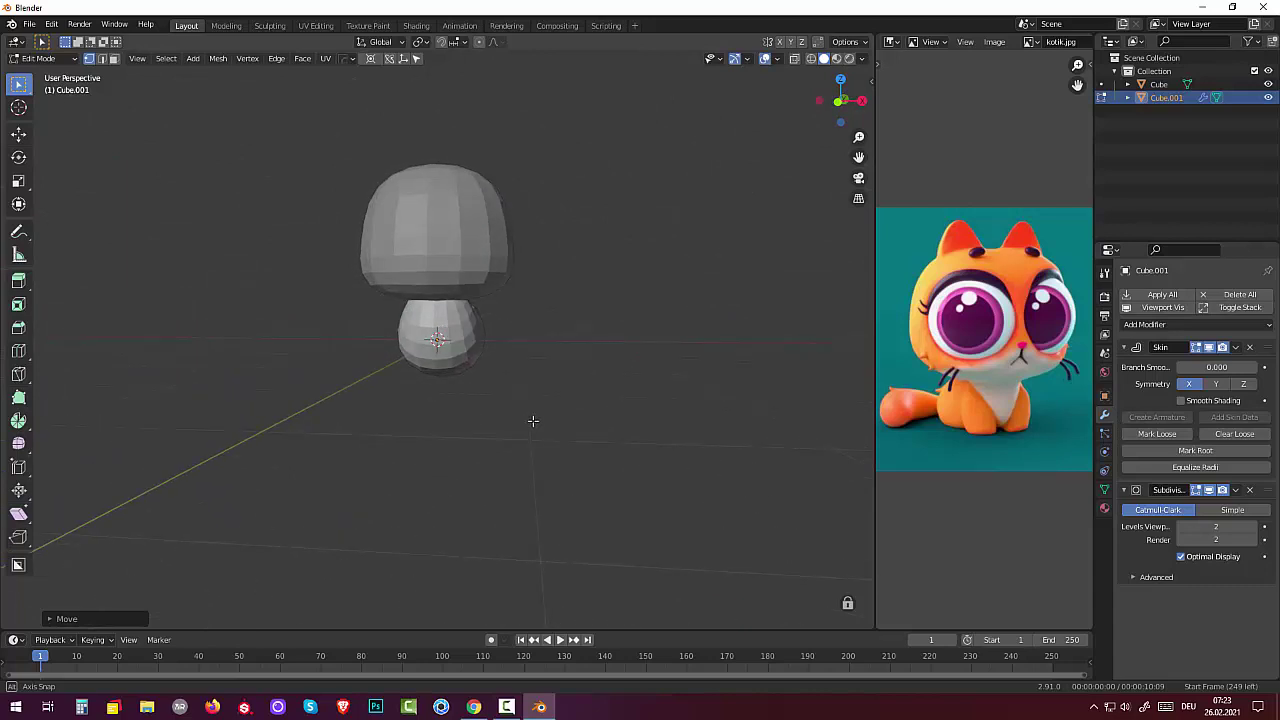
middle_click_drag(533, 412, 599, 418)
left_click(456, 253)
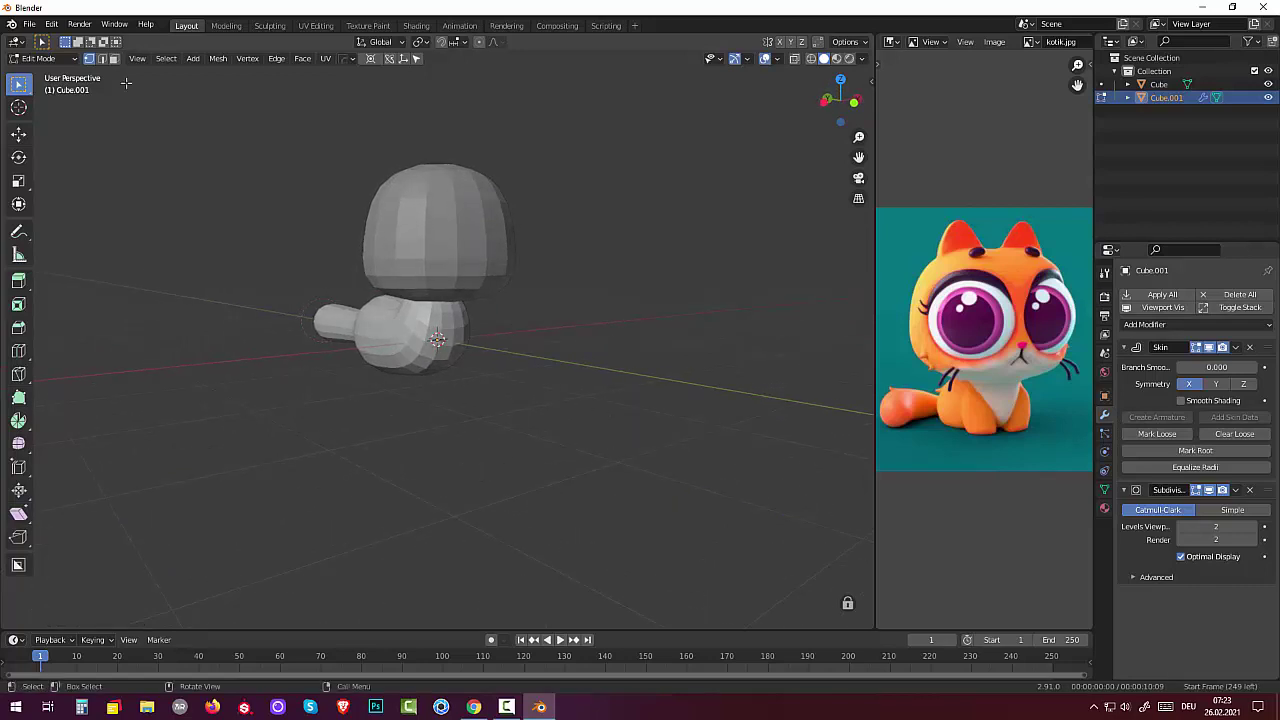
left_click(40, 58)
Return to Object Mode and select the head together with the body.
left_click(45, 74)
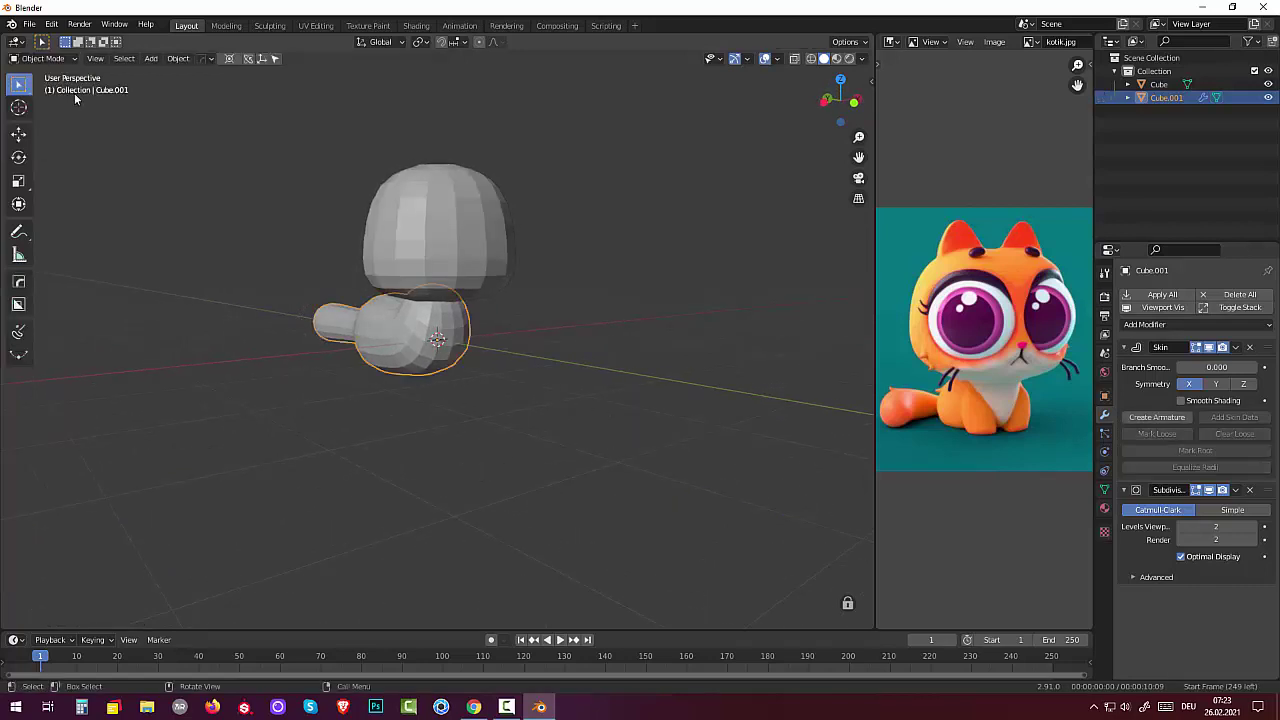
left_click(463, 265, "shift")
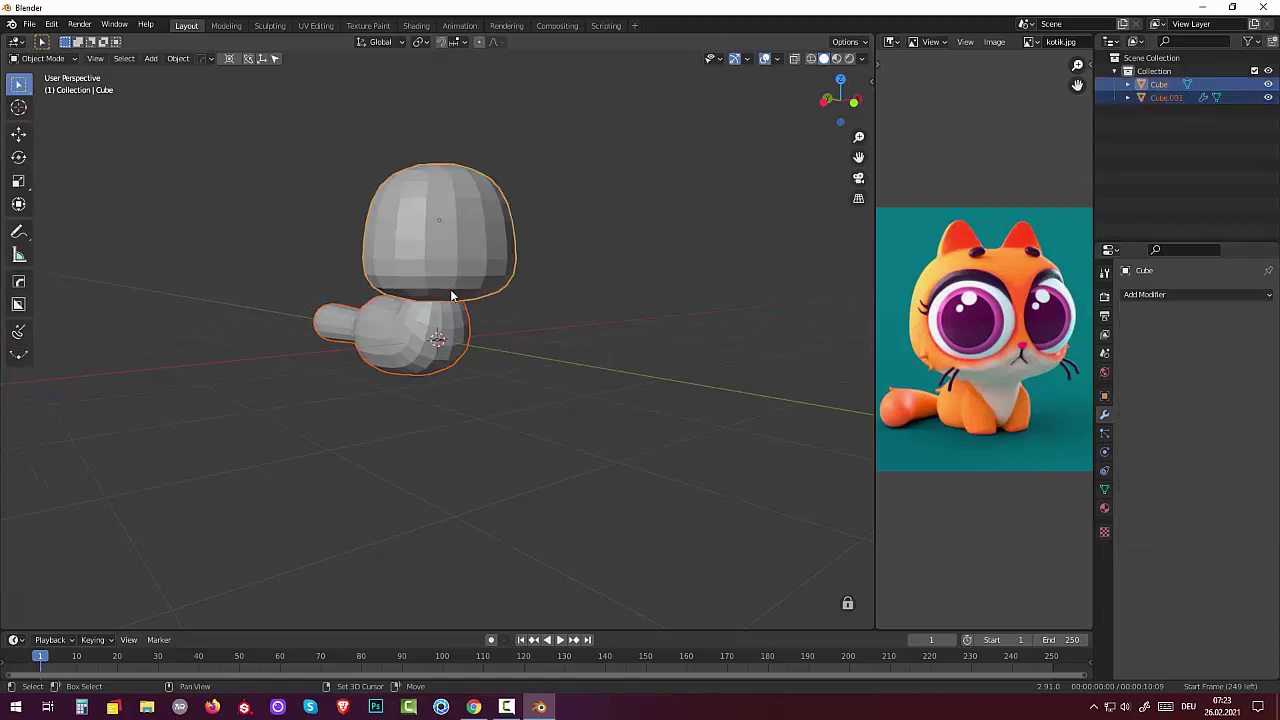
mouse_move(466, 334)
middle_mouse_down()
mouse_move(545, 372)
mouse_move(622, 367)
mouse_move(576, 366)
middle_mouse_up()
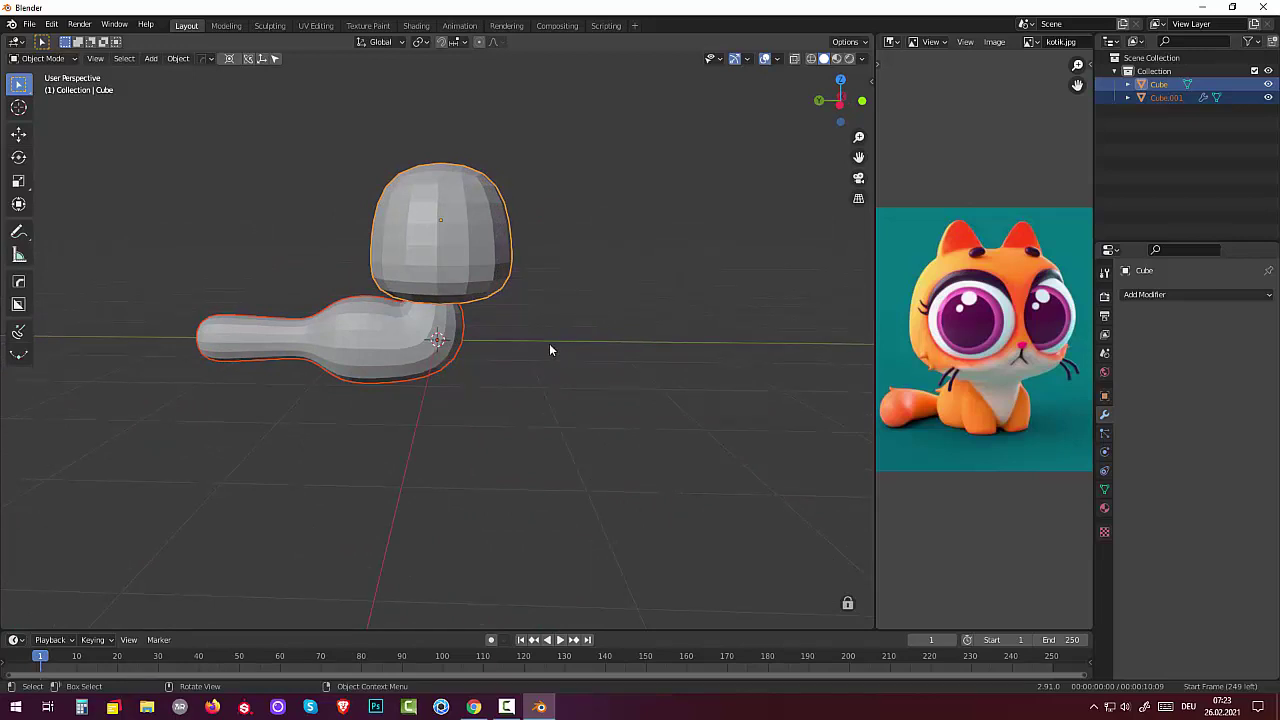
In Edit Mode with X-ray, shrink a body vertex's skin to about 0.63 scale, then return to Object Mode.
left_click(43, 58)
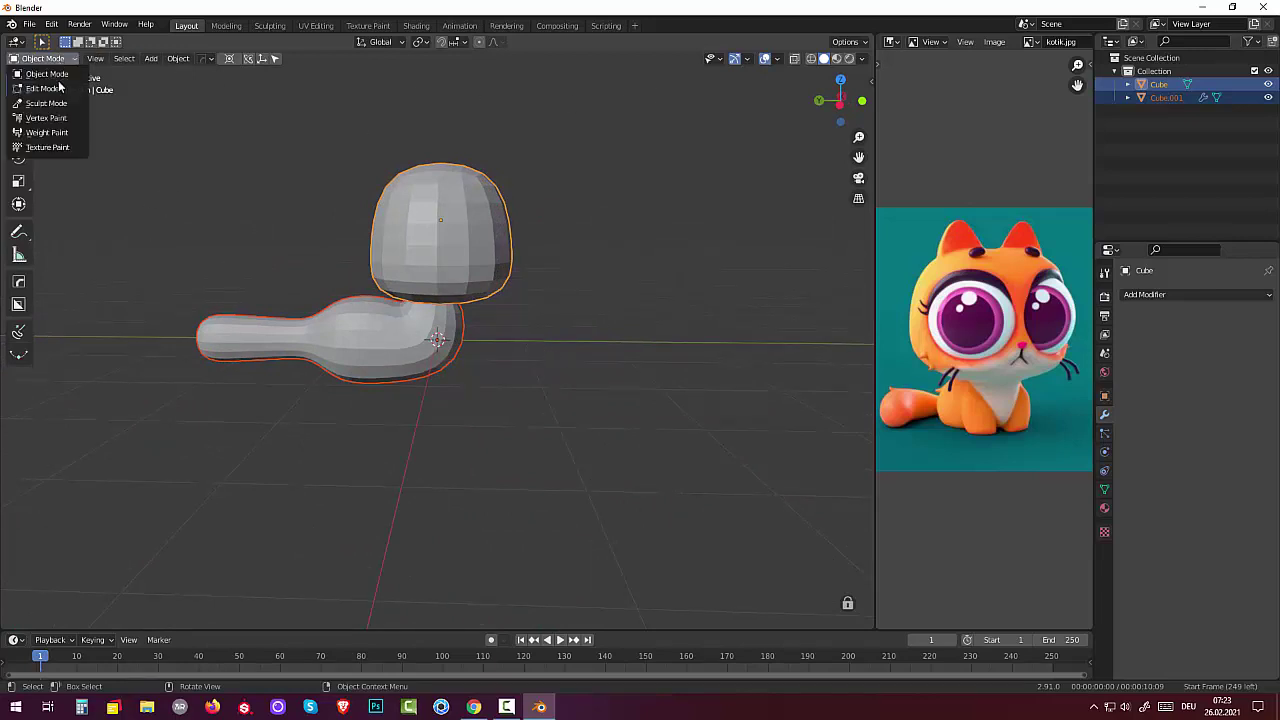
left_click(43, 89)
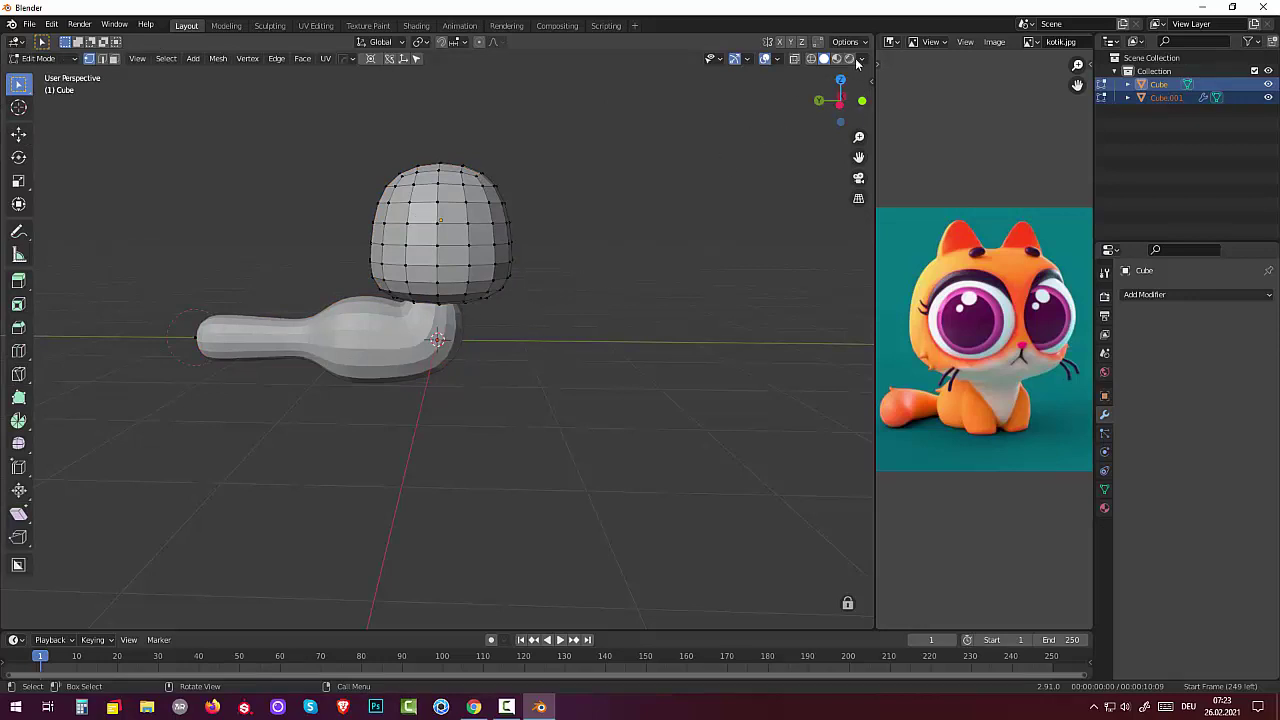
left_click(794, 60)
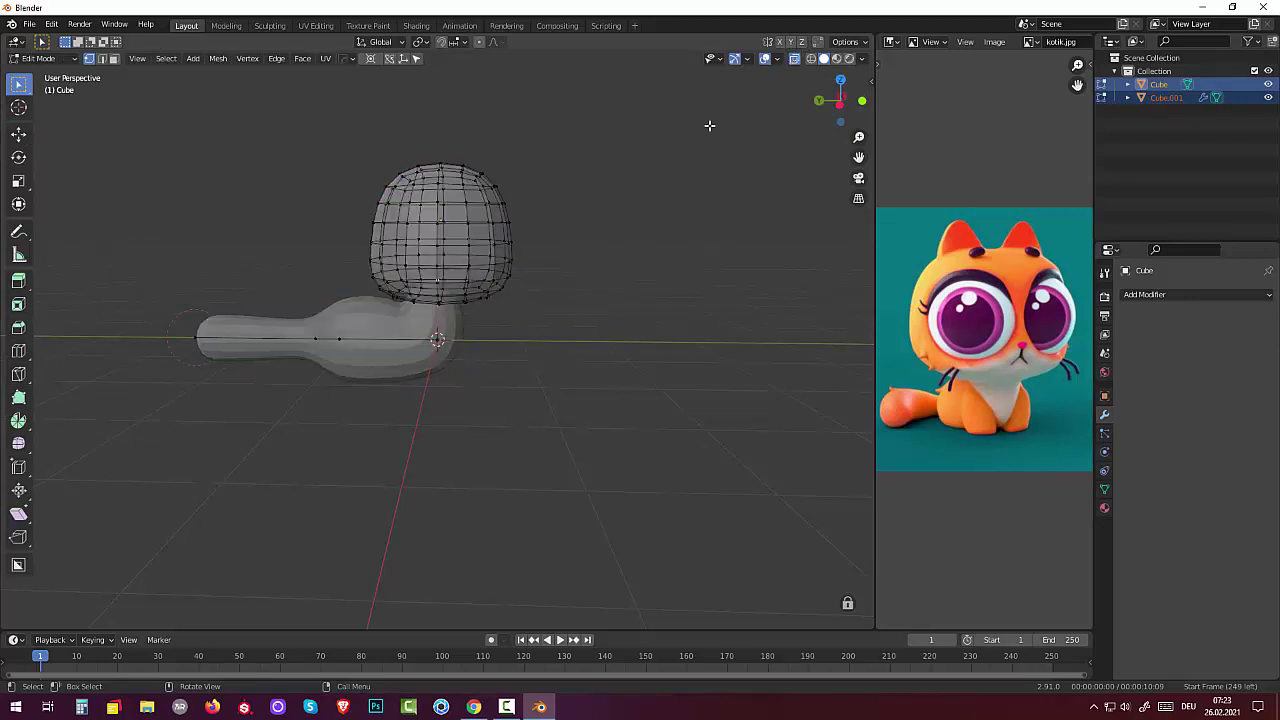
left_click(316, 338)
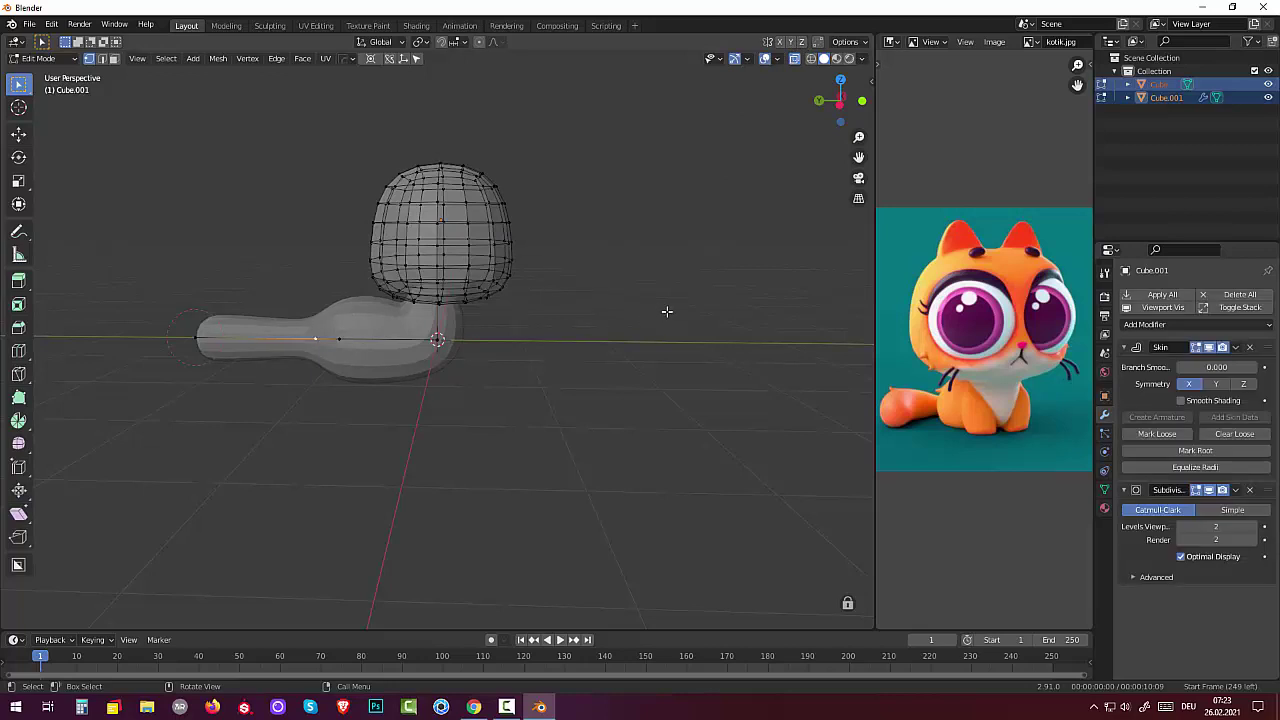
key("s")
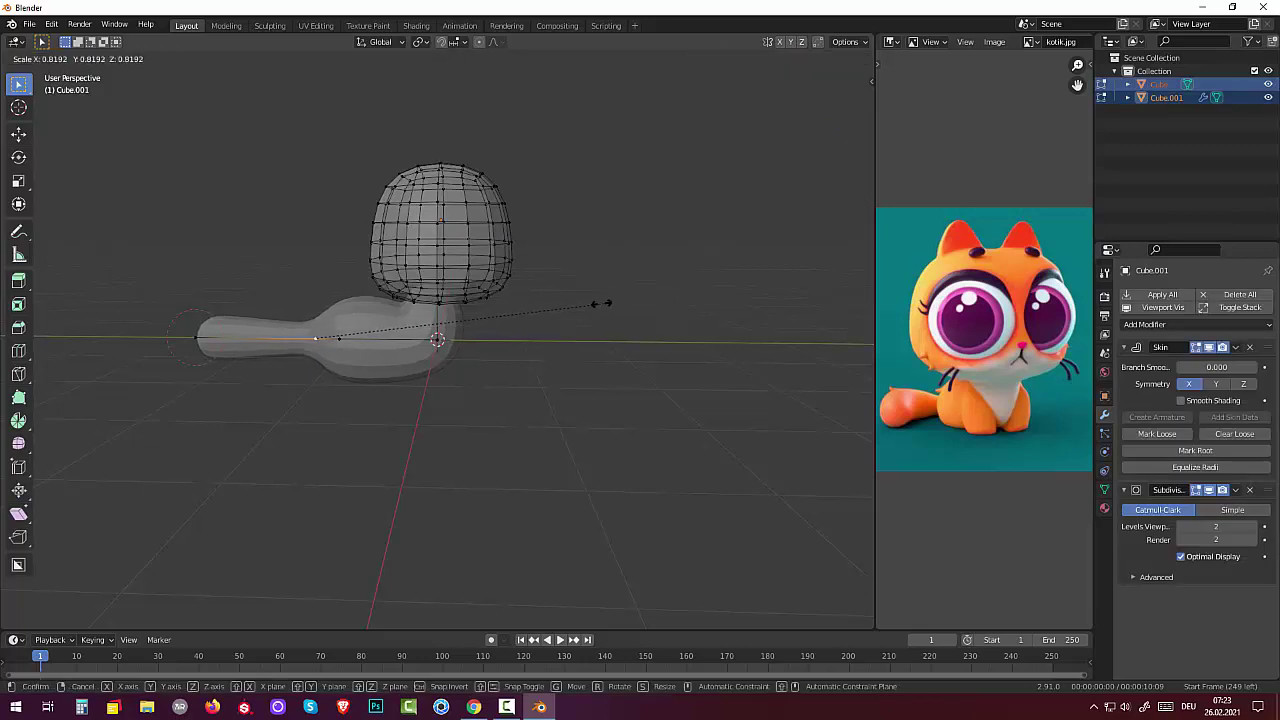
left_click(538, 294)
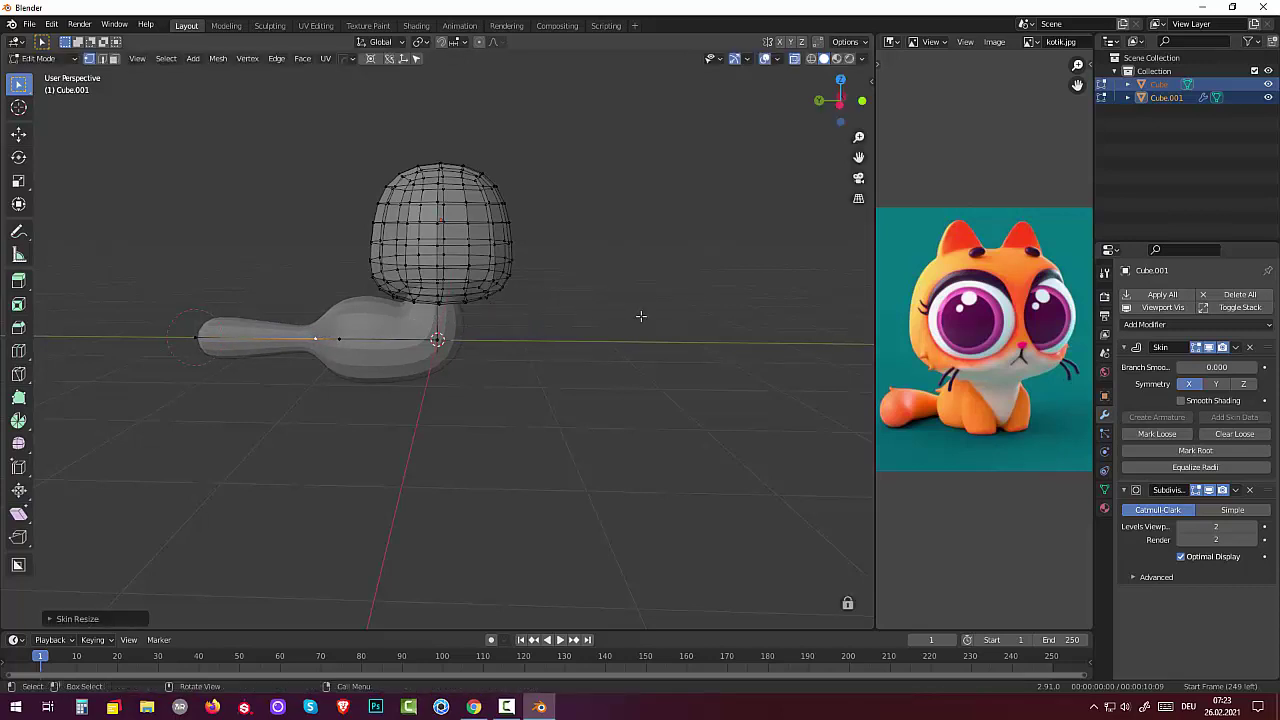
left_click(40, 58)
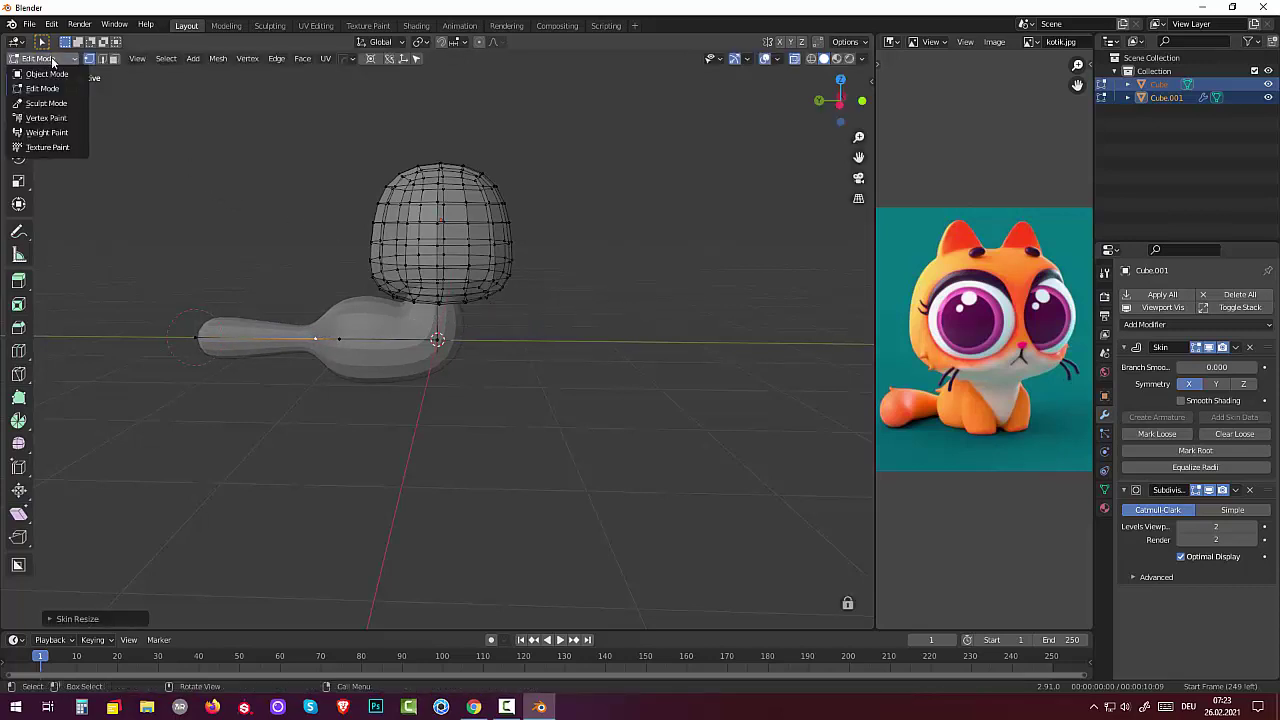
left_click(40, 72)
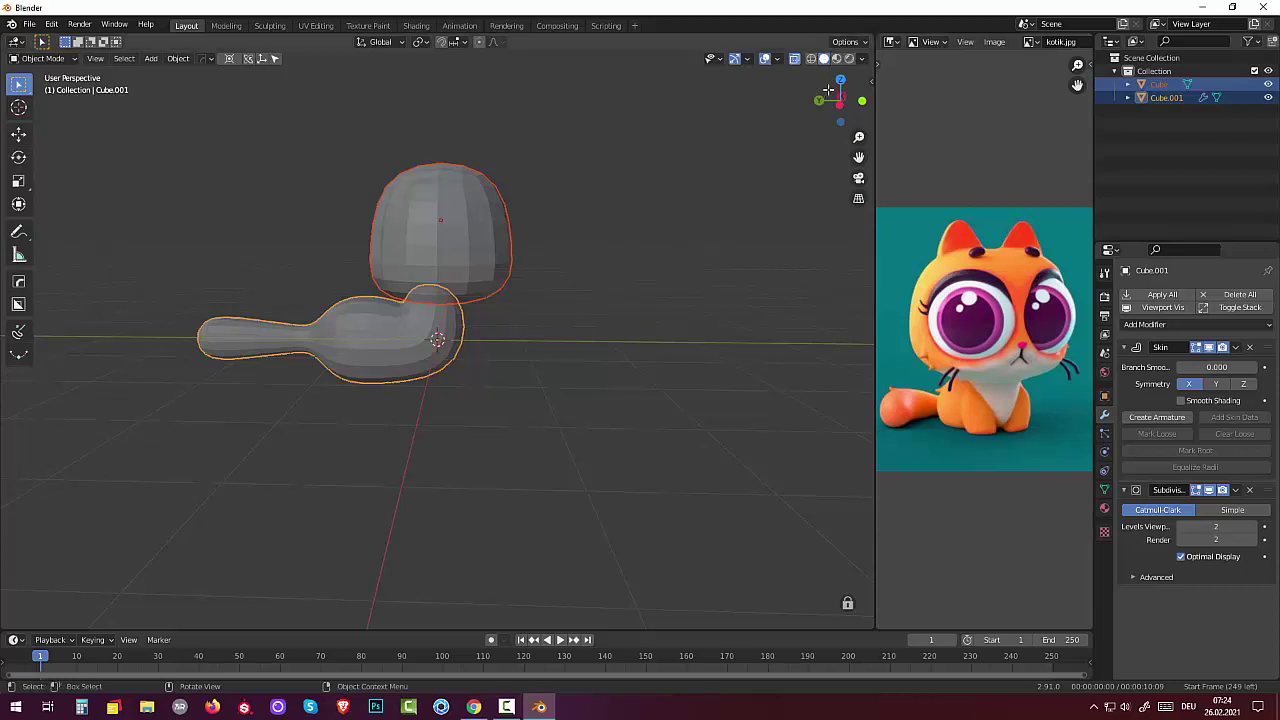
left_click(823, 59)
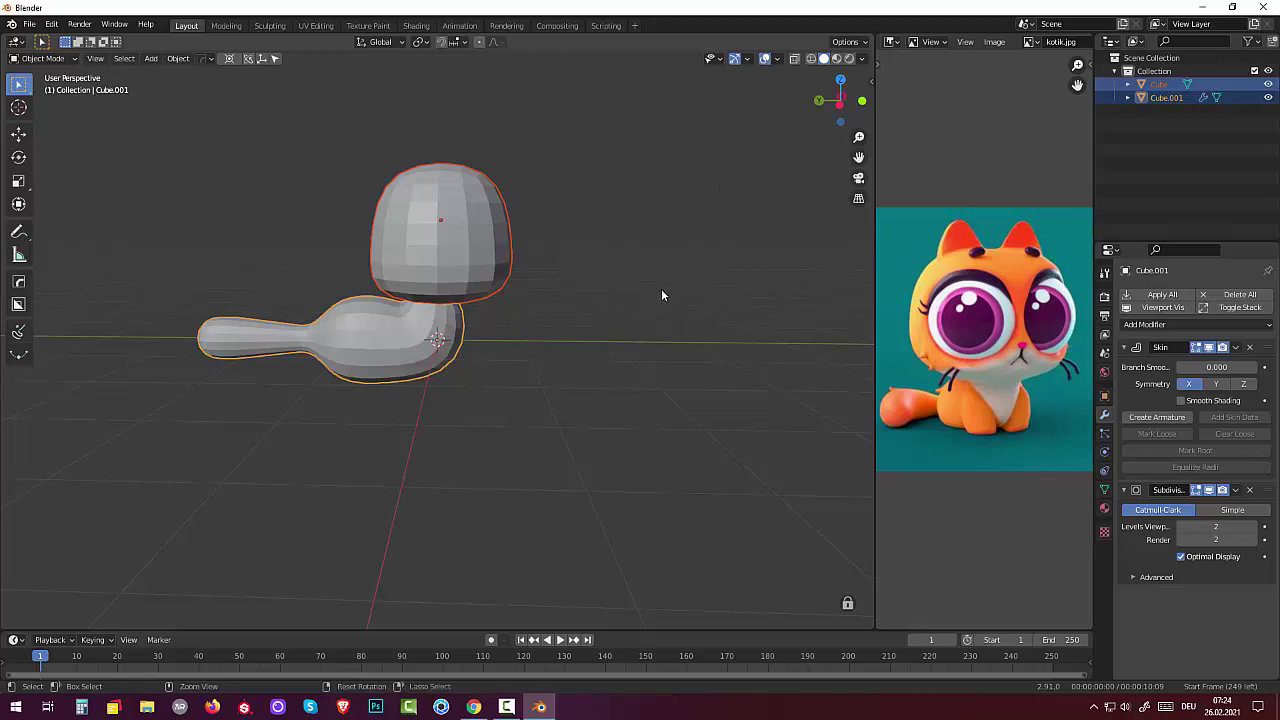
key("ctrl+j")
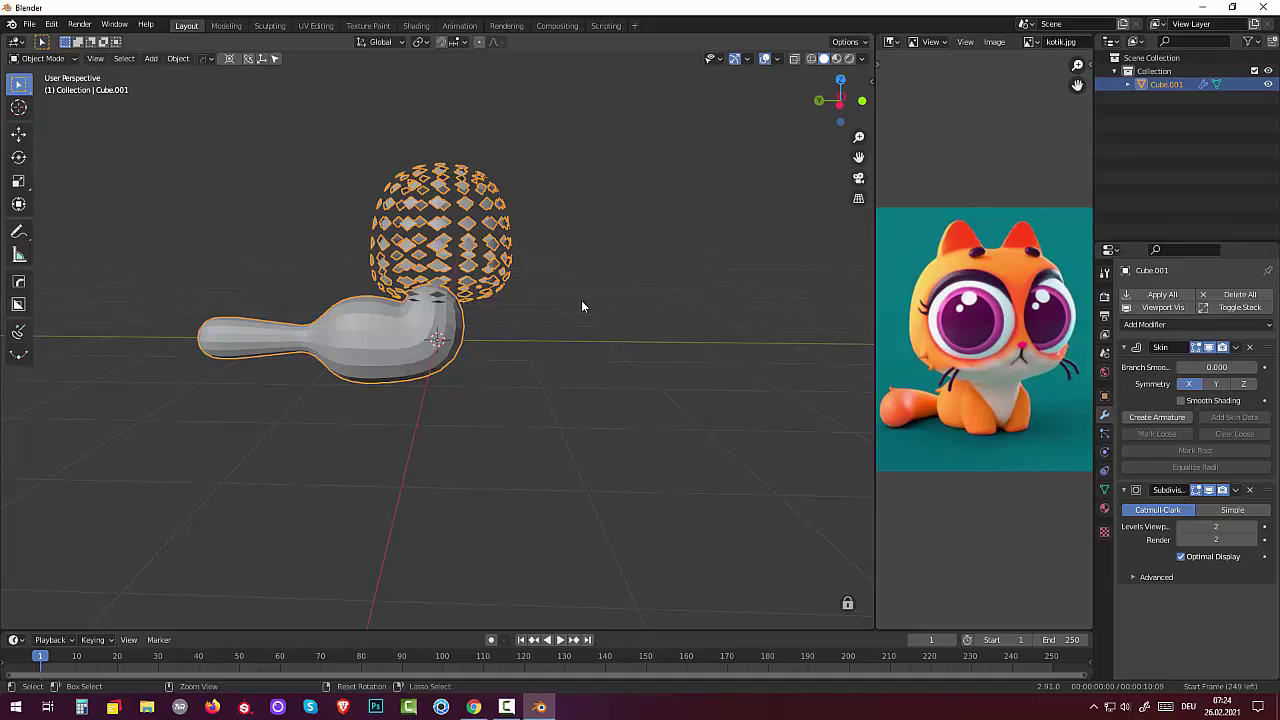
key("ctrl+z")
mouse_move(634, 340)
middle_mouse_down()
mouse_move(800, 400)
mouse_move(647, 372)
middle_mouse_up()
left_click(489, 255)
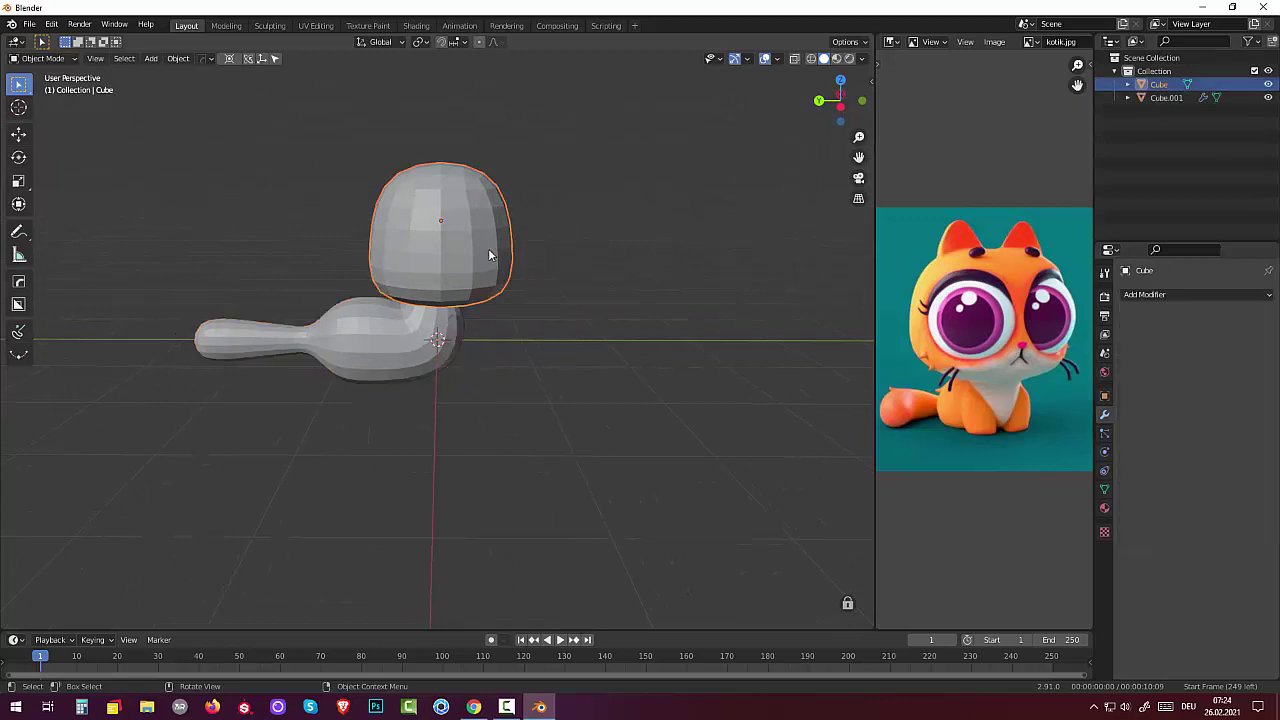
left_click(425, 344, "shift")
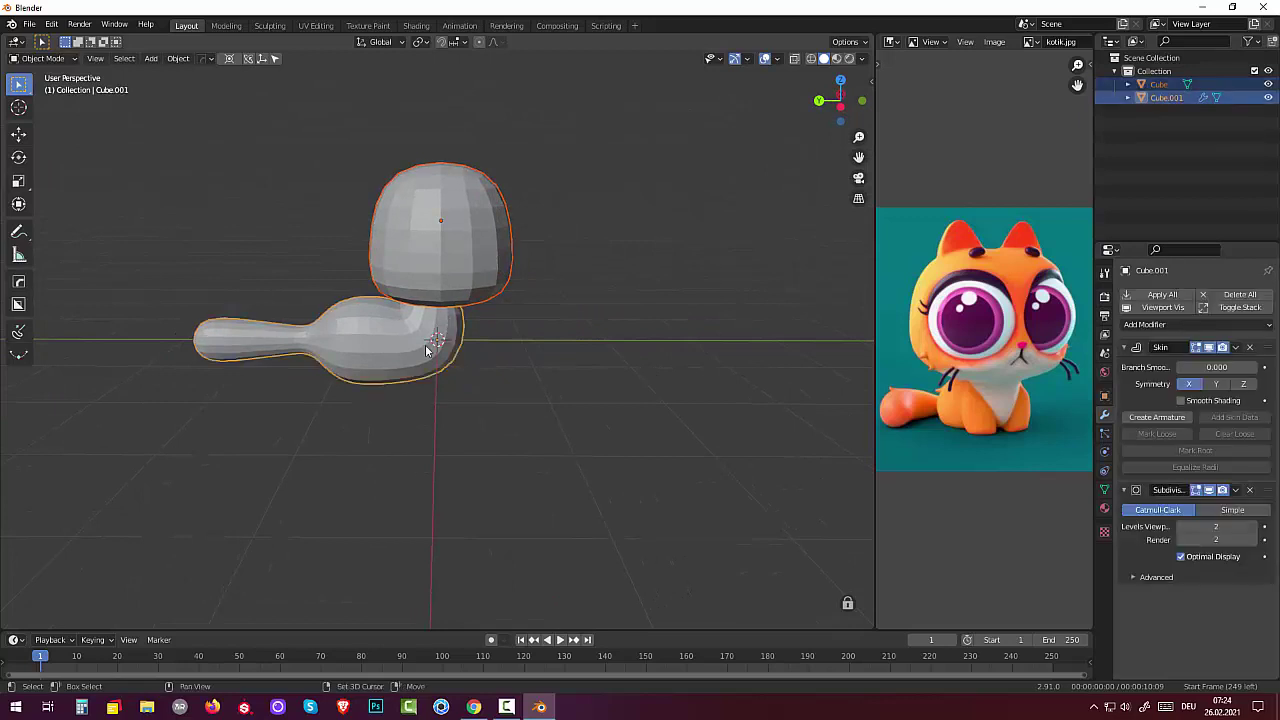
left_click(179, 59)
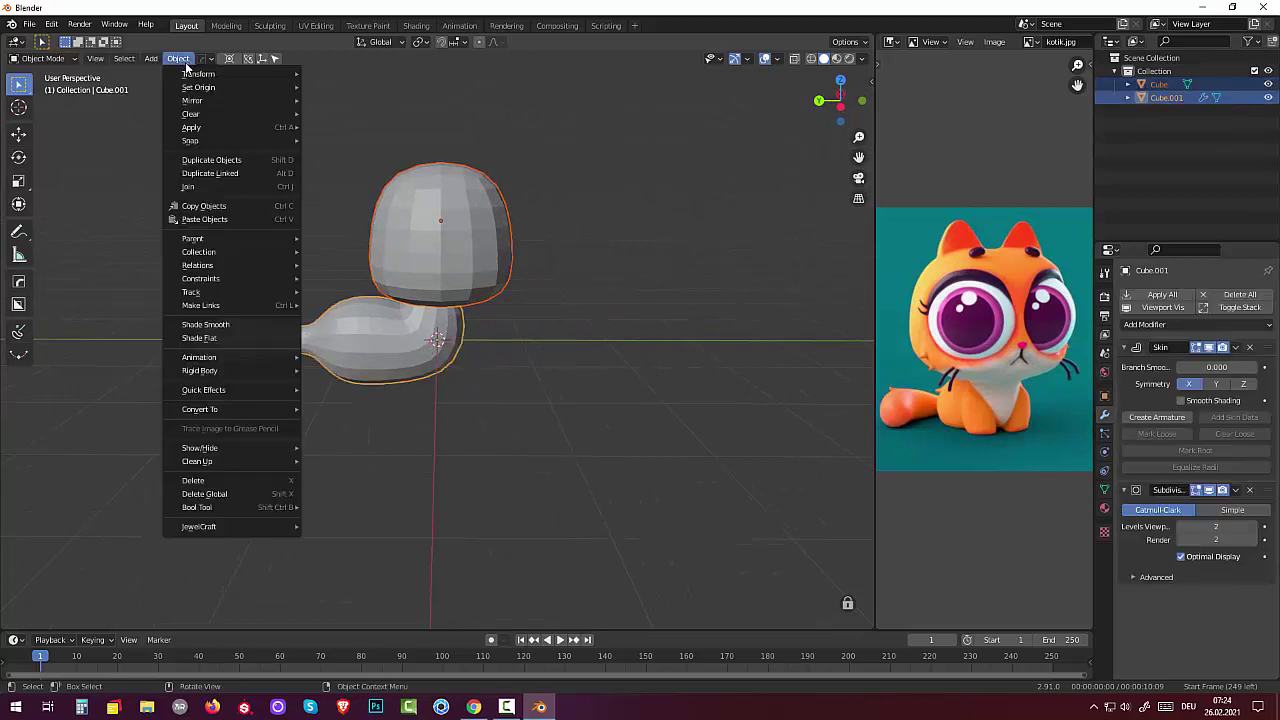
left_click(197, 188)
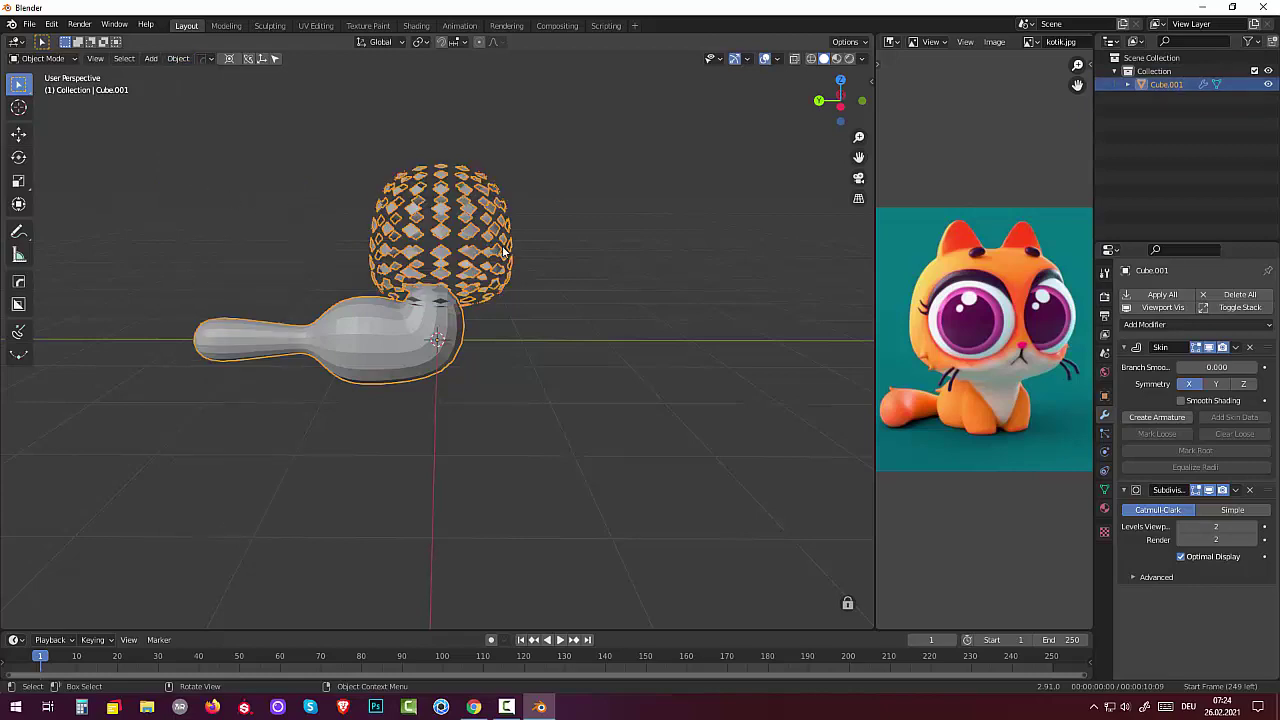
mouse_move(550, 259)
middle_mouse_down()
mouse_move(742, 268)
mouse_move(728, 223)
mouse_move(460, 260)
middle_mouse_up()
key("ctrl")
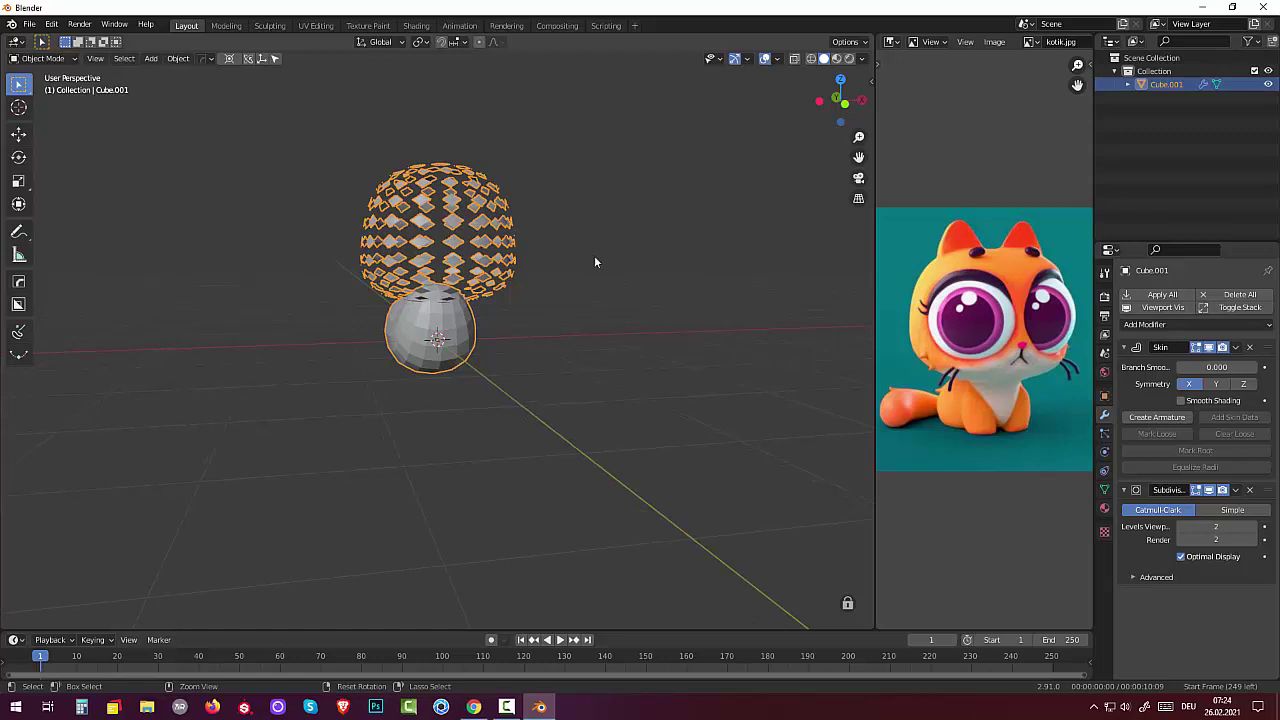
key("ctrl+z")
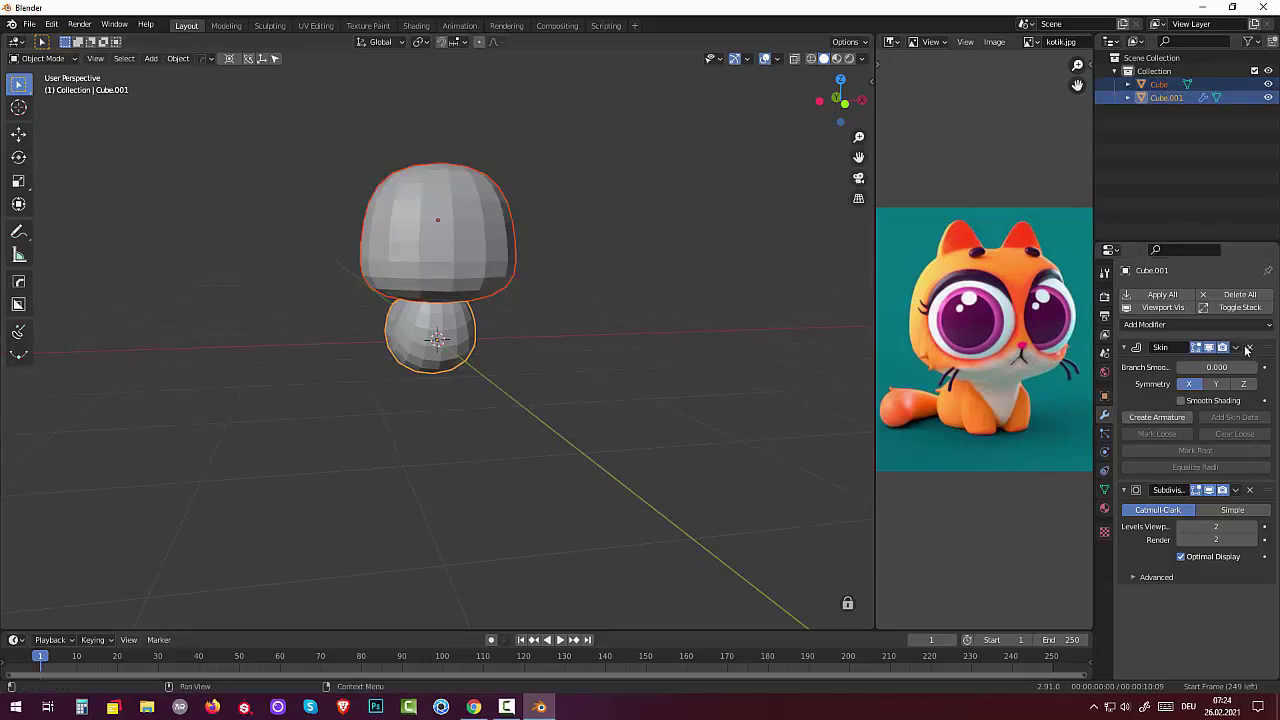
Apply all the body's modifiers and join the head and body into Cube.001.
left_click(1160, 294)
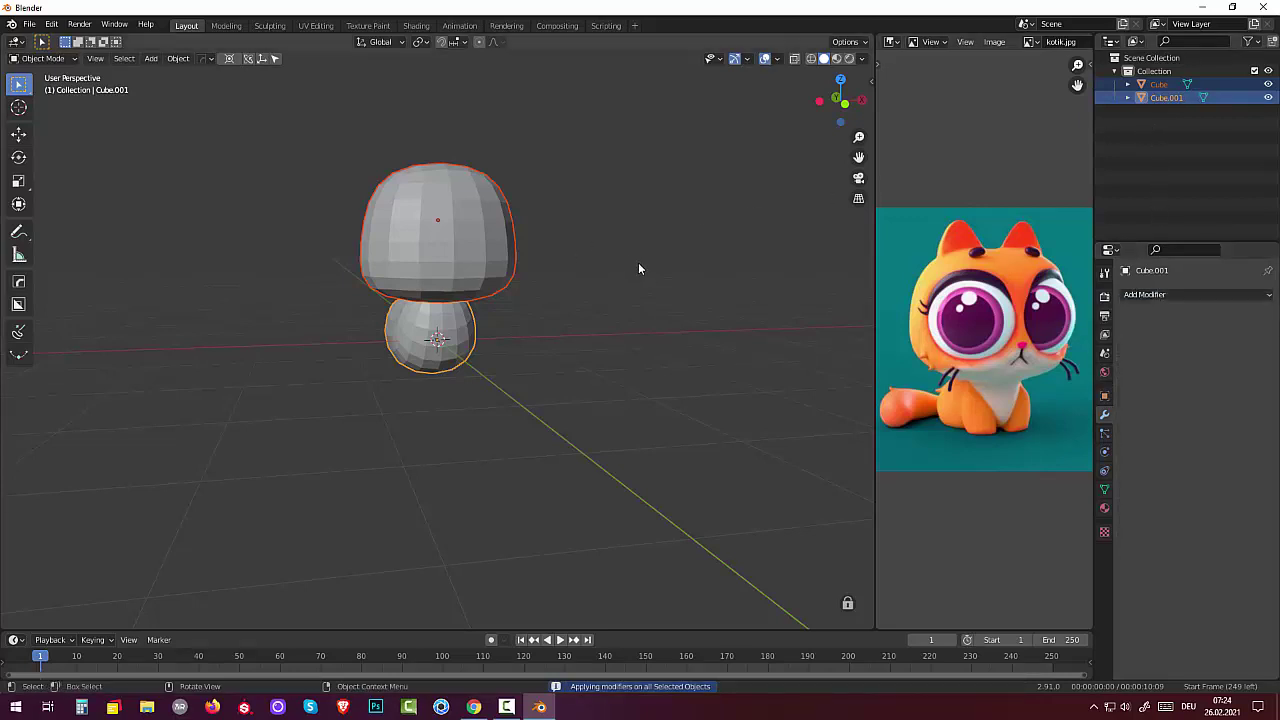
middle_click_drag(638, 264, 737, 277)
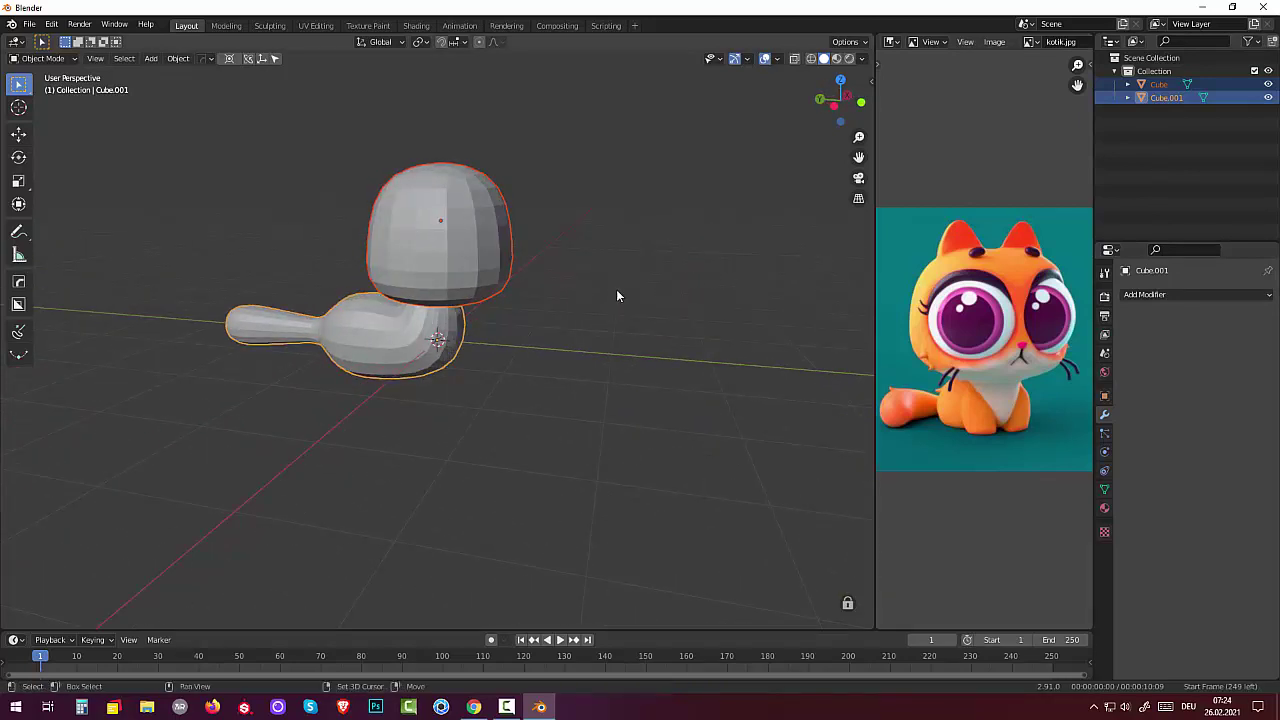
left_click(176, 60)
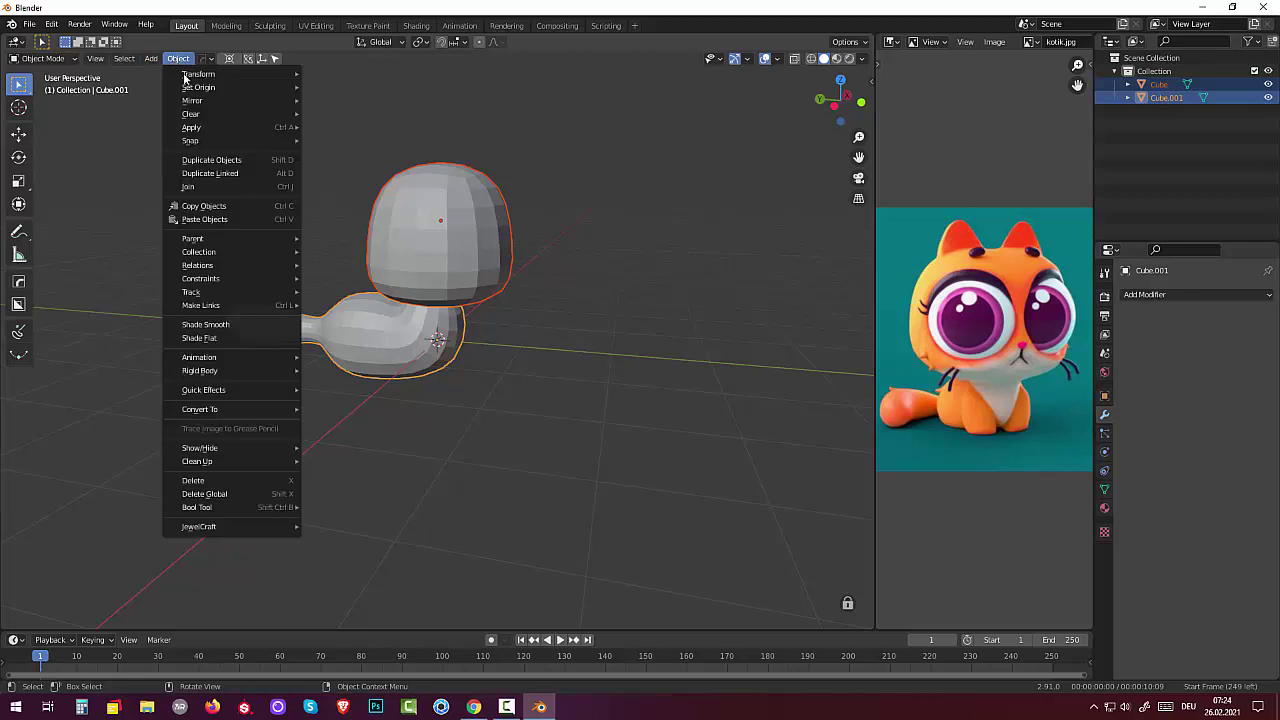
left_click(200, 187)
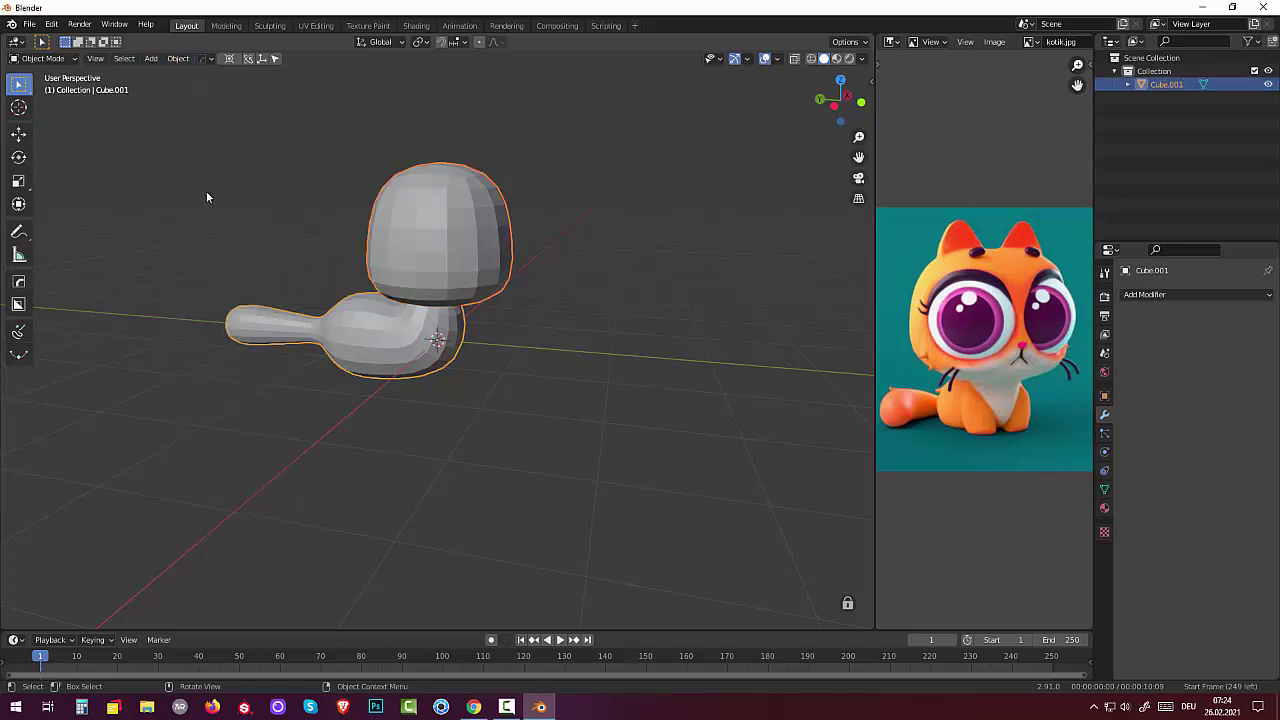
left_click(45, 62)
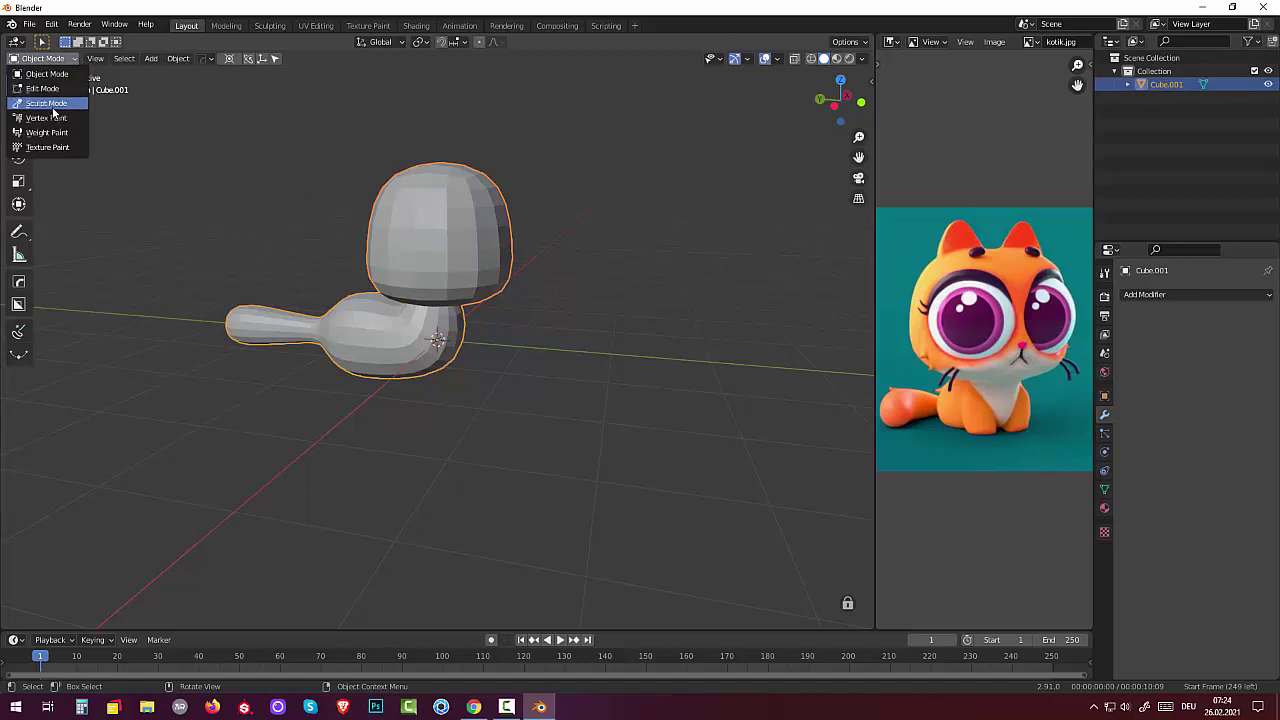
Enter Sculpt Mode and soften the head-body seam with the Smooth brush.
left_click(52, 106)
mouse_move(569, 250)
middle_mouse_down()
mouse_move(833, 265)
mouse_move(699, 252)
middle_mouse_up()
left_click(33, 60)
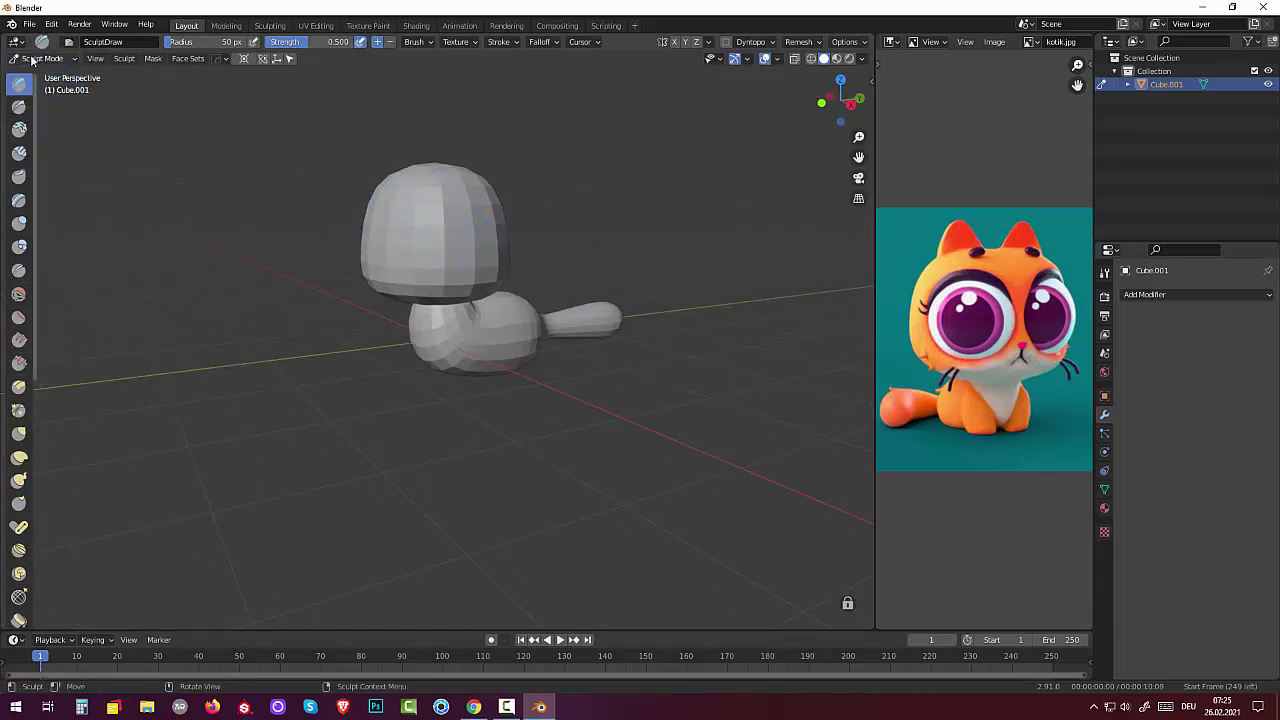
left_click(33, 60)
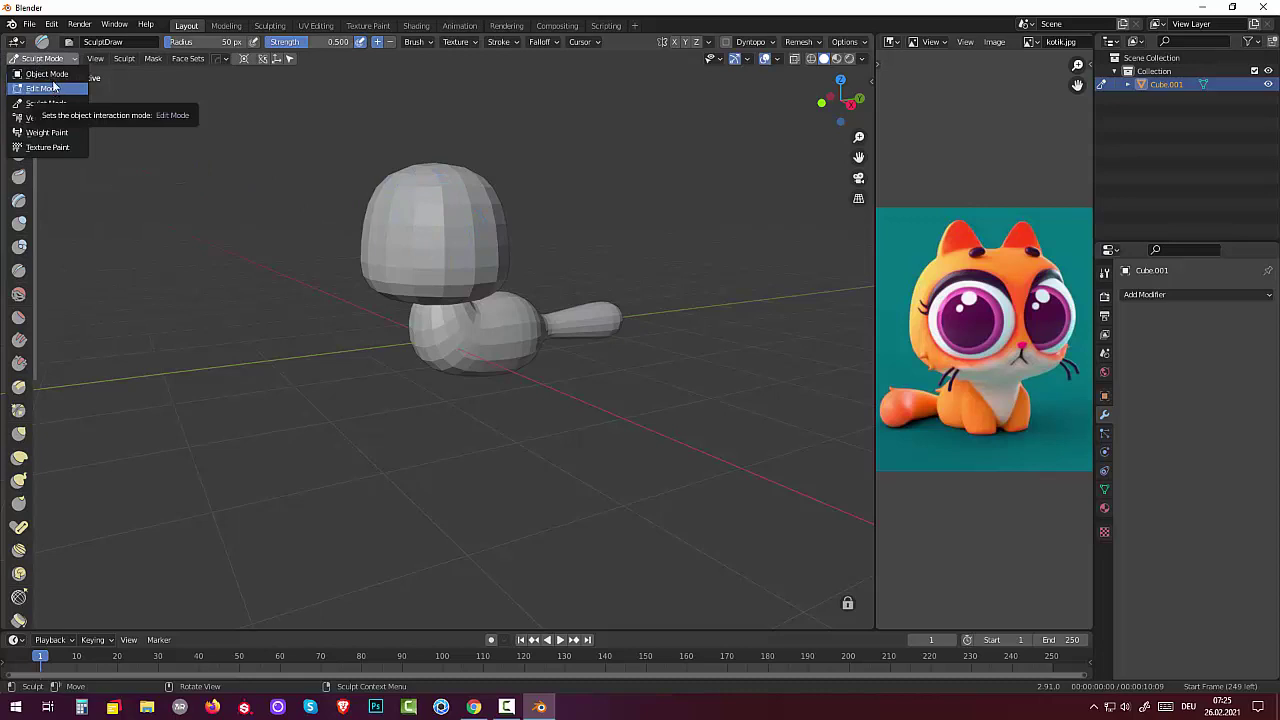
left_click(48, 104)
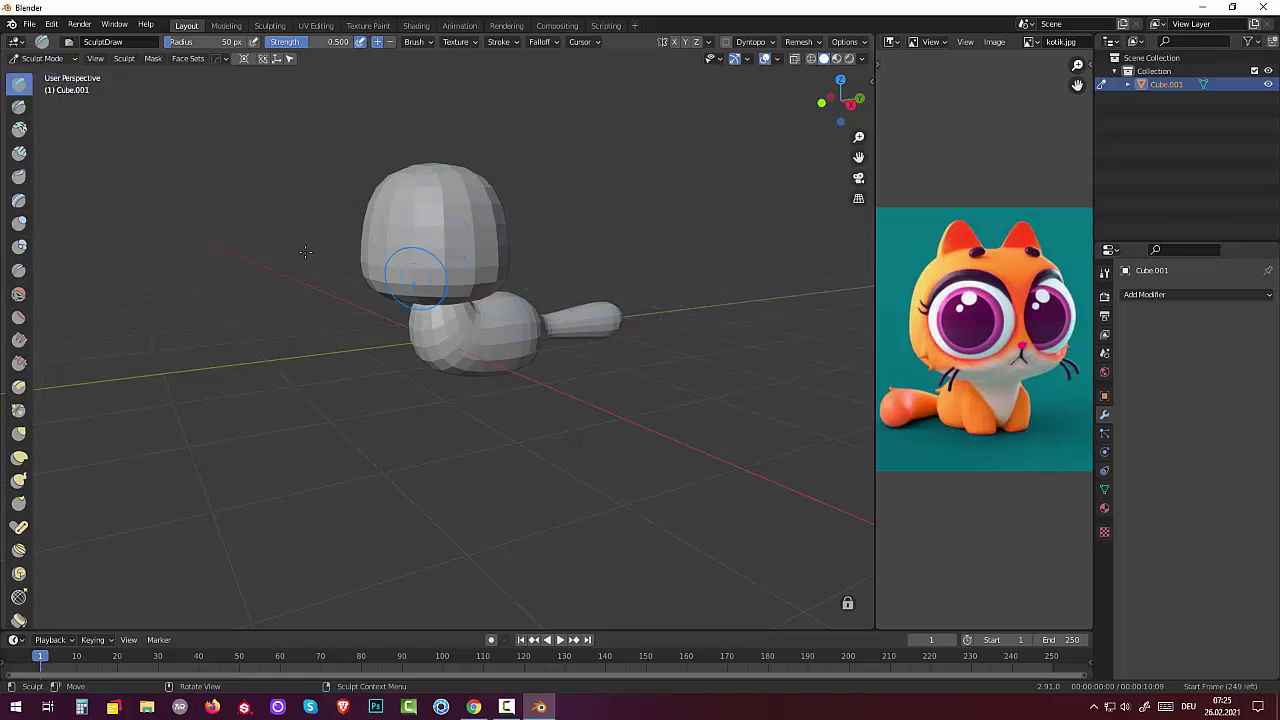
mouse_move(33, 456)
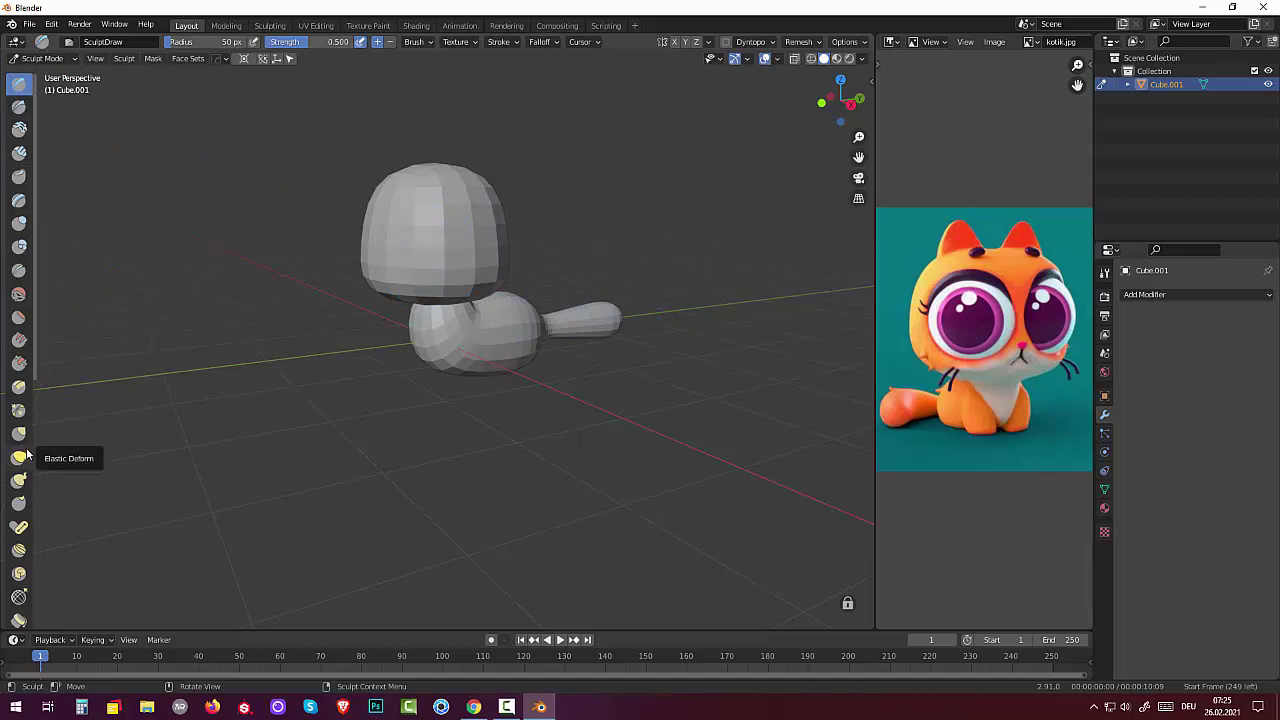
left_click(17, 296)
left_click_drag(452, 310, 420, 322)
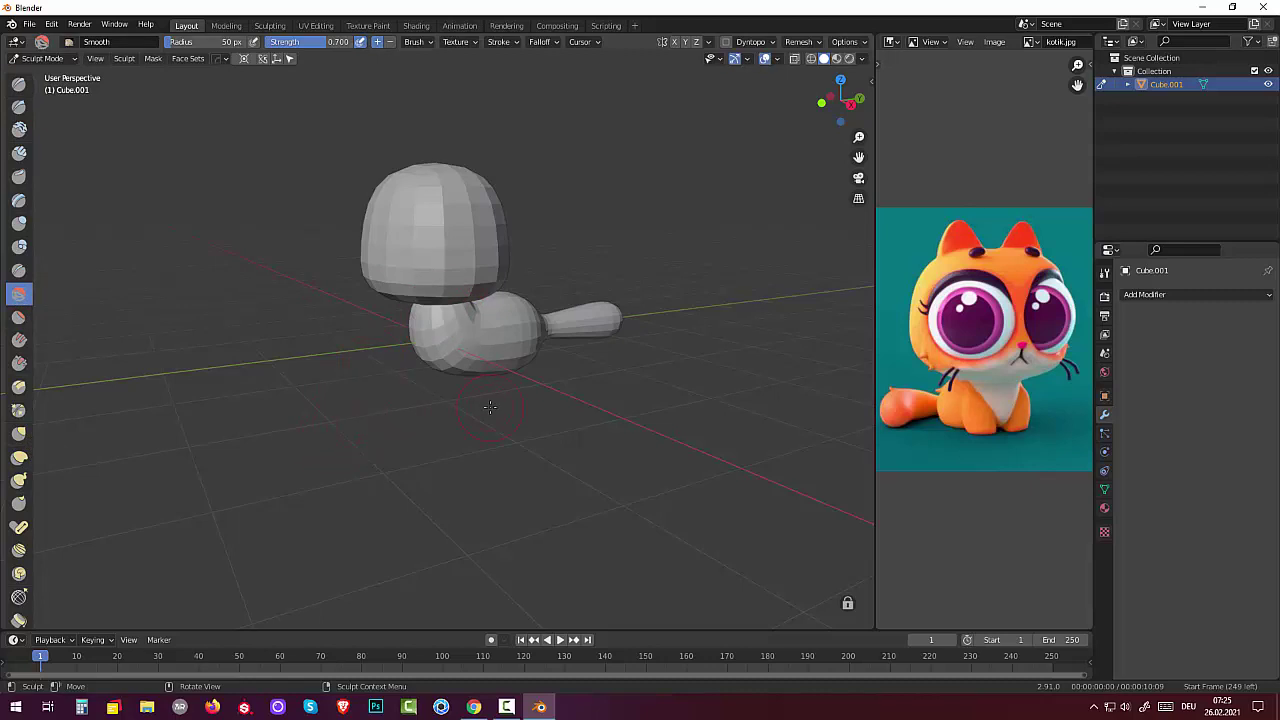
Set the remesh voxel size to 0.03 m.
key("shift+r")
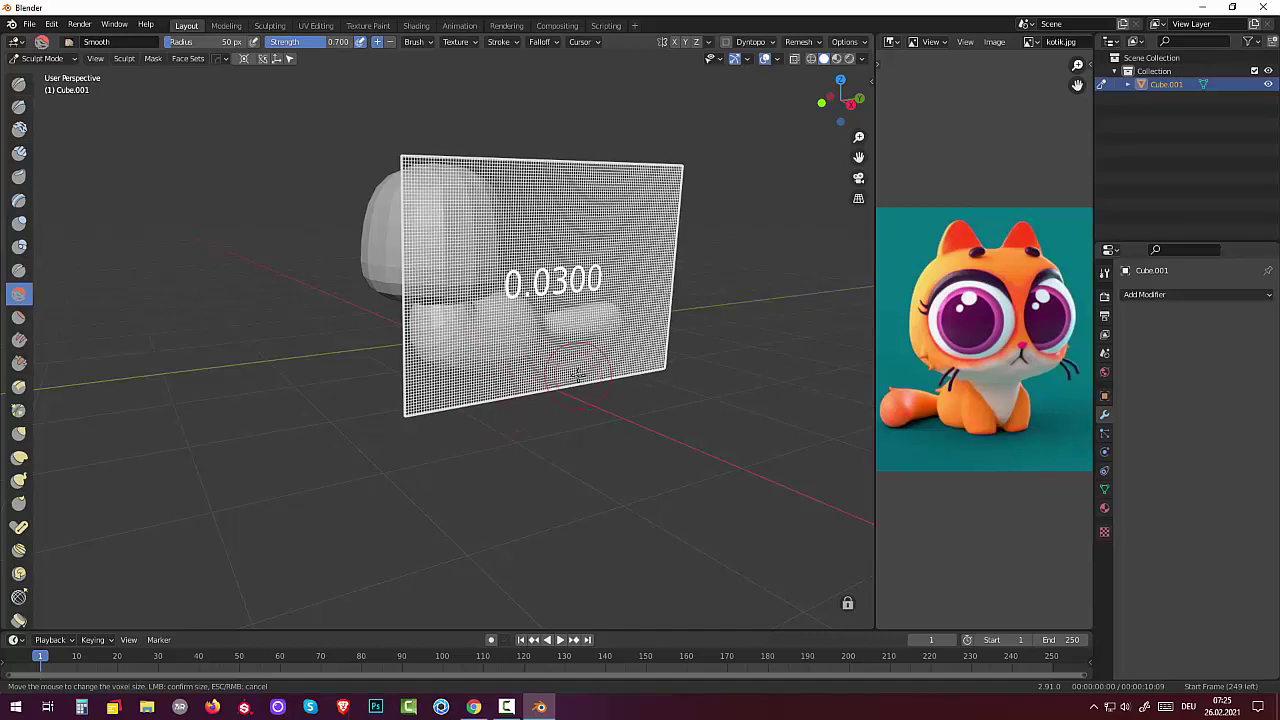
left_click(577, 374)
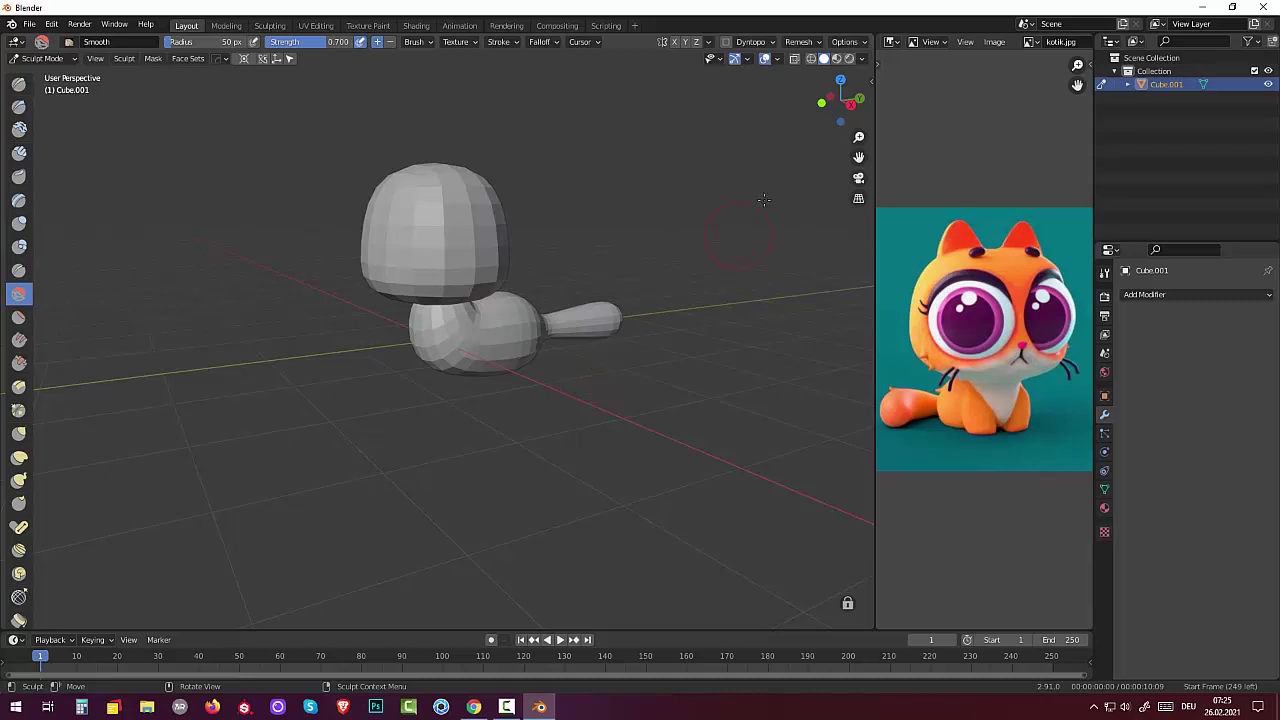
left_click(801, 41)
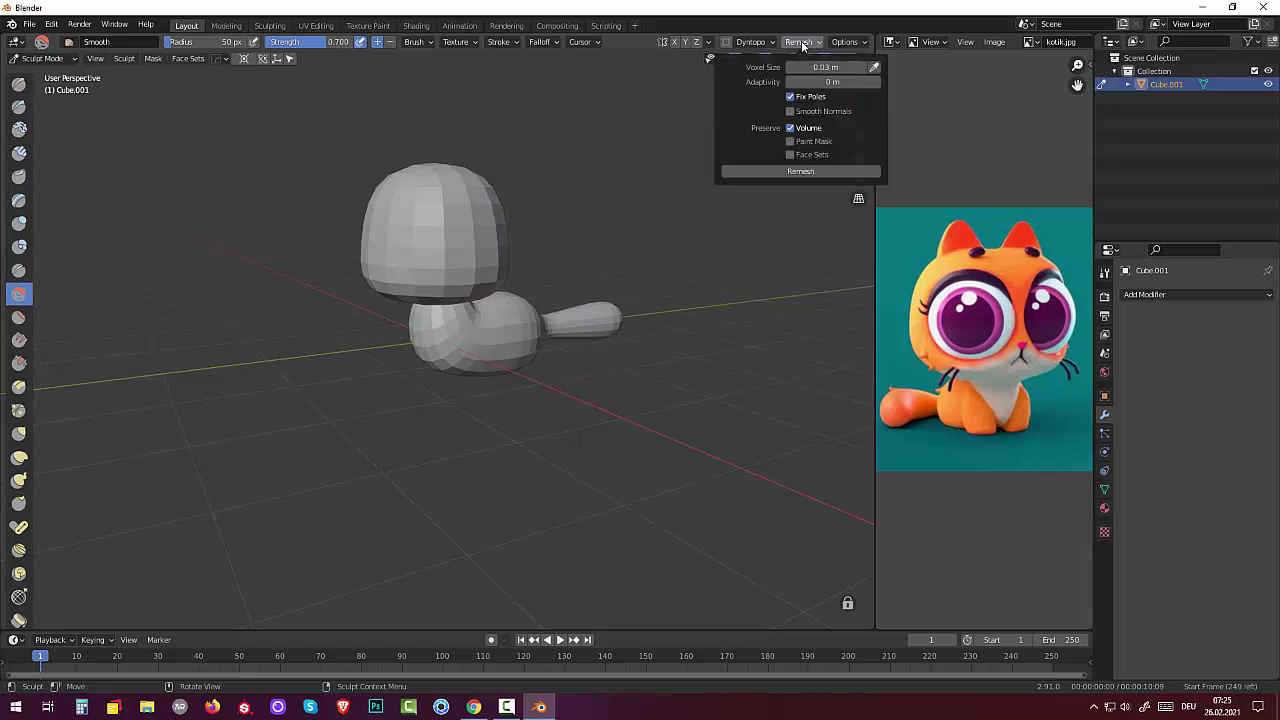
Remesh at 0.03 m voxel size, then smooth the jagged neck seam under the head.
left_click(790, 172)
scroll(445, 252, "up", 1)
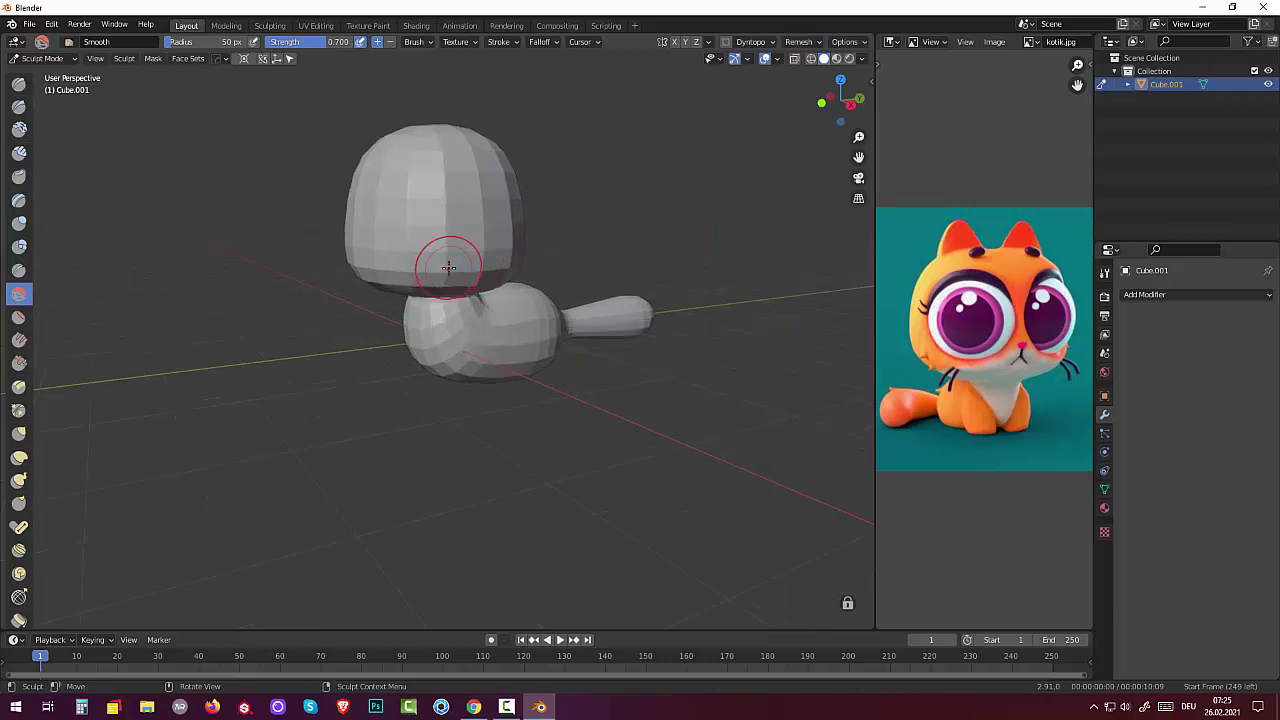
scroll(450, 253, "up", 3)
middle_click_drag(450, 253, 435, 265)
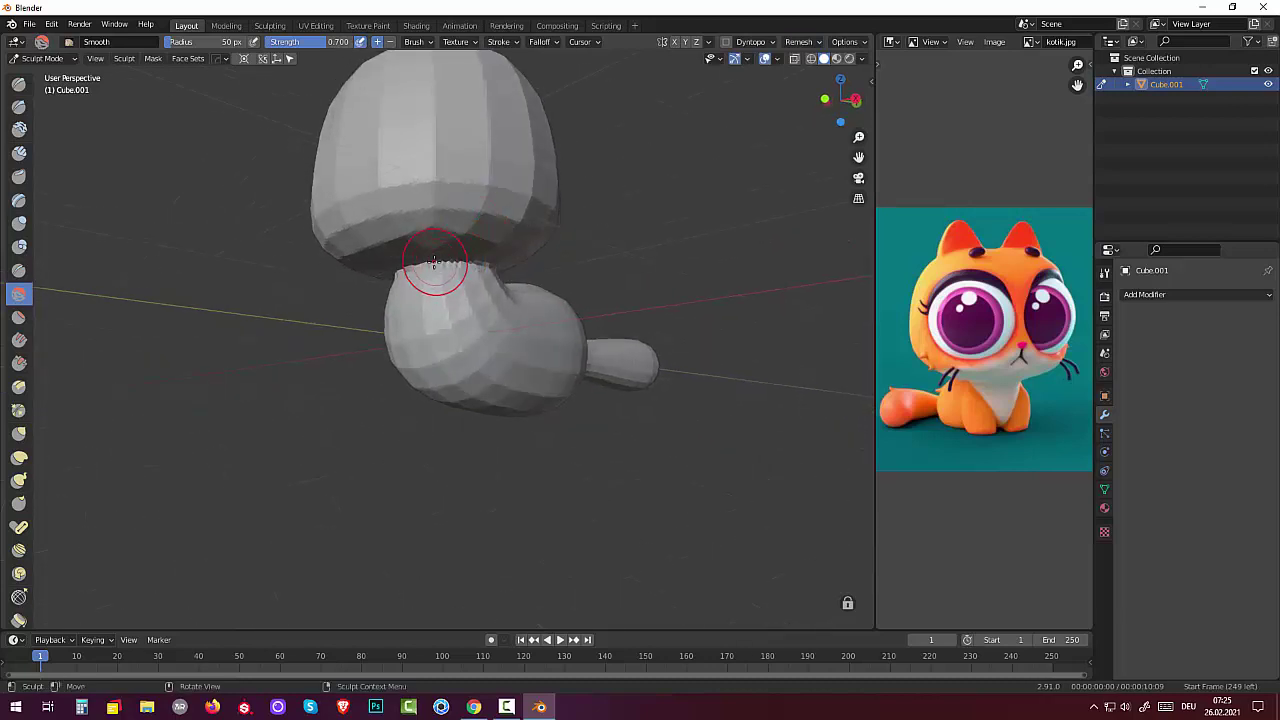
mouse_move(435, 265)
left_mouse_down()
mouse_move(470, 266)
mouse_move(395, 278)
left_mouse_up()
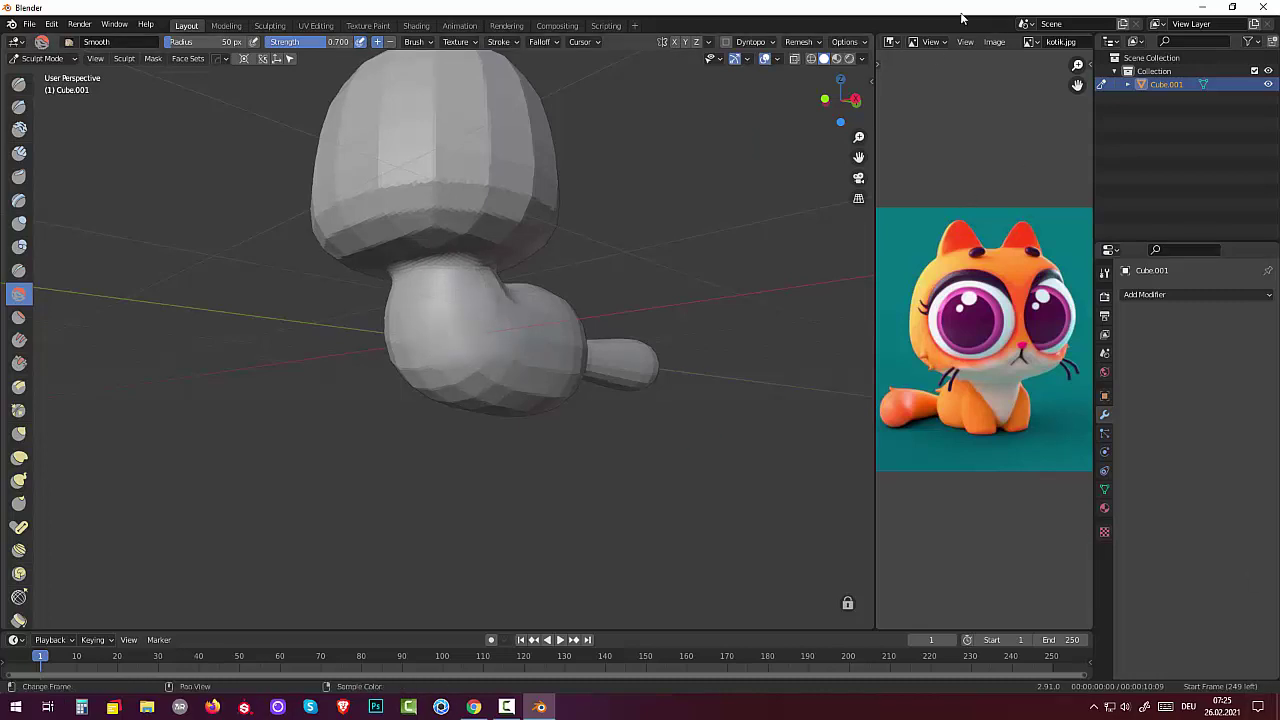
Smooth the faceted head surface and the neck from several angles.
scroll(594, 436, "down", 1)
middle_click_drag(594, 436, 660, 434)
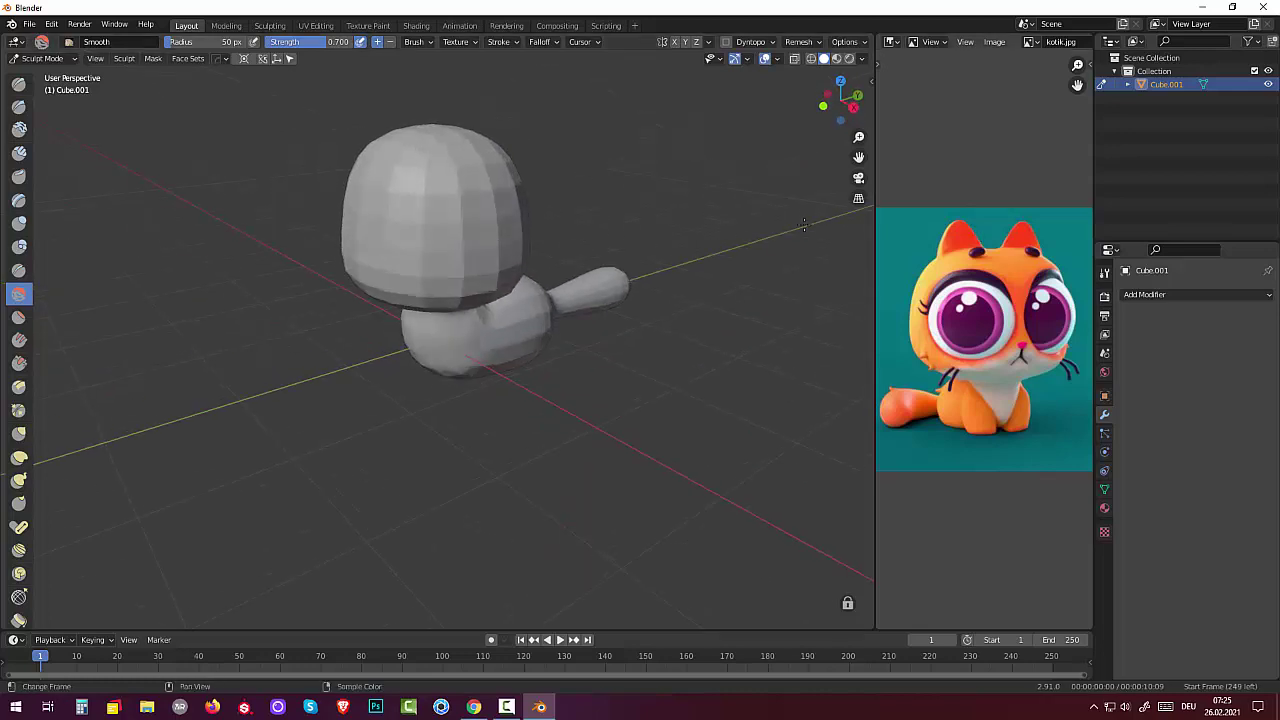
mouse_move(456, 171)
left_mouse_down()
mouse_move(371, 269)
mouse_move(470, 310)
mouse_move(527, 294)
mouse_move(473, 372)
left_mouse_up()
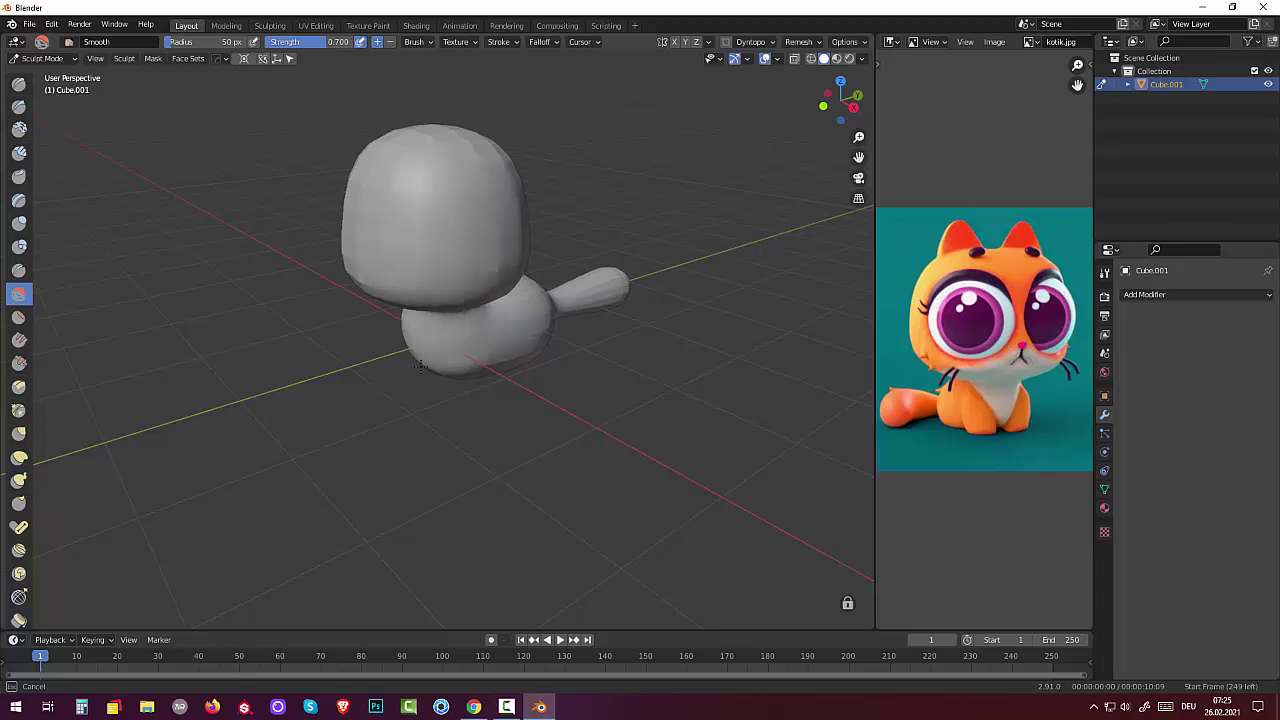
mouse_move(397, 233)
left_mouse_down()
mouse_move(357, 186)
mouse_move(409, 131)
mouse_move(440, 152)
mouse_move(369, 244)
mouse_move(858, 325)
left_mouse_up()
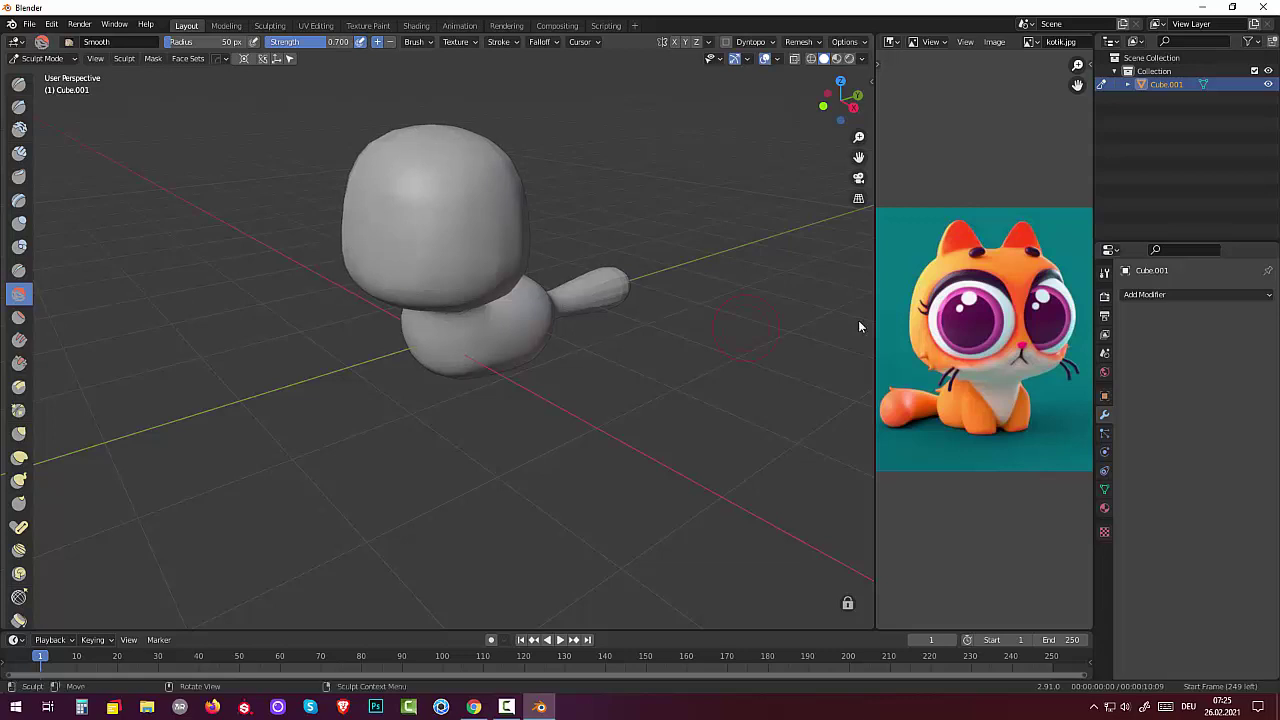
middle_click_drag(783, 361, 871, 260)
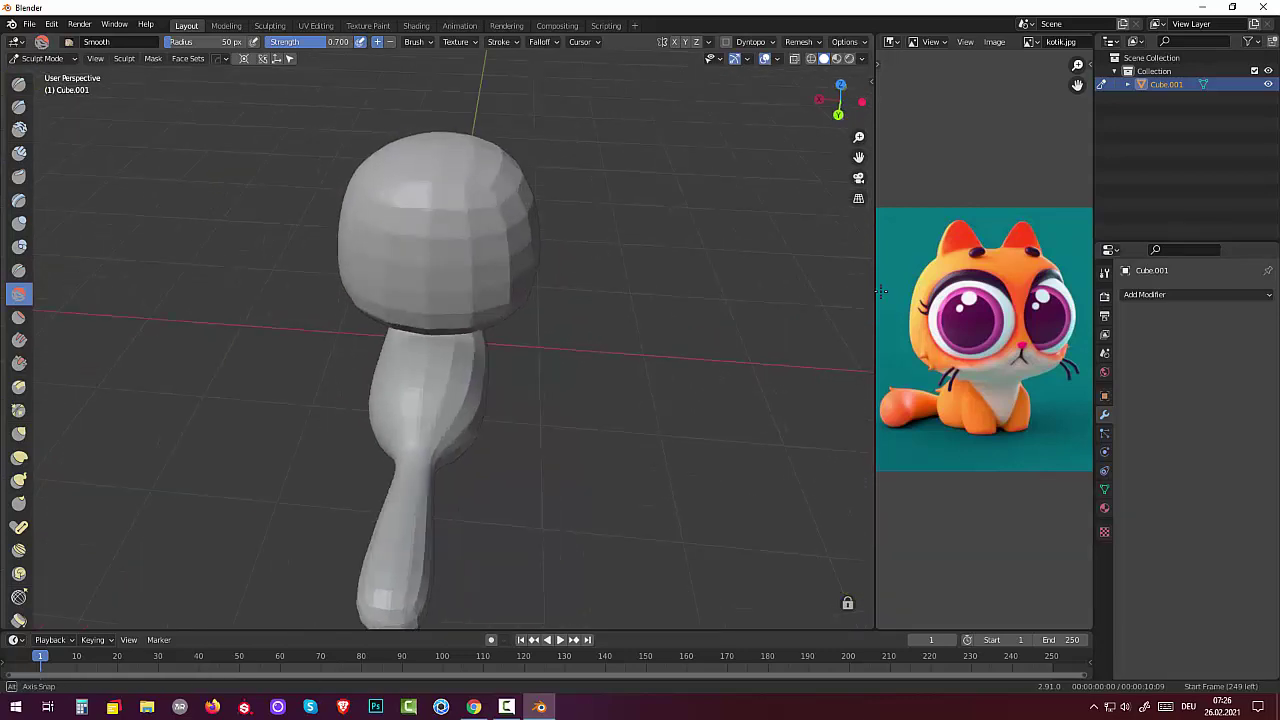
middle_click_drag(657, 257, 616, 364)
mouse_move(438, 316)
left_mouse_down()
mouse_move(412, 297)
mouse_move(466, 266)
mouse_move(480, 226)
mouse_move(429, 171)
mouse_move(456, 128)
mouse_move(526, 222)
mouse_move(490, 298)
mouse_move(504, 240)
mouse_move(461, 172)
mouse_move(621, 171)
left_mouse_up()
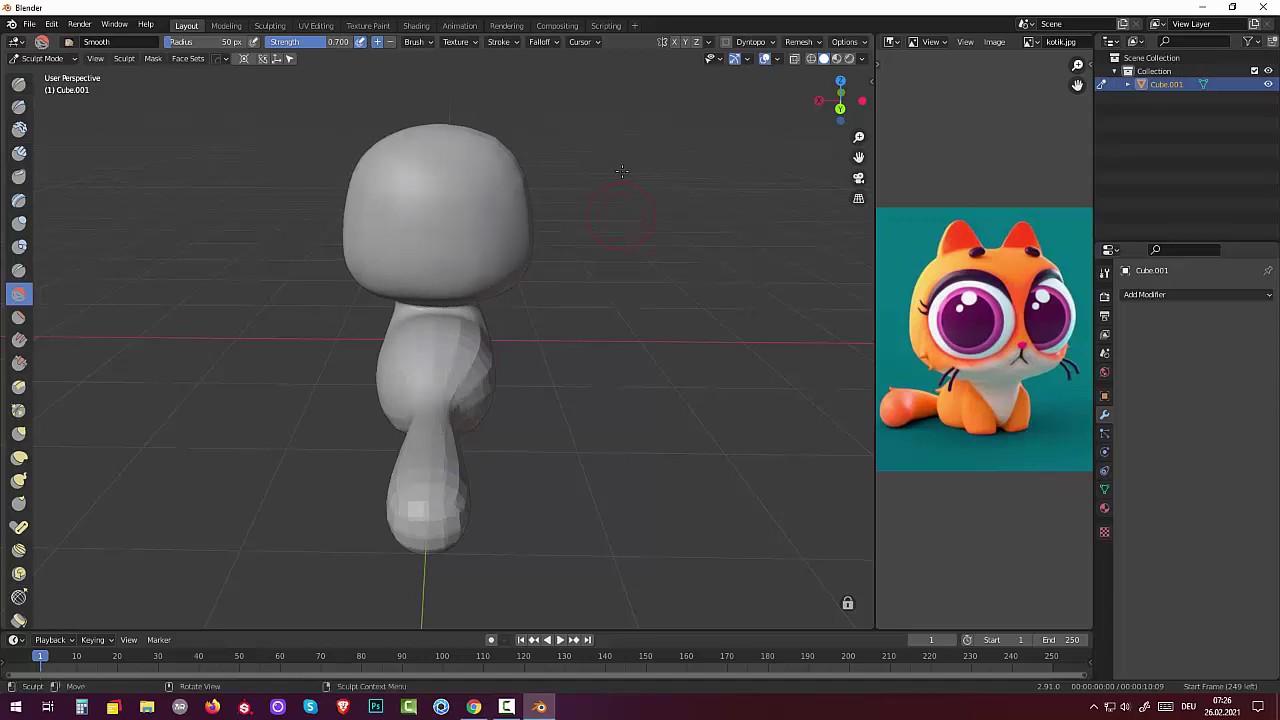
middle_click_drag(518, 256, 845, 342)
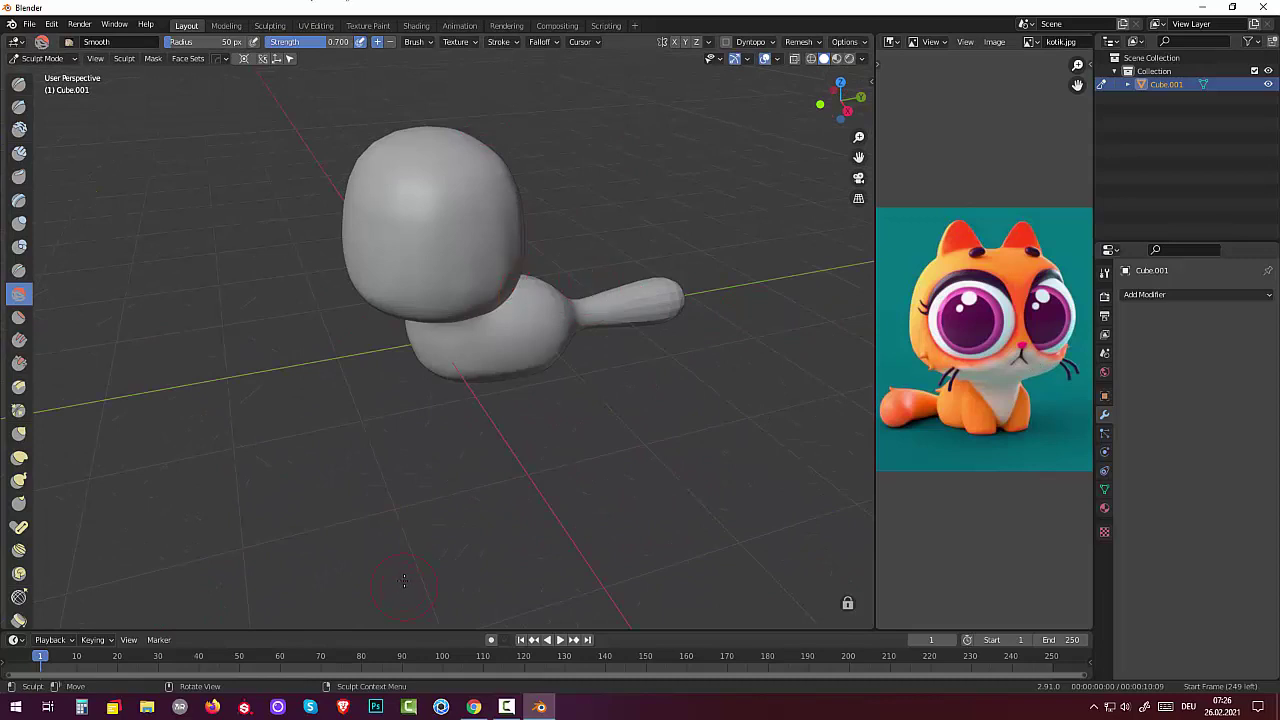
mouse_move(600, 300)
middle_mouse_down()
mouse_move(547, 500)
mouse_move(657, 500)
middle_mouse_up()
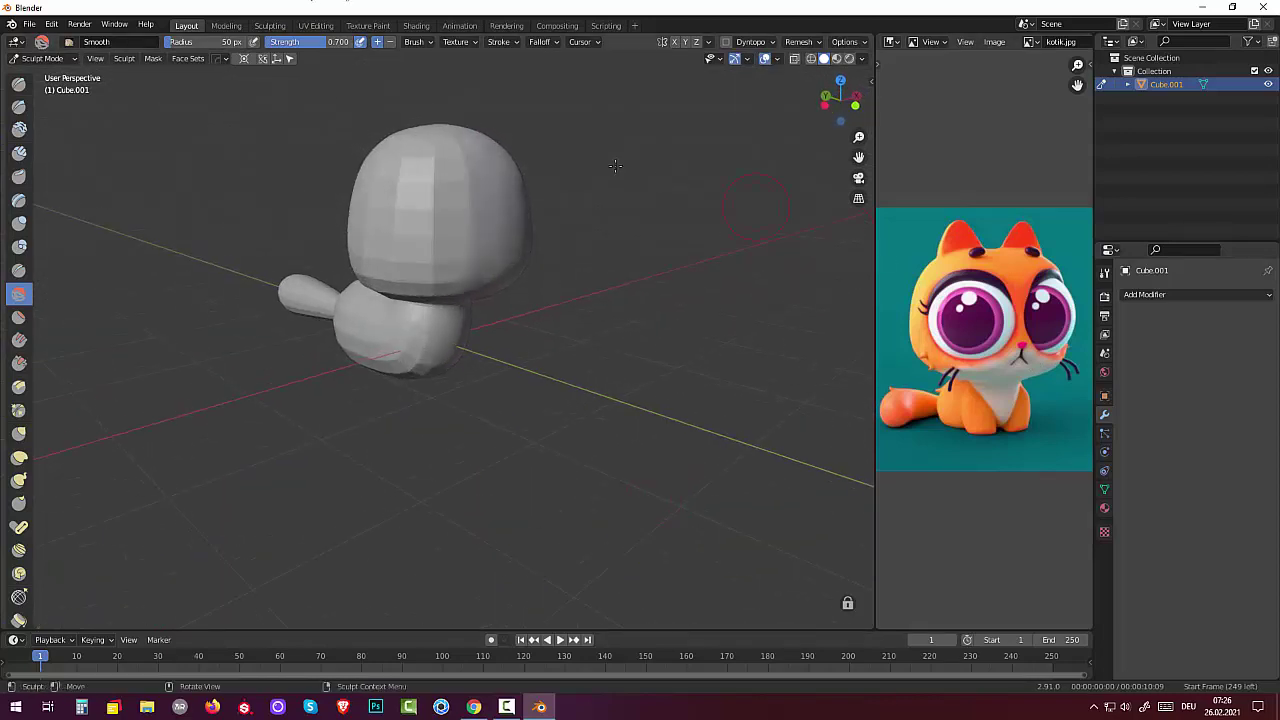
mouse_move(420, 166)
left_mouse_down()
mouse_move(501, 212)
mouse_move(504, 243)
mouse_move(326, 314)
mouse_move(406, 365)
mouse_move(296, 308)
left_mouse_up()
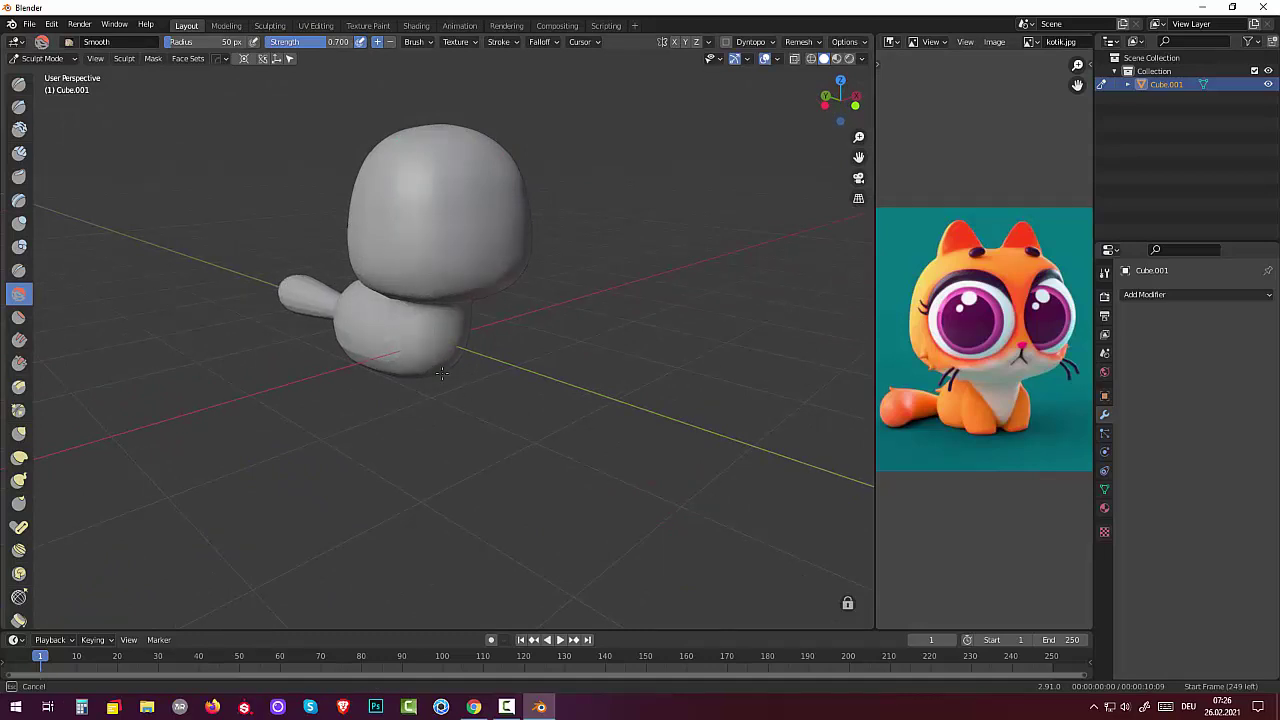
left_click_drag(441, 373, 547, 356)
middle_click_drag(447, 113, 532, 210)
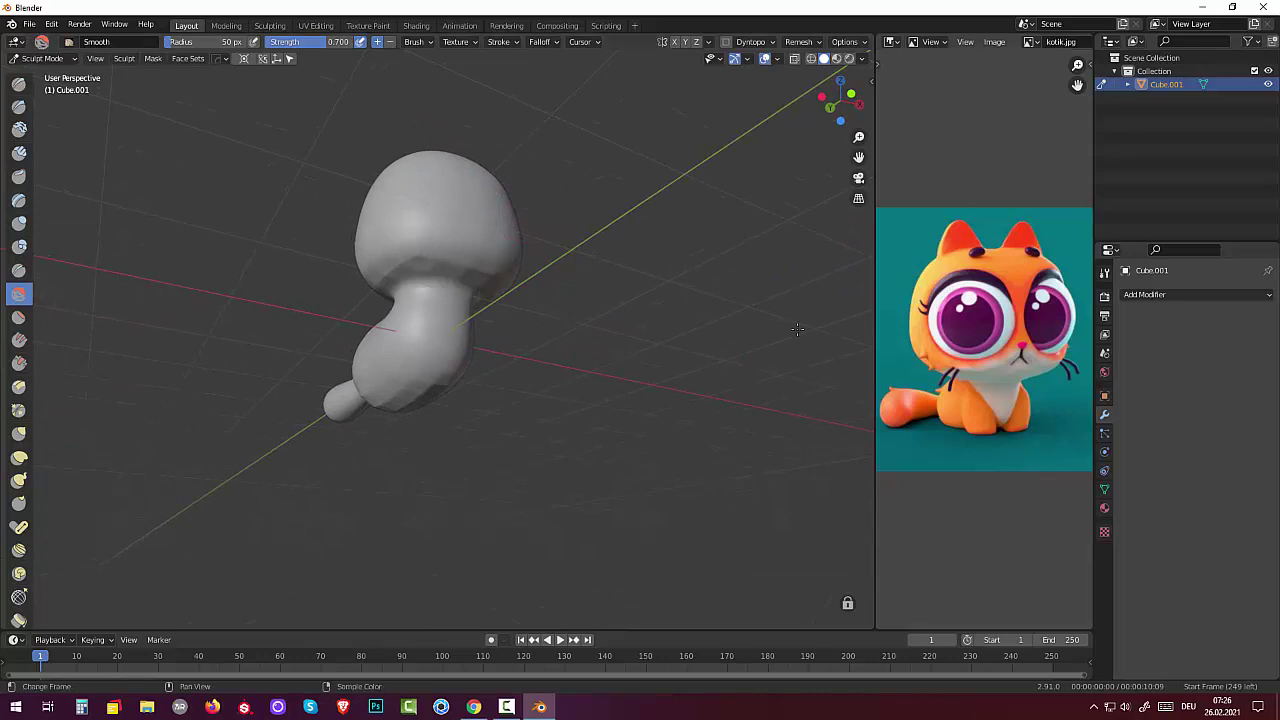
mouse_move(428, 294)
left_mouse_down()
mouse_move(384, 269)
mouse_move(356, 272)
mouse_move(372, 289)
left_mouse_up()
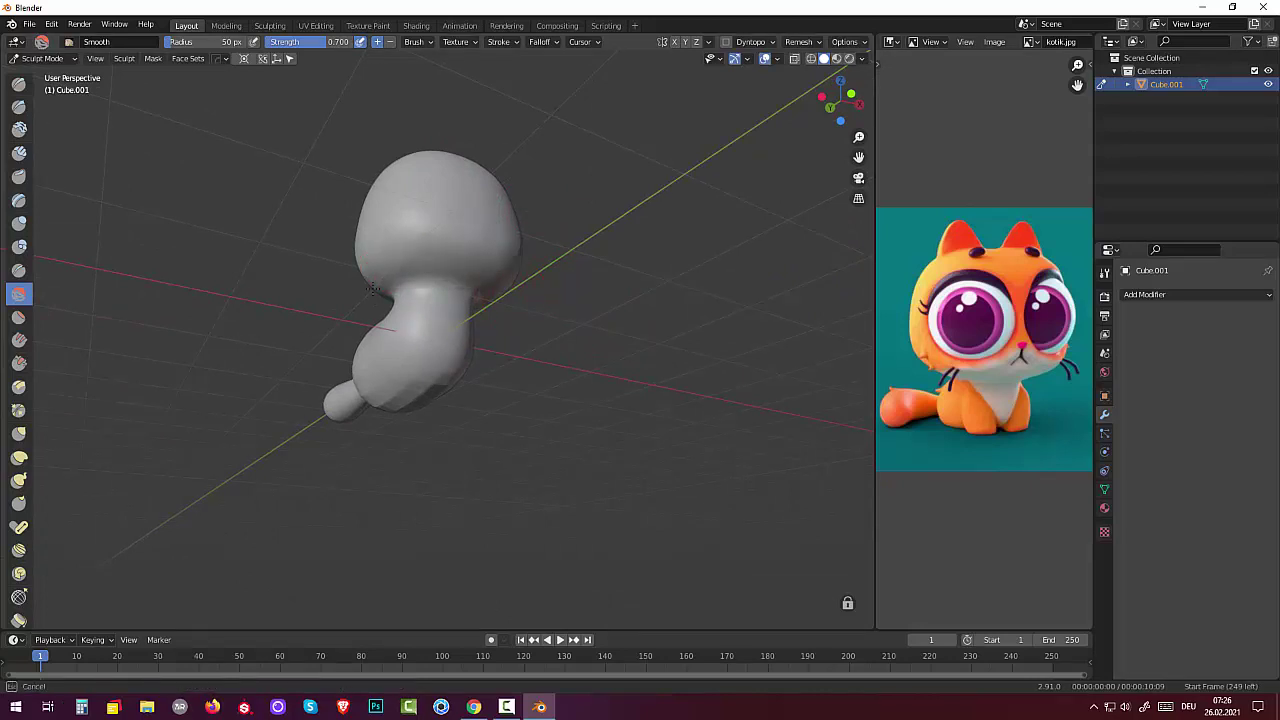
Smooth the body, lumpy back, side crease and tail, up from the tail junction to the head.
left_click_drag(476, 344, 1174, 390)
middle_click_drag(760, 420, 1000, 500)
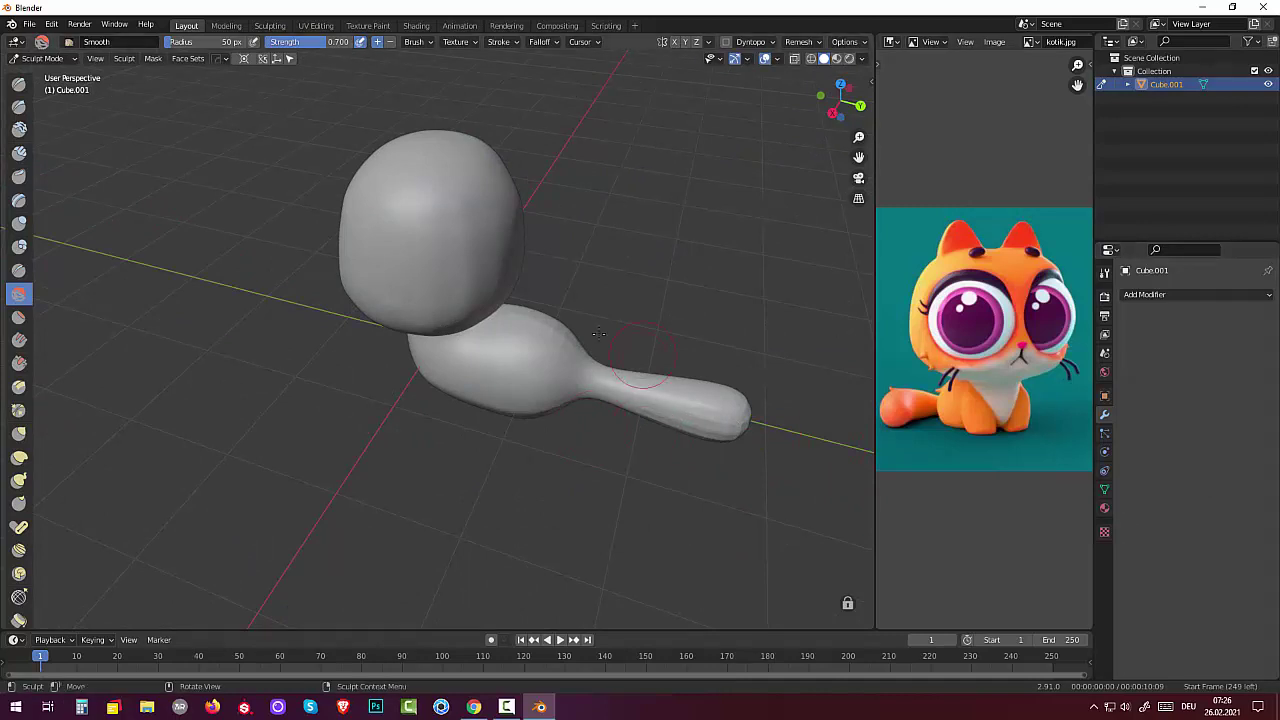
mouse_move(560, 345)
left_mouse_down()
mouse_move(529, 325)
mouse_move(658, 414)
mouse_move(737, 409)
mouse_move(745, 395)
left_mouse_up()
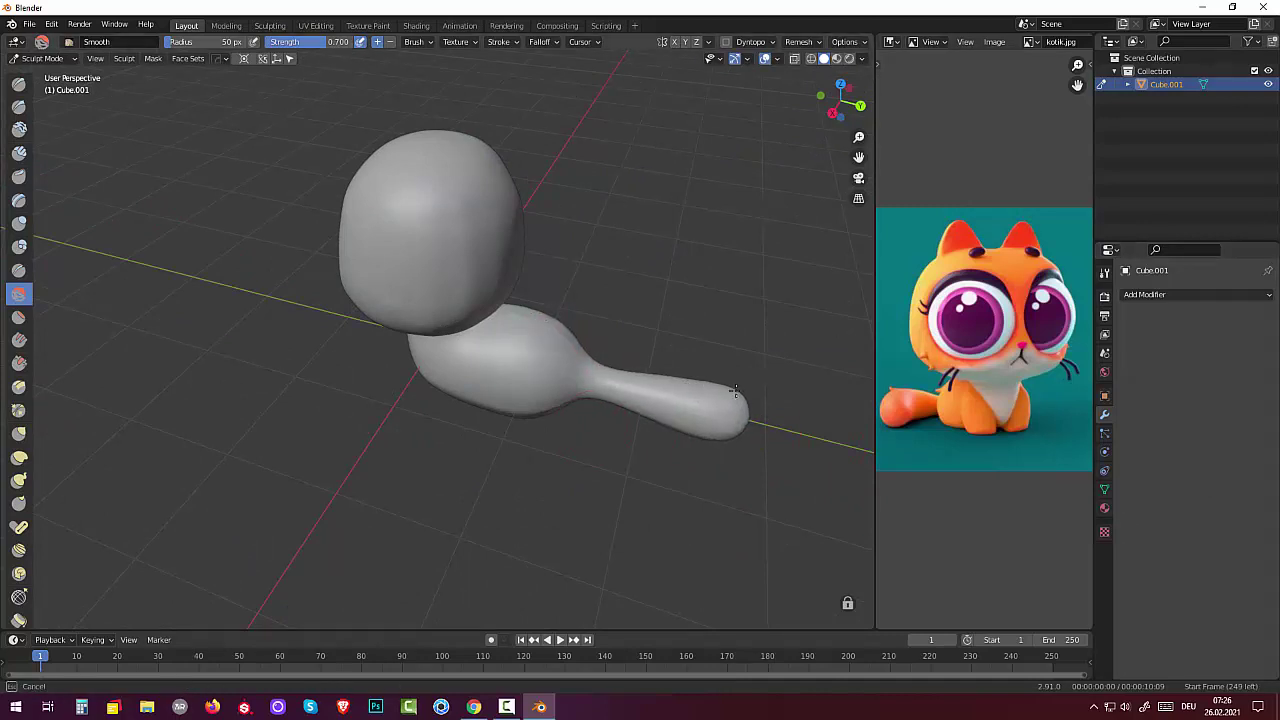
middle_click_drag(486, 357, 389, 221)
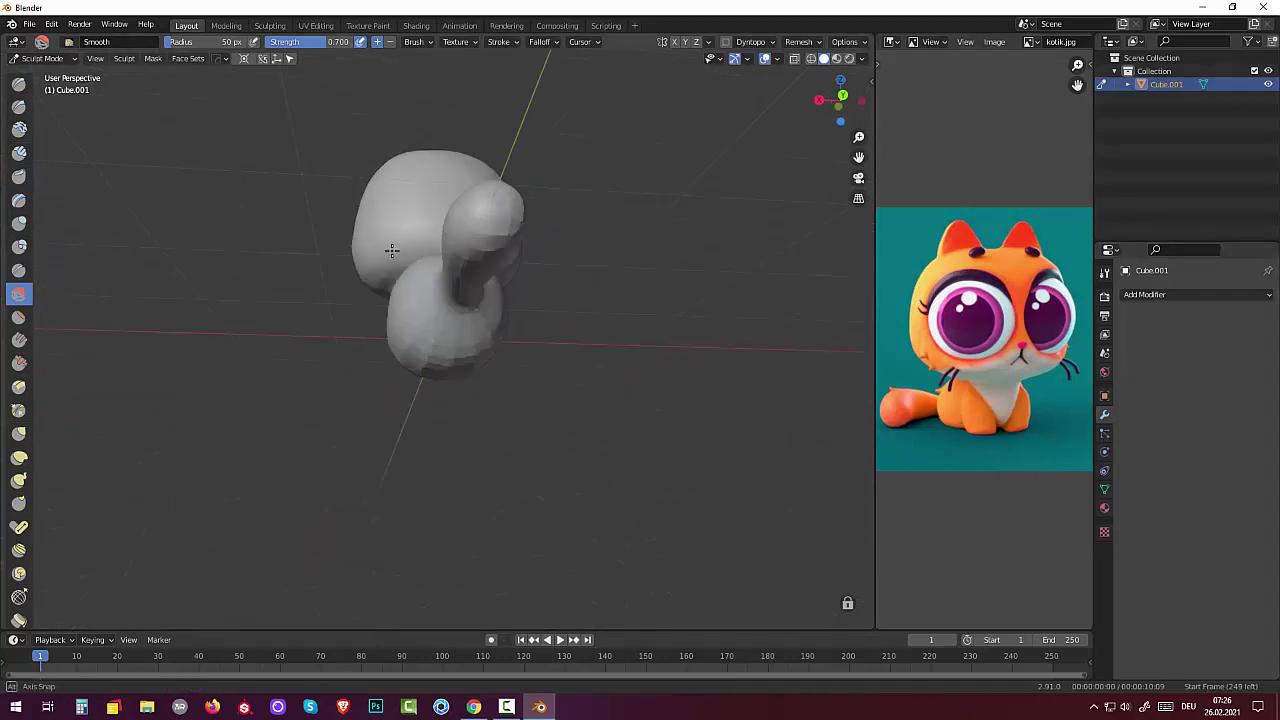
scroll(985, 340, "down", 1)
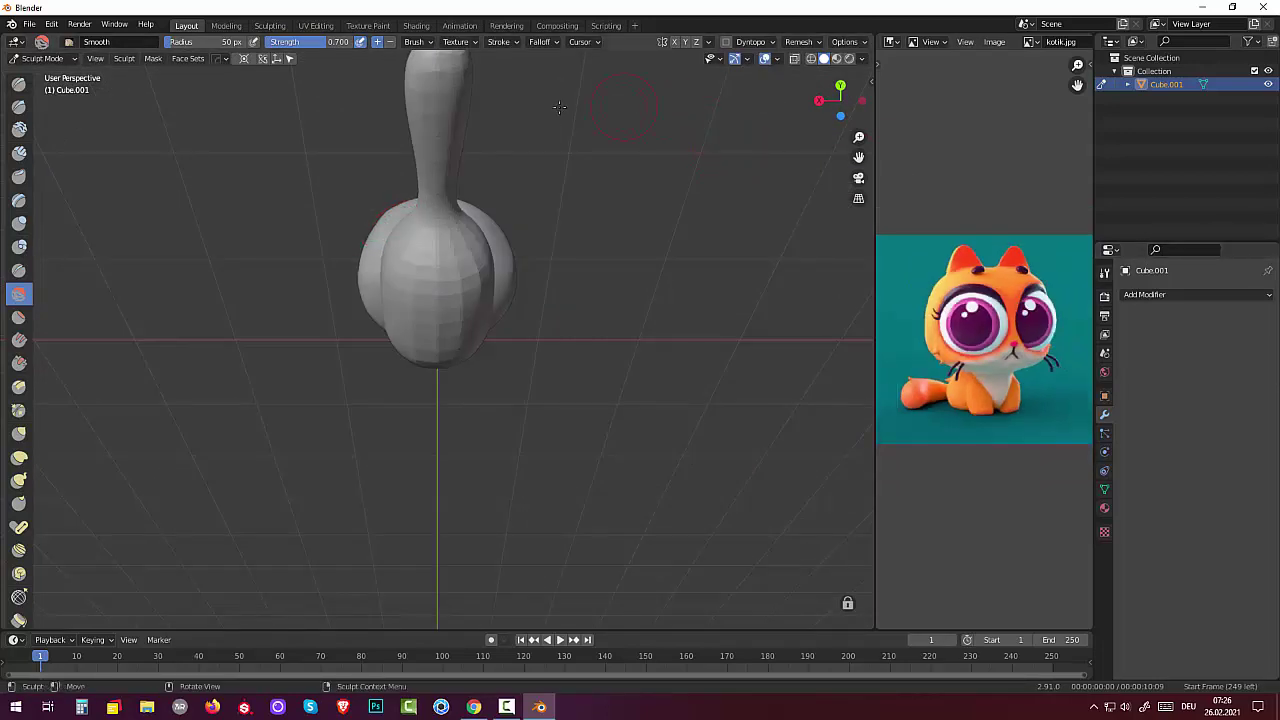
scroll(440, 200, "down", 1)
mouse_move(440, 150)
left_mouse_down()
mouse_move(455, 131)
mouse_move(440, 200)
mouse_move(459, 258)
left_mouse_up()
left_click_drag(500, 298, 482, 323)
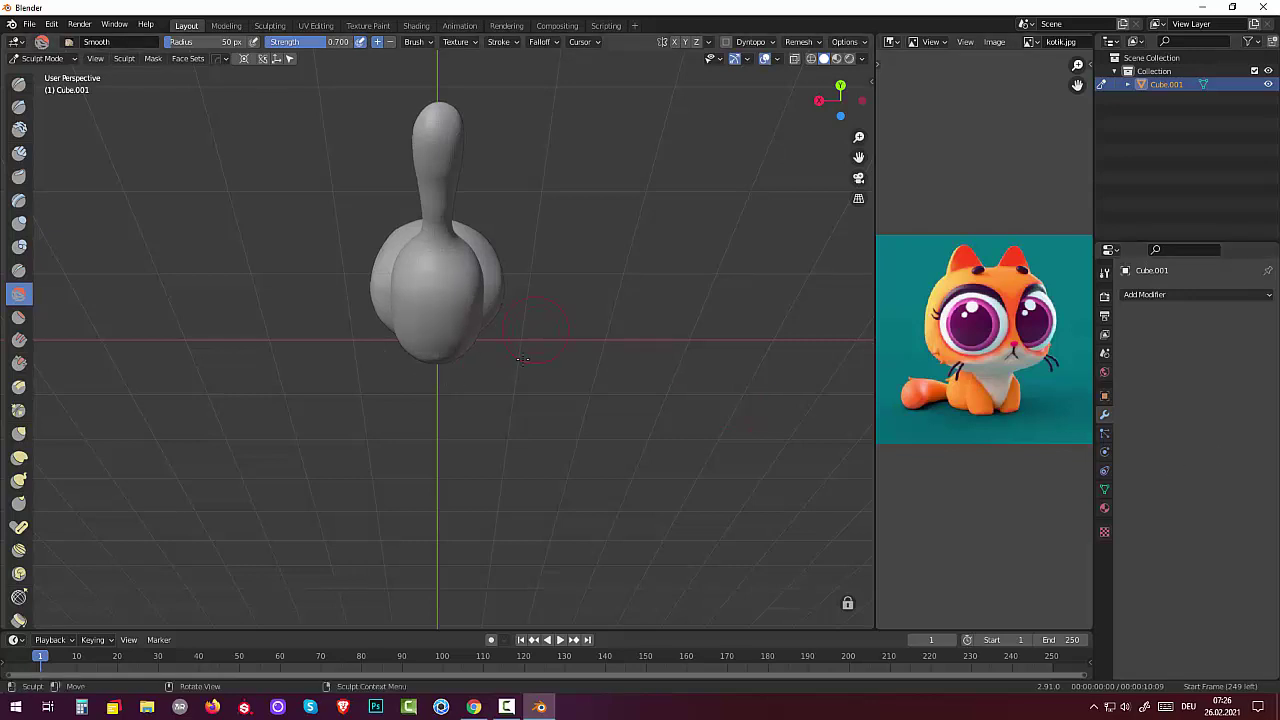
mouse_move(470, 353)
middle_mouse_down()
mouse_move(403, 393)
mouse_move(430, 390)
middle_mouse_up()
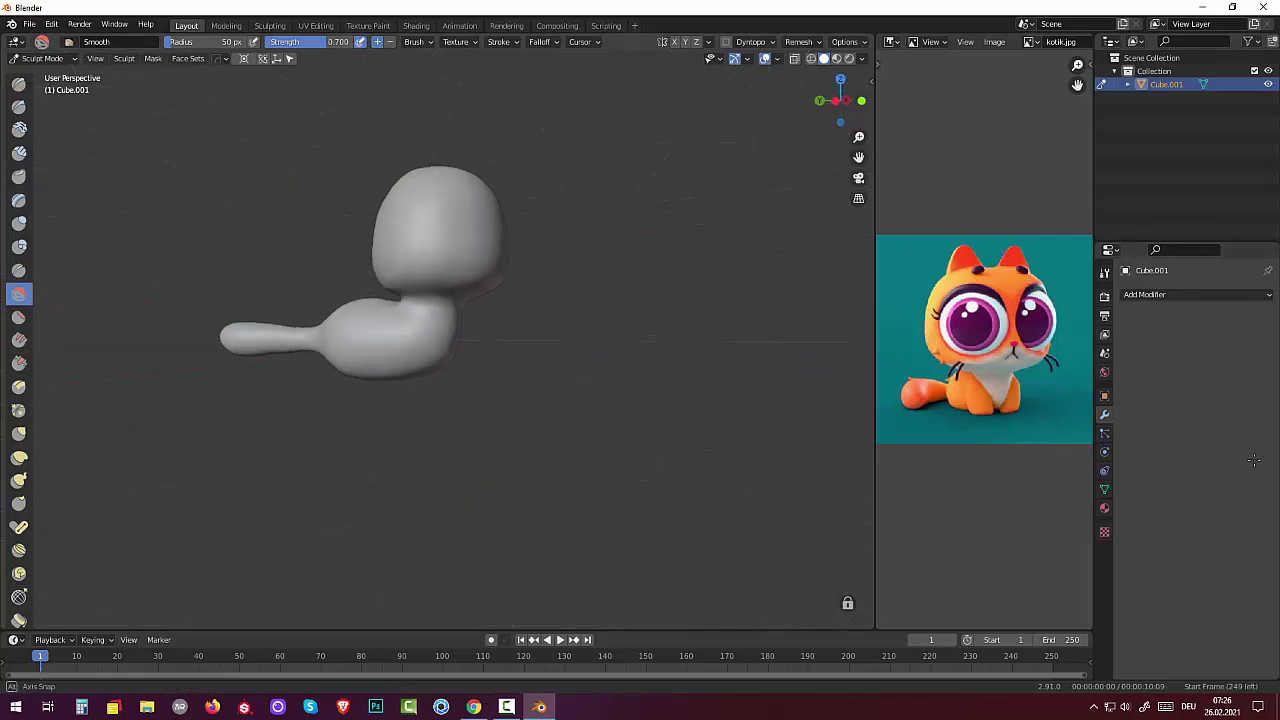
mouse_move(346, 337)
left_mouse_down()
mouse_move(485, 217)
mouse_move(457, 176)
left_mouse_up()
mouse_move(544, 206)
middle_mouse_down()
mouse_move(471, 214)
mouse_move(368, 200)
mouse_move(548, 286)
middle_mouse_up()
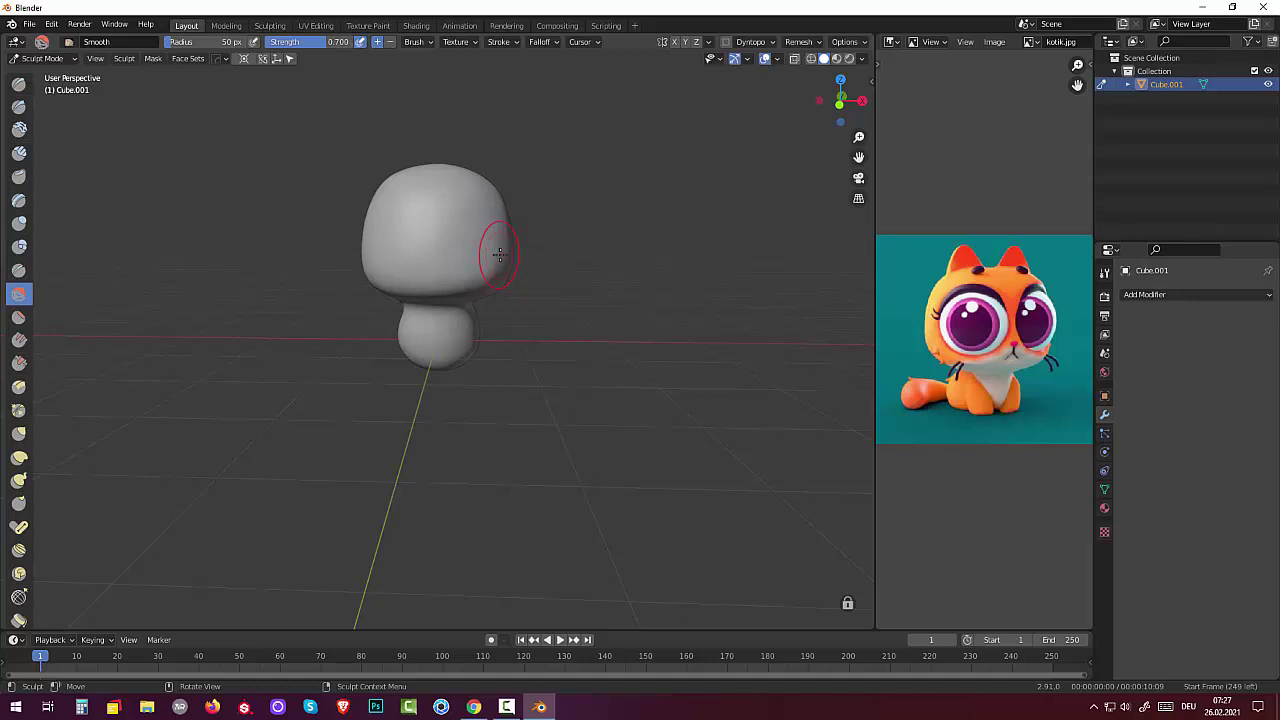
middle_click_drag(496, 318, 485, 338)
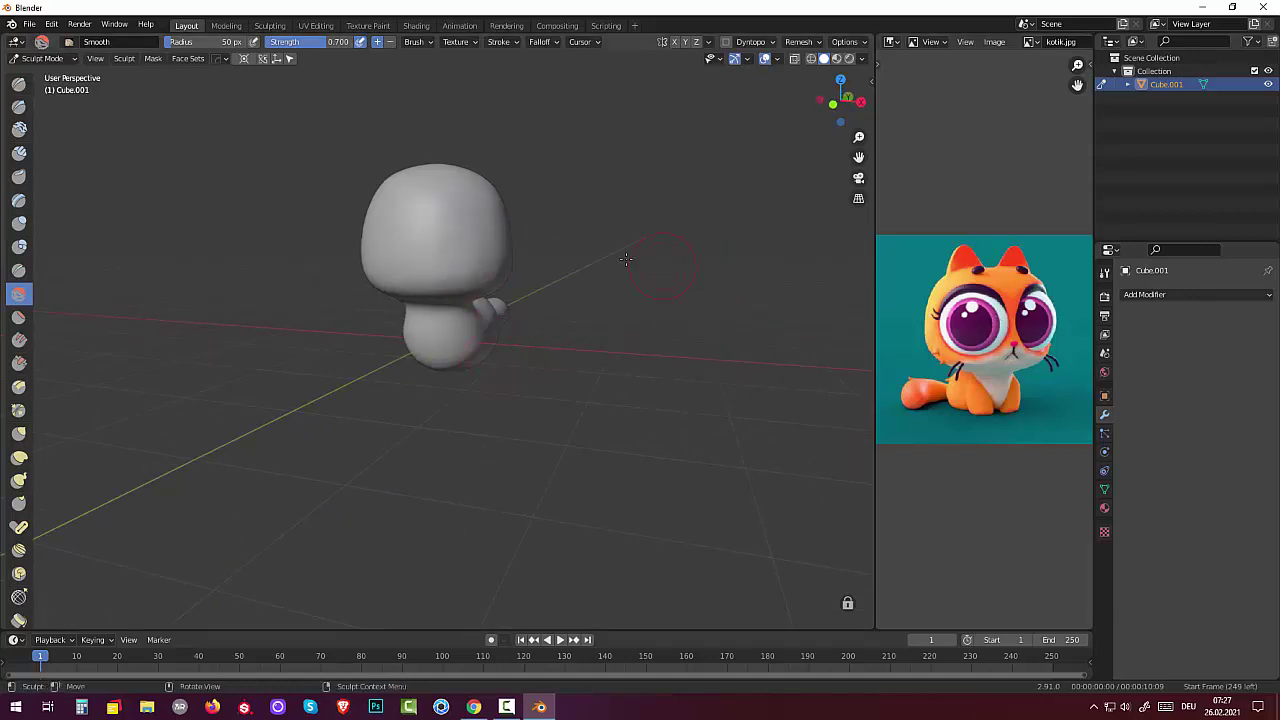
mouse_move(36, 294)
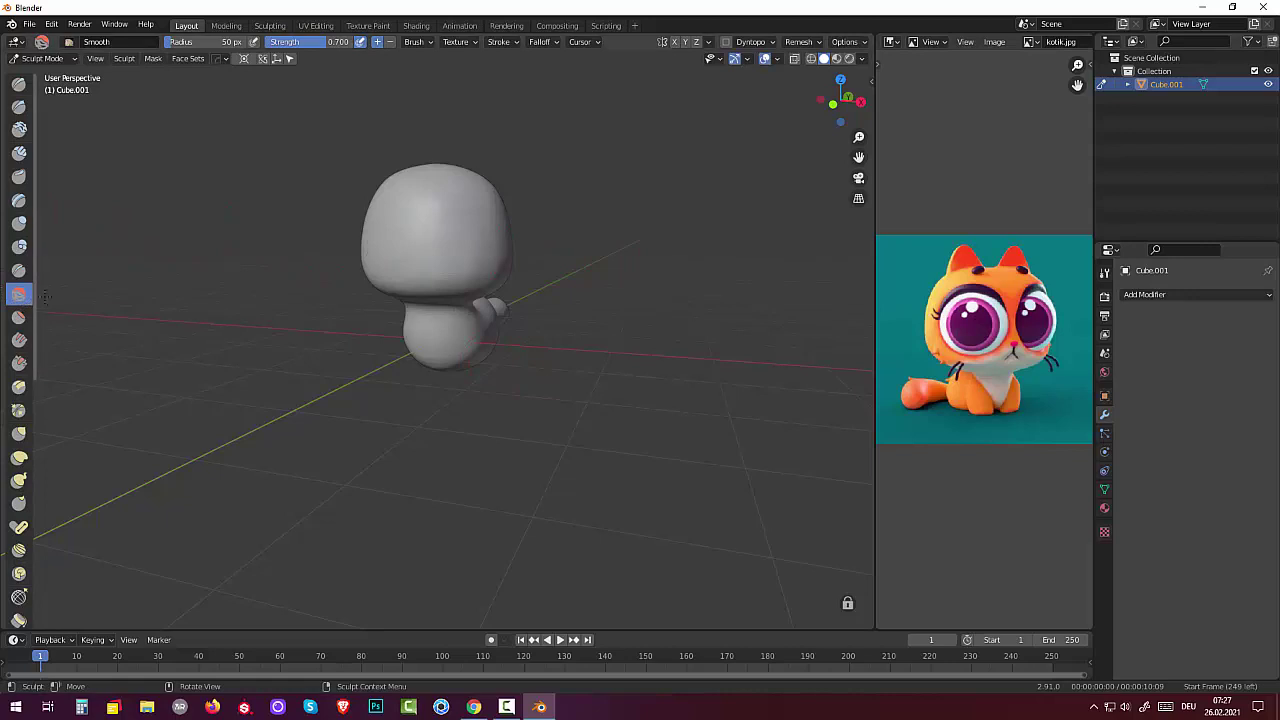
Flatten the underside and lower edge of the head above the neck with the Scrape brush.
left_click(19, 364)
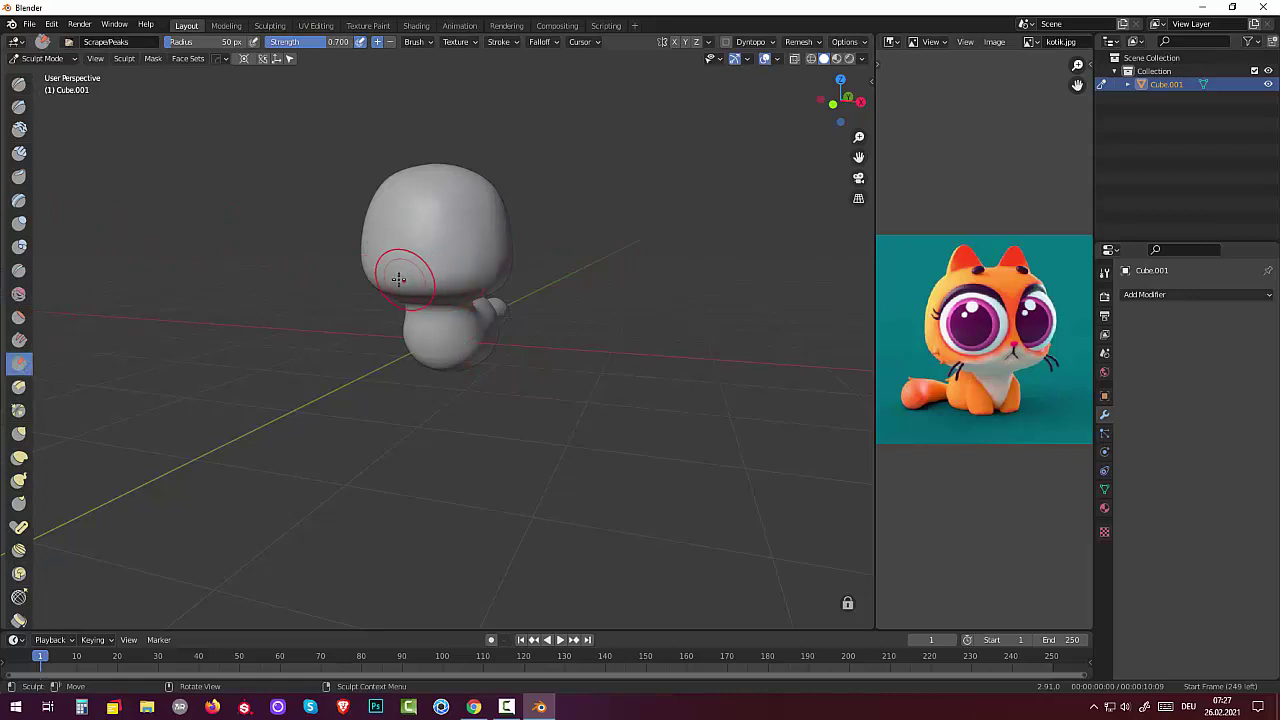
mouse_move(375, 271)
left_mouse_down()
mouse_move(406, 289)
mouse_move(386, 284)
mouse_move(462, 283)
mouse_move(403, 267)
mouse_move(400, 278)
mouse_move(433, 286)
left_mouse_up()
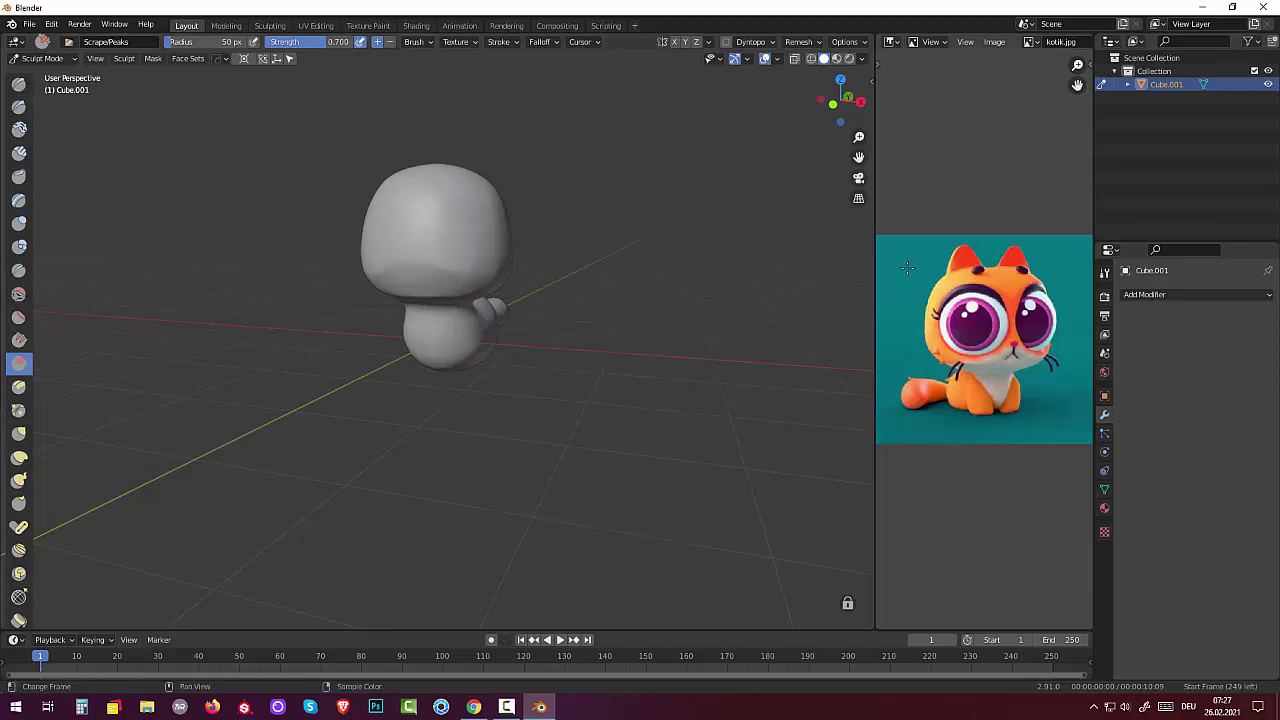
key("ctrl")
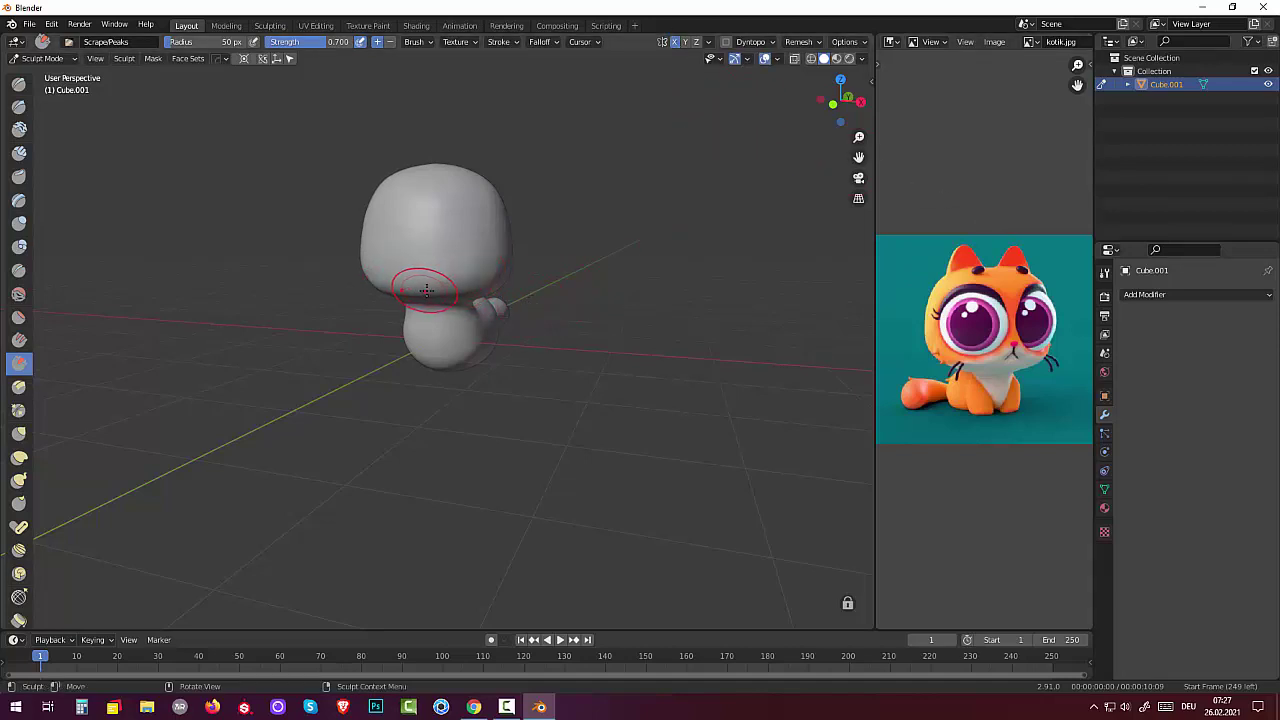
middle_click_drag(696, 304, 640, 250)
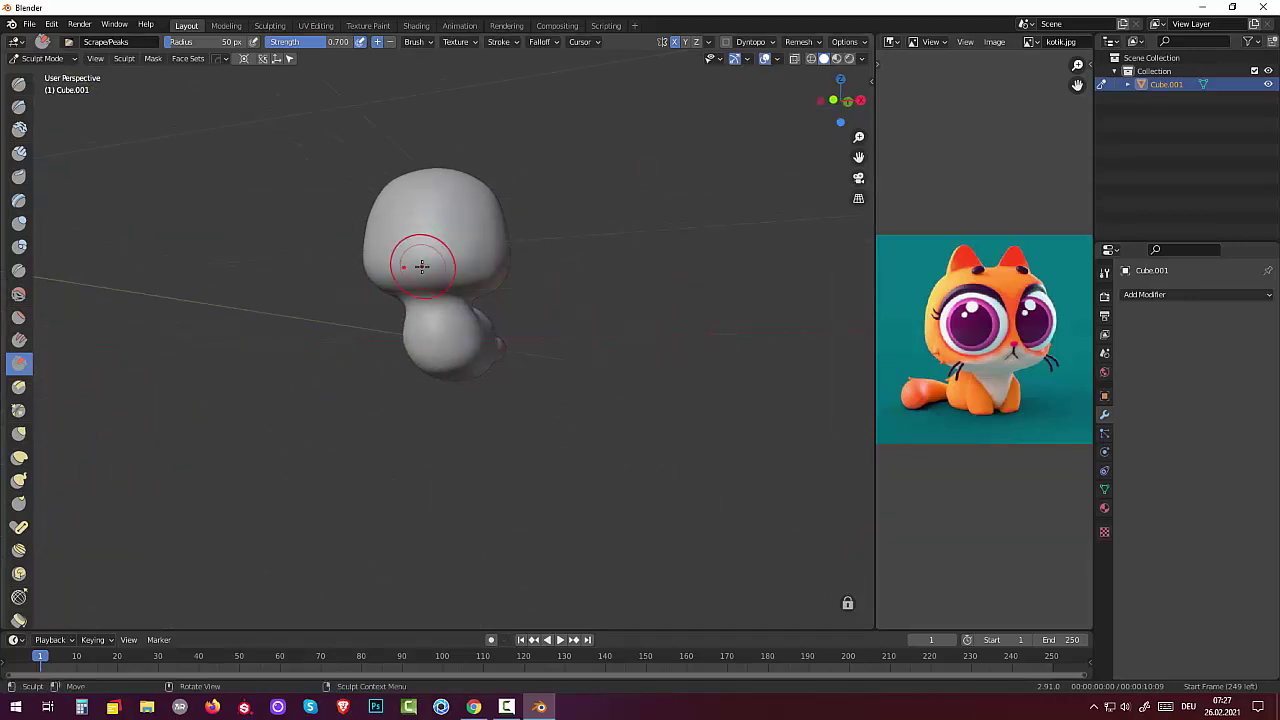
mouse_move(425, 253)
left_mouse_down()
mouse_move(411, 257)
mouse_move(447, 274)
left_mouse_up()
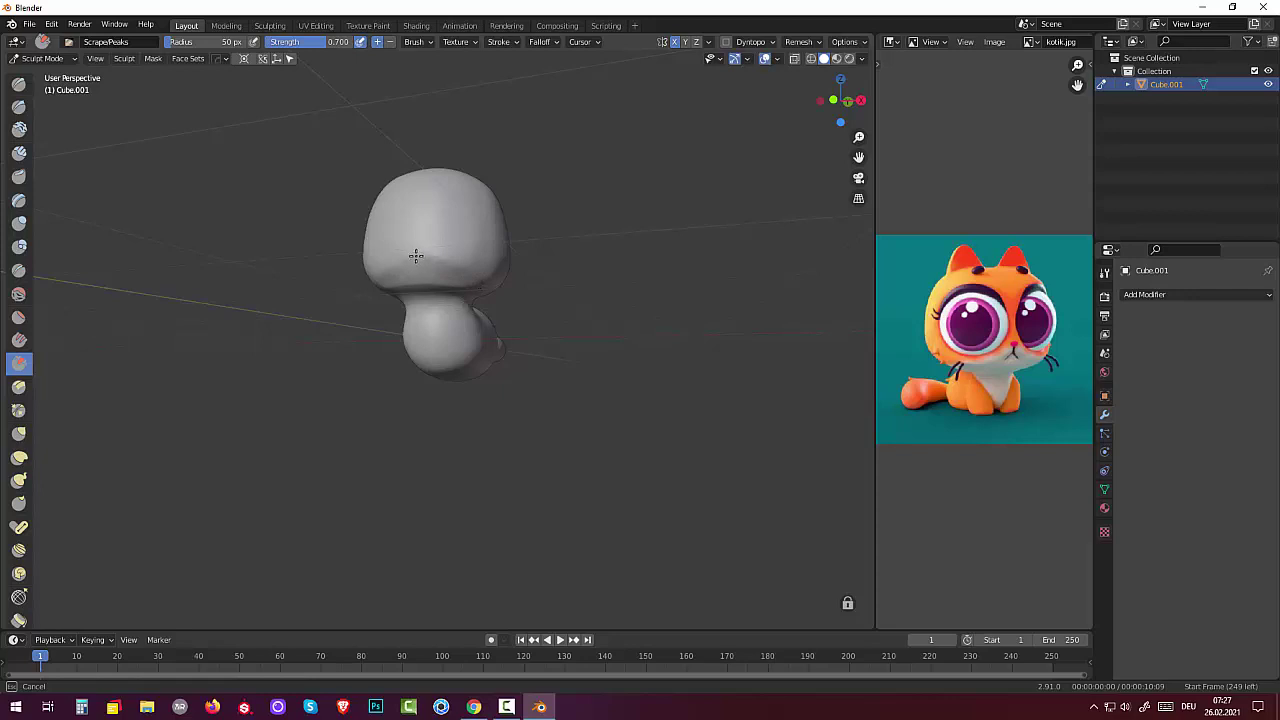
mouse_move(407, 285)
left_mouse_down()
mouse_move(393, 284)
mouse_move(443, 251)
mouse_move(414, 258)
left_mouse_up()
mouse_move(421, 285)
left_mouse_down()
mouse_move(434, 262)
mouse_move(481, 282)
left_mouse_up()
mouse_move(373, 289)
left_mouse_down()
mouse_move(400, 257)
mouse_move(382, 281)
mouse_move(470, 273)
left_mouse_up()
middle_click_drag(636, 303, 553, 352)
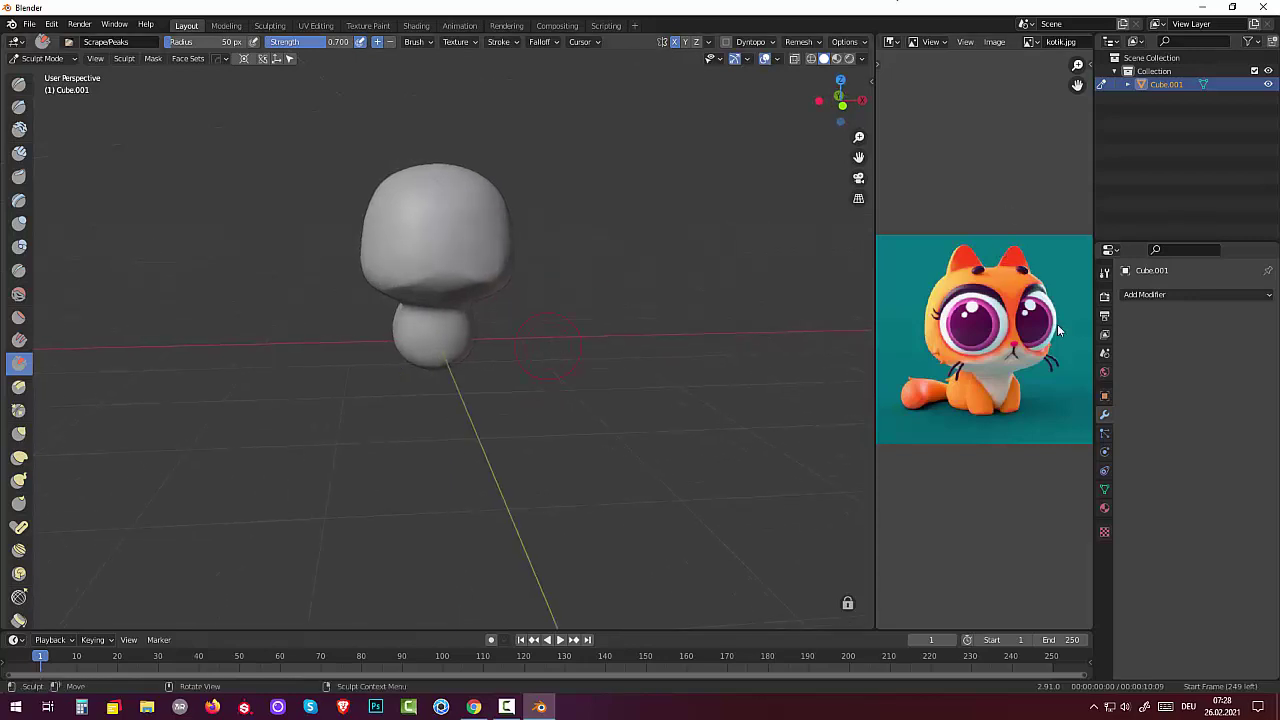
mouse_move(449, 327)
left_mouse_down()
mouse_move(444, 277)
mouse_move(474, 294)
mouse_move(405, 295)
mouse_move(442, 276)
left_mouse_up()
mouse_move(20, 226)
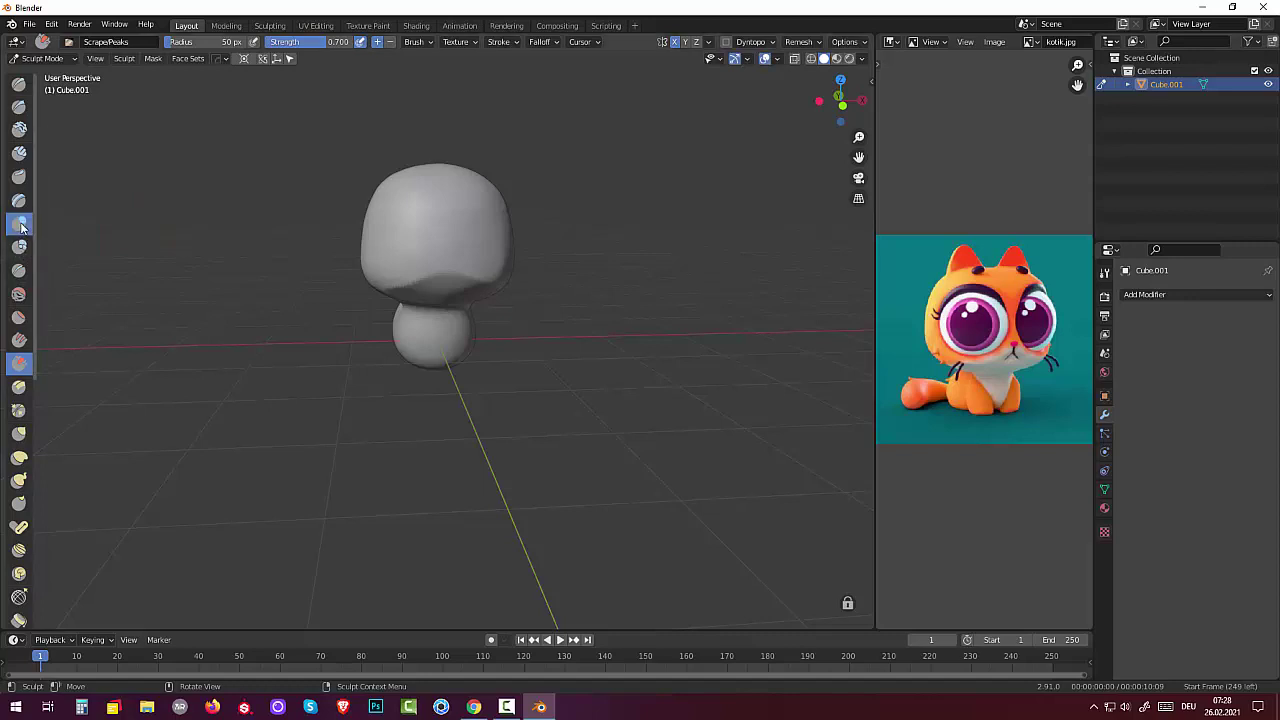
Try a Blob bulge under the head, then undo it.
left_click(21, 225)
left_click(20, 246)
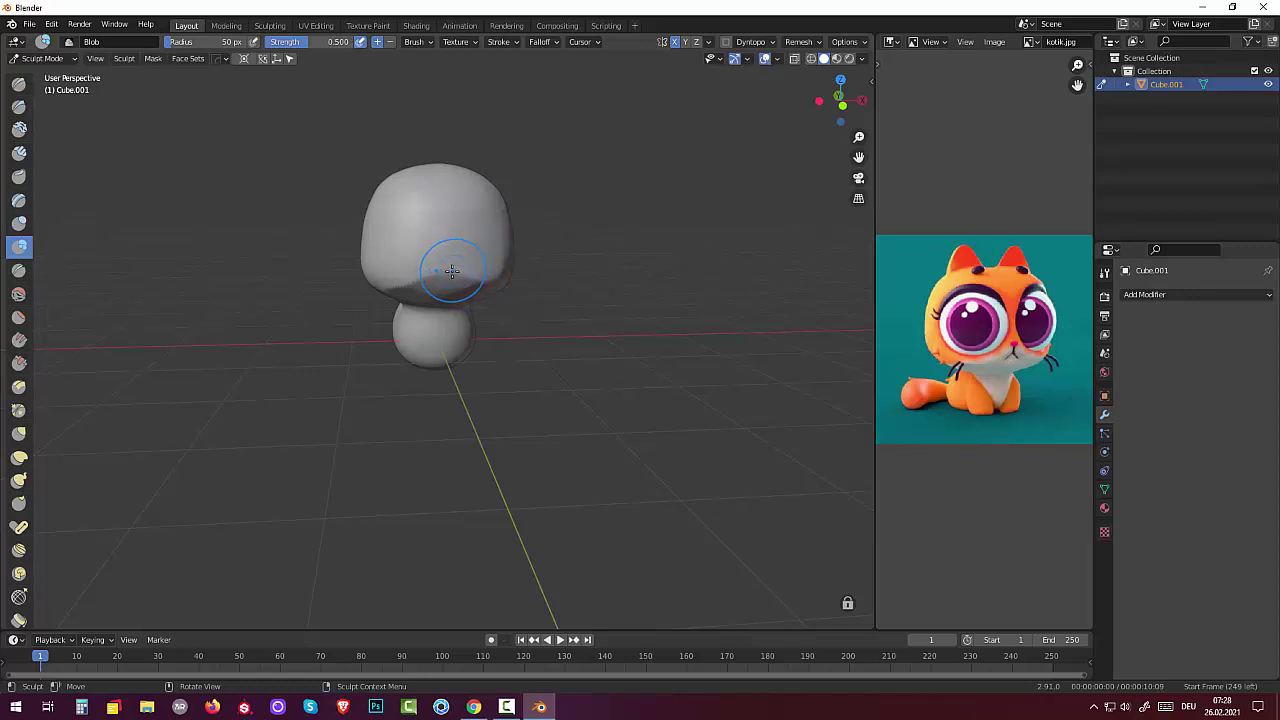
left_click(452, 270)
left_click_drag(453, 269, 445, 267)
key("ctrl")
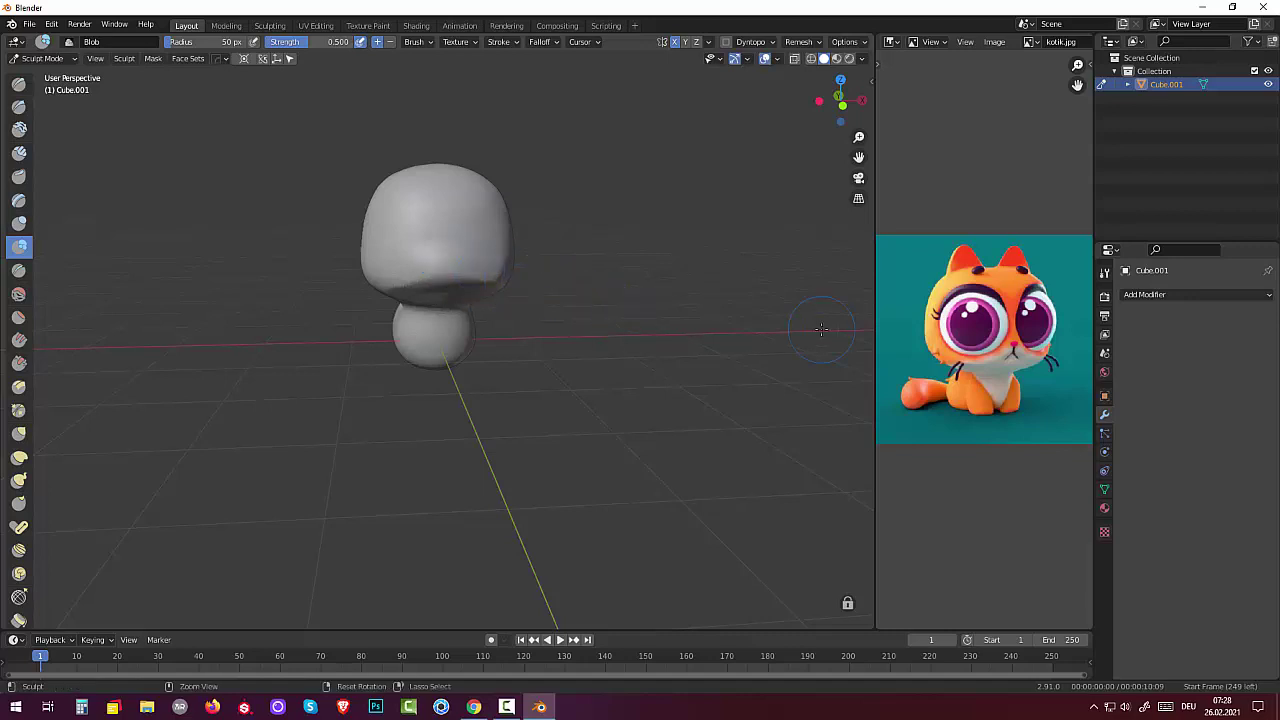
key("ctrl+z")
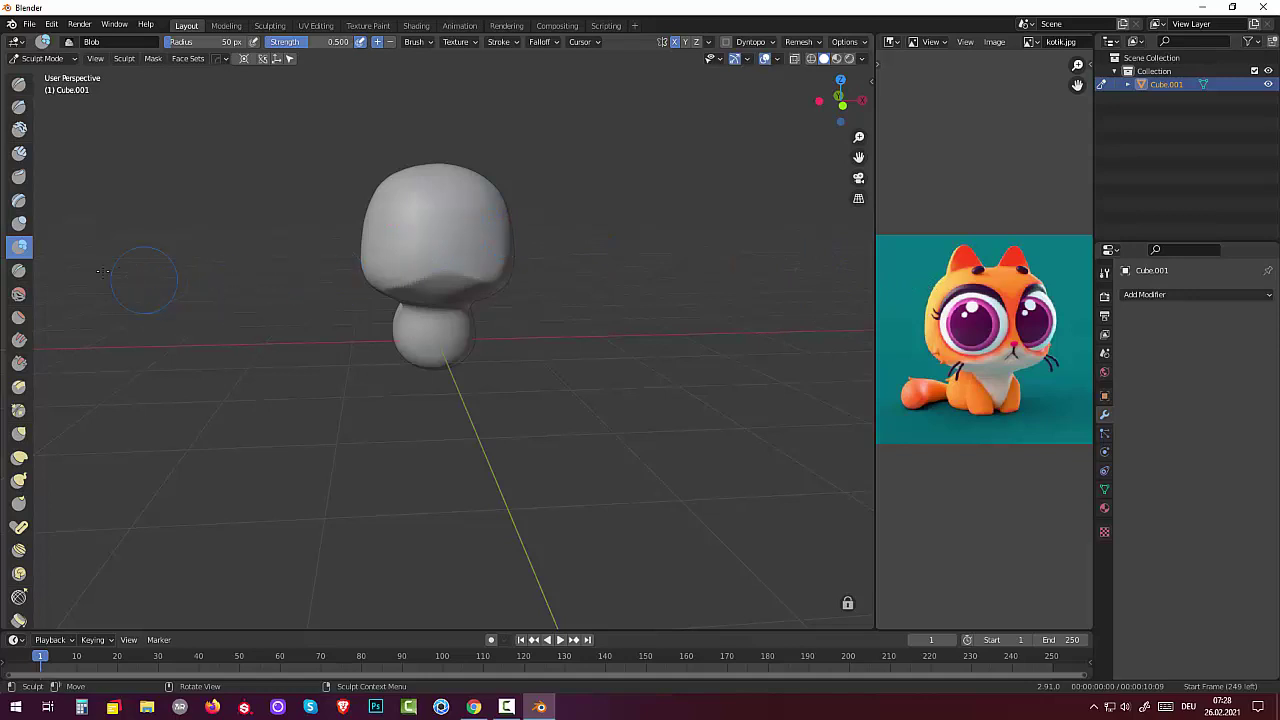
Smooth the top of the body below the head, then reselect the Blob brush.
left_click(19, 295)
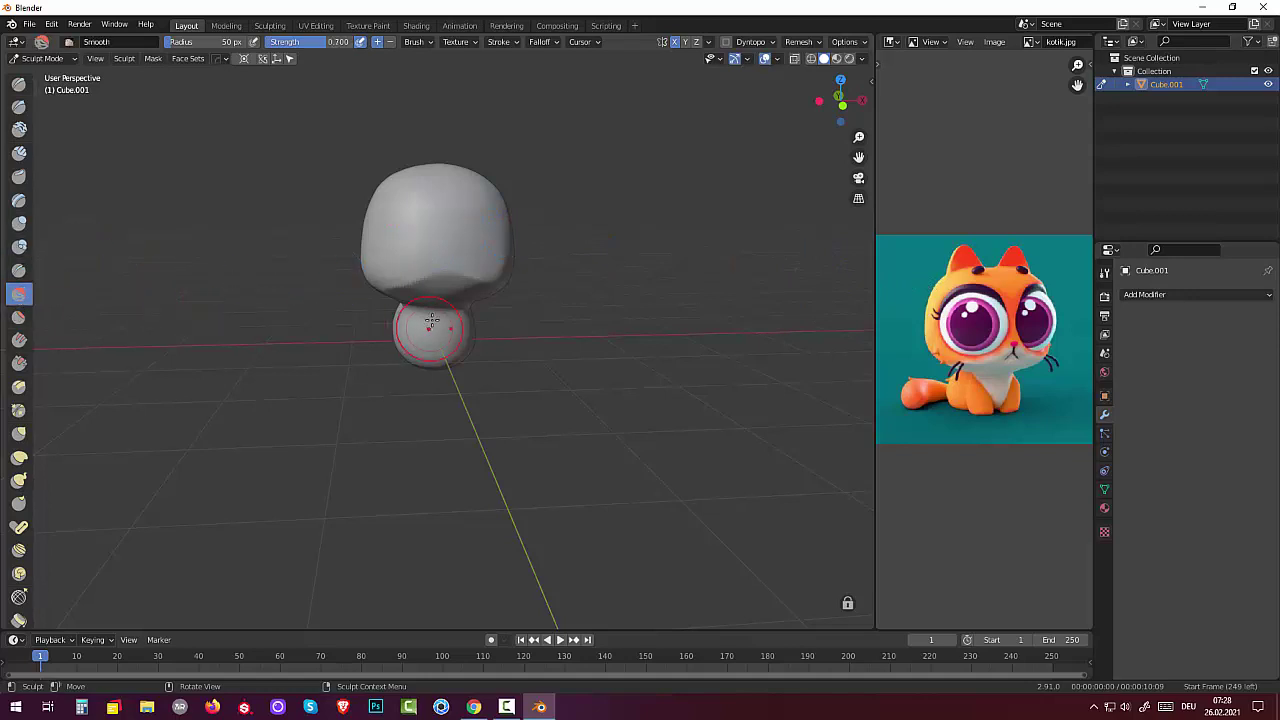
mouse_move(435, 305)
left_mouse_down()
mouse_move(469, 285)
mouse_move(404, 276)
mouse_move(509, 282)
mouse_move(423, 306)
left_mouse_up()
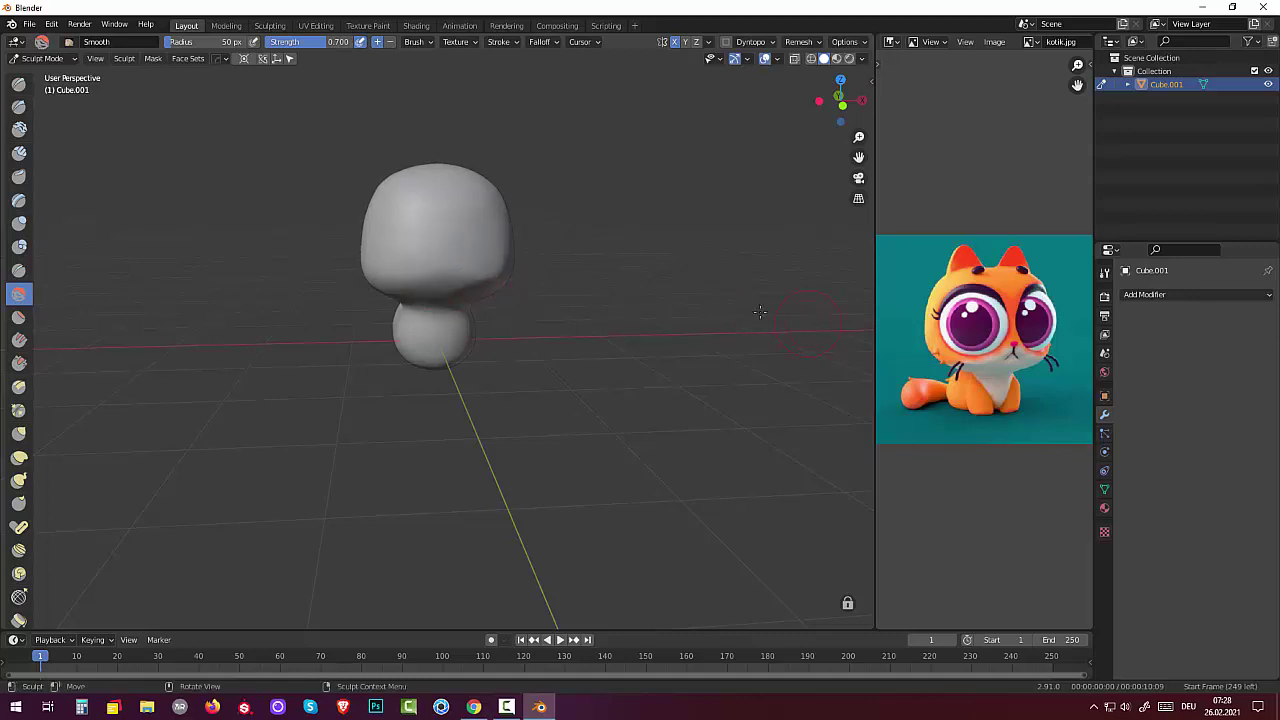
left_click(19, 248)
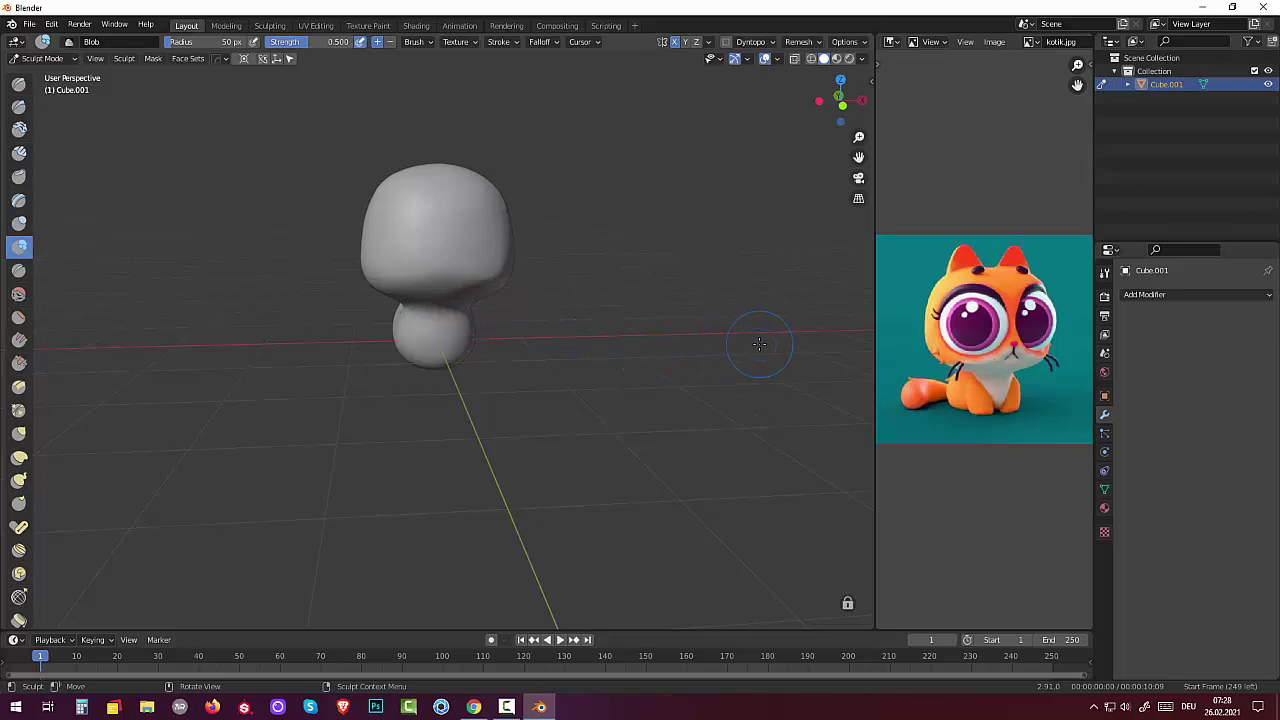
Try Draw-brush ridges and small bumps on the face, shrinking the radius and undoing each.
left_click(19, 84)
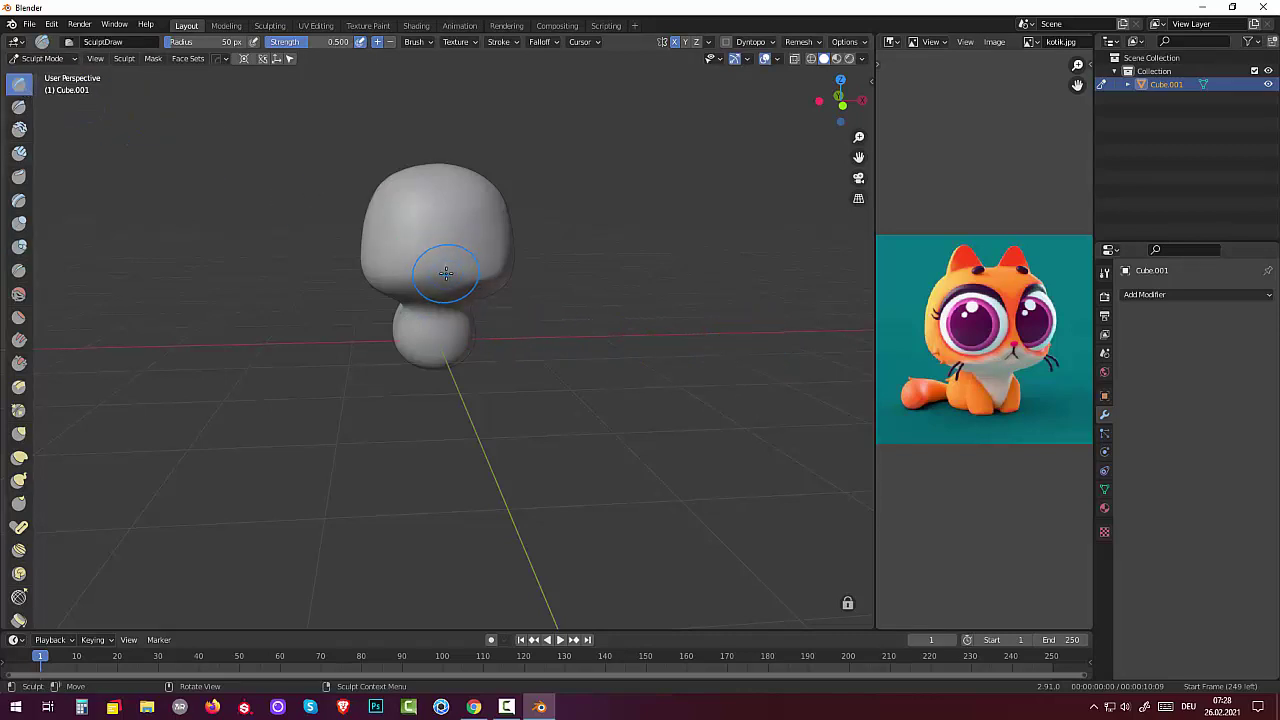
left_click_drag(455, 271, 430, 272)
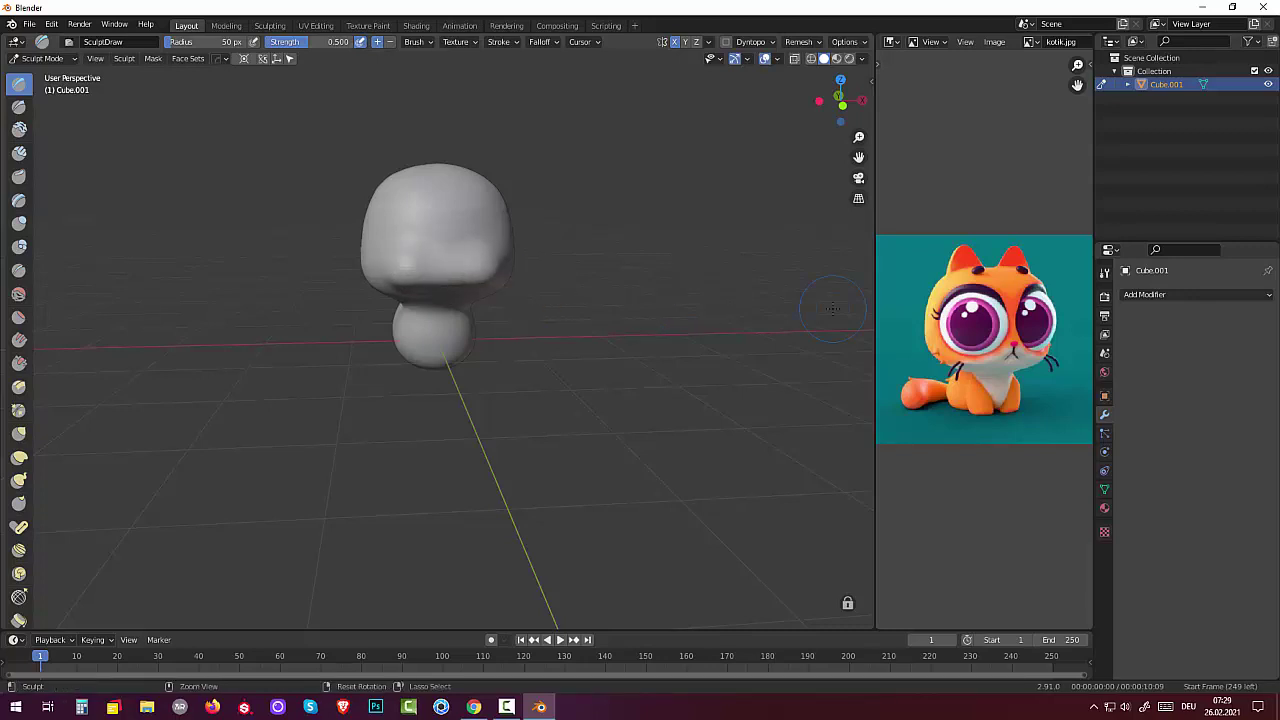
key("ctrl+z")
key("ctrl+z")
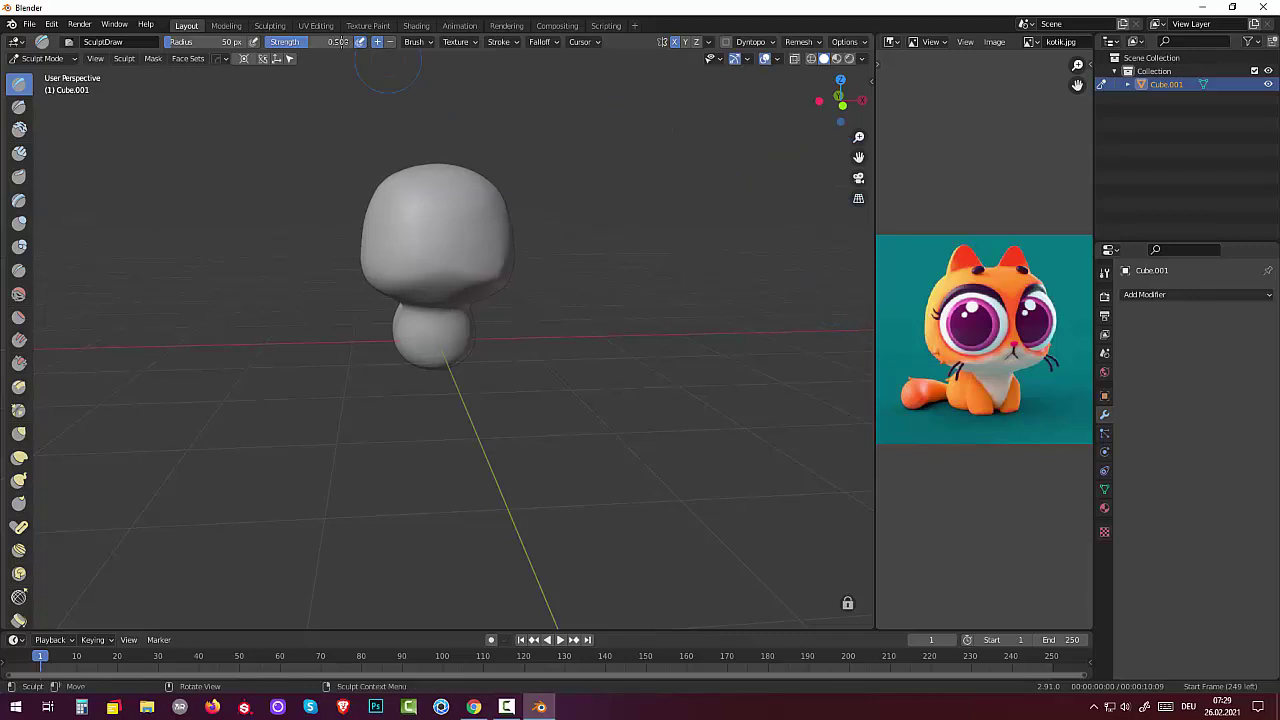
left_click_drag(177, 43, 165, 45)
left_click_drag(465, 278, 442, 272)
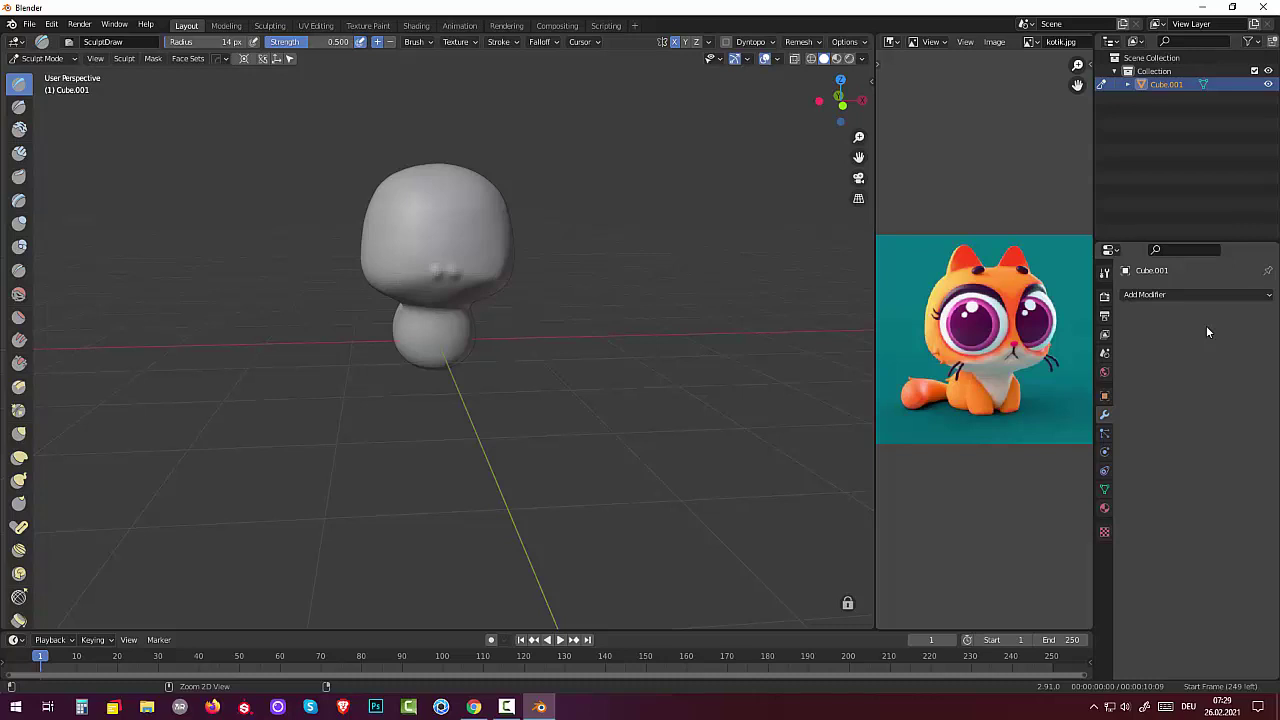
key("ctrl+z")
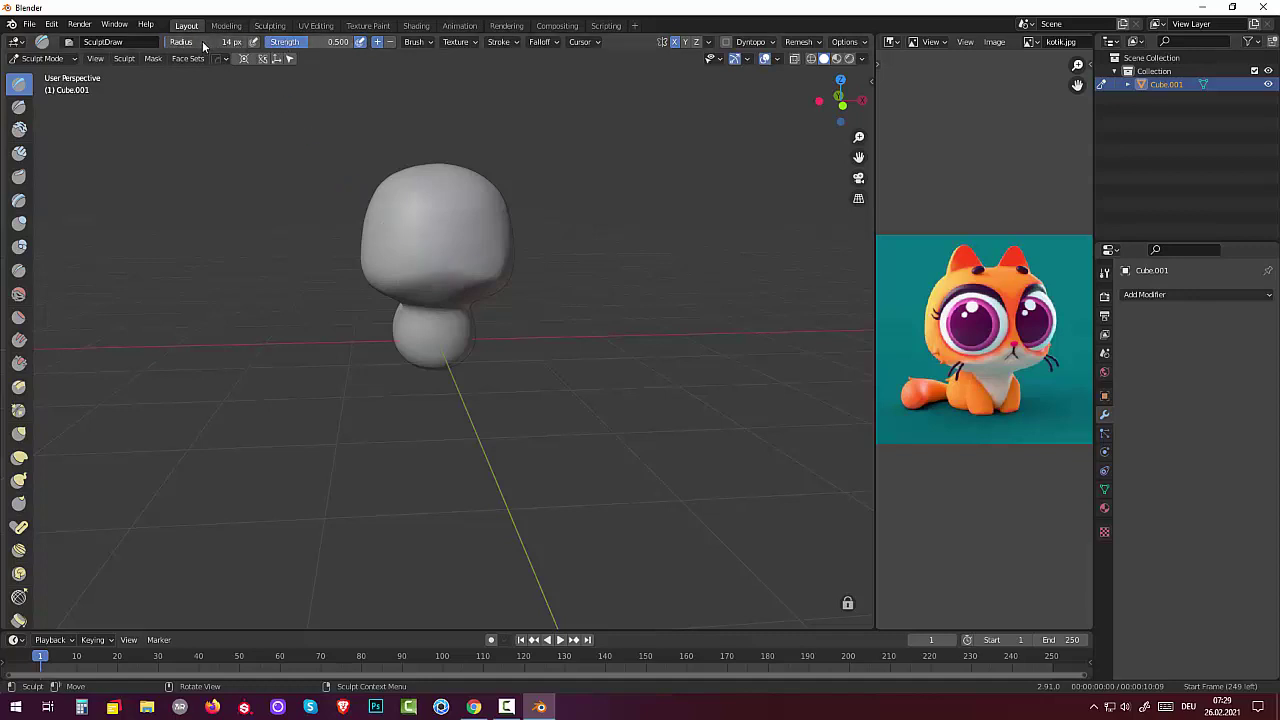
Zoom in and sculpt two small rounded muzzle bumps on the lower front of the head.
scroll(200, 45, "up", 1, "ctrl")
scroll(200, 45, "up", 1, "ctrl")
scroll(200, 46, "up", 2, "ctrl")
left_click_drag(449, 277, 455, 274)
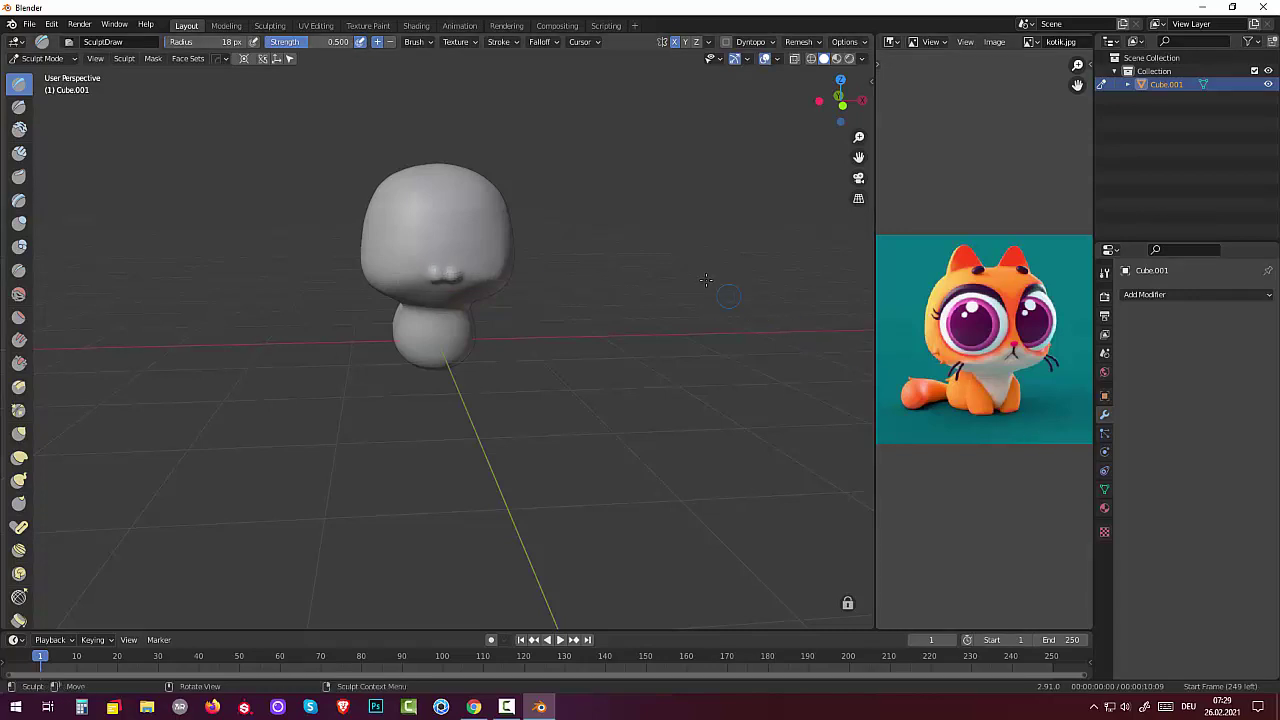
left_click_drag(448, 271, 452, 274)
key("m")
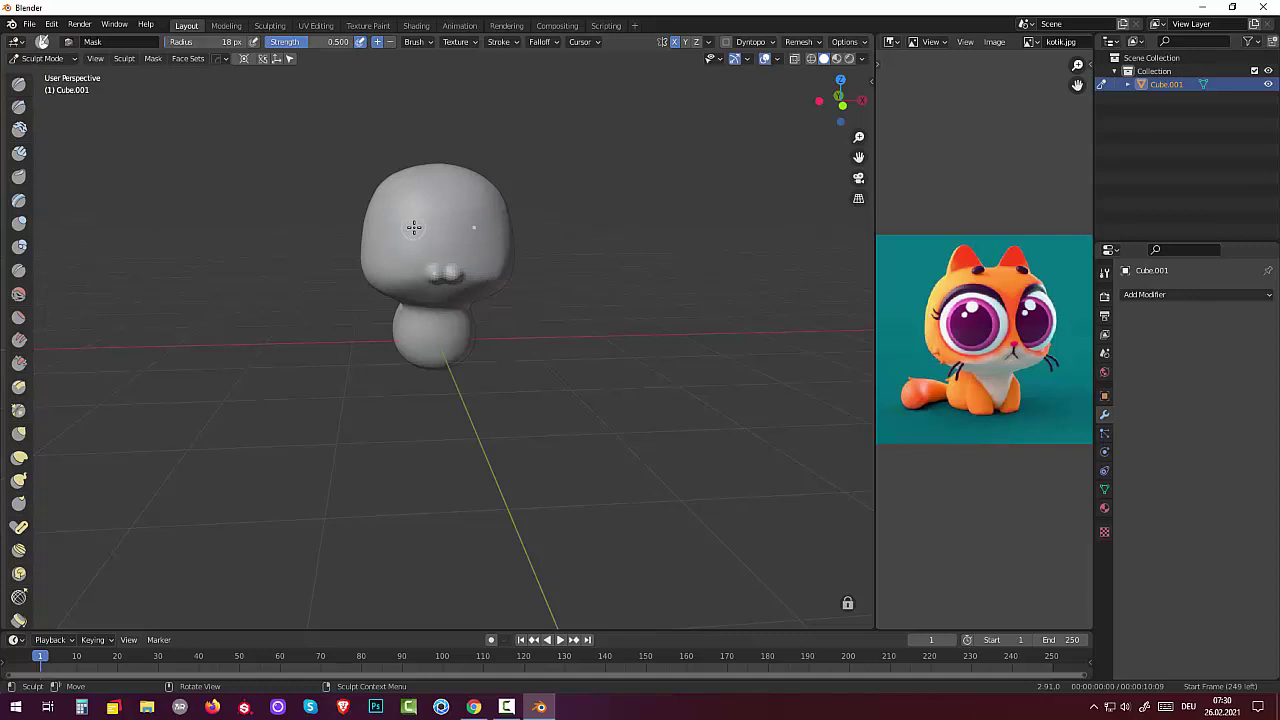
Set the Mask brush radius to 50 px and paint round masks over both eye areas.
left_click(413, 42)
key("f")
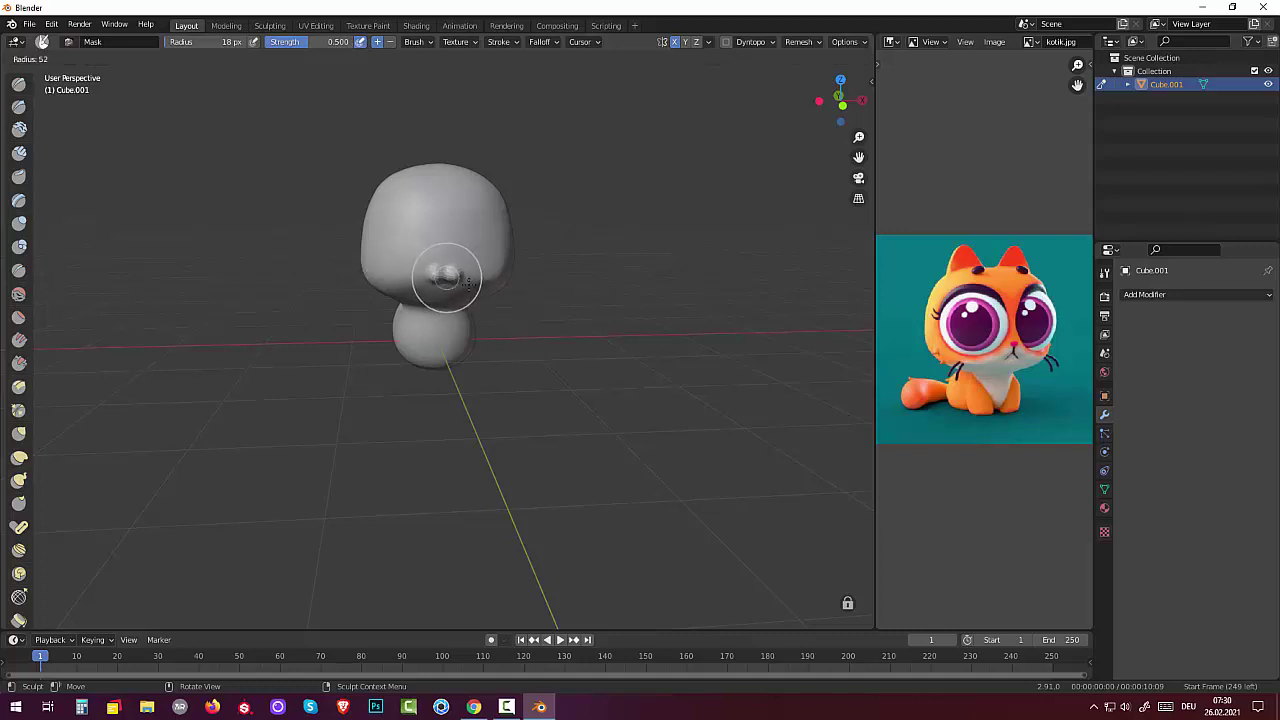
left_click(481, 277)
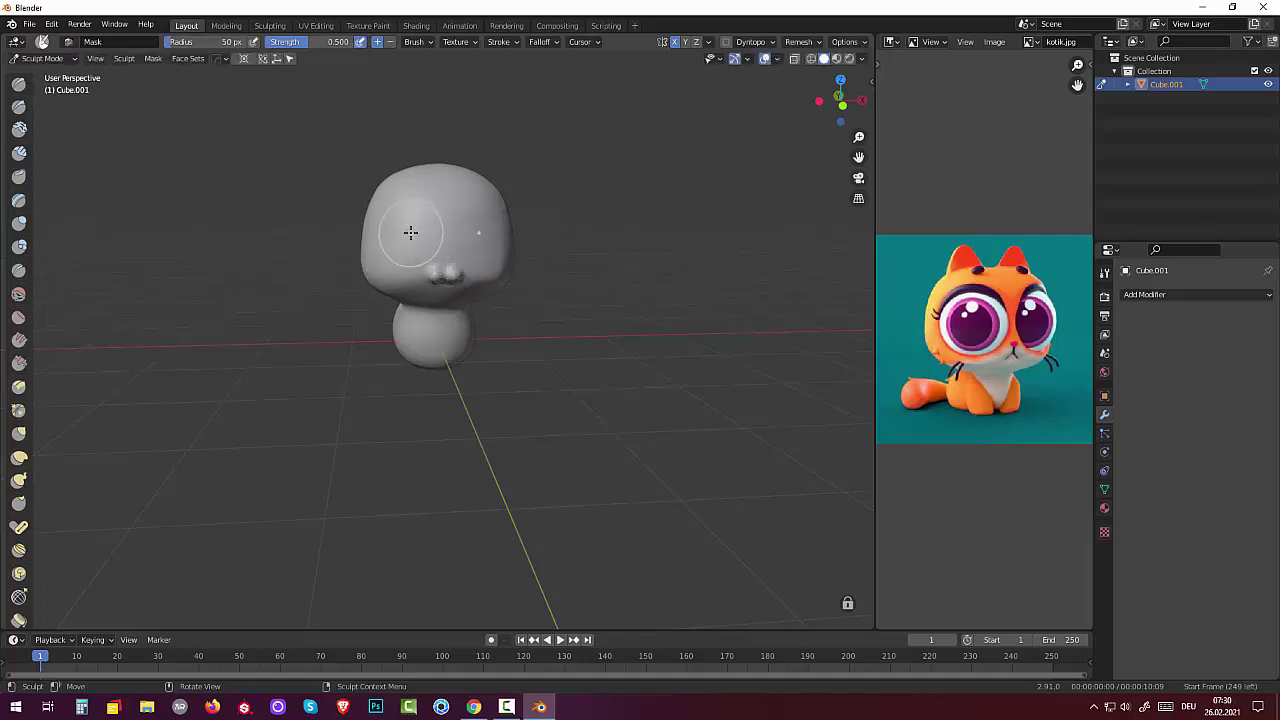
mouse_move(410, 232)
left_mouse_down()
mouse_move(399, 230)
mouse_move(402, 246)
mouse_move(408, 212)
mouse_move(397, 217)
left_mouse_up()
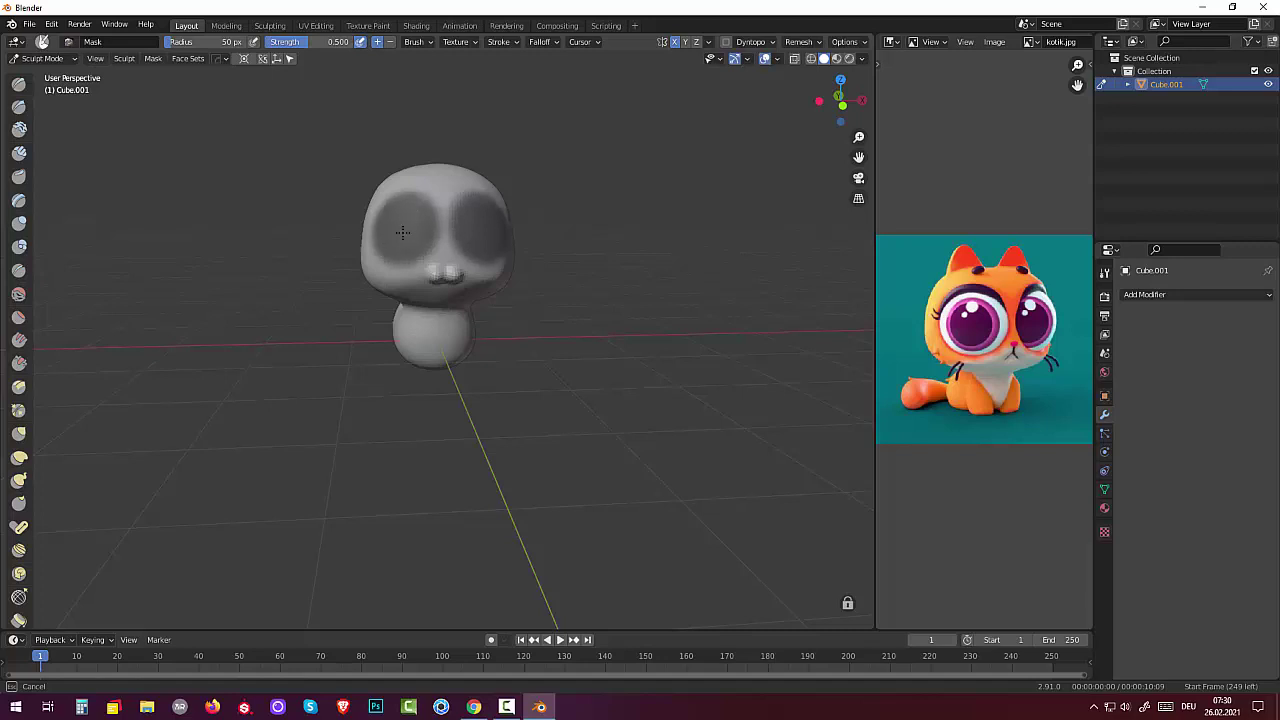
left_click_drag(405, 219, 408, 222)
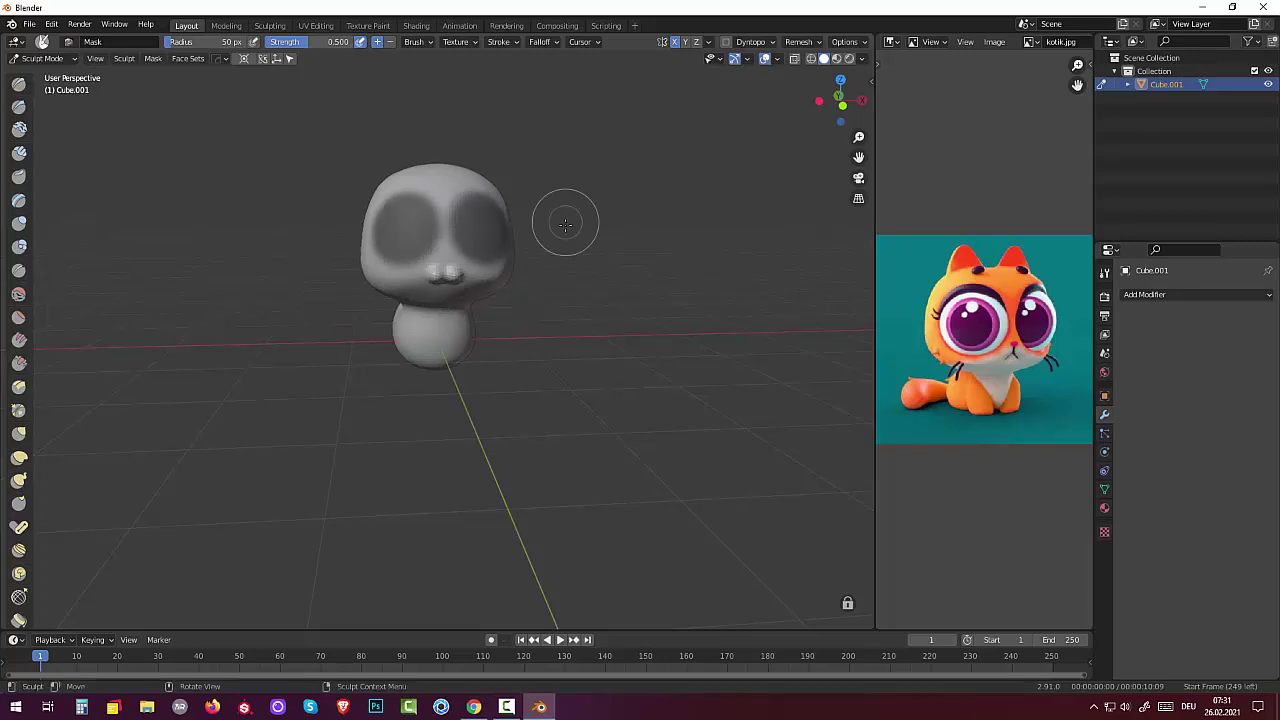
mouse_move(557, 251)
middle_mouse_down()
mouse_move(491, 274)
mouse_move(512, 270)
middle_mouse_up()
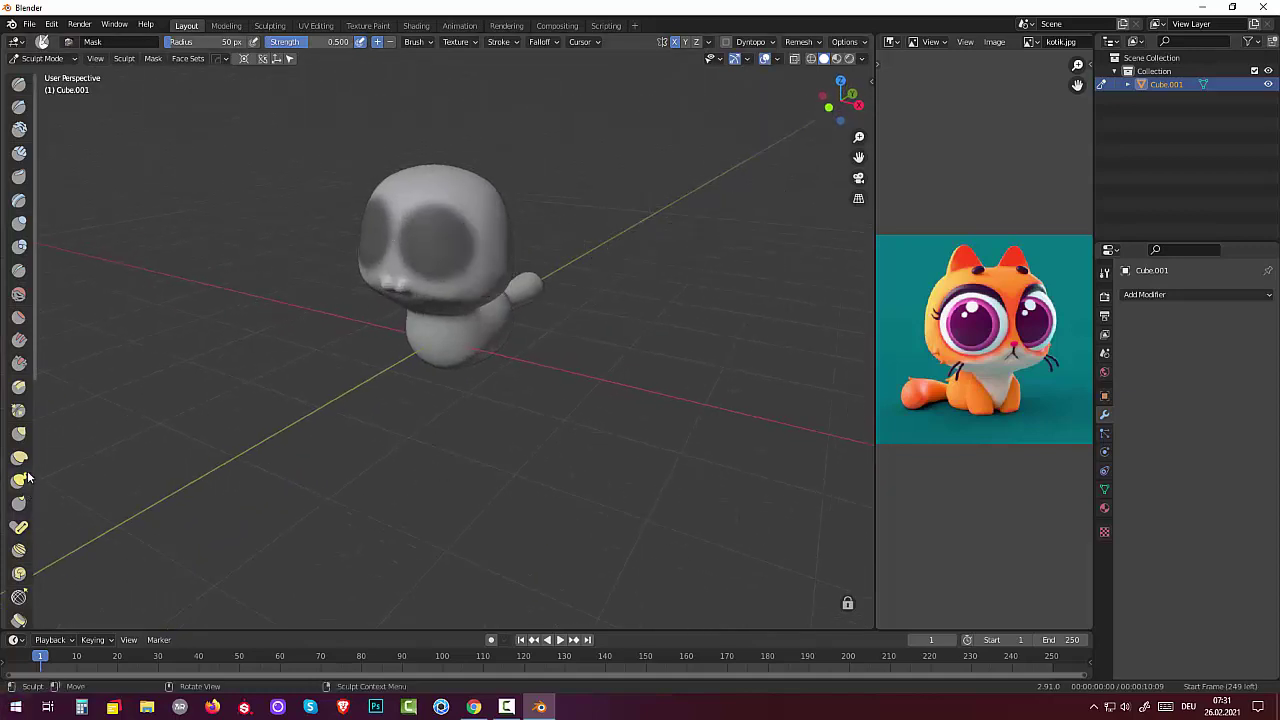
scroll(25, 490, "down", 2)
scroll(20, 510, "down", 3)
scroll(18, 530, "down", 2)
scroll(15, 545, "down", 2)
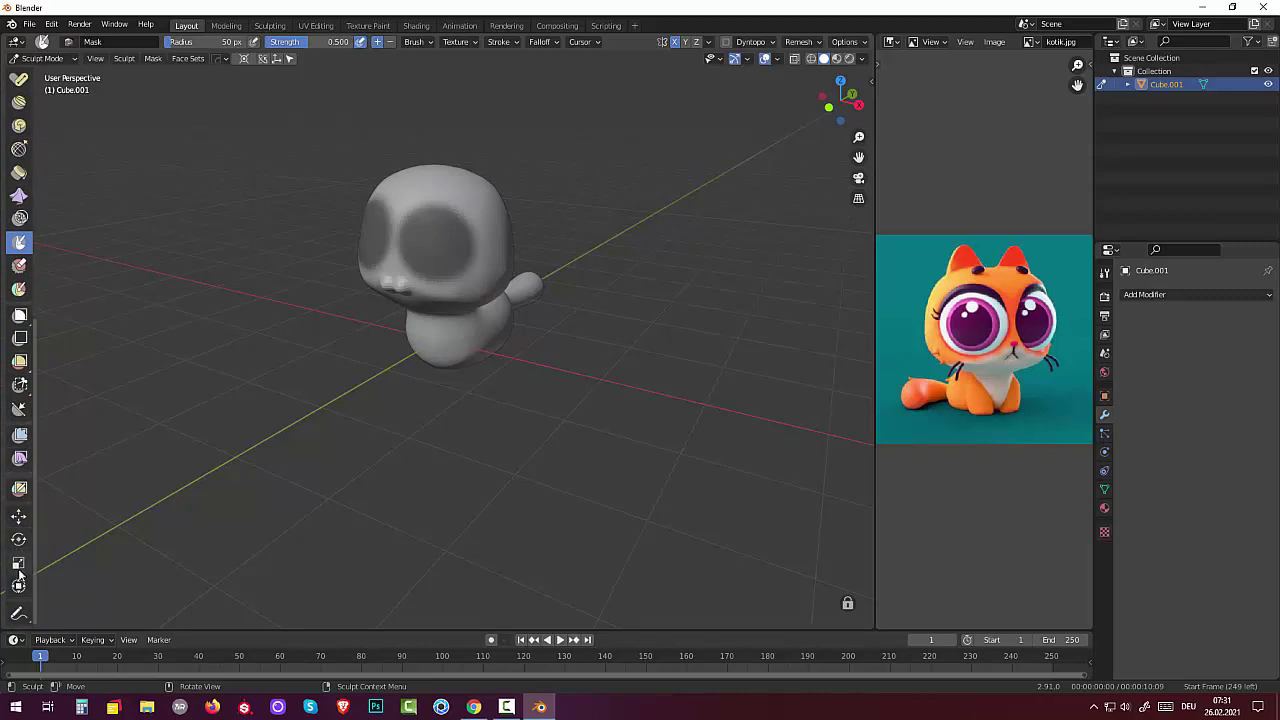
Invert the mask and puff out the eye regions with the Inflate mesh filter.
left_click(20, 437)
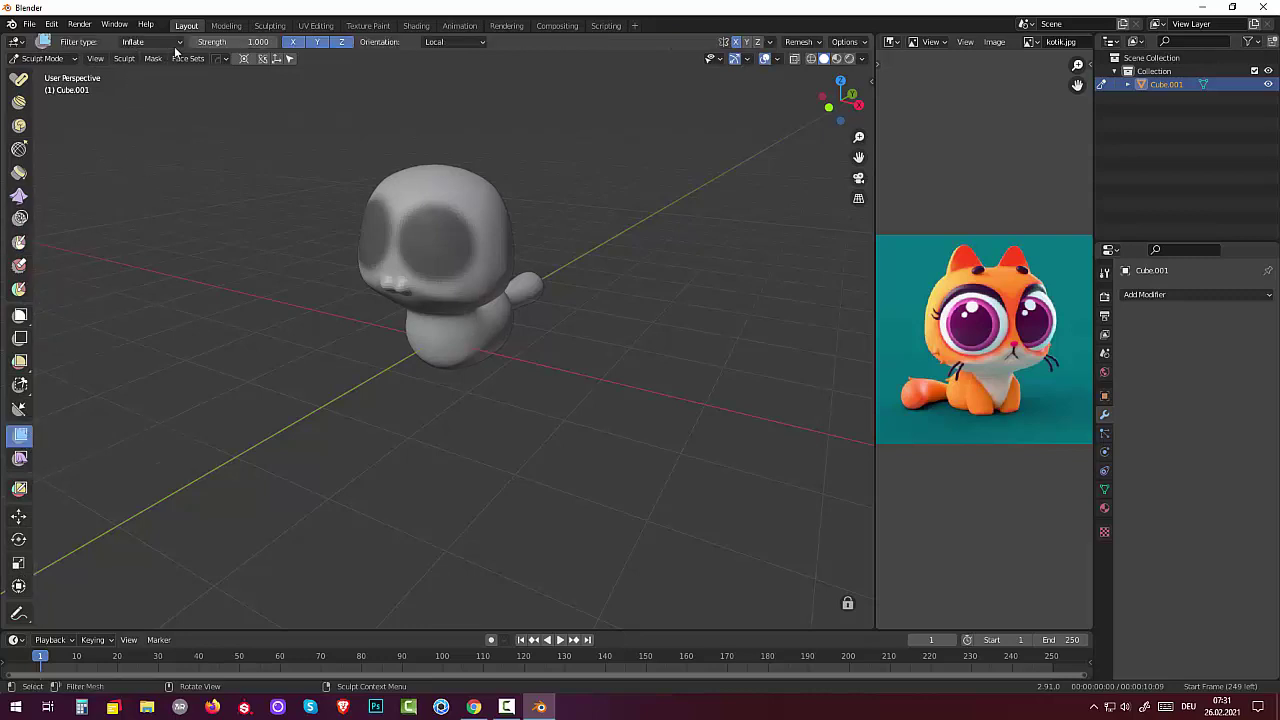
left_click(179, 59)
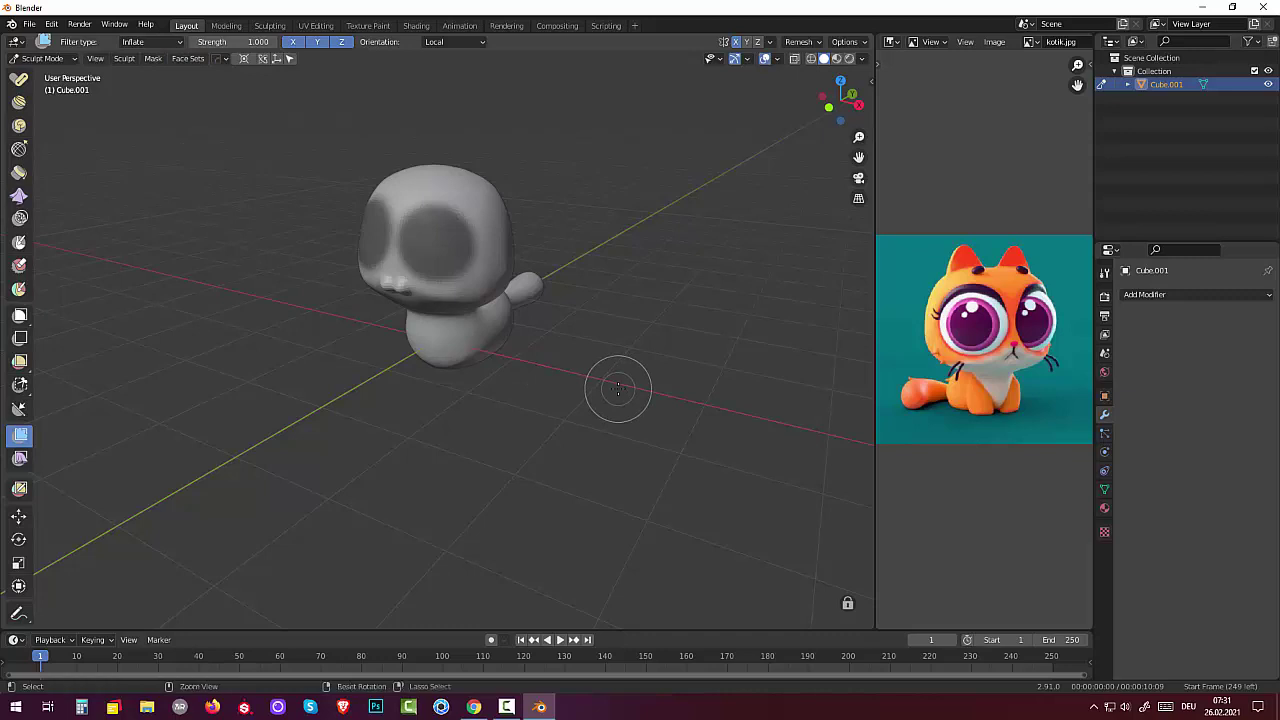
key("ctrl+i")
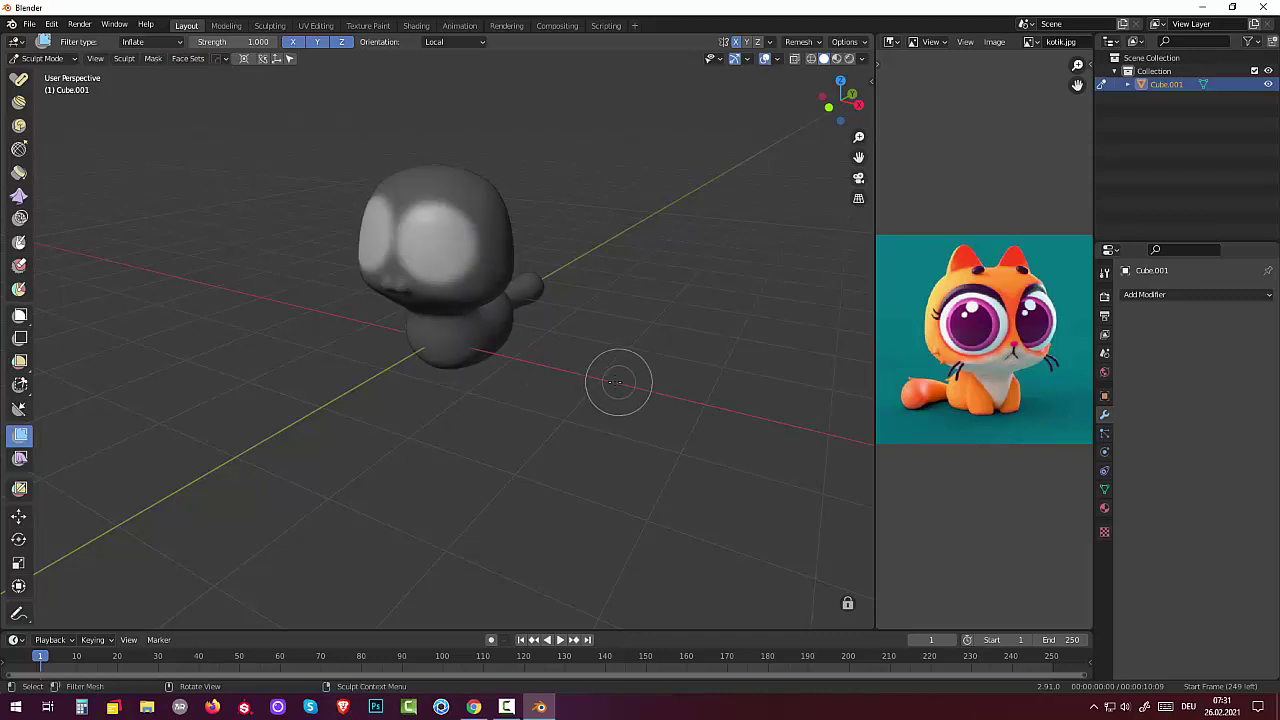
middle_click_drag(609, 374, 577, 337)
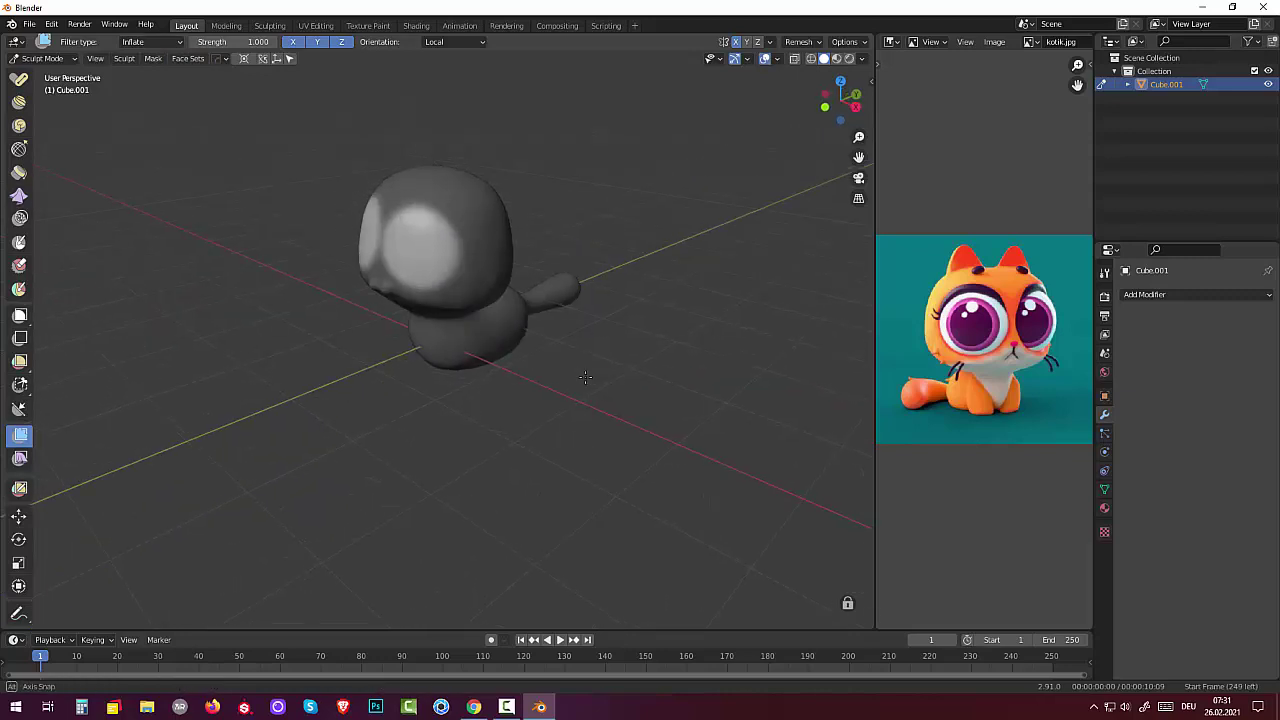
left_click_drag(642, 291, 527, 310)
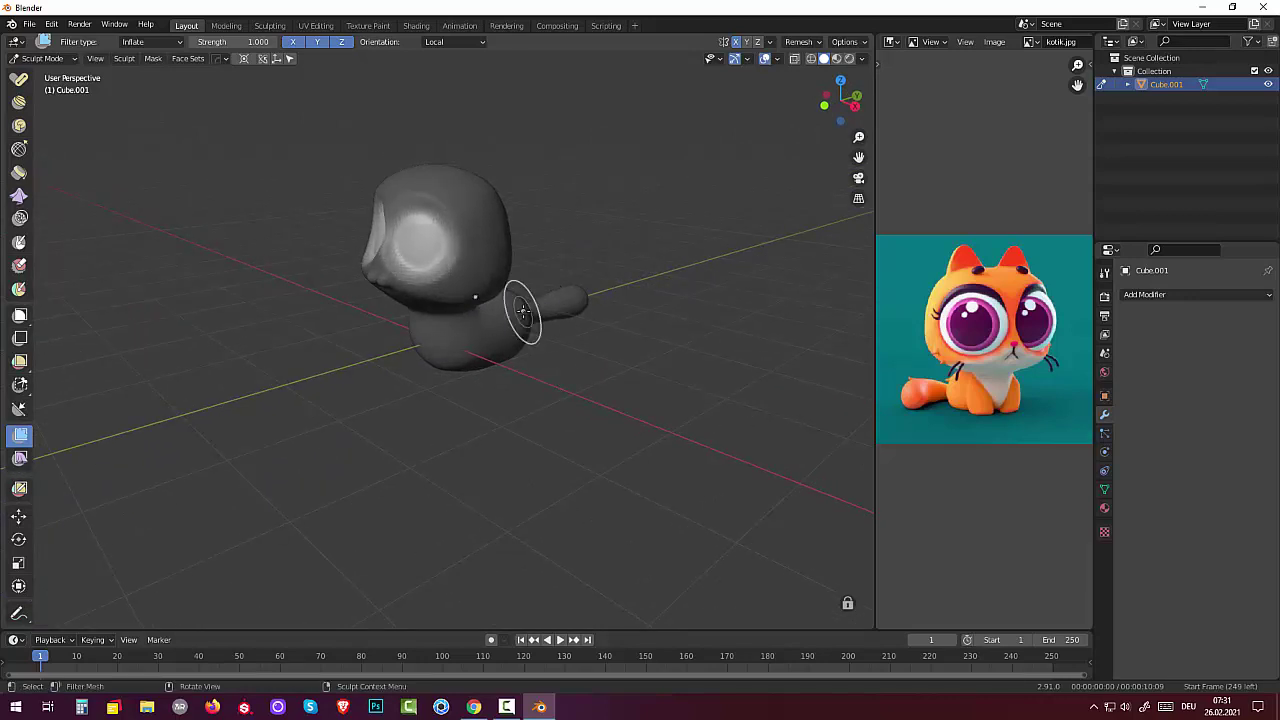
left_click_drag(537, 300, 619, 283)
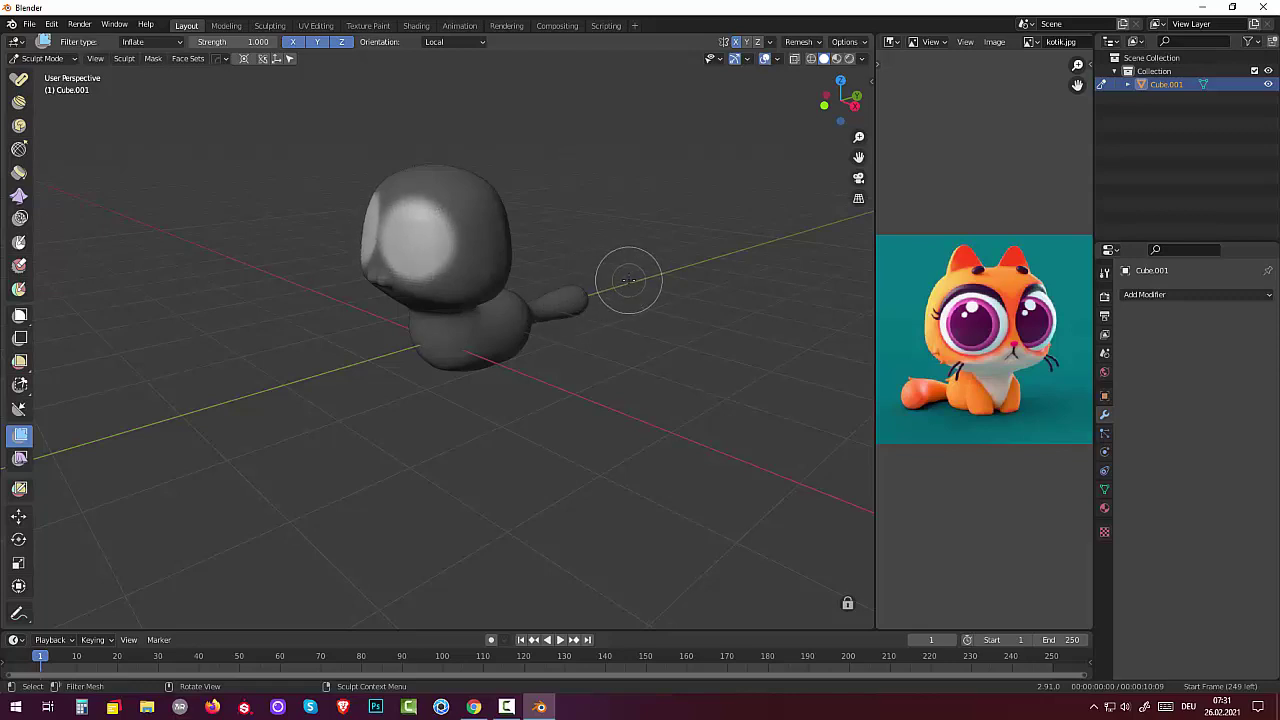
middle_click_drag(630, 280, 709, 289)
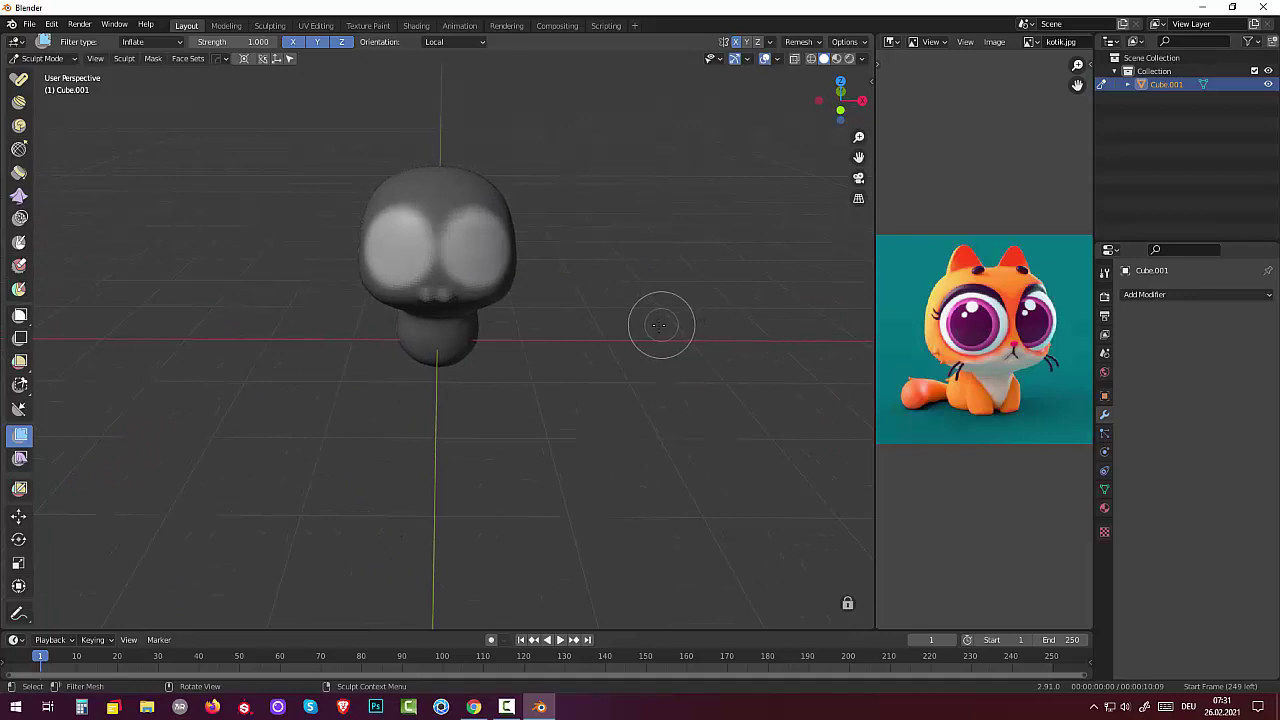
mouse_move(660, 324)
middle_mouse_down()
mouse_move(552, 330)
mouse_move(641, 304)
middle_mouse_up()
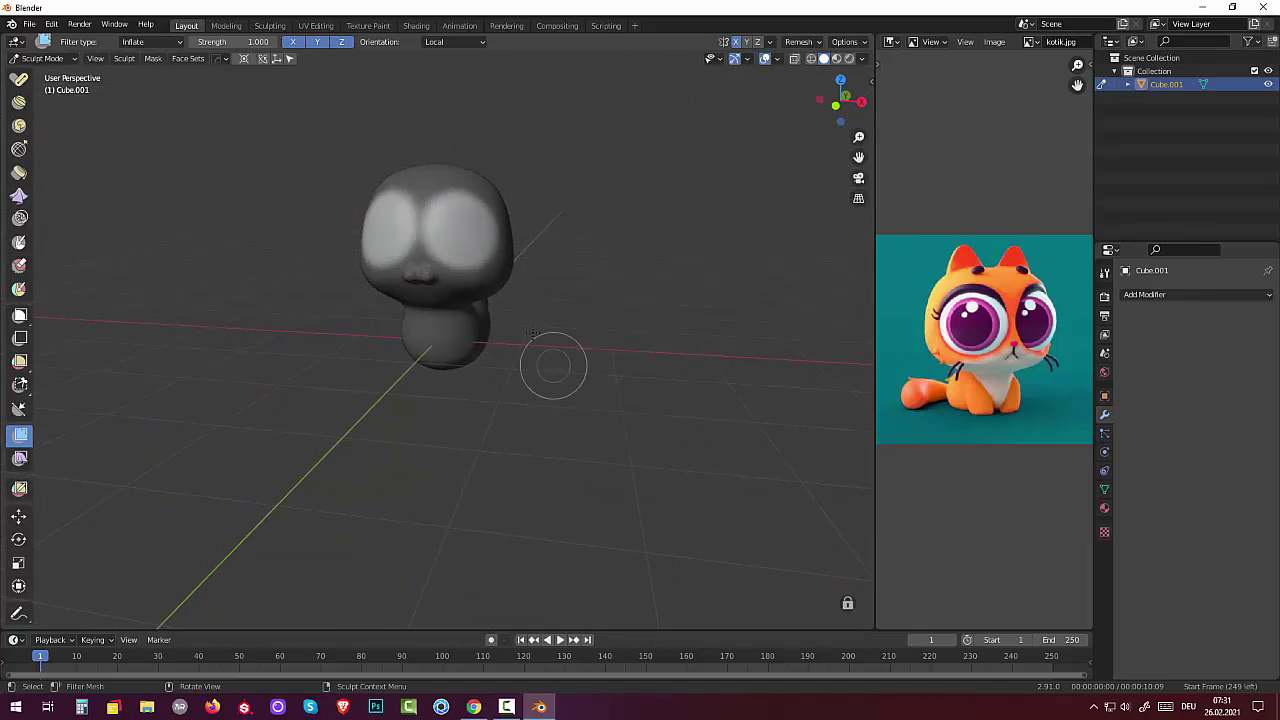
mouse_move(440, 207)
left_mouse_down()
mouse_move(463, 209)
mouse_move(419, 206)
mouse_move(443, 214)
mouse_move(326, 236)
left_mouse_up()
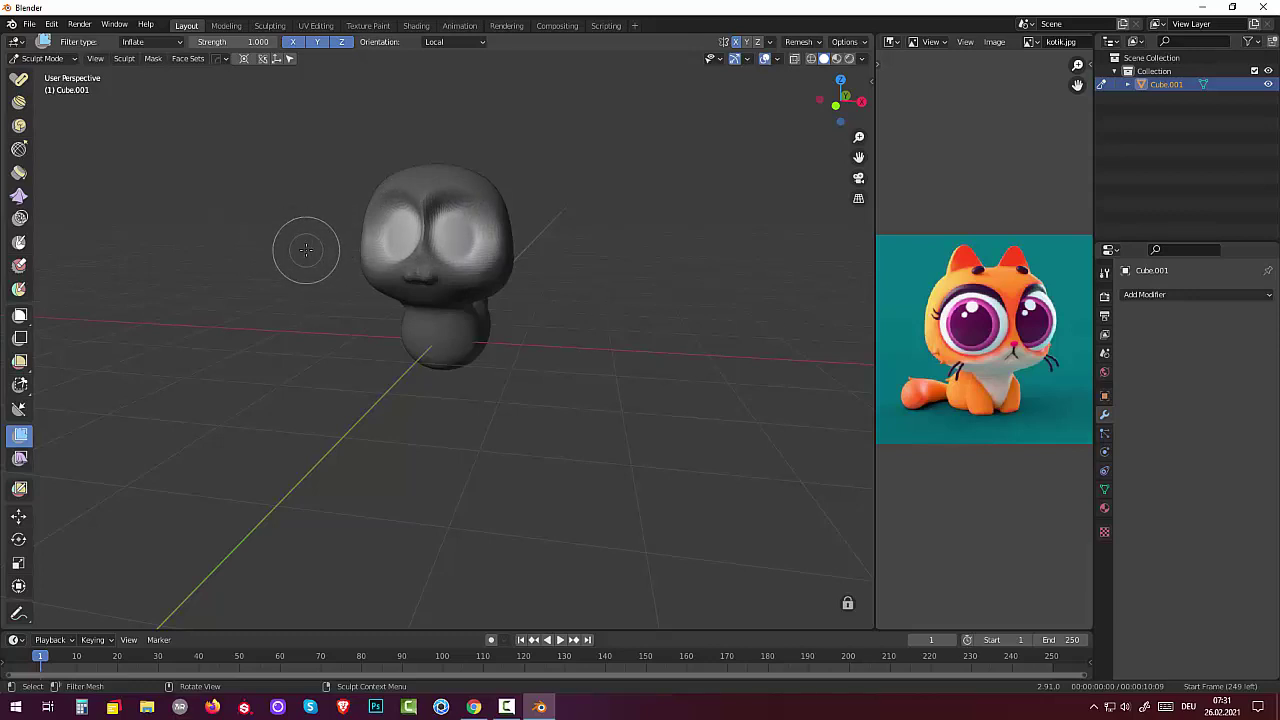
Undo the inflation and the eye mask, leaving only the muzzle.
key("ctrl")
key("ctrl+z")
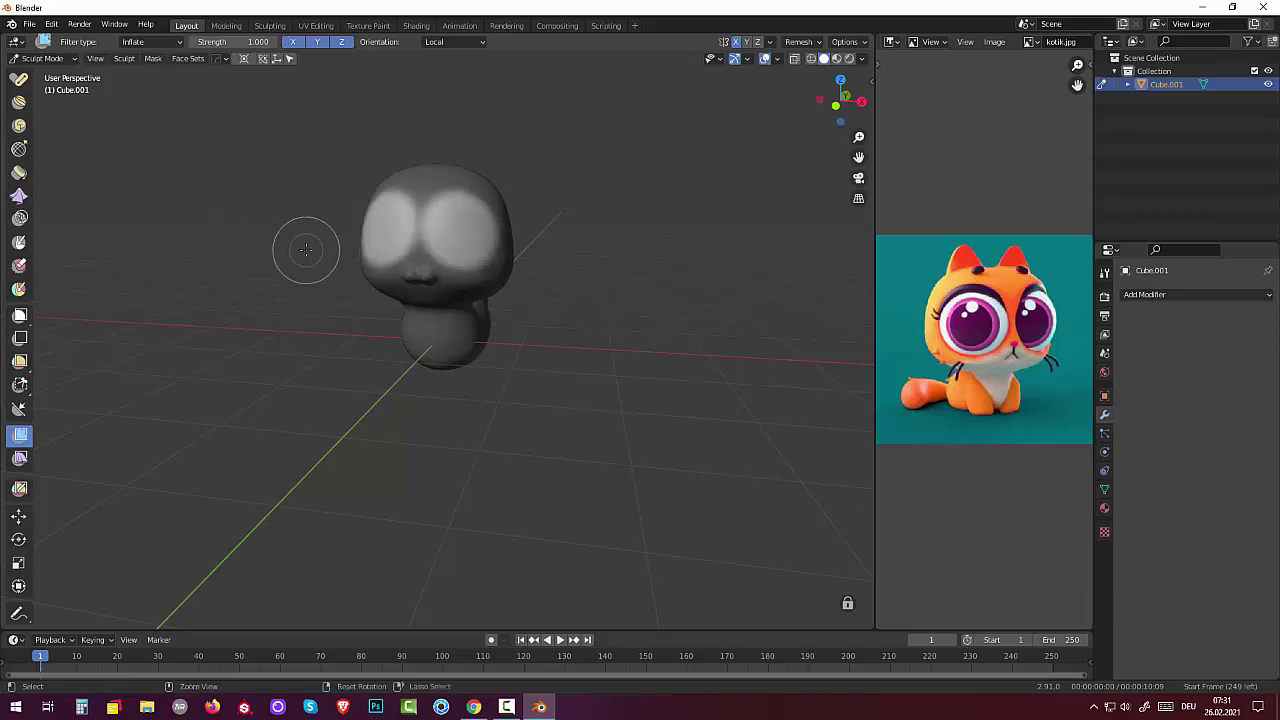
key("ctrl+z")
key("ctrl+z")
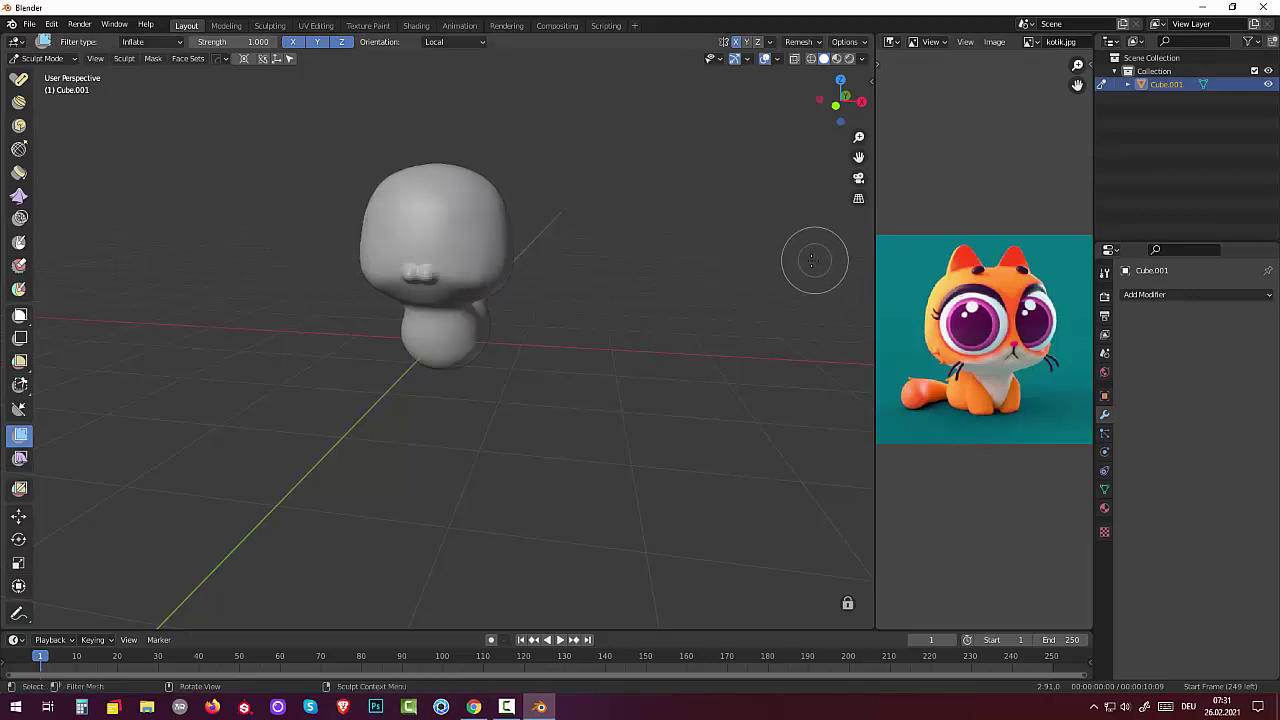
With the Draw brush, carve the first eye socket and brow area into the head, redoing one attempt.
key("x")
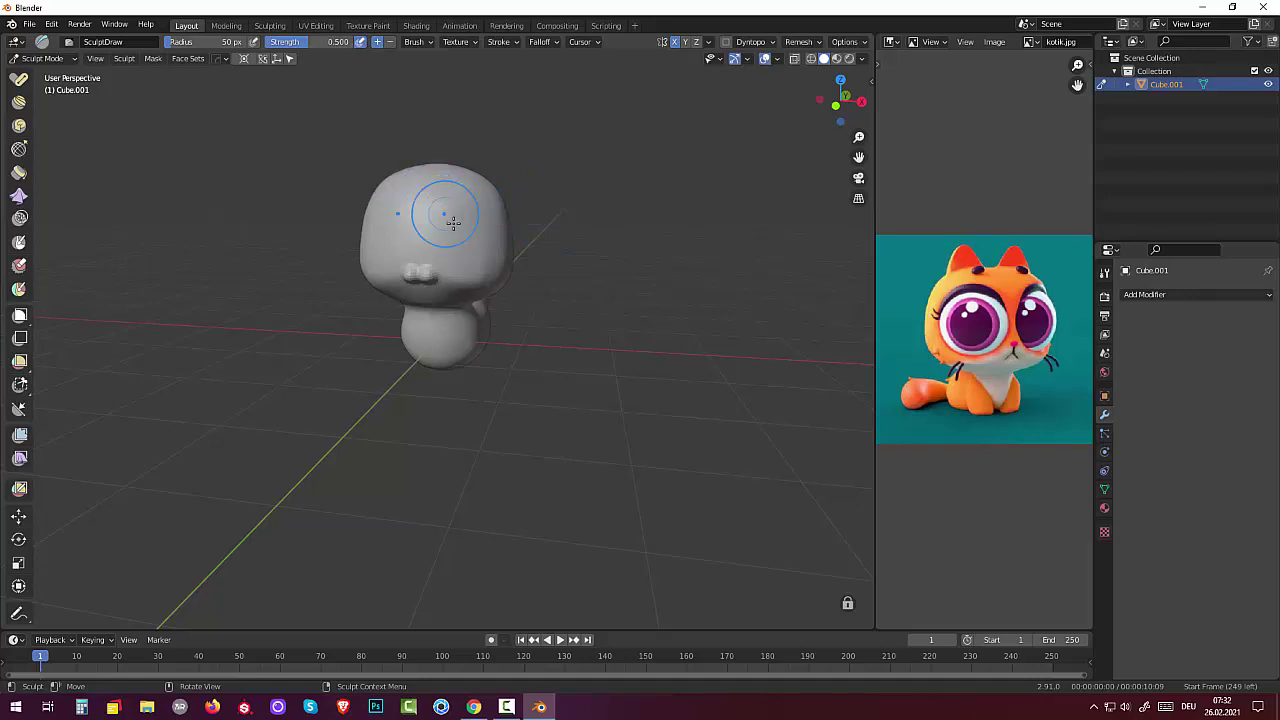
left_click_drag(453, 222, 455, 238)
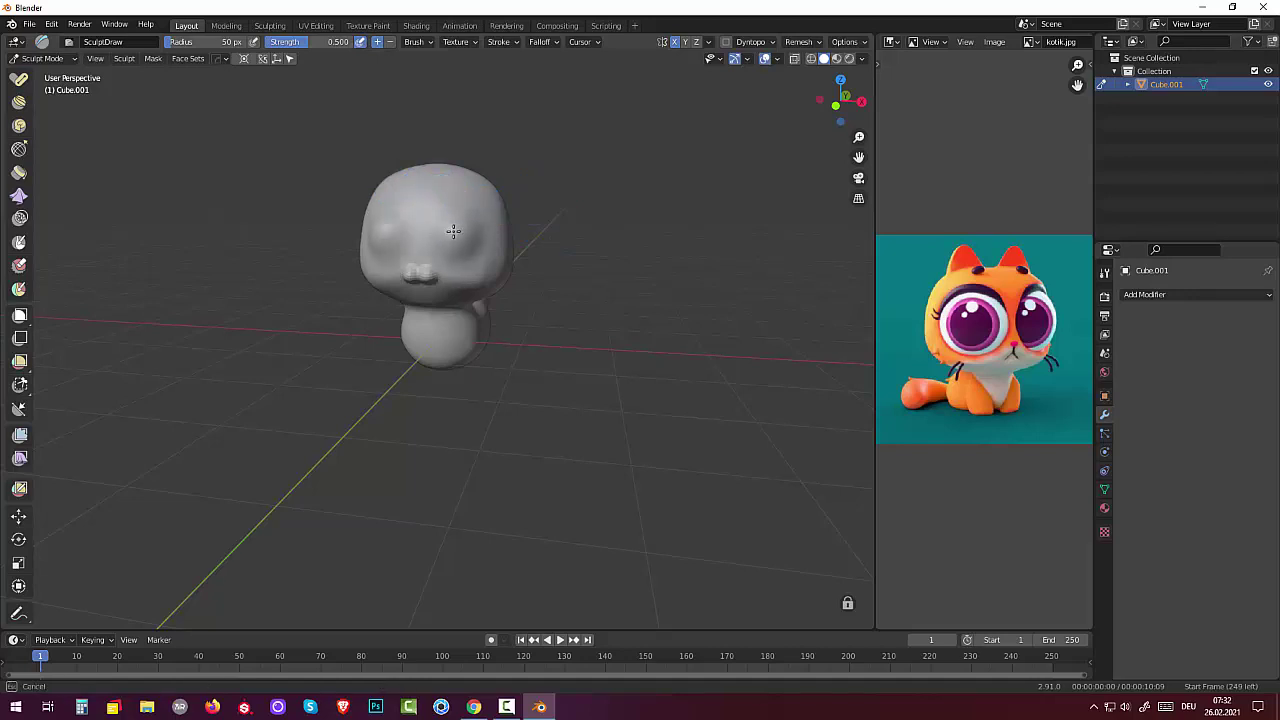
left_click_drag(456, 239, 386, 237)
key("ctrl+z")
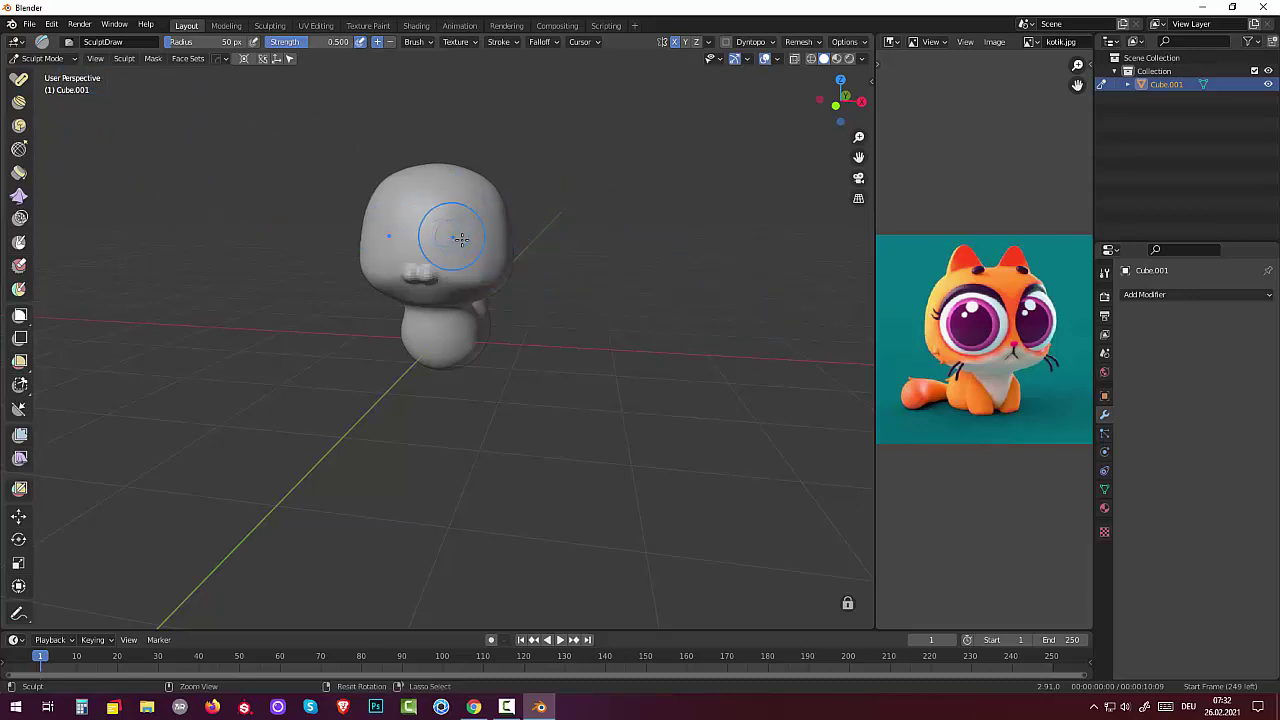
middle_click_drag(462, 239, 461, 242, "ctrl")
left_click_drag(466, 233, 458, 236, "ctrl")
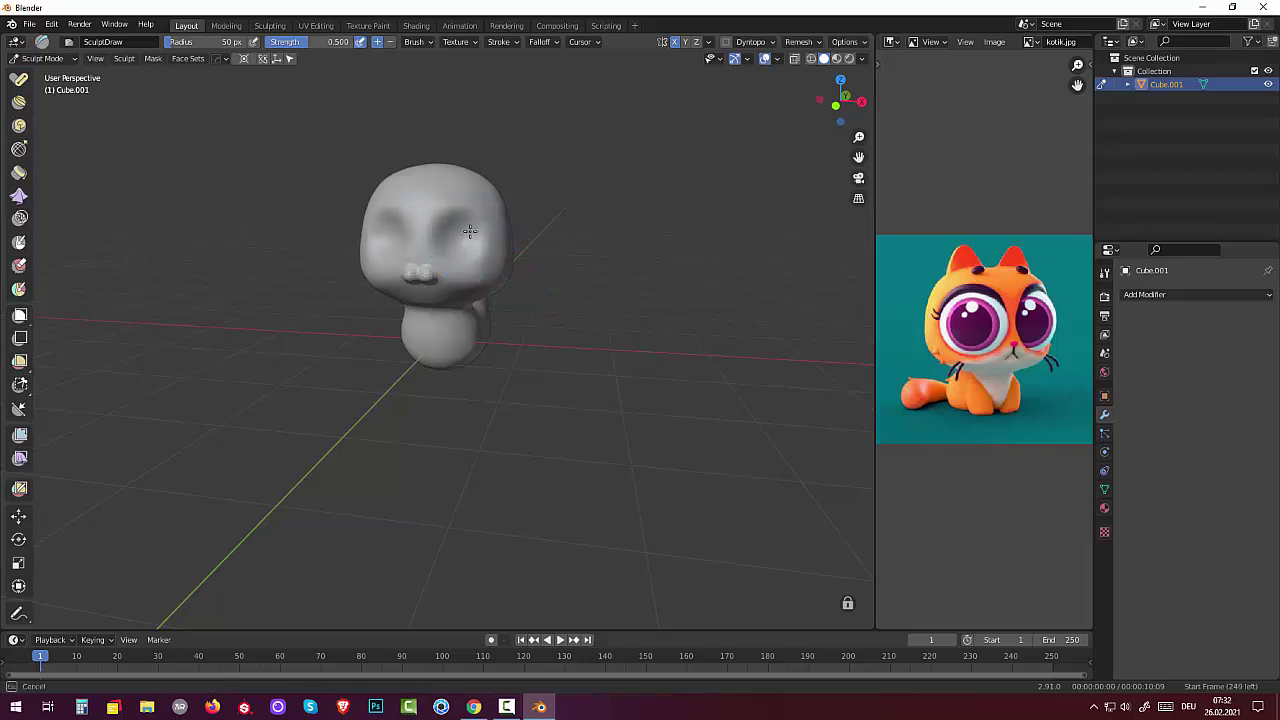
mouse_move(469, 240)
left_mouse_down("ctrl")
mouse_move(443, 242)
mouse_move(446, 229)
left_mouse_up("ctrl")
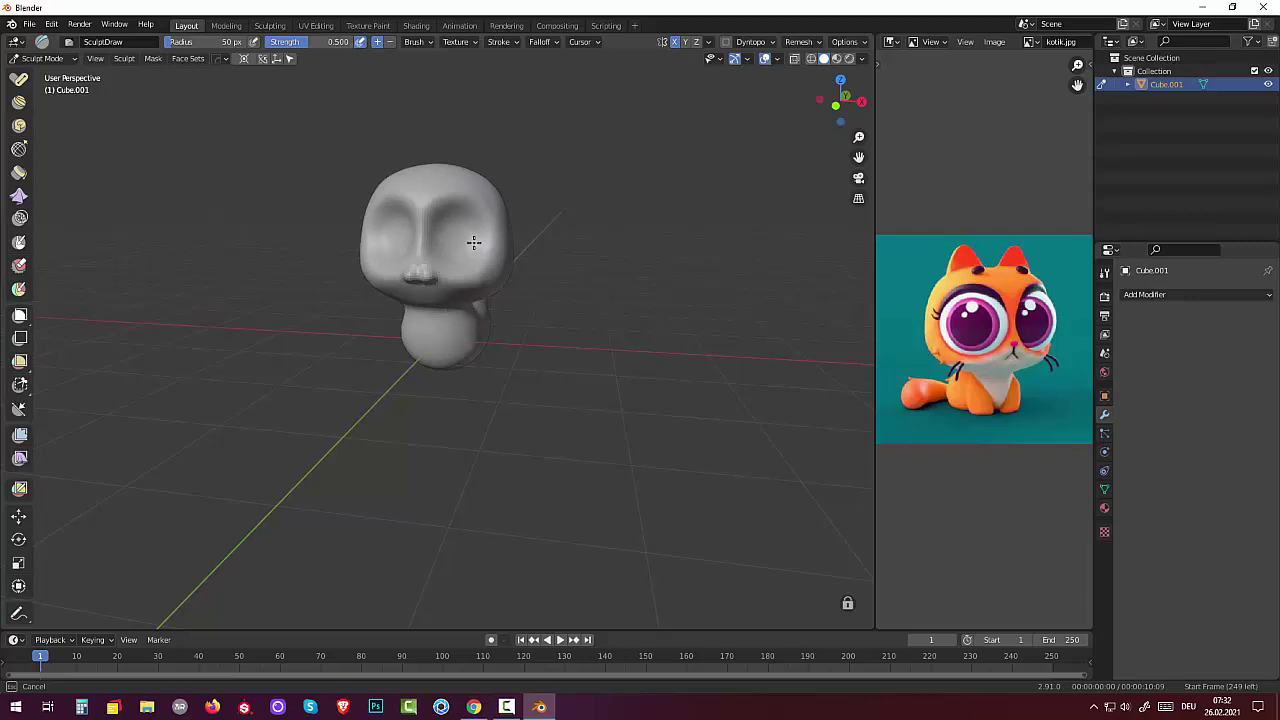
left_click_drag(474, 242, 685, 249)
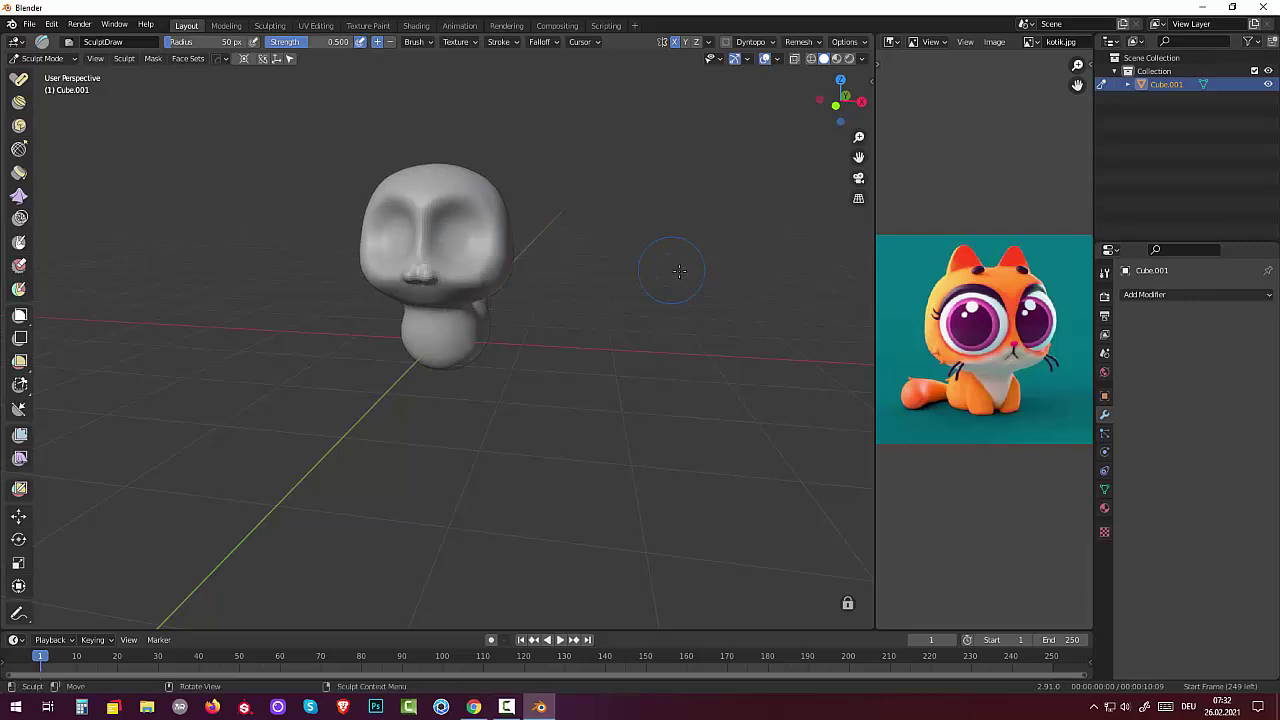
middle_click_drag(679, 271, 707, 279)
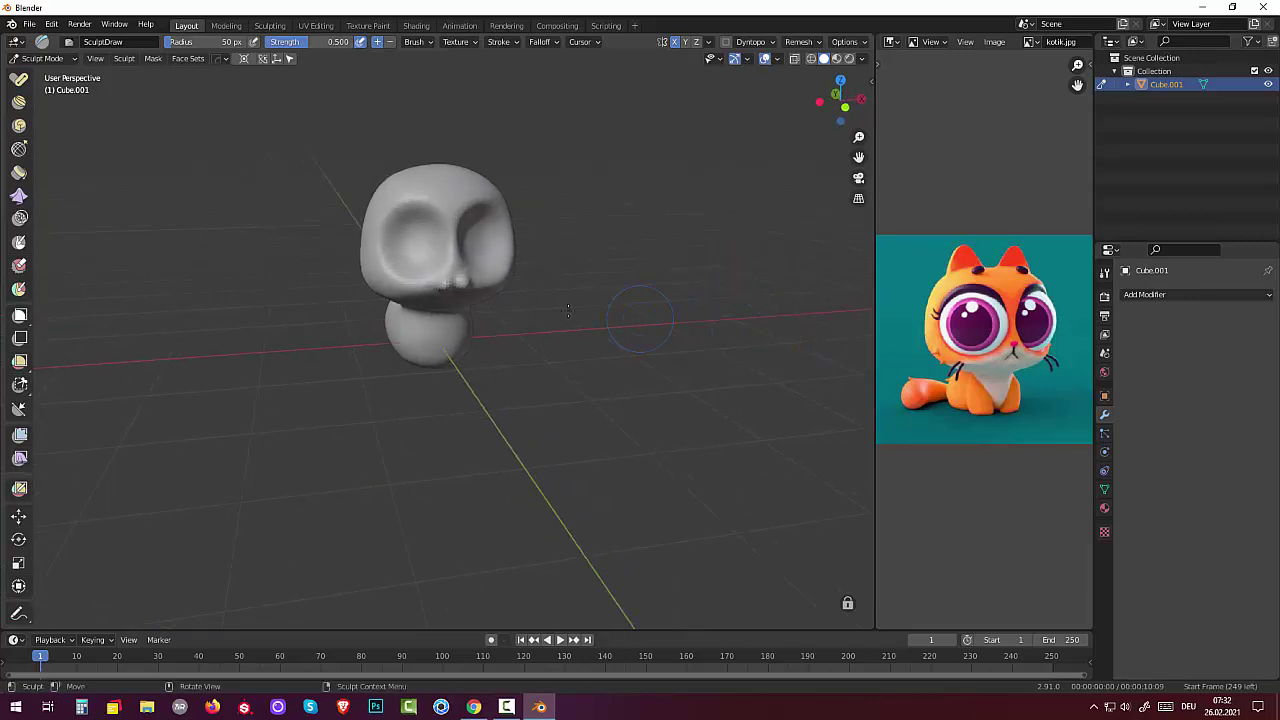
Carve the left eye socket, then deepen the right socket from a front view.
left_click_drag(415, 250, 394, 240)
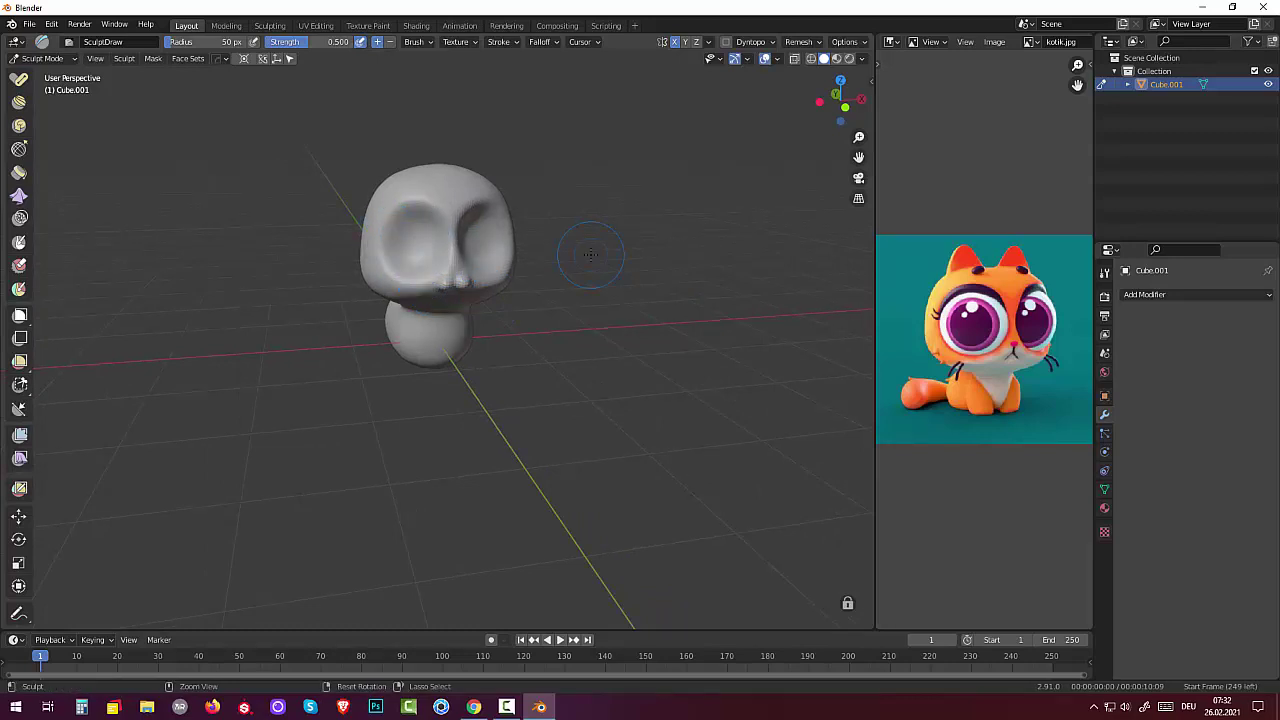
key("ctrl+z")
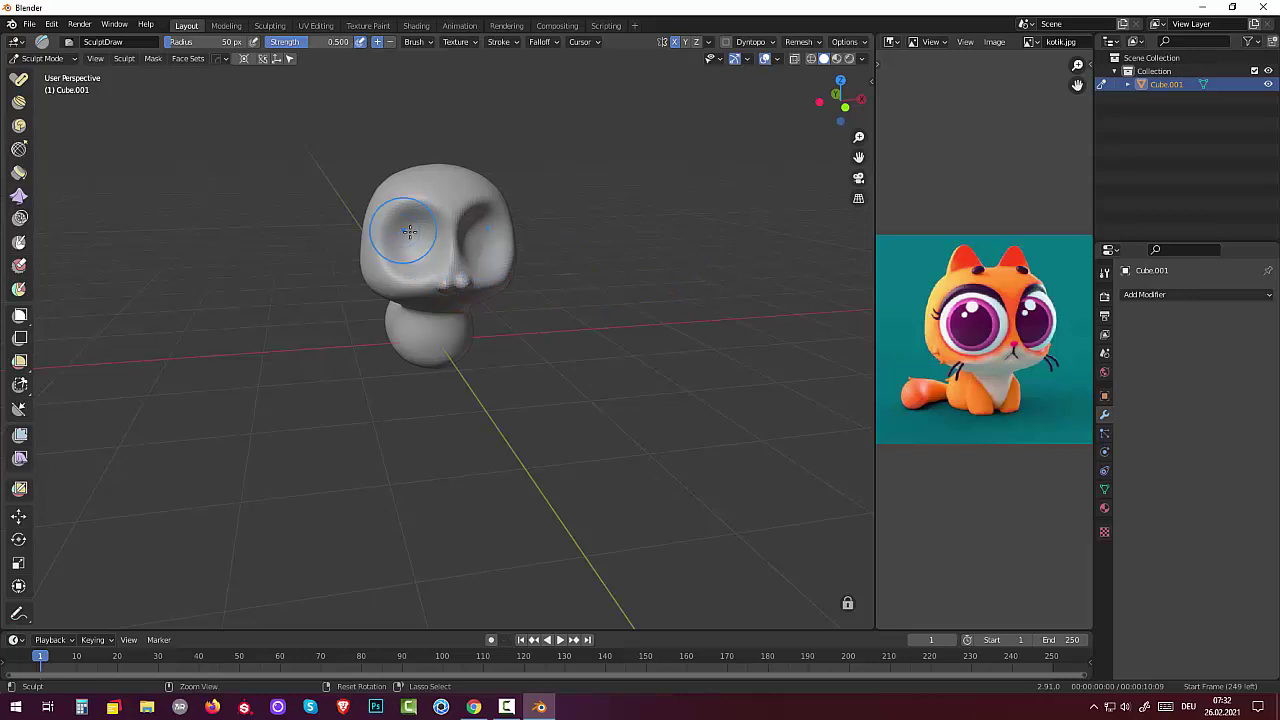
left_click_drag(406, 238, 390, 242)
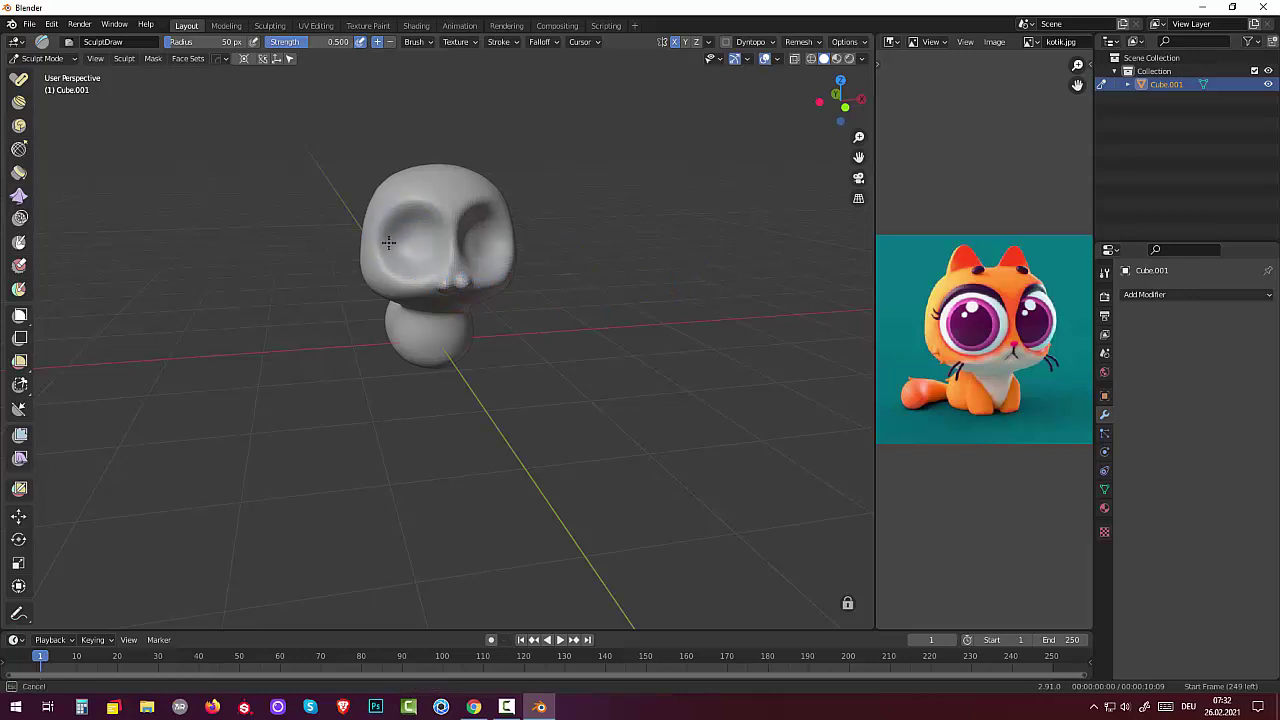
left_click_drag(393, 230, 425, 248)
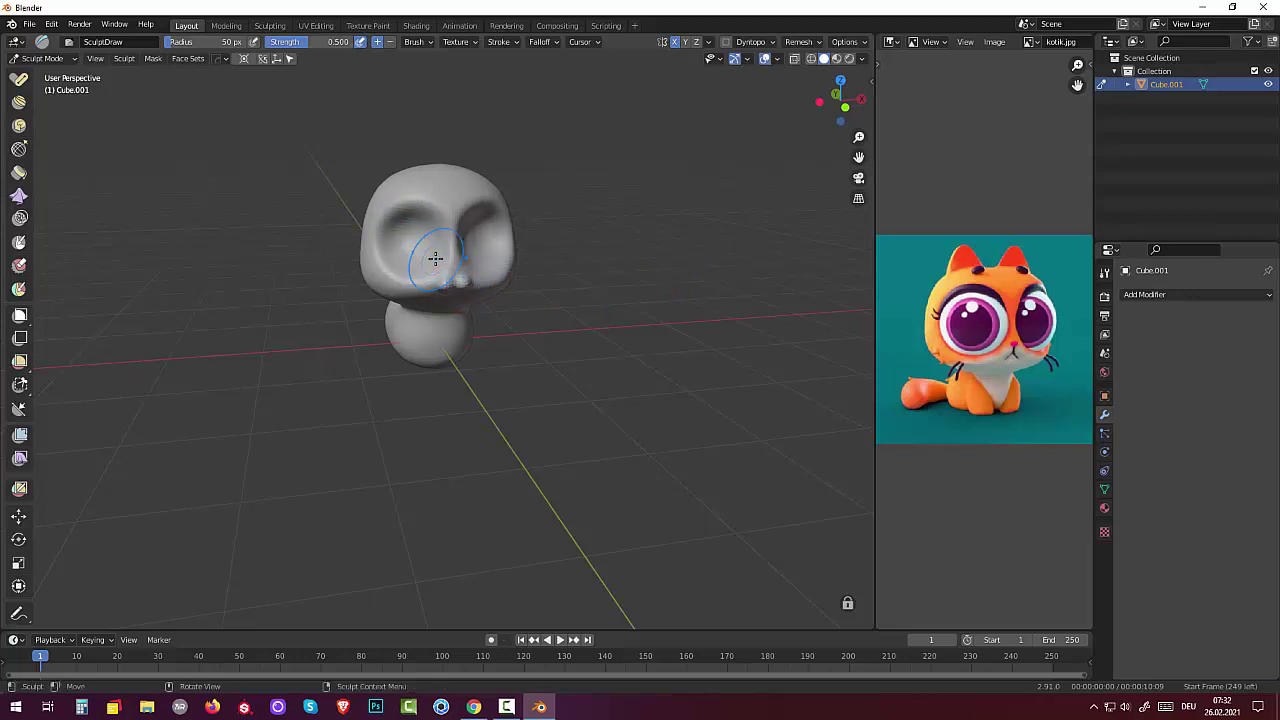
mouse_move(628, 340)
middle_mouse_down()
mouse_move(604, 323)
mouse_move(580, 348)
mouse_move(584, 308)
middle_mouse_up()
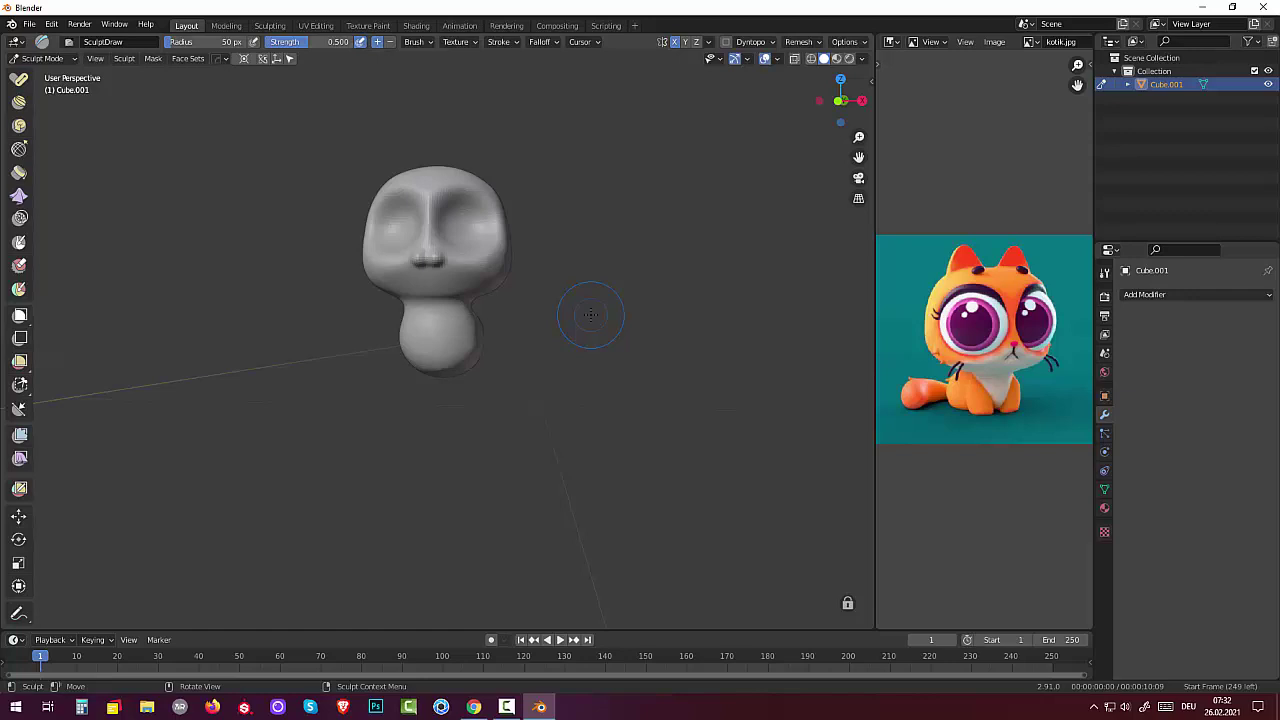
mouse_move(518, 237)
left_mouse_down("ctrl")
mouse_move(469, 206)
mouse_move(475, 236)
mouse_move(457, 239)
mouse_move(480, 228)
mouse_move(482, 212)
mouse_move(466, 212)
mouse_move(486, 228)
left_mouse_up("ctrl")
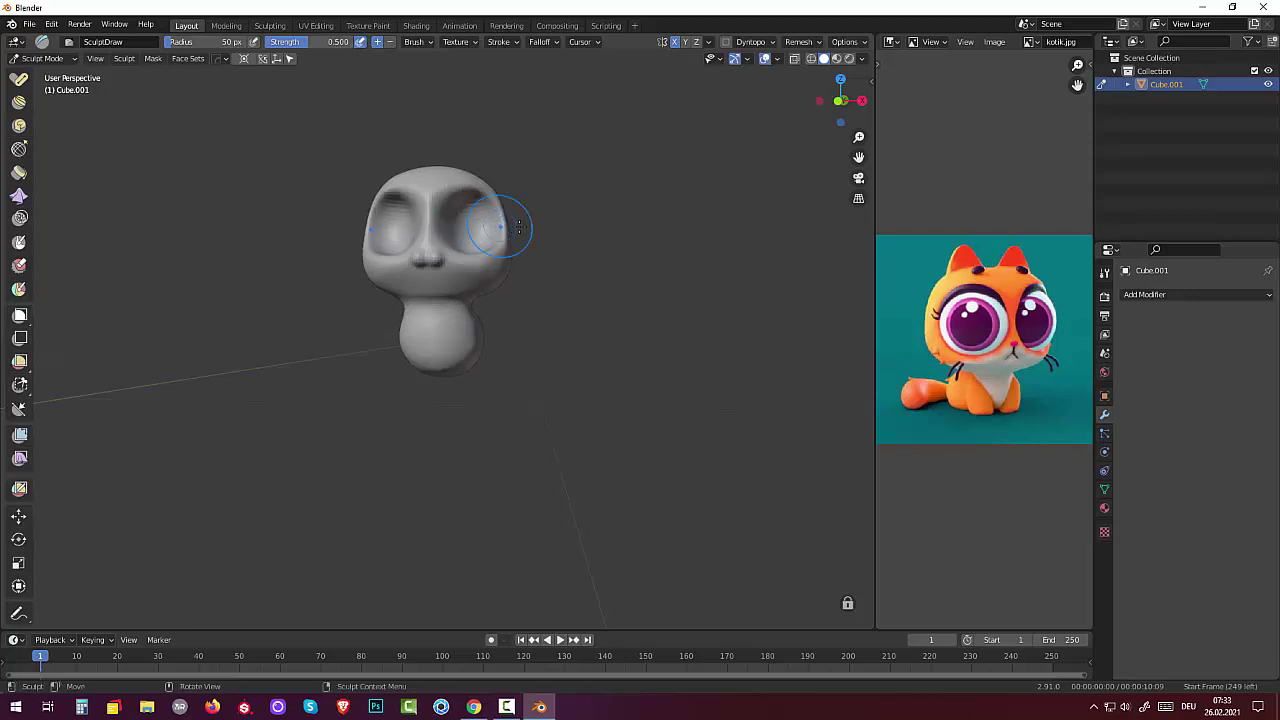
mouse_move(518, 228)
middle_mouse_down()
mouse_move(628, 260)
mouse_move(445, 261)
mouse_move(511, 251)
middle_mouse_up()
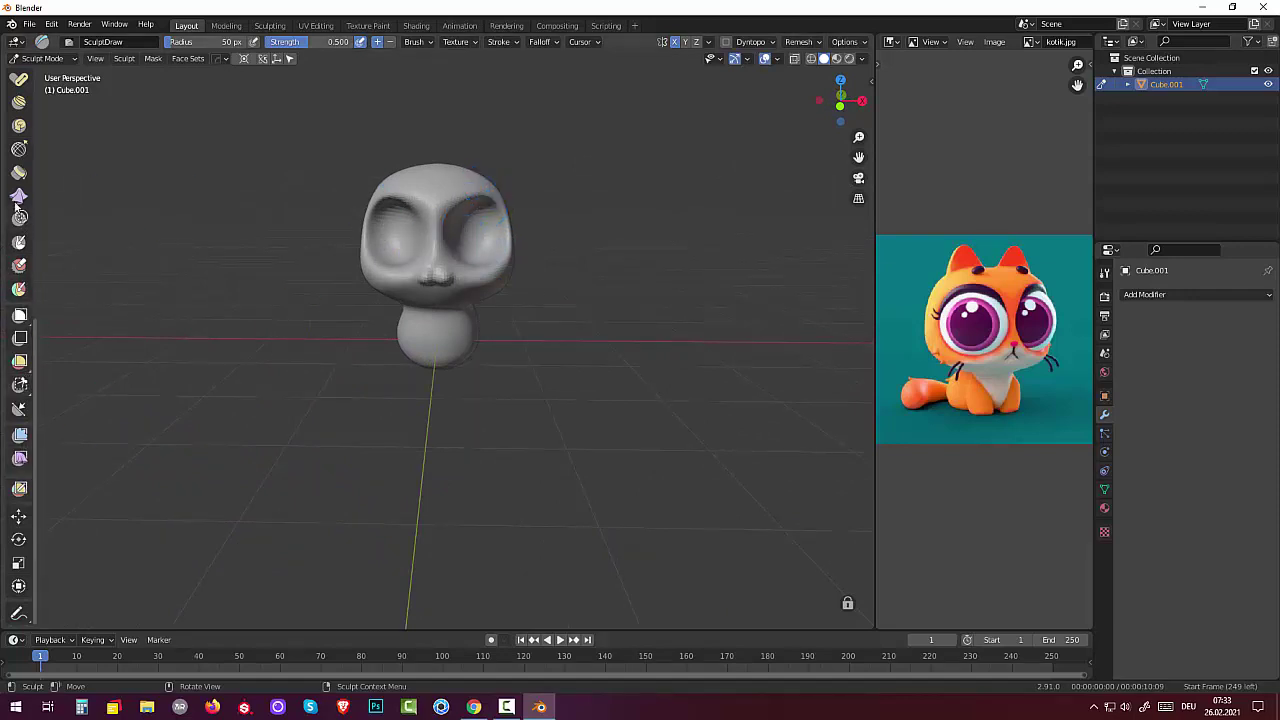
scroll(17, 207, "up", 2)
scroll(17, 207, "up", 2)
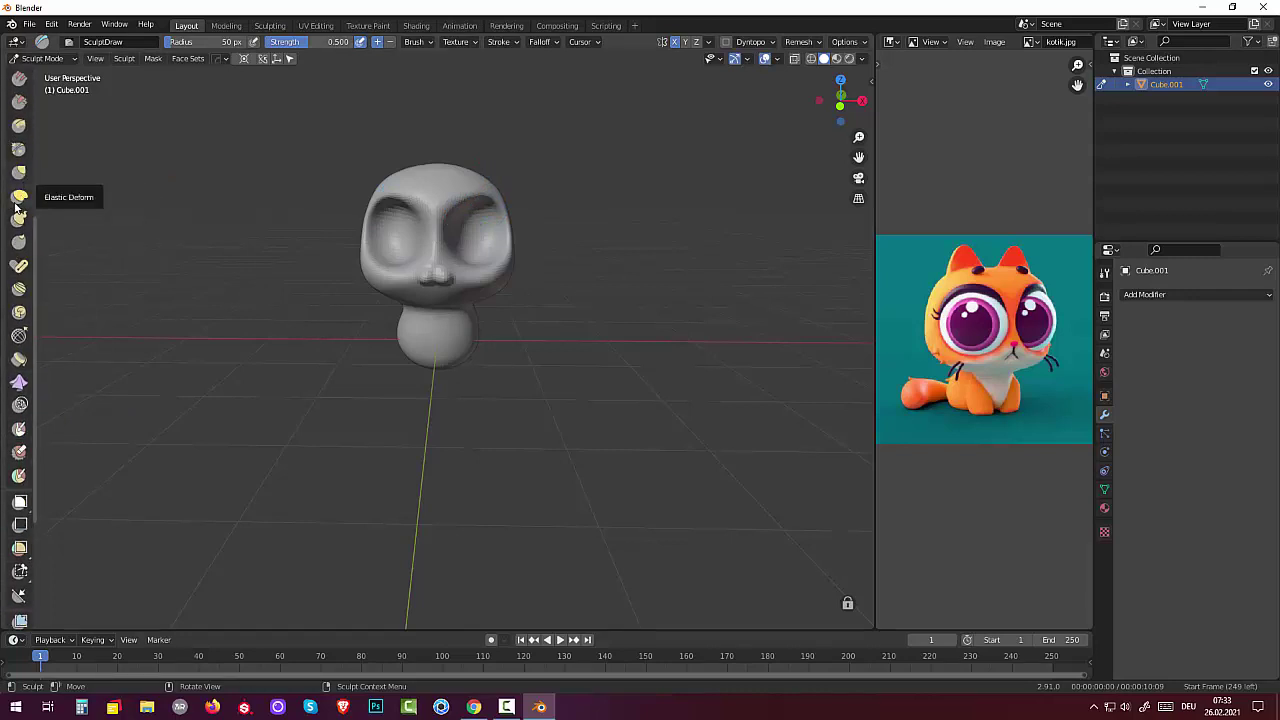
Use the Elastic Deform brush to reshape both eye sockets and the area between them.
left_click(17, 199)
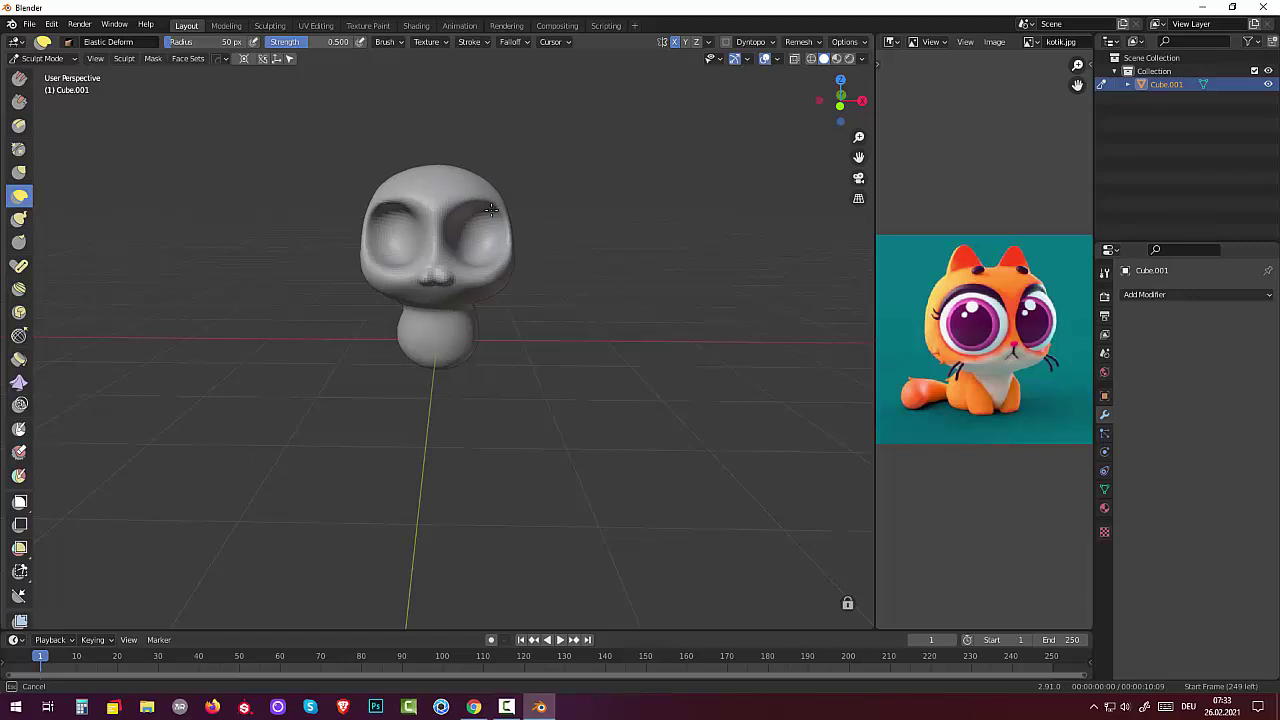
left_click_drag(491, 208, 504, 232)
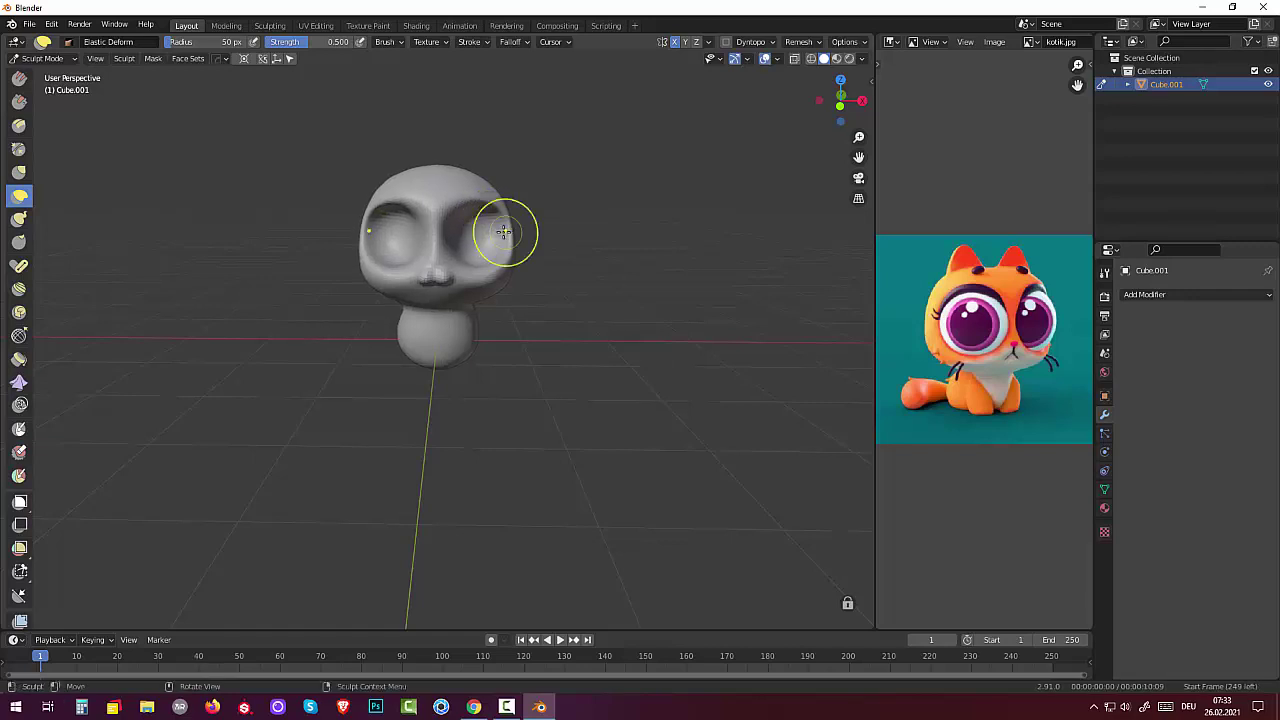
mouse_move(431, 212)
left_mouse_down()
mouse_move(468, 201)
mouse_move(443, 158)
mouse_move(436, 185)
mouse_move(450, 176)
left_mouse_up()
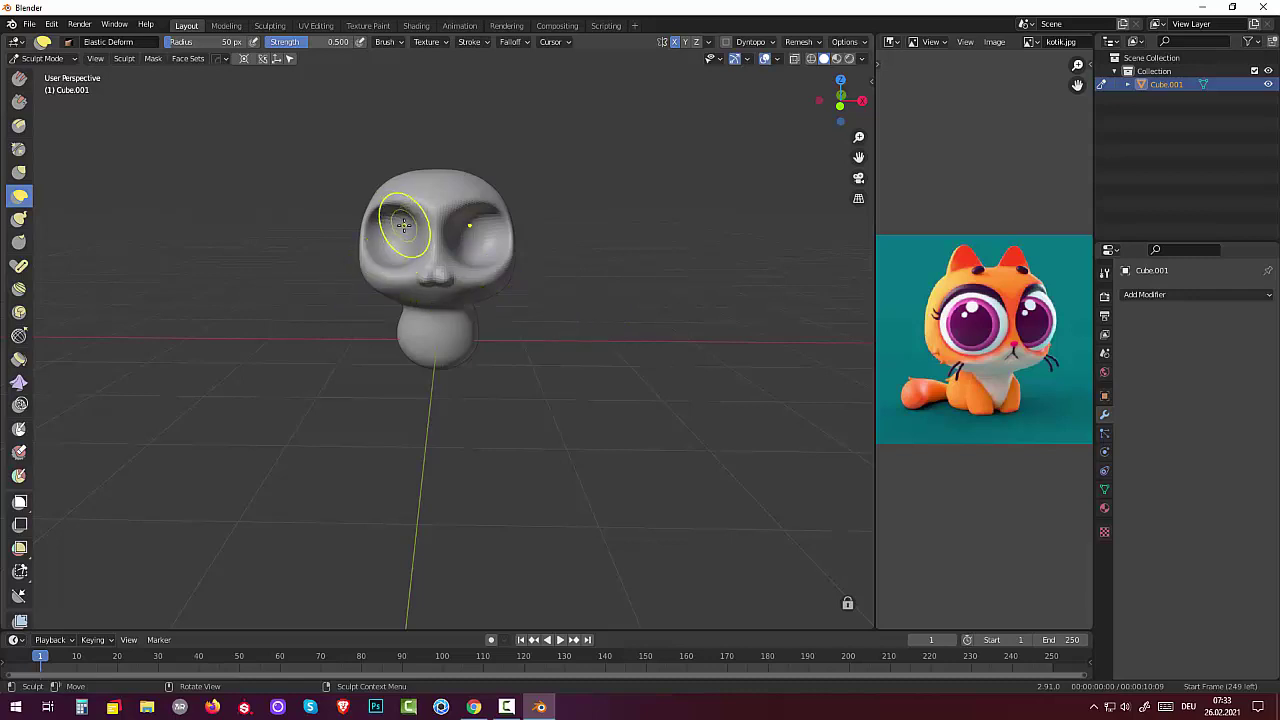
mouse_move(406, 224)
left_mouse_down()
mouse_move(443, 239)
mouse_move(494, 217)
mouse_move(468, 220)
mouse_move(507, 268)
left_mouse_up()
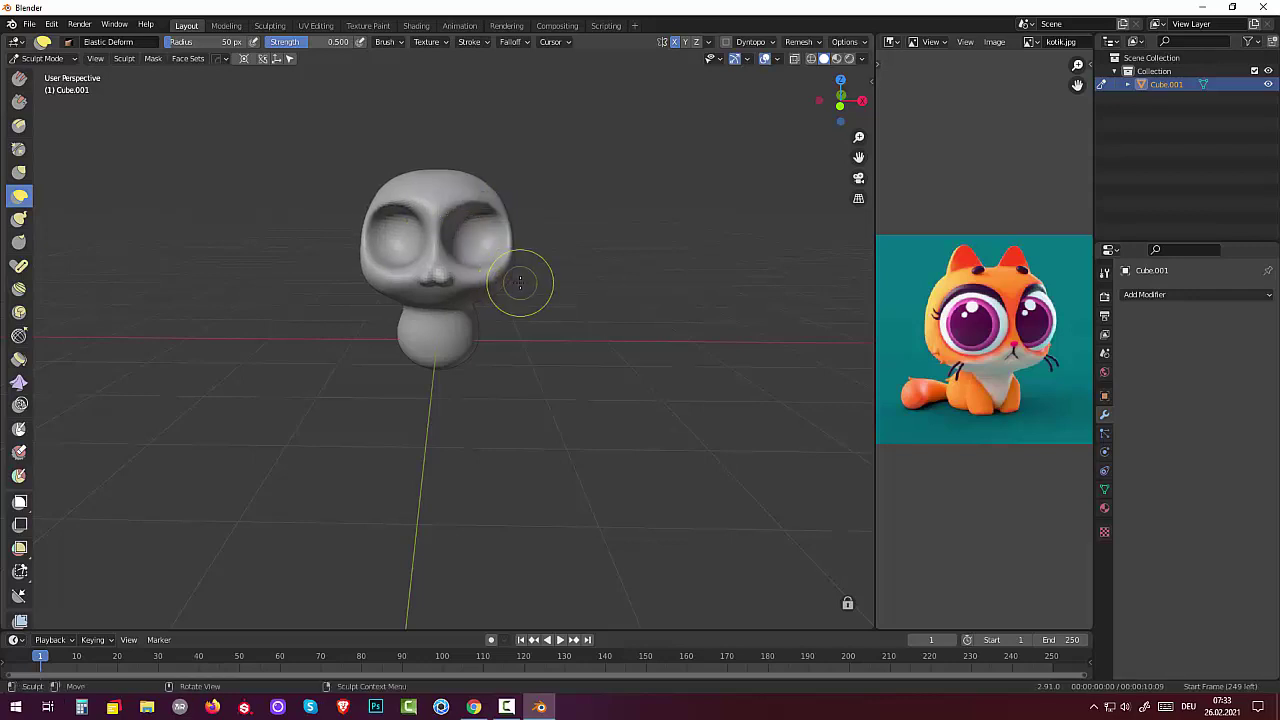
From a side view, reshape the mouth edge and front of the face with Elastic Deform.
scroll(519, 282, "down", 3)
middle_click_drag(519, 282, 668, 264)
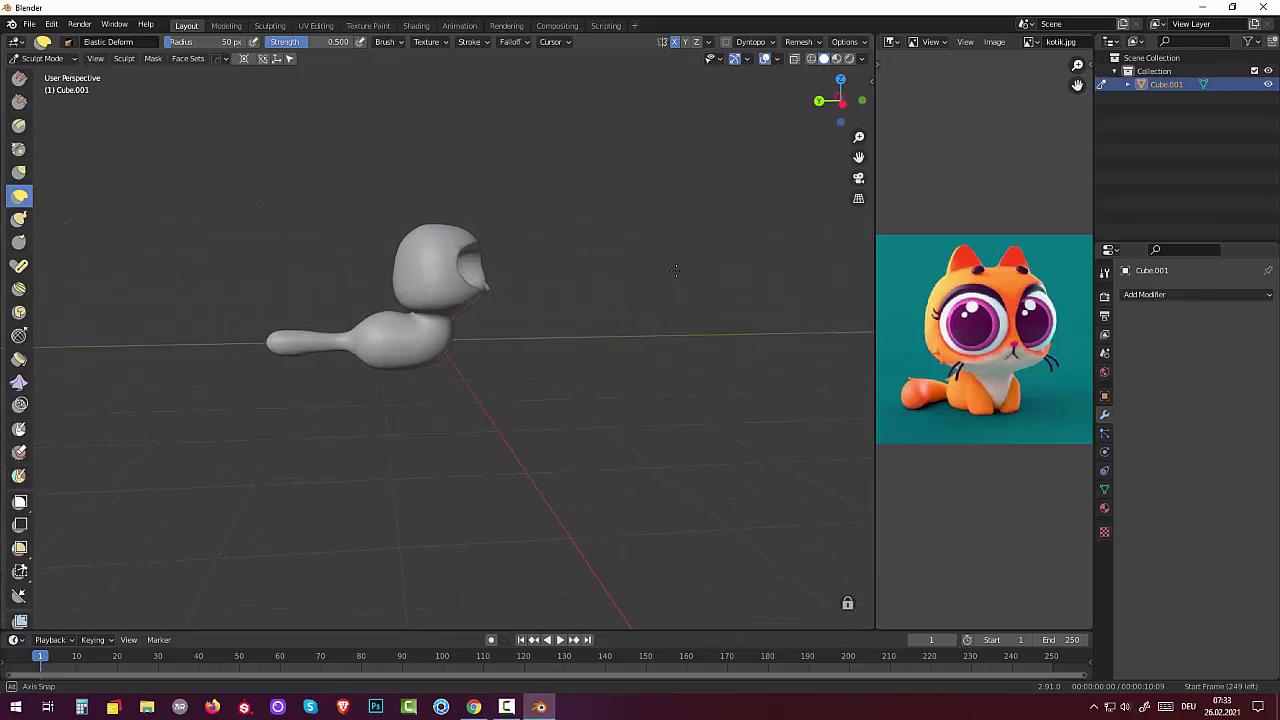
scroll(590, 322, "up", 1)
scroll(590, 322, "up", 4)
mouse_move(563, 163)
left_mouse_down()
mouse_move(553, 170)
mouse_move(557, 150)
mouse_move(543, 171)
mouse_move(555, 133)
mouse_move(586, 186)
left_mouse_up()
mouse_move(586, 186)
middle_mouse_down()
mouse_move(494, 220)
mouse_move(304, 206)
middle_mouse_up()
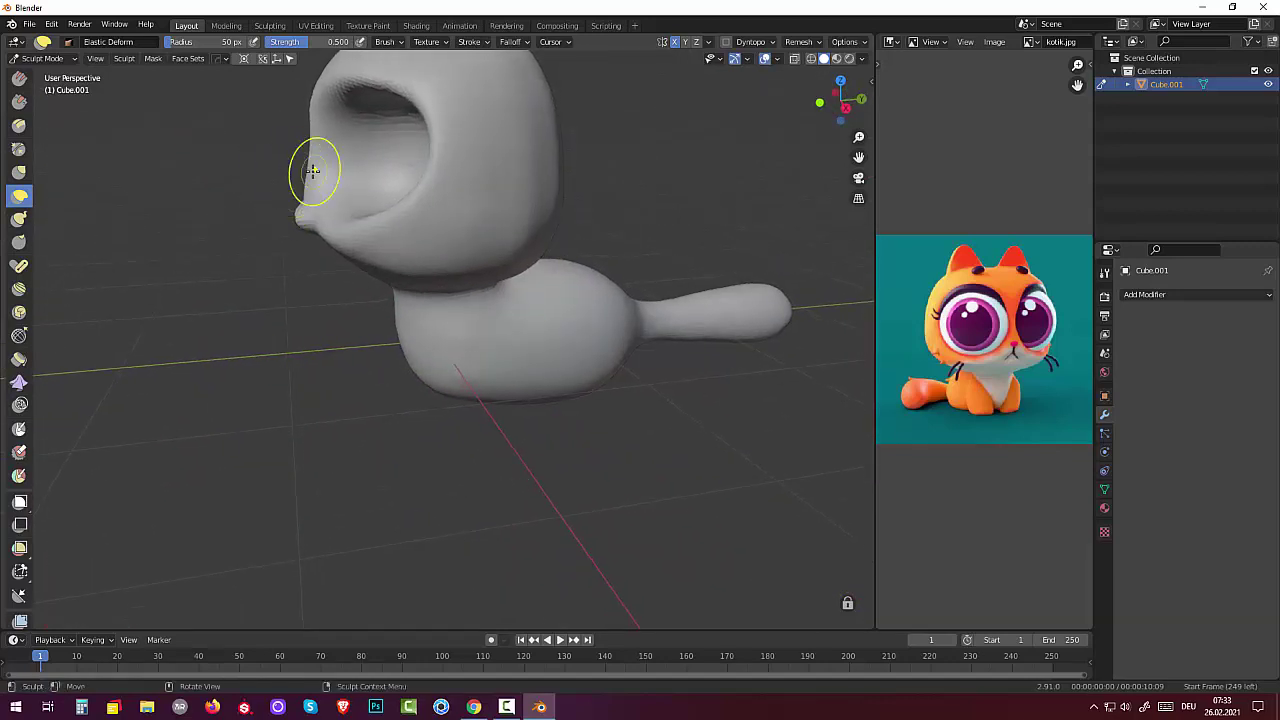
mouse_move(308, 172)
left_mouse_down()
mouse_move(309, 194)
mouse_move(320, 160)
left_mouse_up()
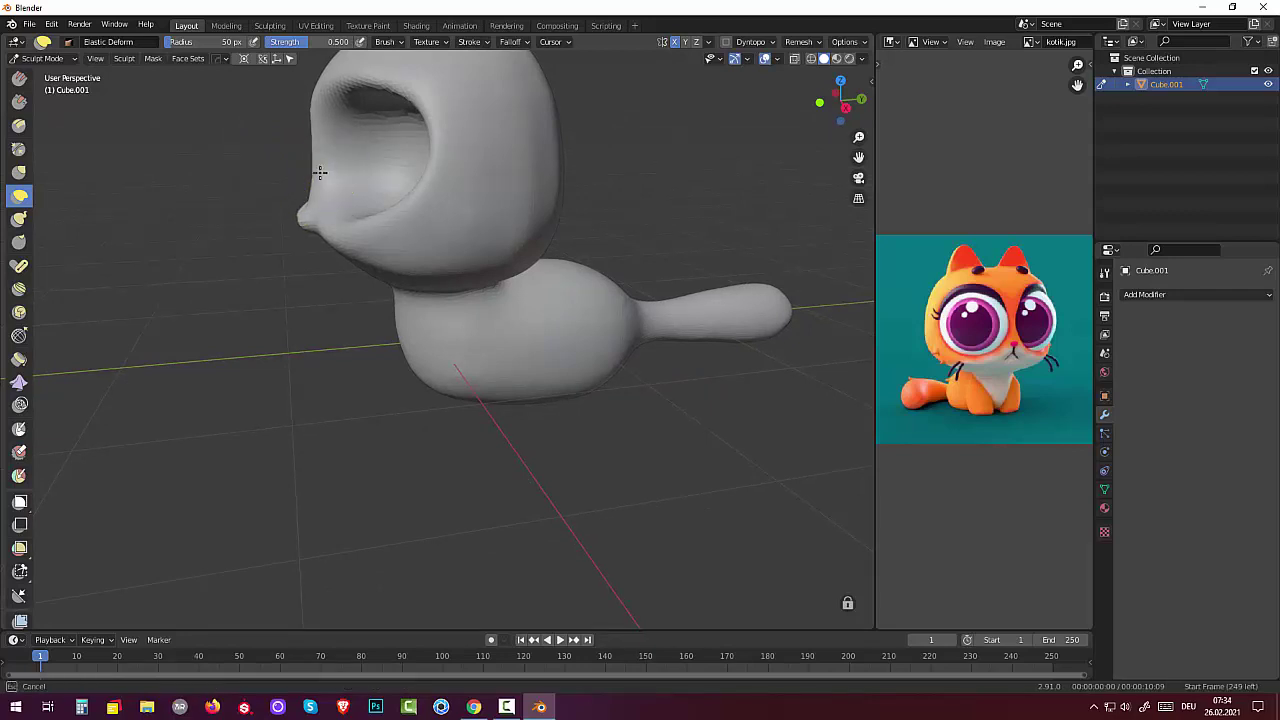
scroll(355, 186, "down", 3)
mouse_move(355, 186)
middle_mouse_down()
mouse_move(581, 182)
mouse_move(571, 189)
middle_mouse_up()
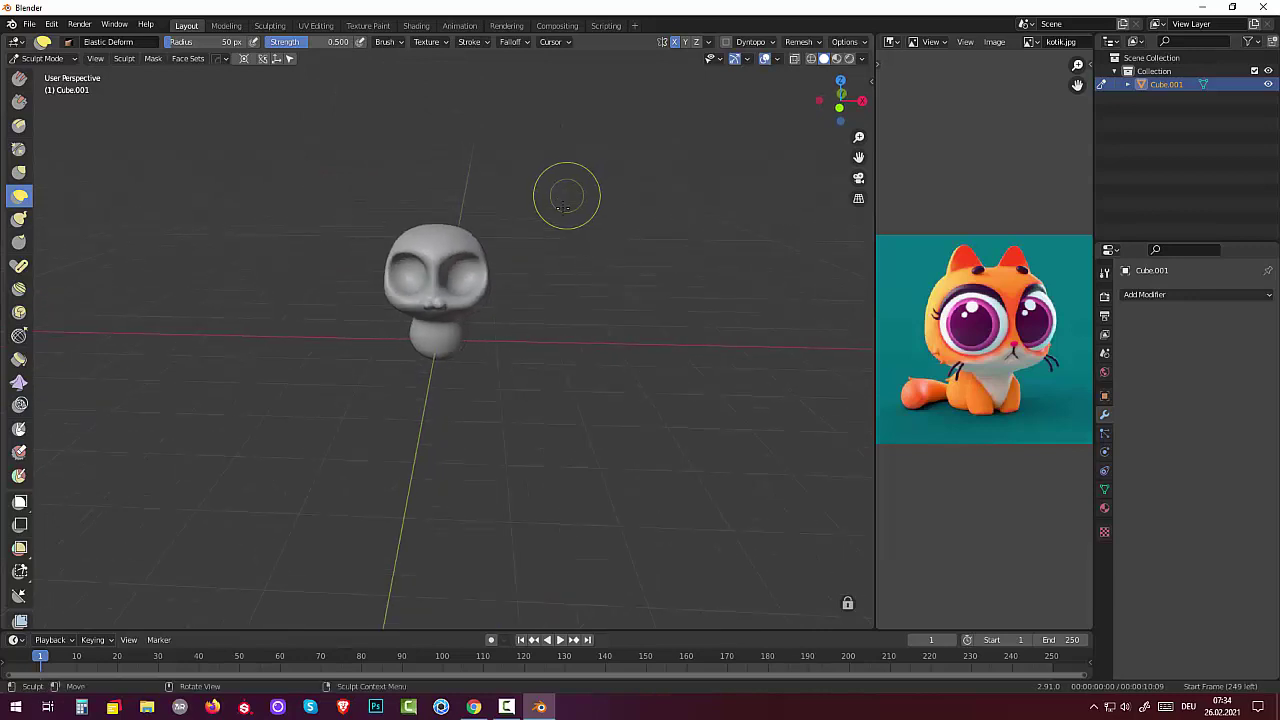
scroll(592, 308, "up", 1)
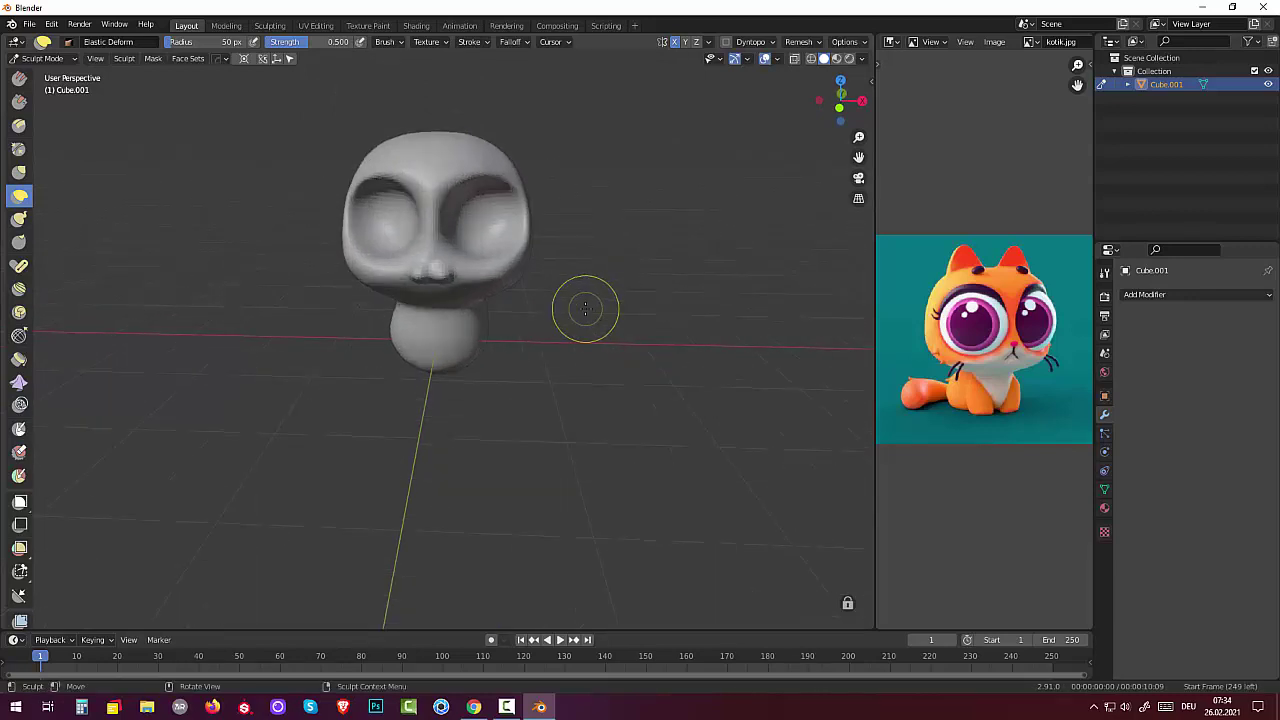
Return to Object Mode, save the scene as kotik.blend, and bring up the Add menu.
left_click(40, 59)
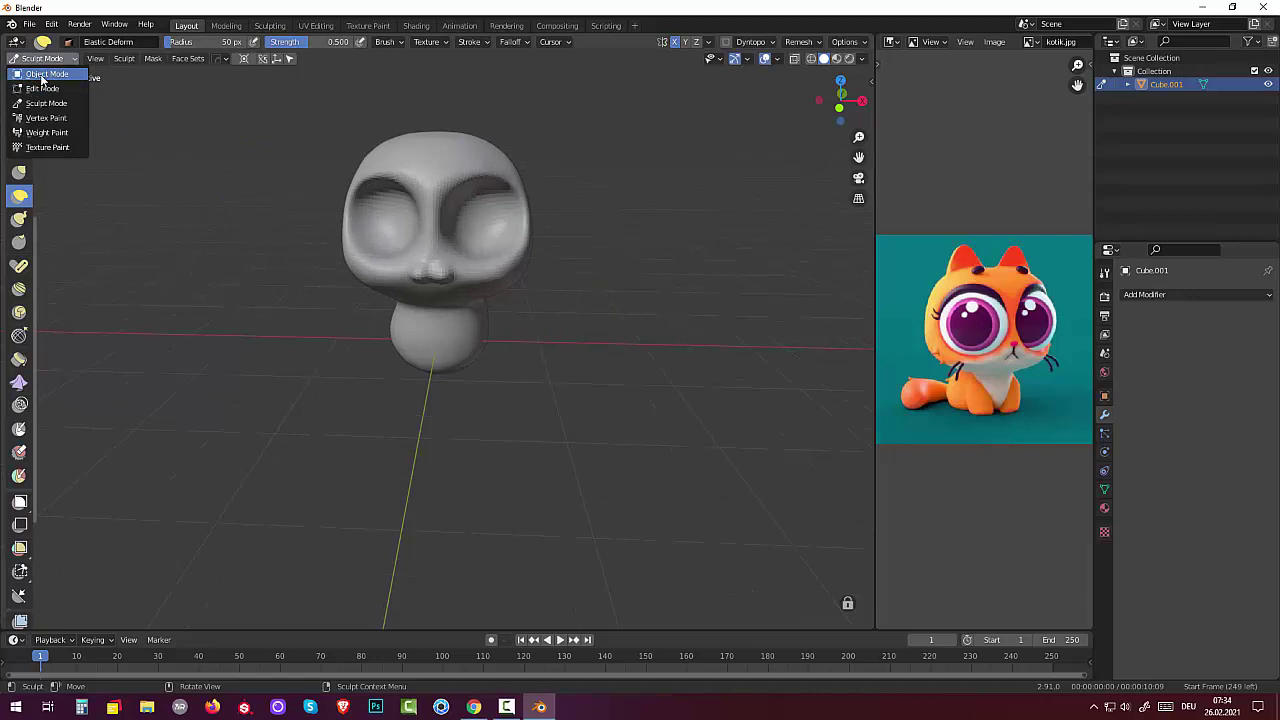
left_click(42, 74)
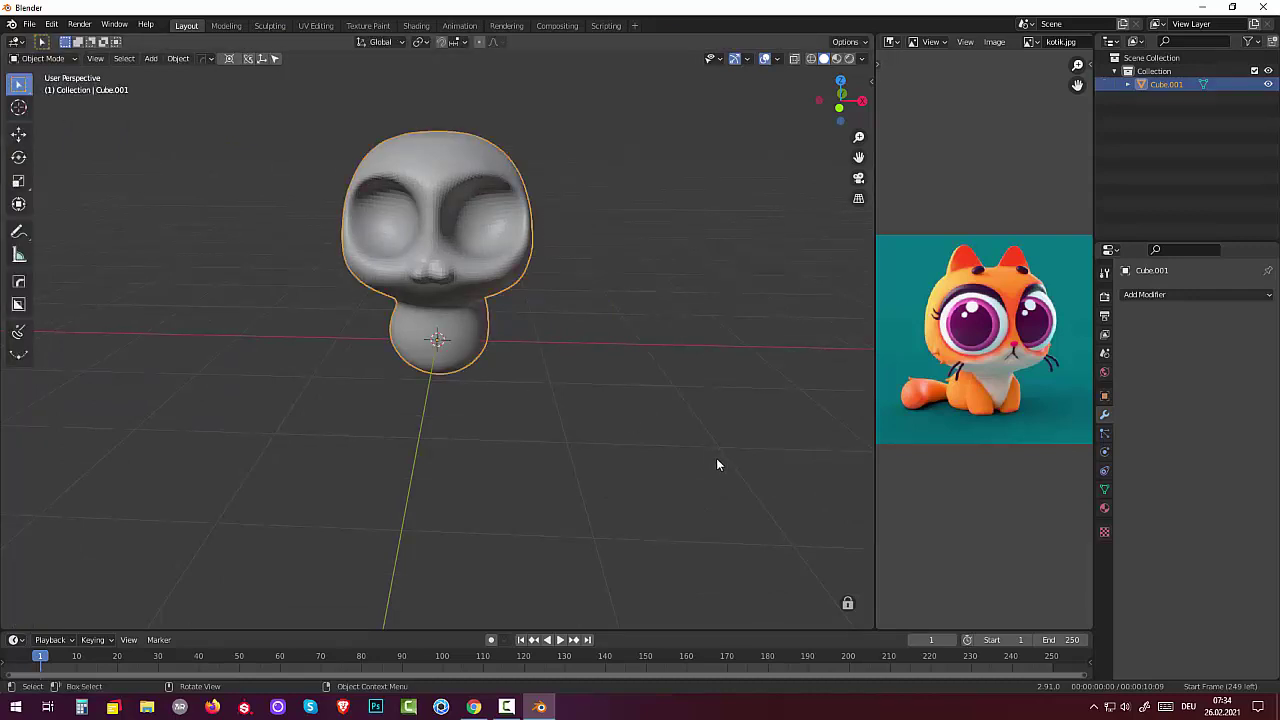
key("ctrl+s")
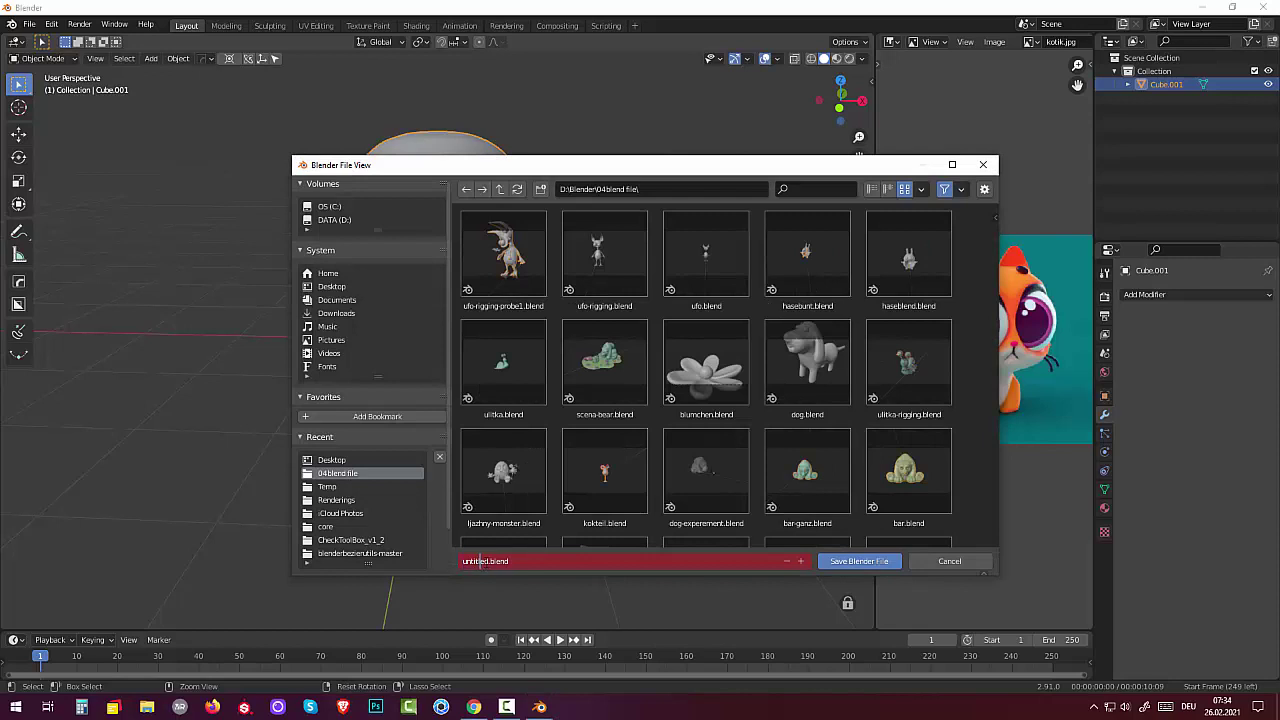
left_click(485, 561)
type("kot")
type("ik")
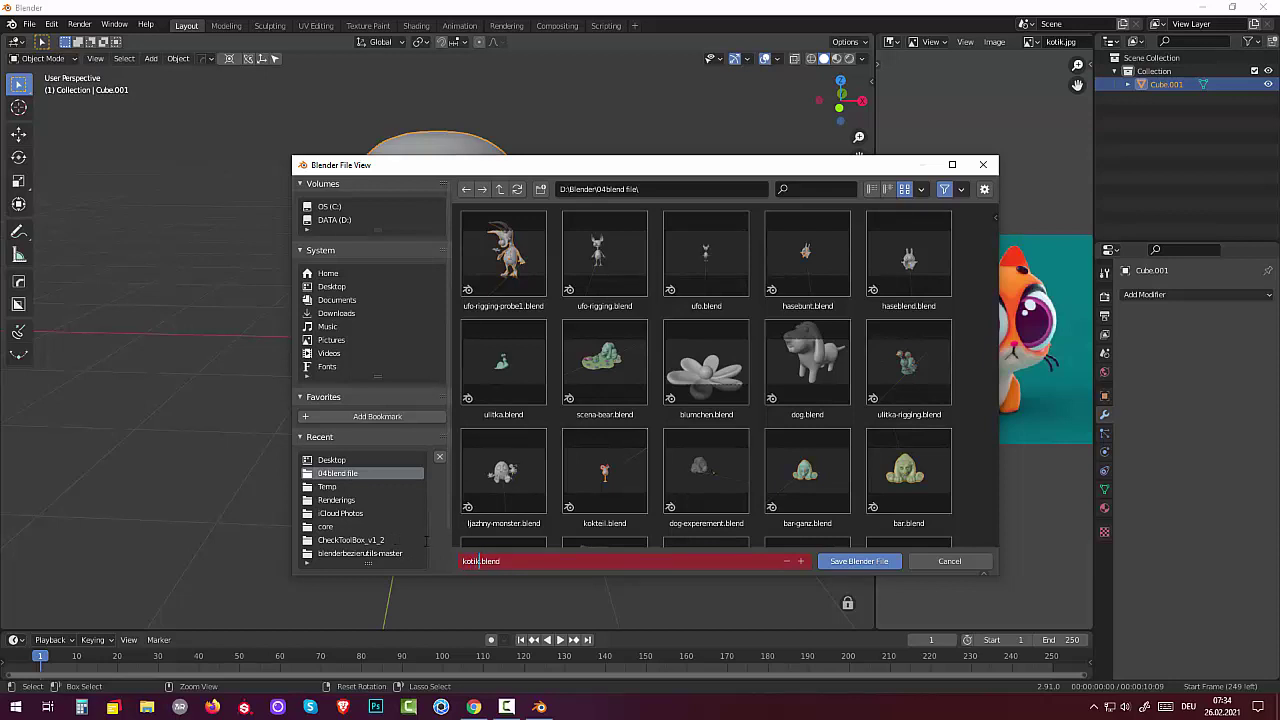
left_click(860, 563)
left_click(858, 563)
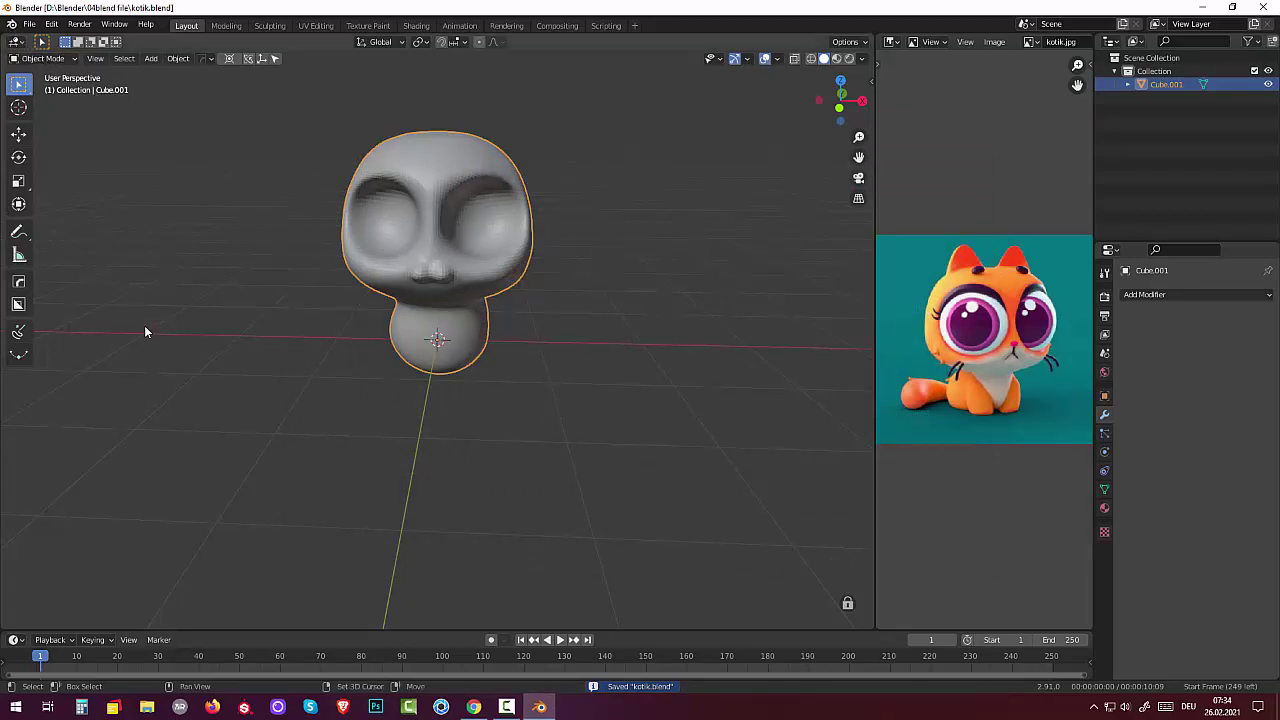
key("shift+a")
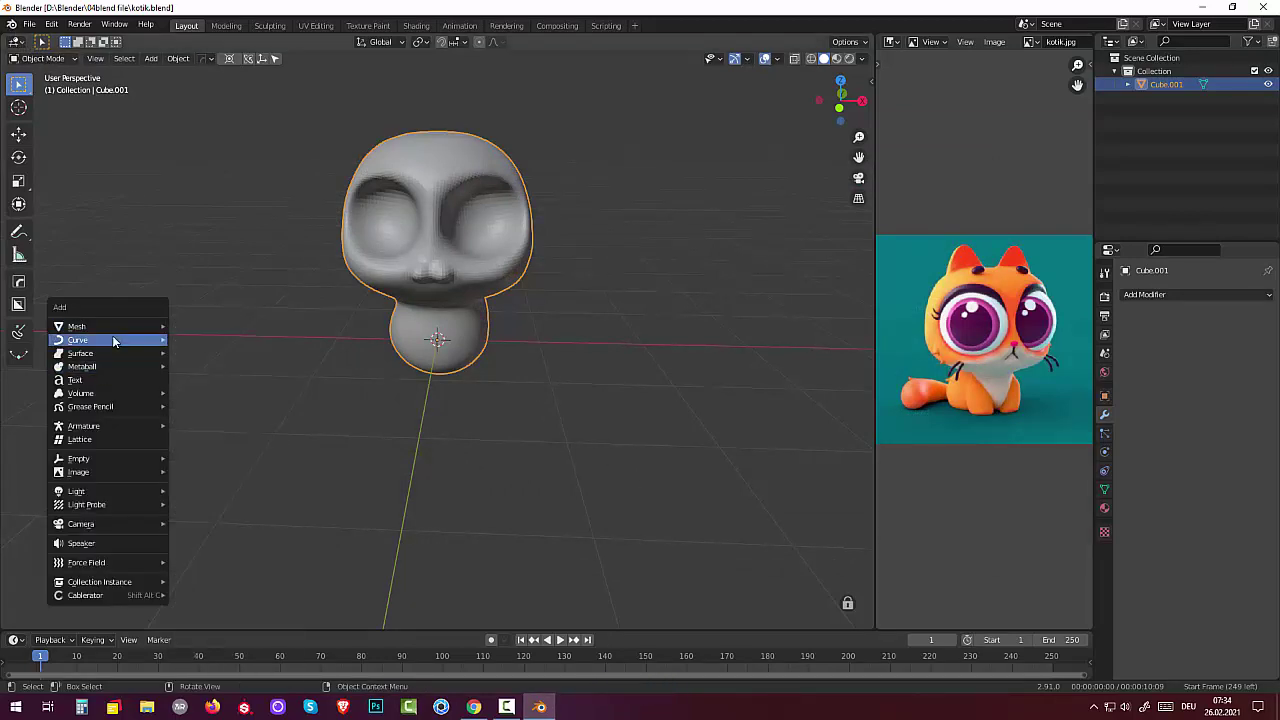
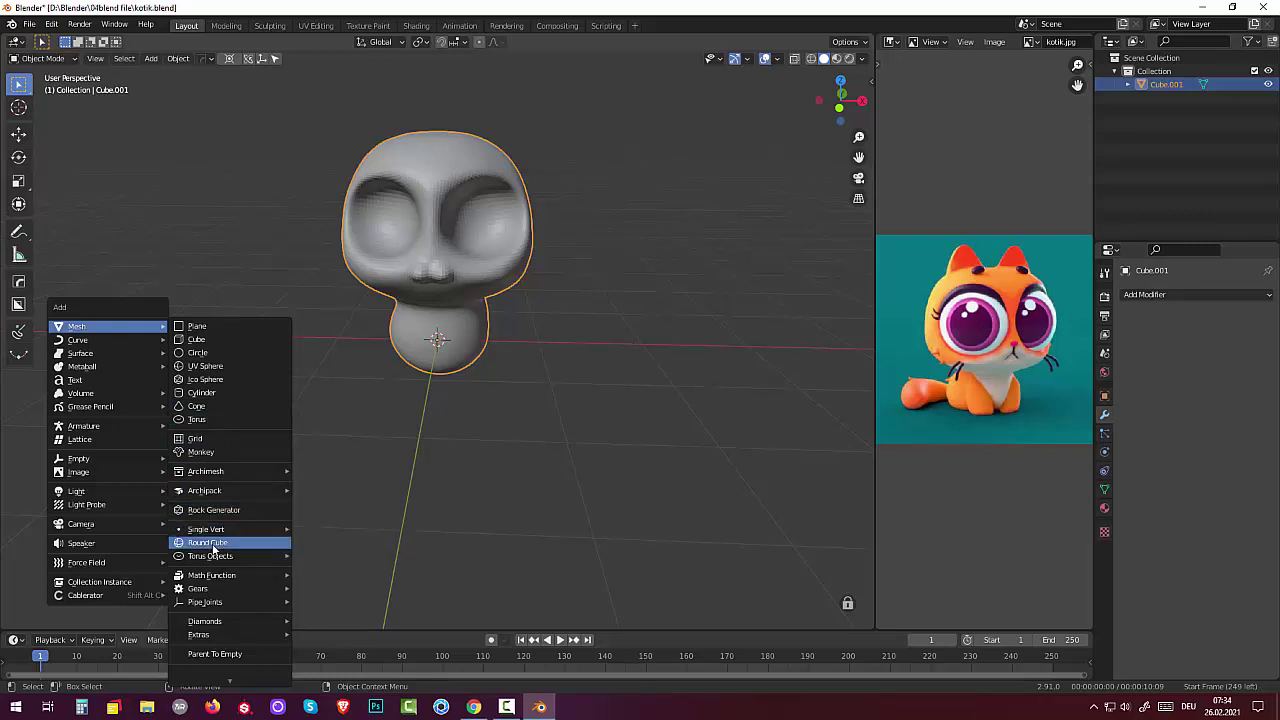
Add a Round Cube with radius 1, the Capsule preset and 16 arc divisions.
left_click(213, 542)
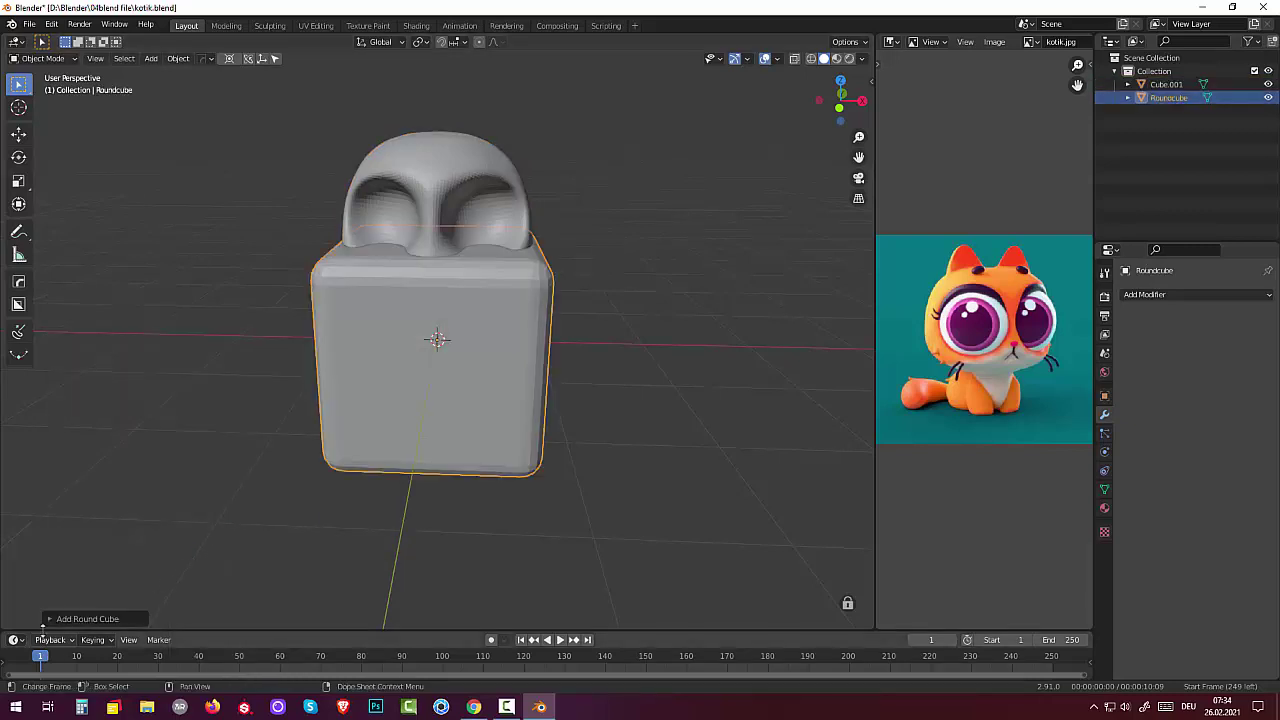
left_click(80, 618)
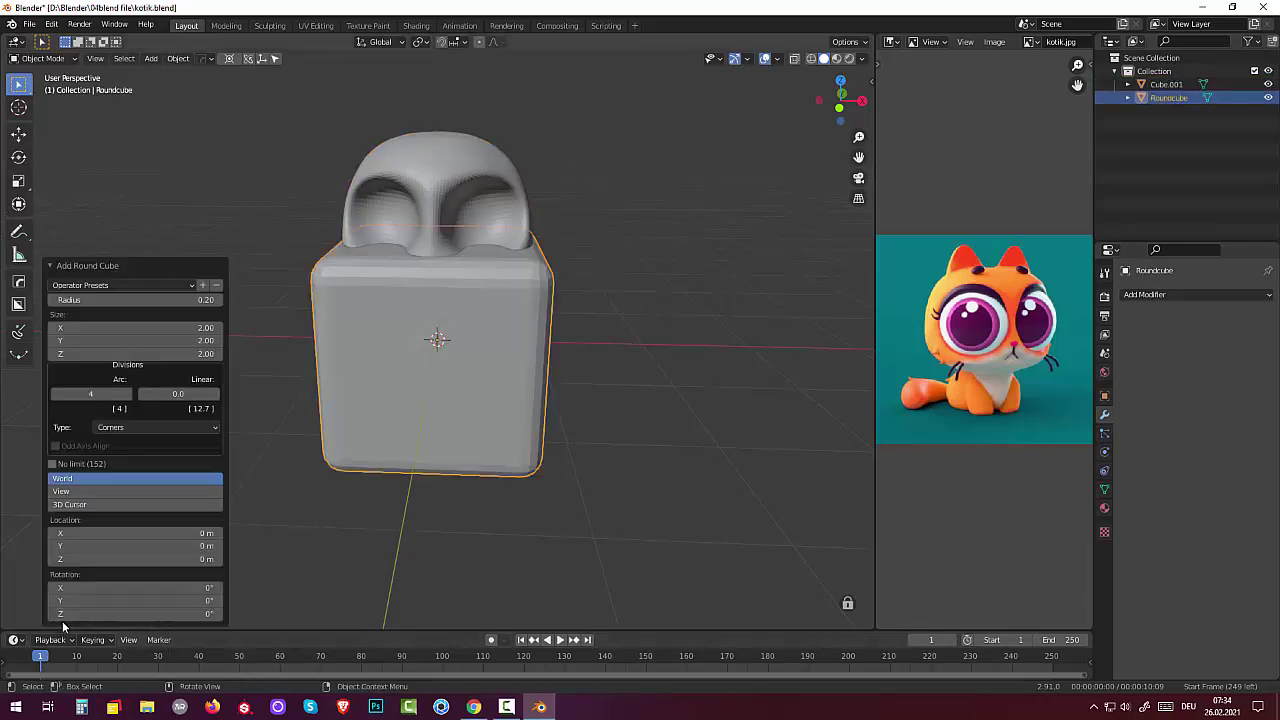
left_click(80, 300)
type("1")
key("Return")
left_click(100, 285)
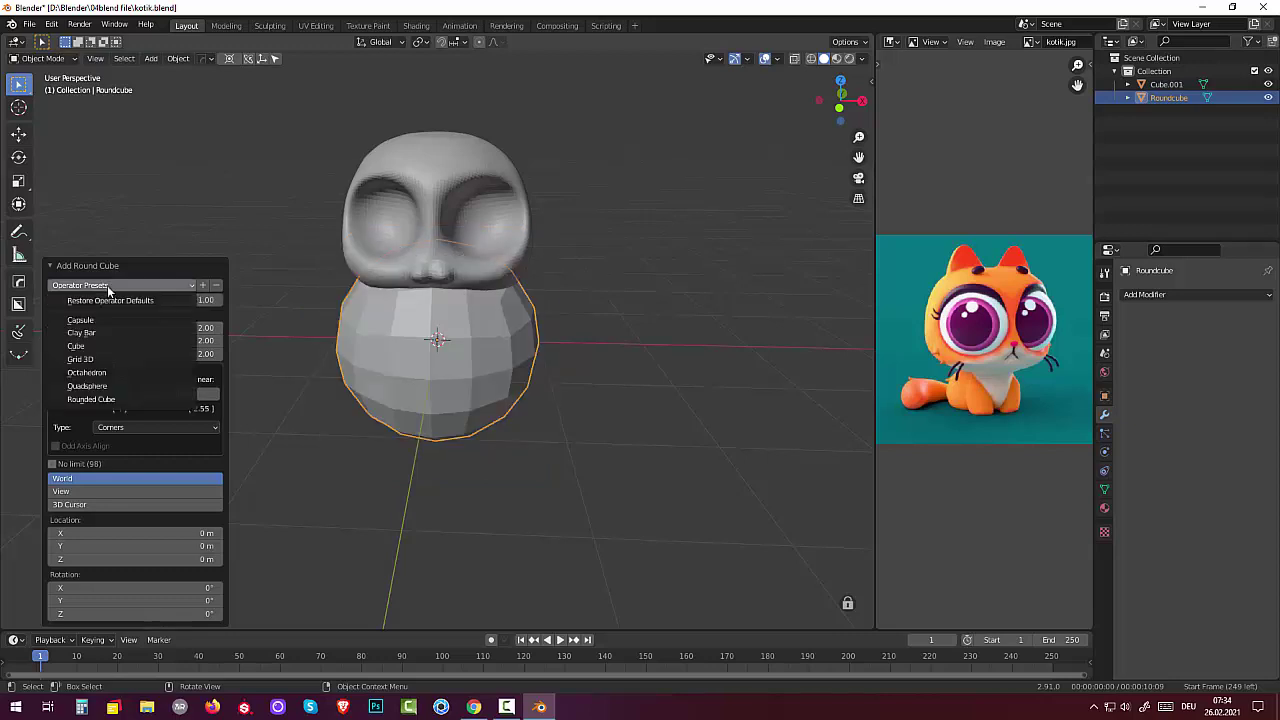
left_click(100, 320)
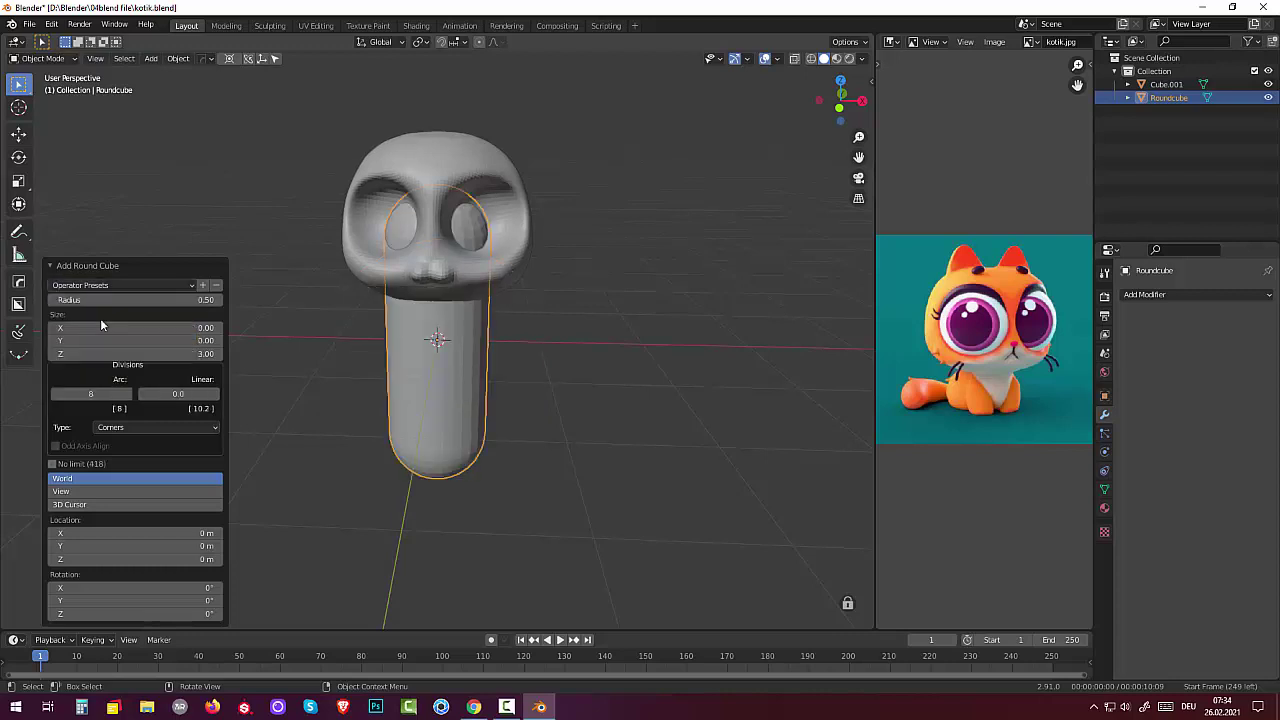
left_click(90, 393)
type("16")
key("Return")
scroll(467, 311, "down", 3)
middle_click_drag(465, 304, 470, 300)
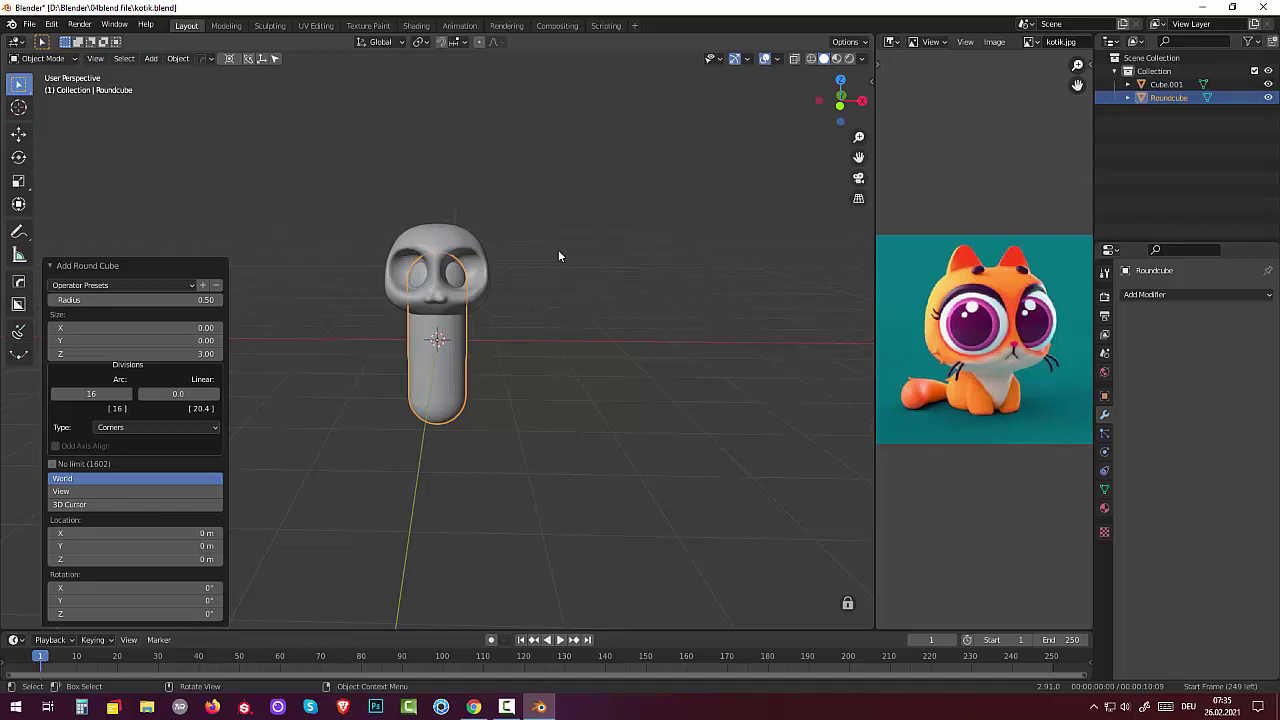
Scale the capsule to about 0.6, then squash it to 0.522 along Z.
key("s")
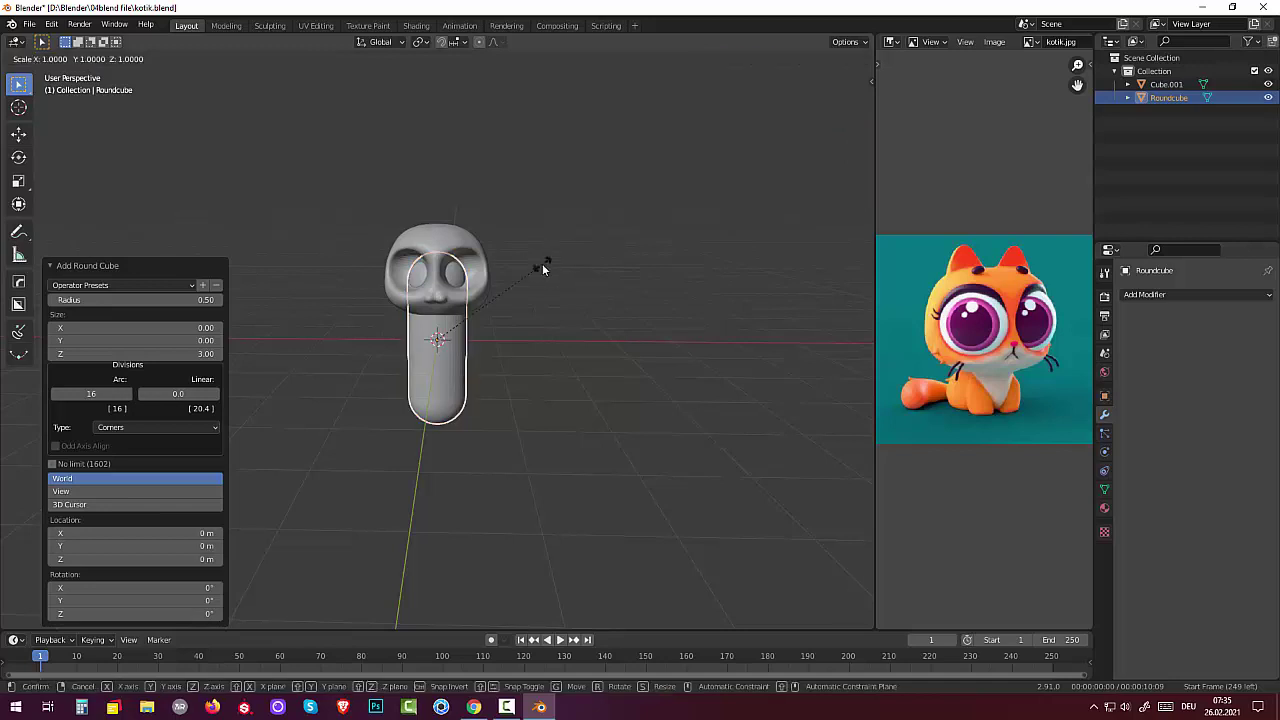
left_click(502, 299)
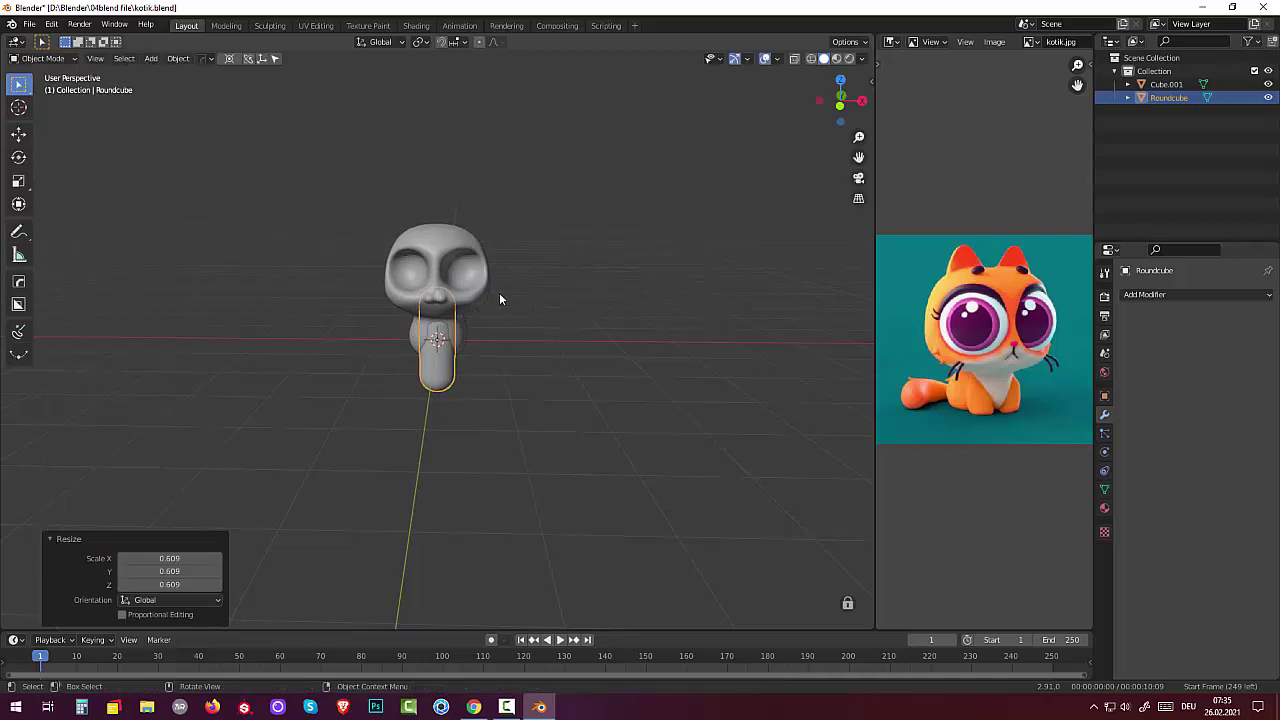
key("s")
key("z")
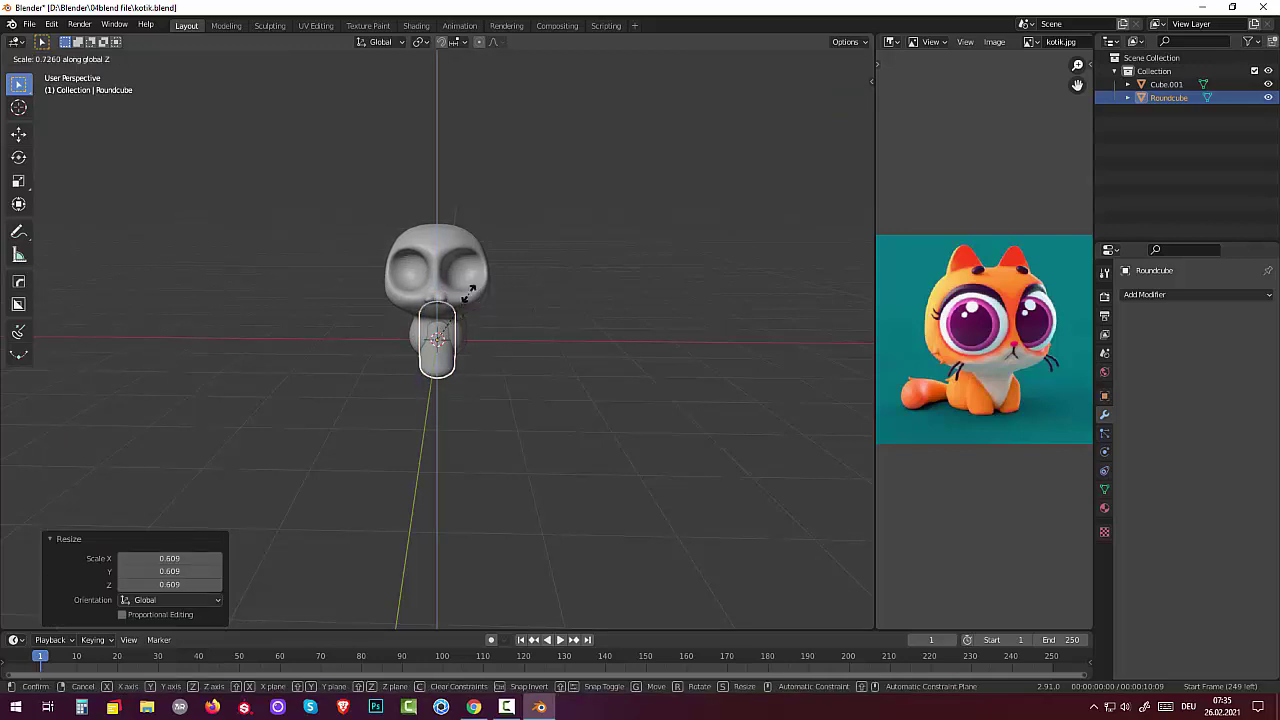
left_click(437, 303)
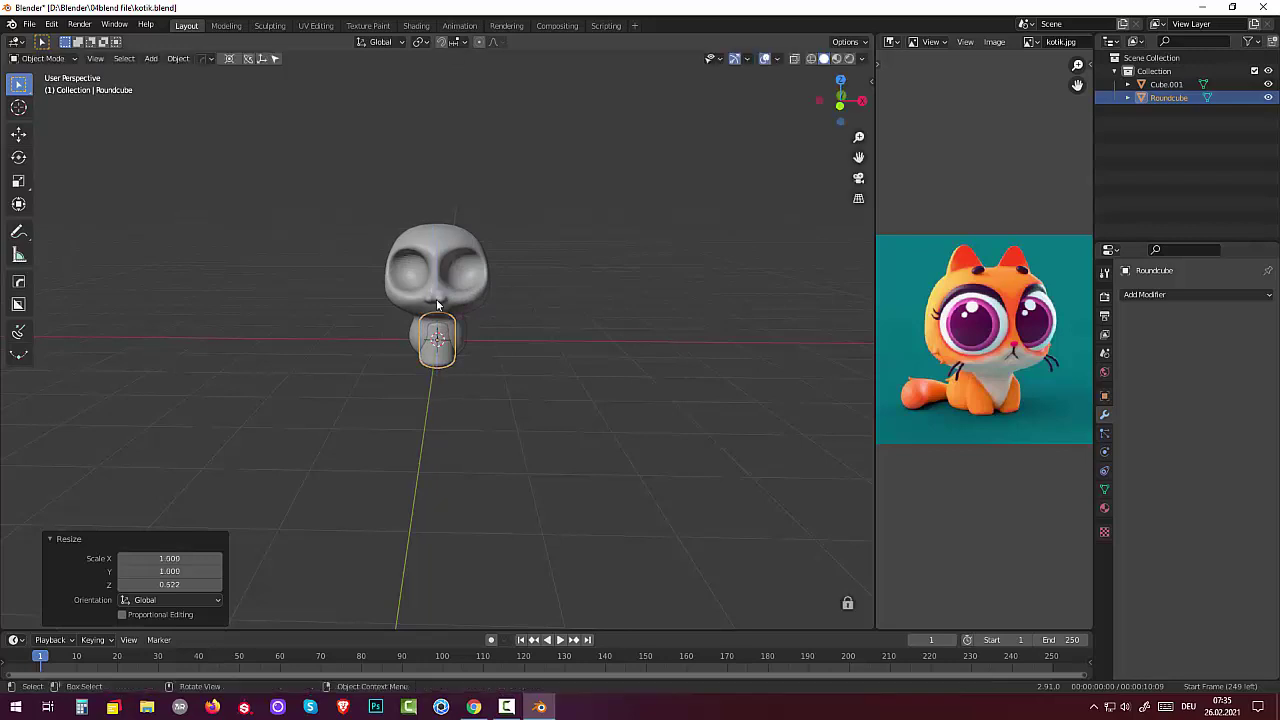
mouse_move(437, 303)
middle_mouse_down()
mouse_move(594, 286)
mouse_move(502, 293)
mouse_move(476, 281)
middle_mouse_up()
In front ortho view, move the capsule to X −0.49125 m, Z −0.12567 m.
key("KP_1")
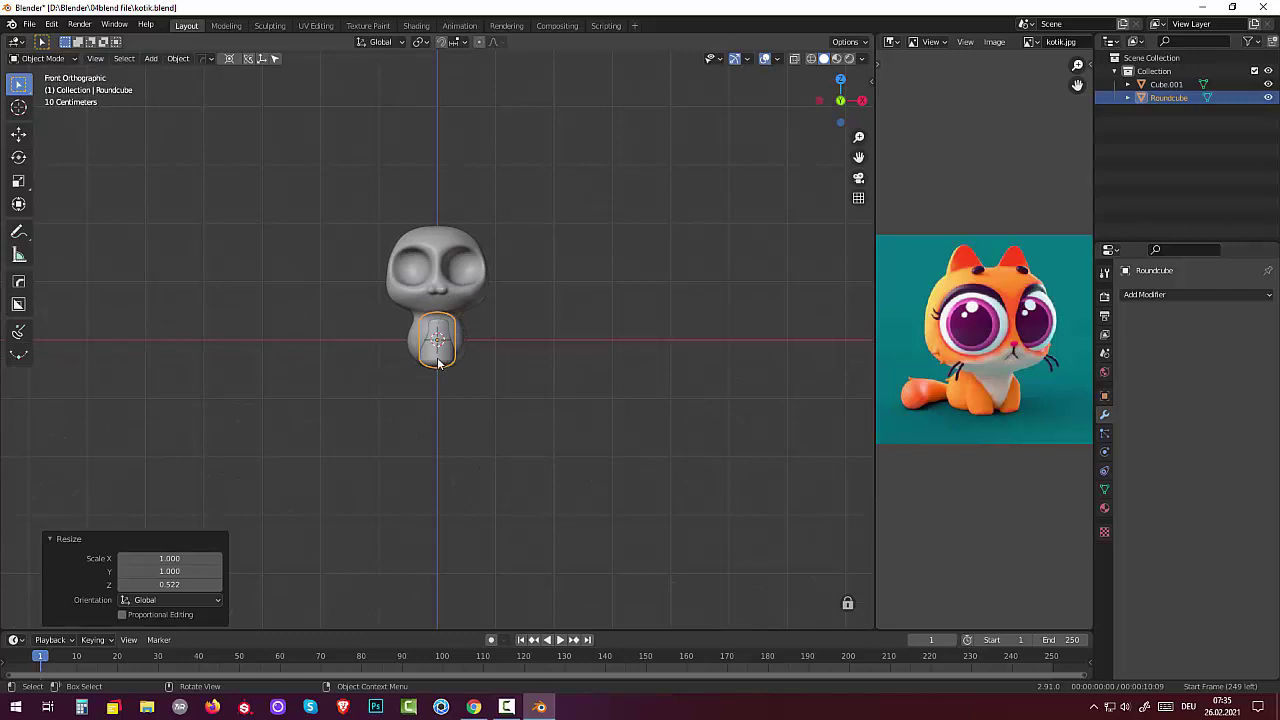
key("g")
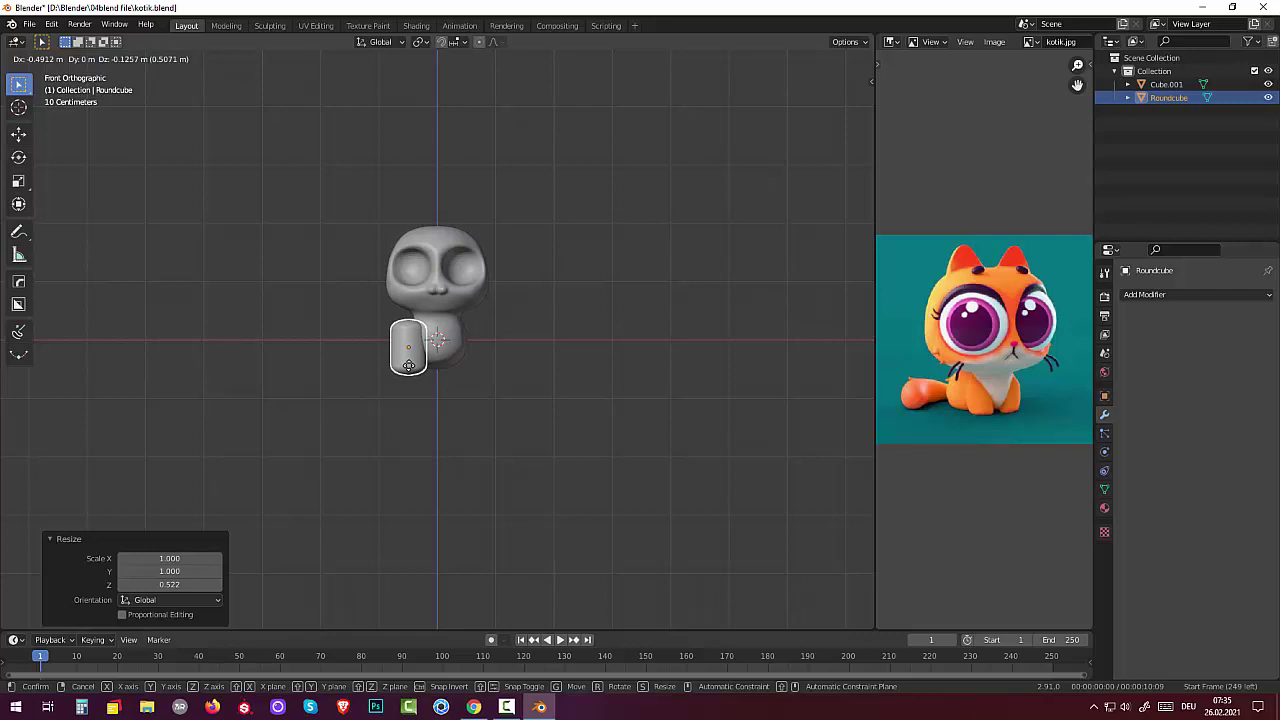
left_click(408, 365)
mouse_move(408, 365)
middle_mouse_down()
mouse_move(447, 373)
mouse_move(420, 373)
middle_mouse_up()
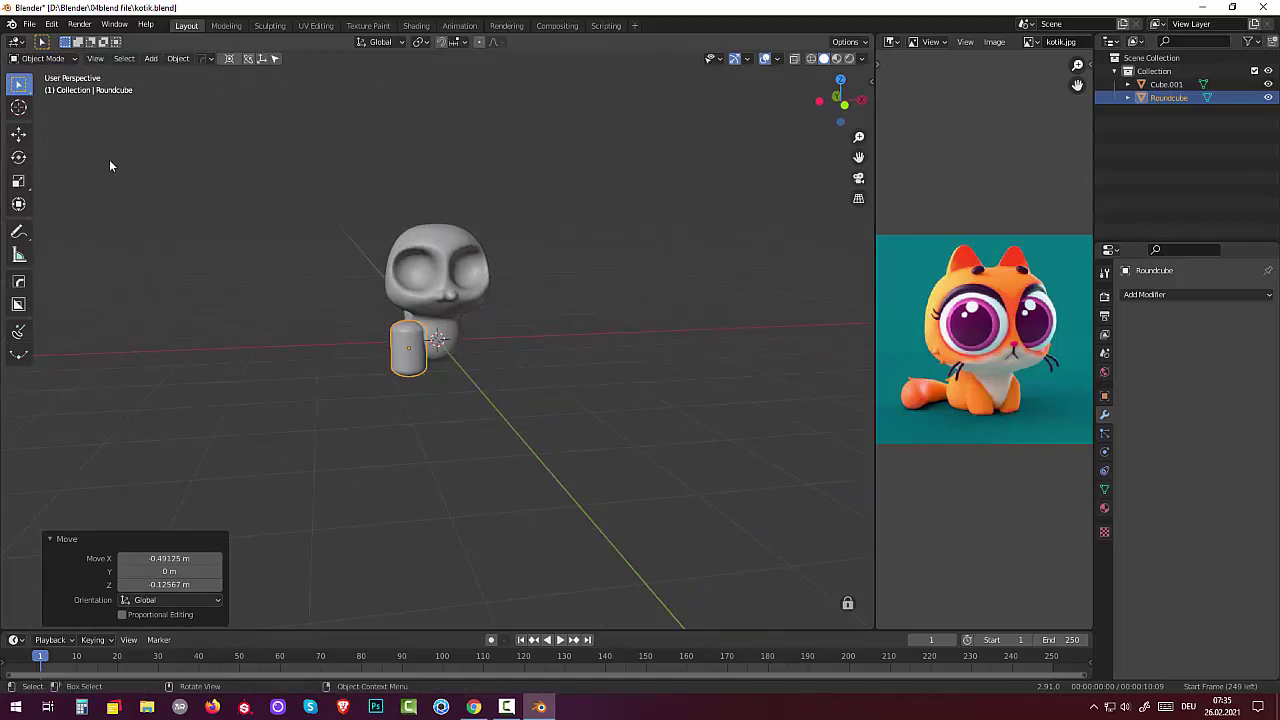
In Edit Mode with X-ray, scale the capsule's top vertices to 0.74, then return to Object Mode.
left_click(50, 61)
left_click(44, 90)
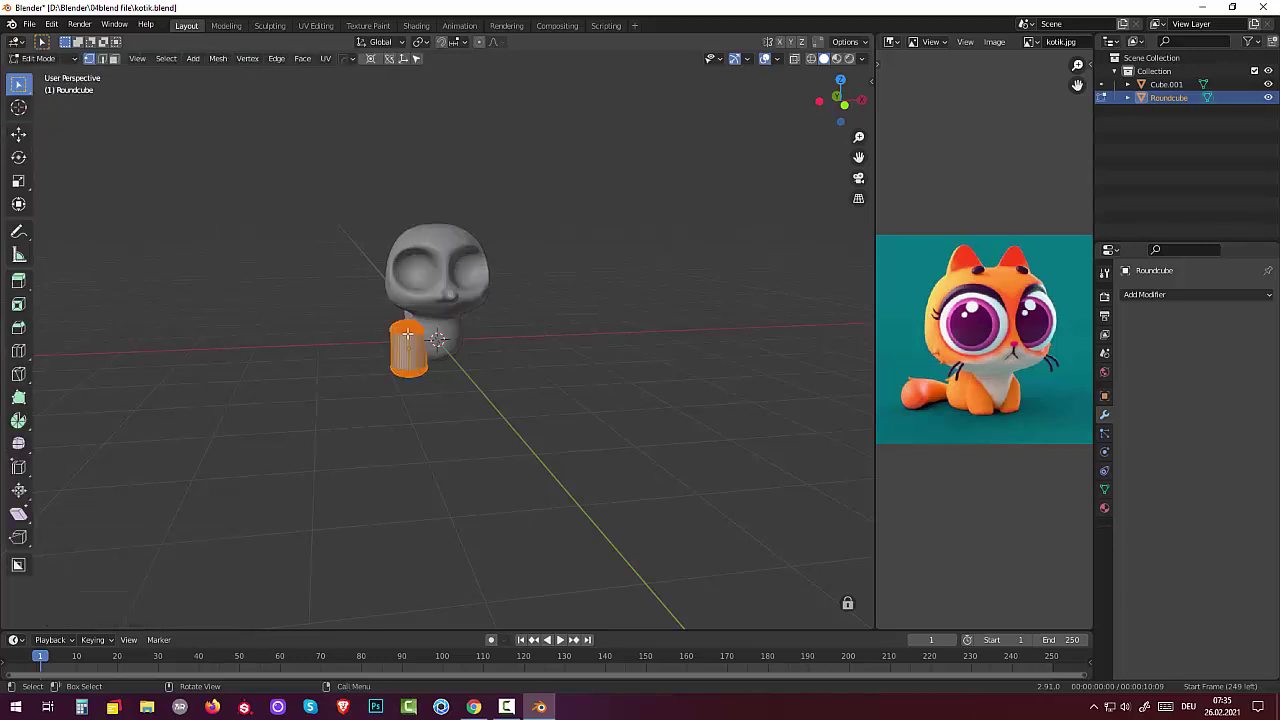
mouse_move(608, 377)
middle_mouse_down()
mouse_move(546, 354)
mouse_move(571, 357)
middle_mouse_up()
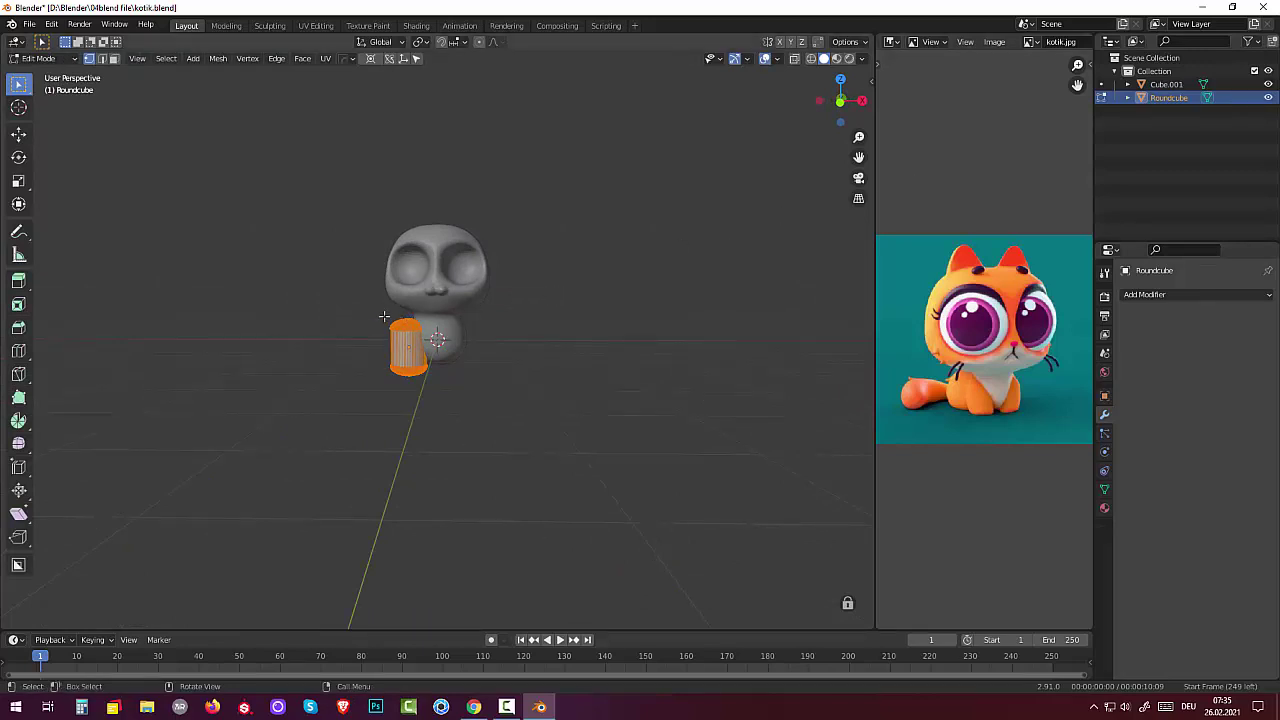
left_click(796, 59)
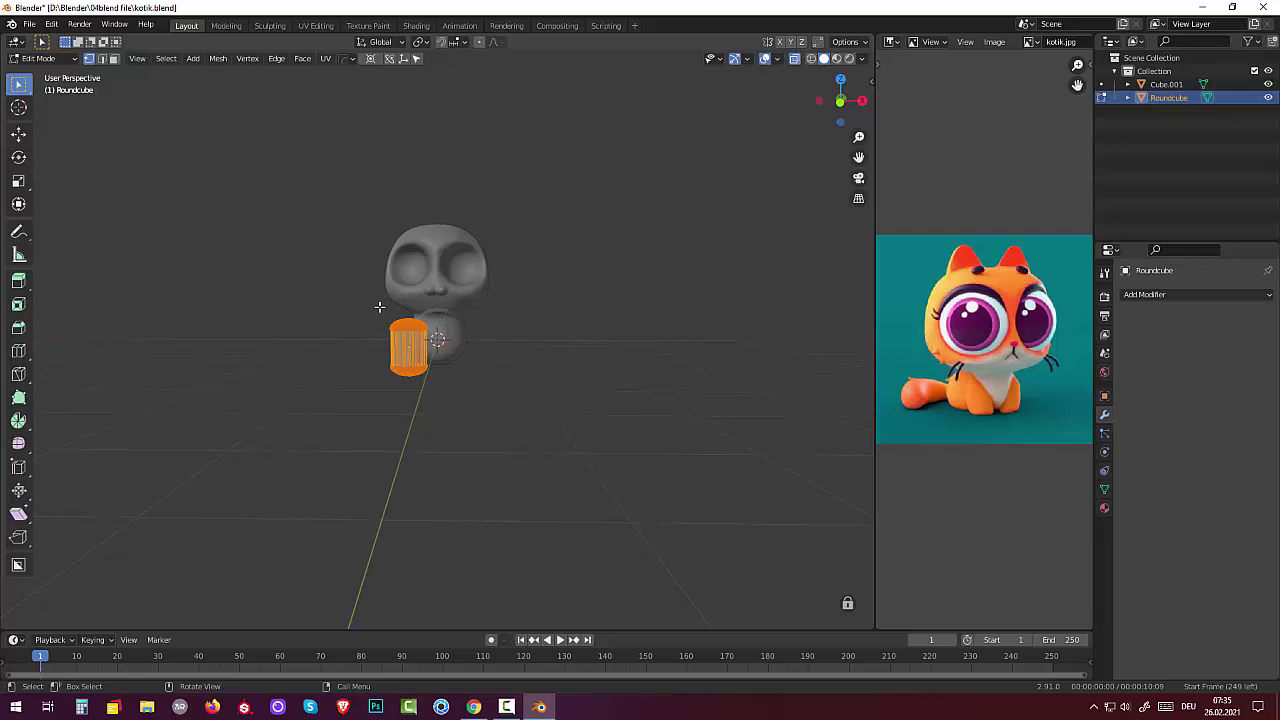
left_click_drag(377, 309, 485, 336)
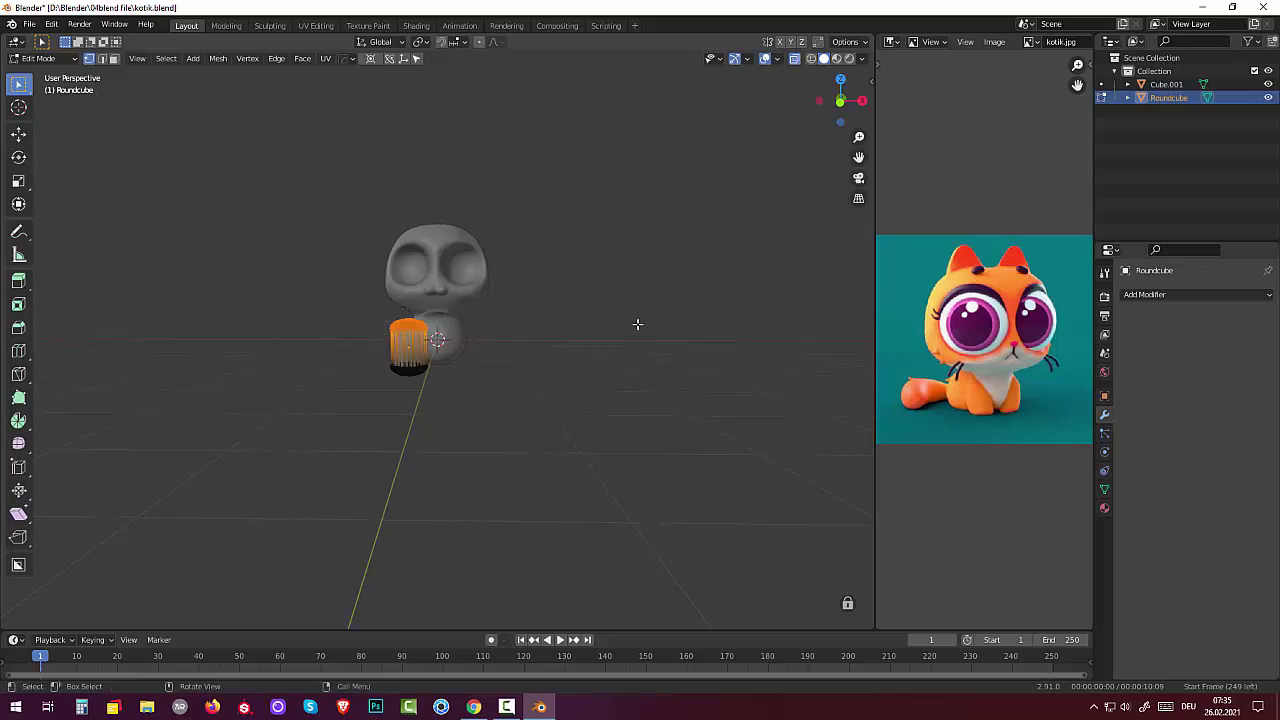
key("s")
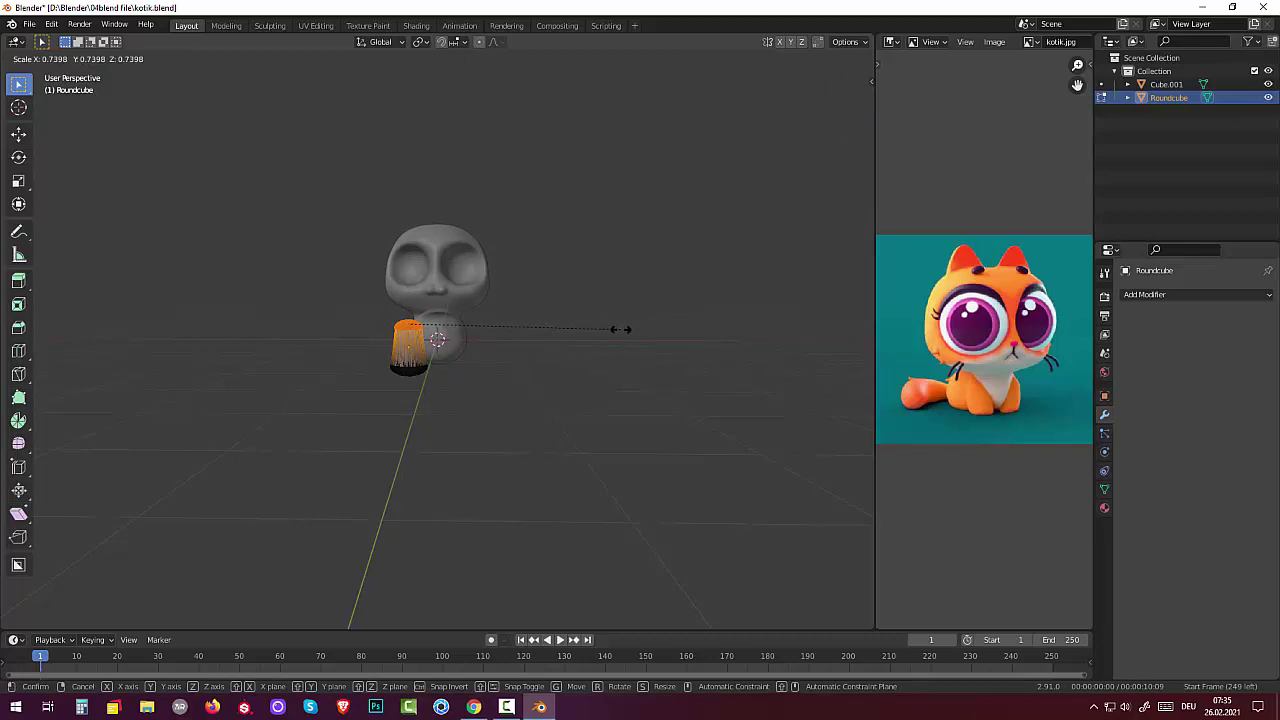
left_click(620, 329)
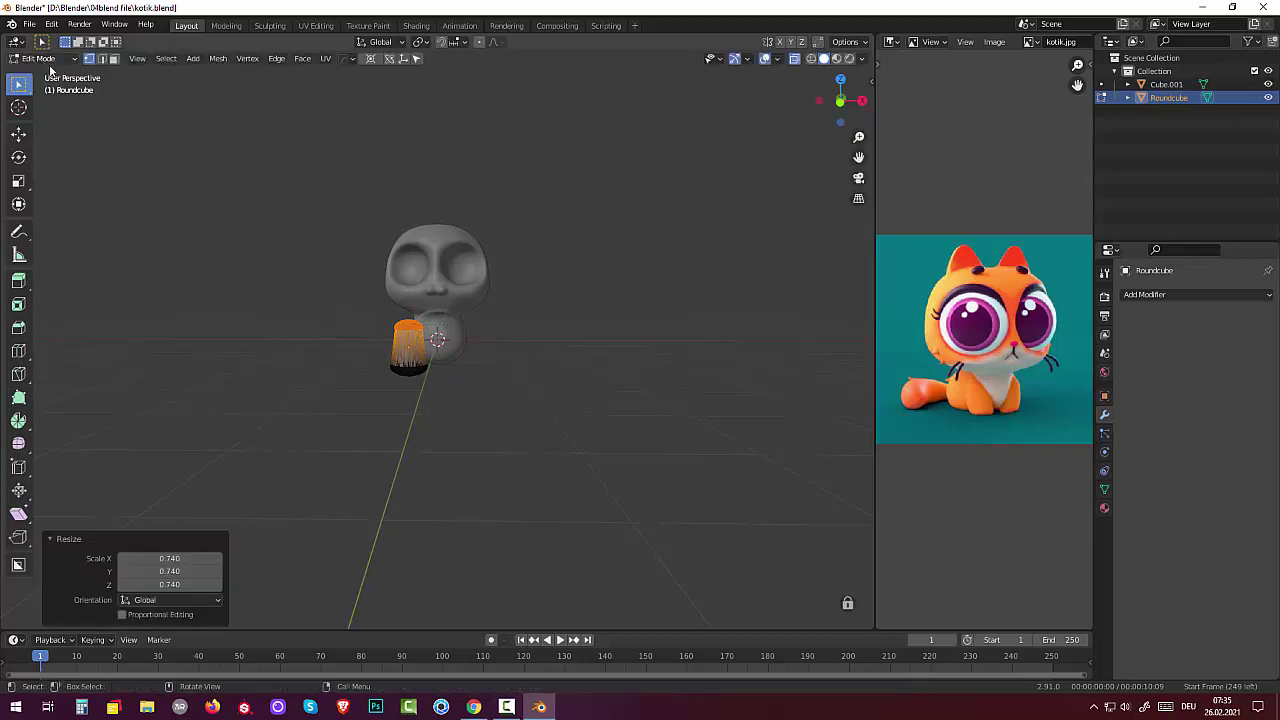
mouse_move(489, 194)
middle_mouse_down()
mouse_move(630, 210)
mouse_move(529, 183)
mouse_move(430, 188)
middle_mouse_up()
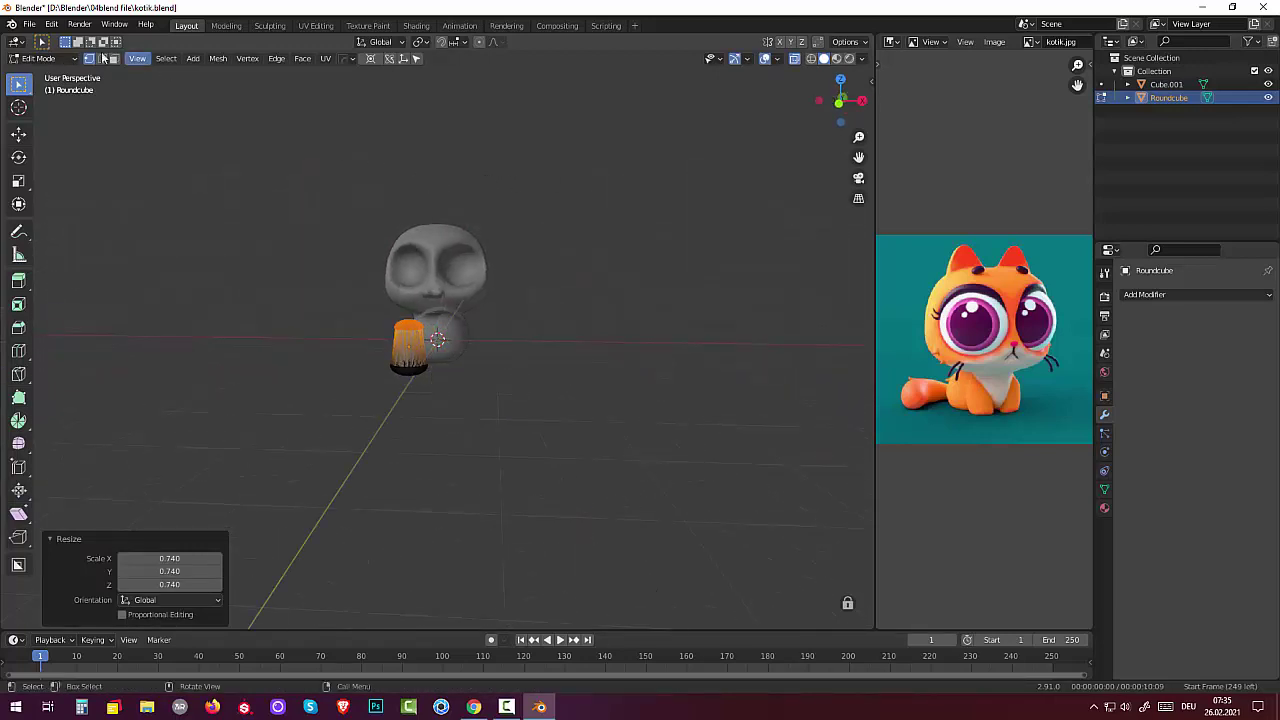
left_click(40, 58)
left_click(42, 75)
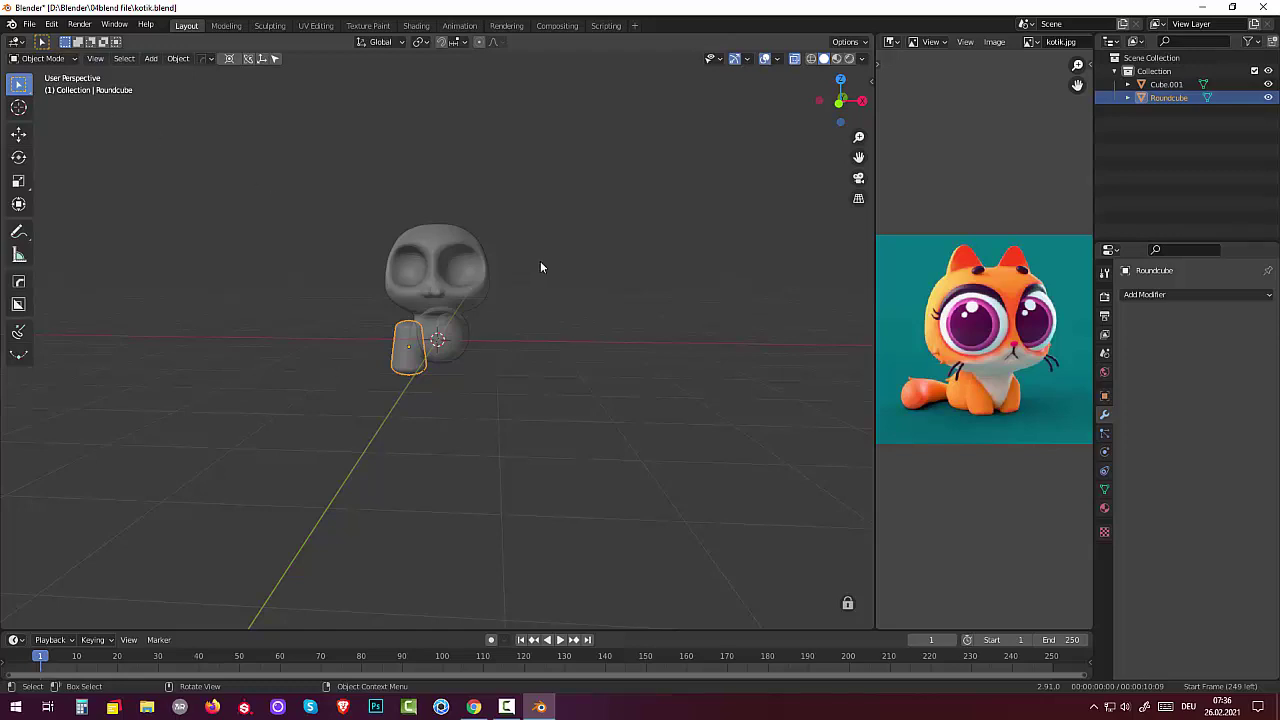
Scale the leg uniformly to 0.804, then stretch its height to 1.327 along Z.
key("s")
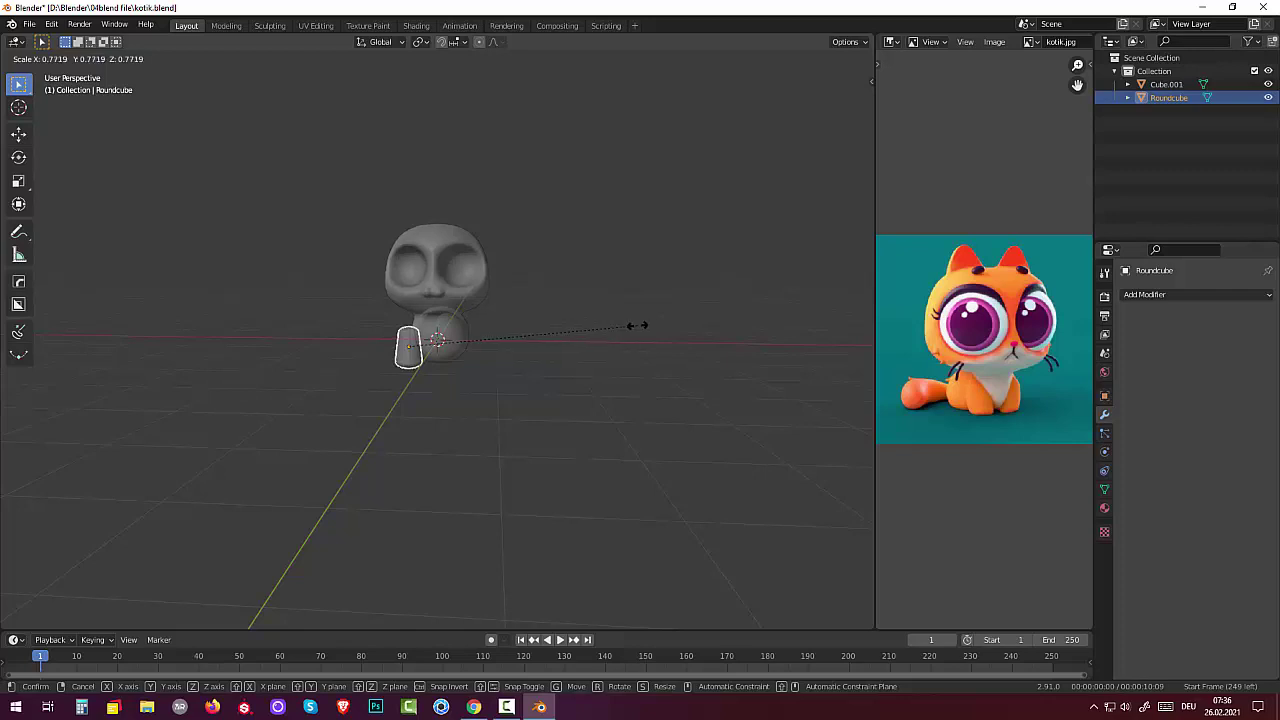
left_click(645, 324)
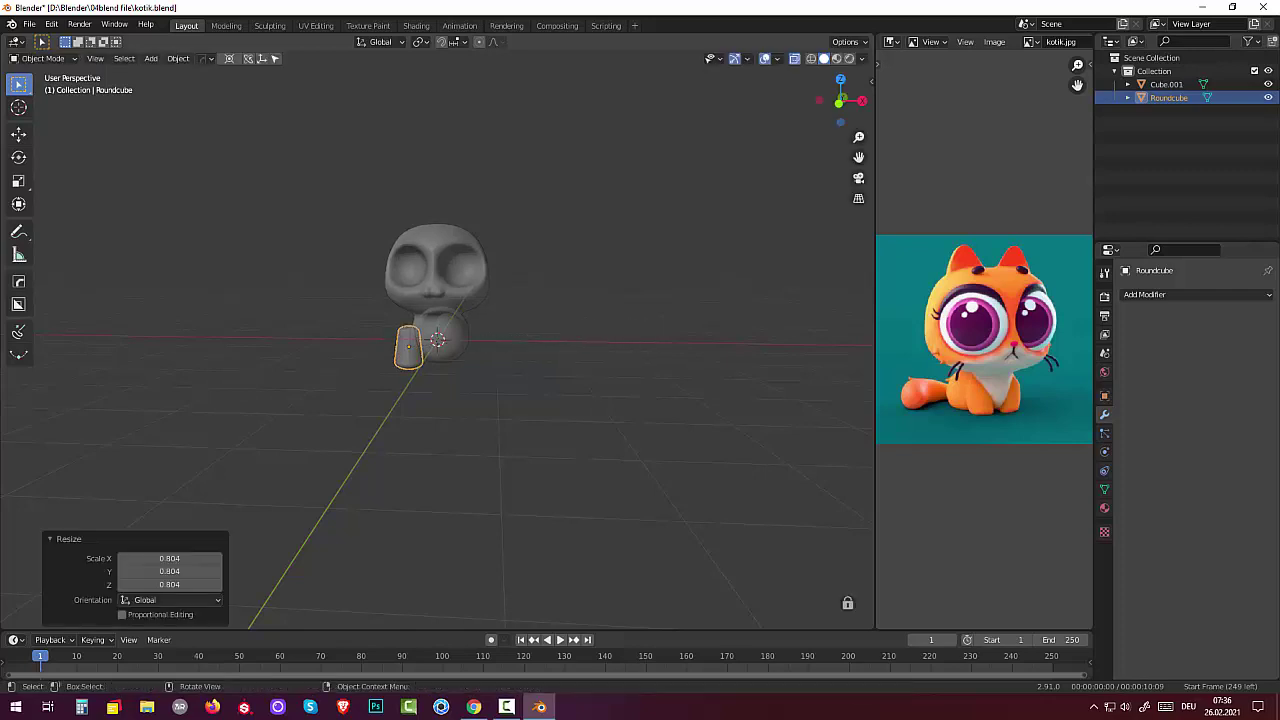
mouse_move(645, 320)
middle_mouse_down()
mouse_move(658, 248)
mouse_move(665, 282)
middle_mouse_up()
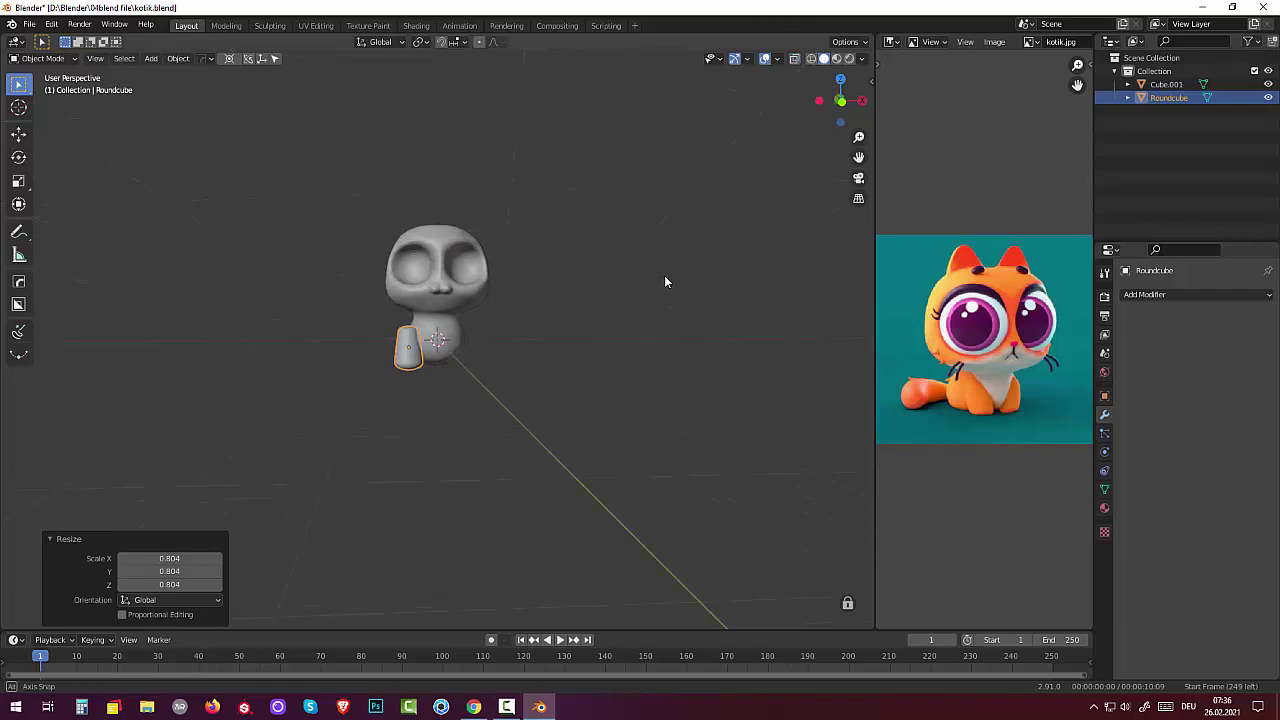
middle_click_drag(665, 282, 664, 282)
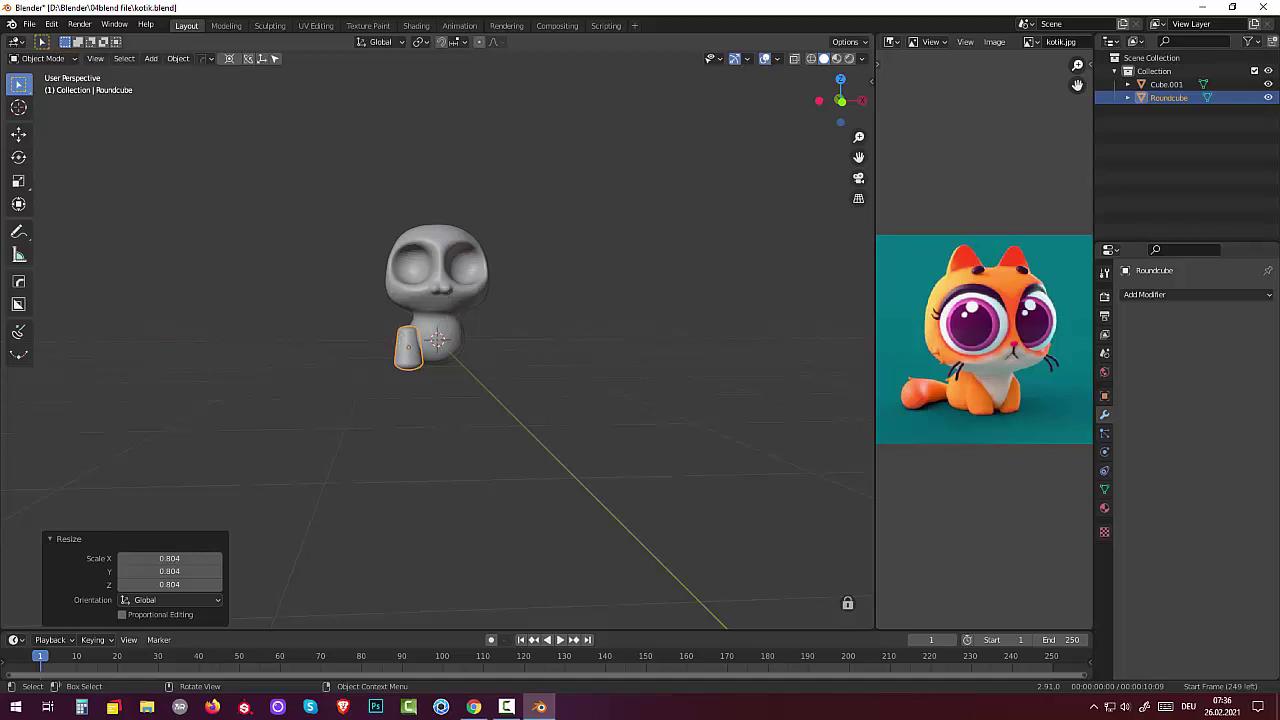
key("s")
key("z")
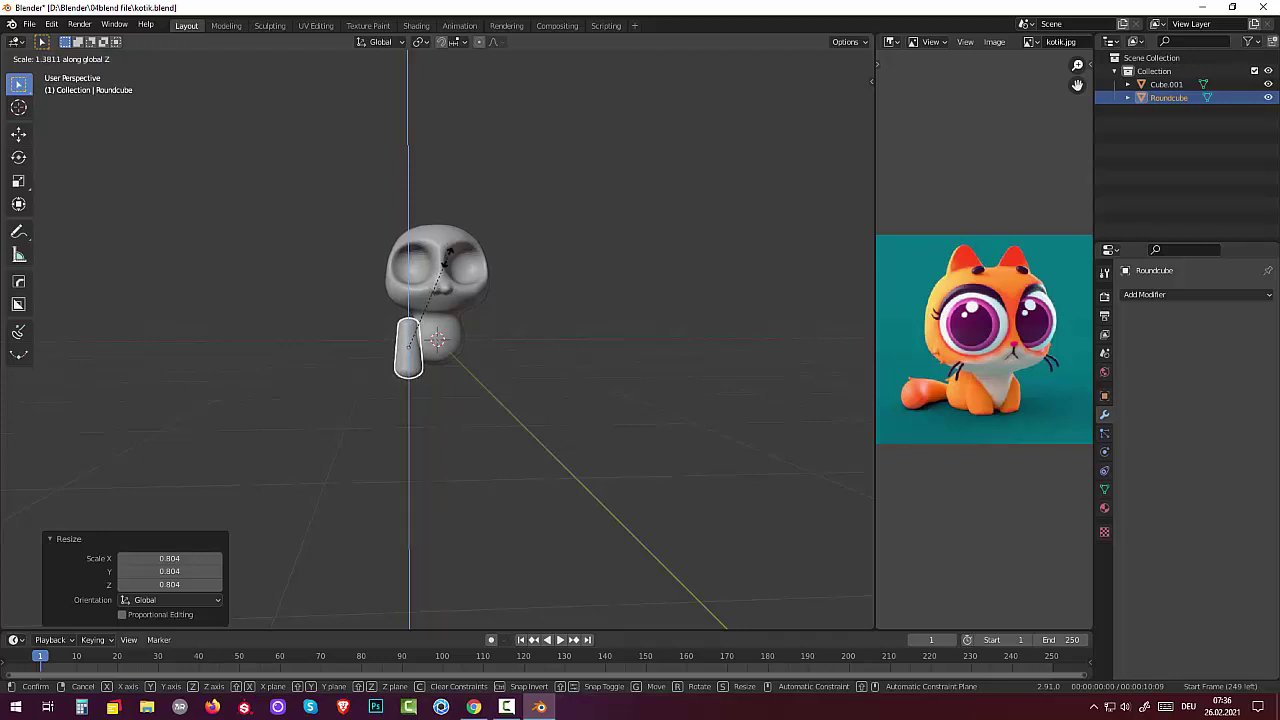
left_click(452, 260)
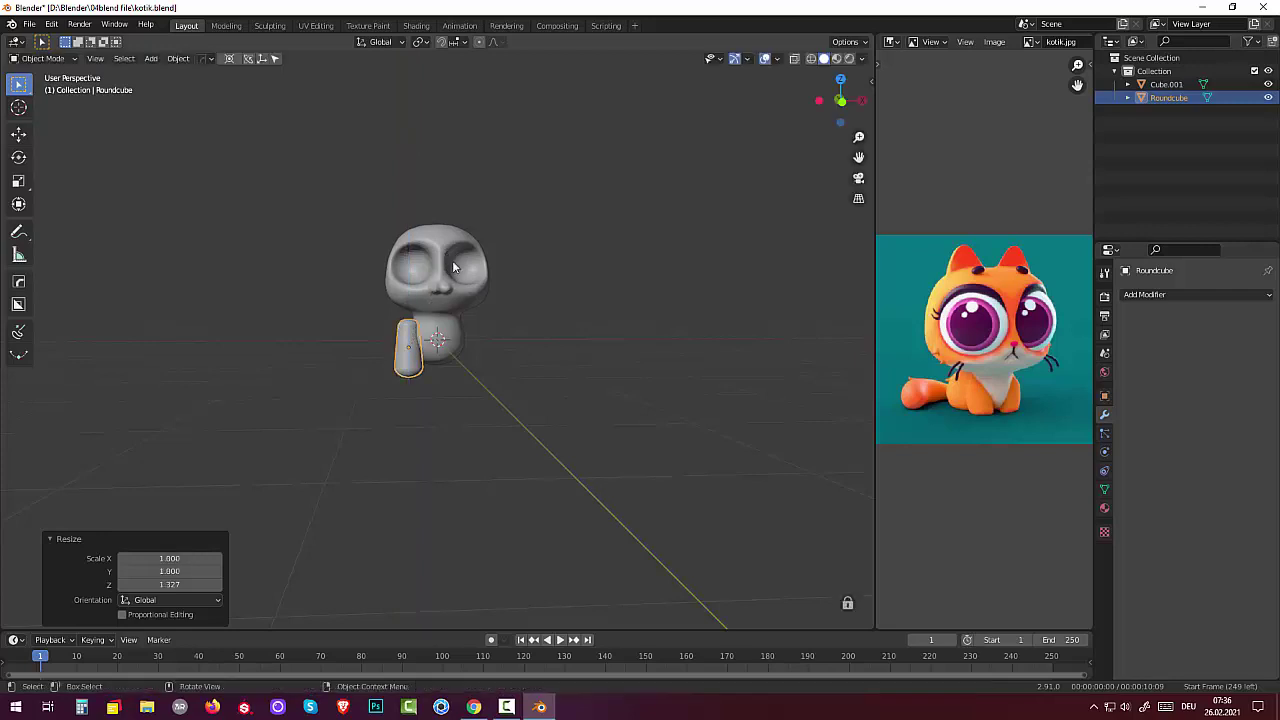
middle_click_drag(516, 268, 624, 266)
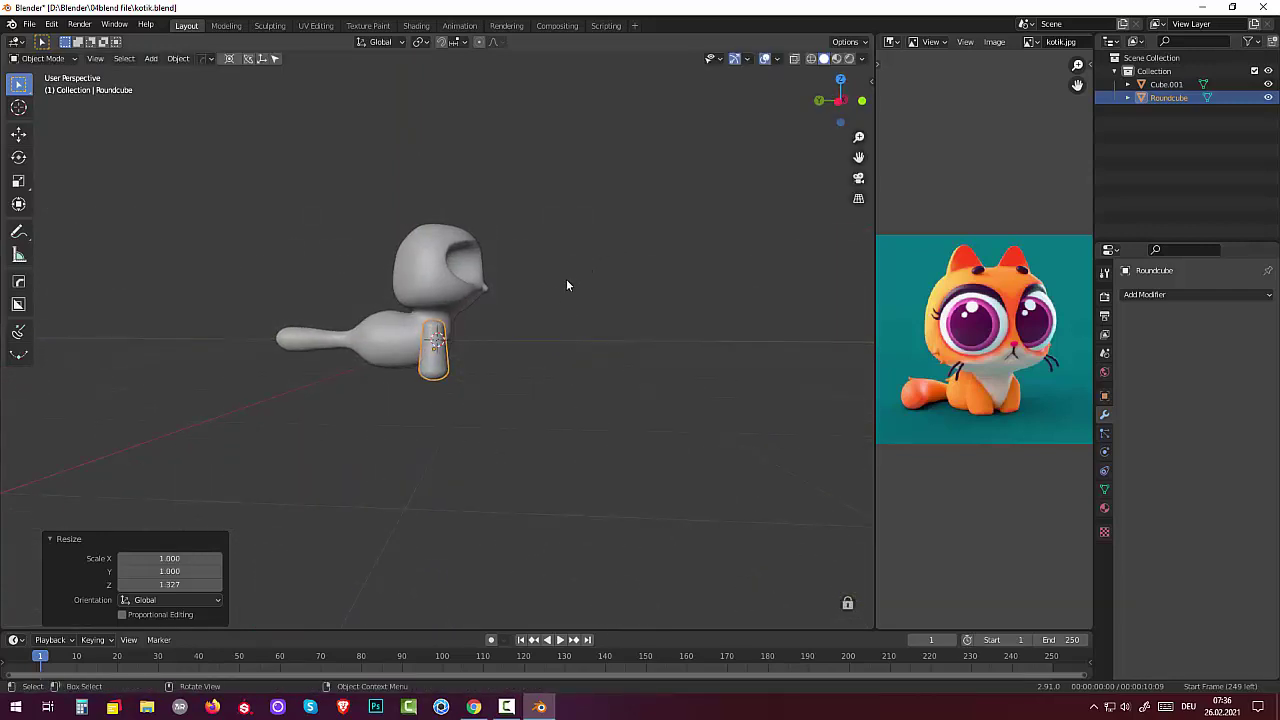
Enlarge the leg uniformly to 1.188, then shorten its height to 0.877 along Z.
key("s")
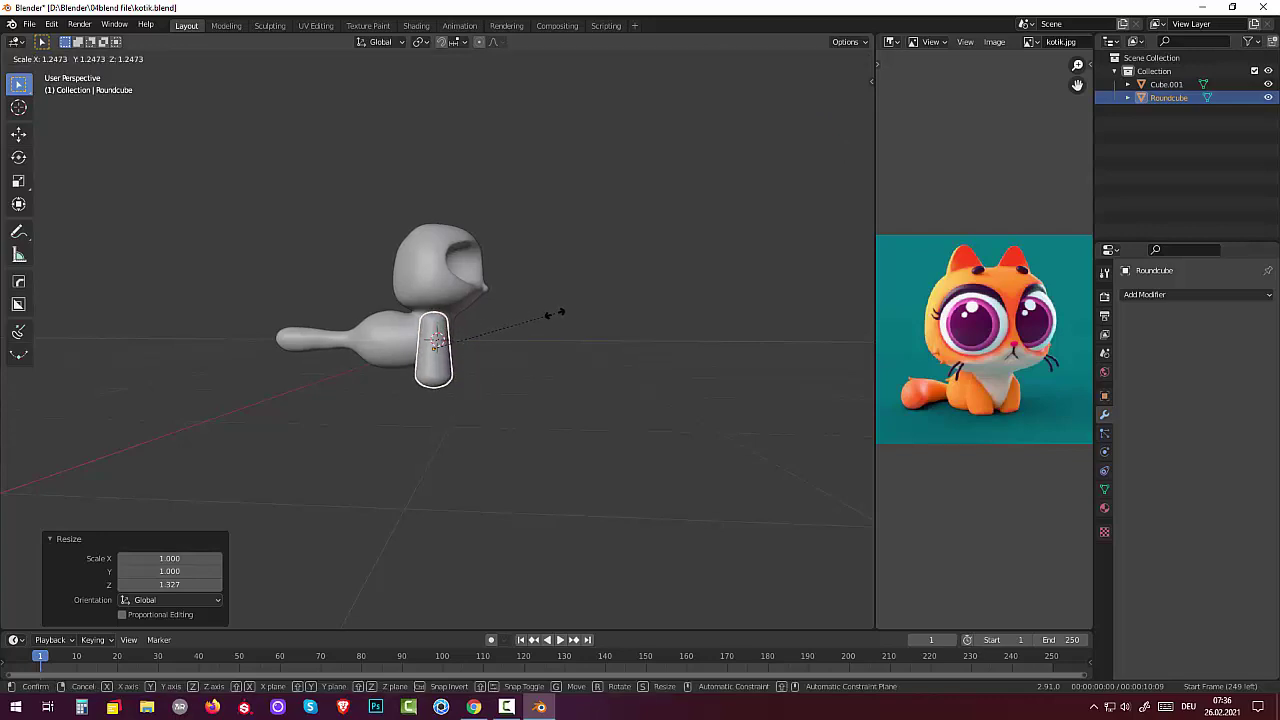
left_click(550, 310)
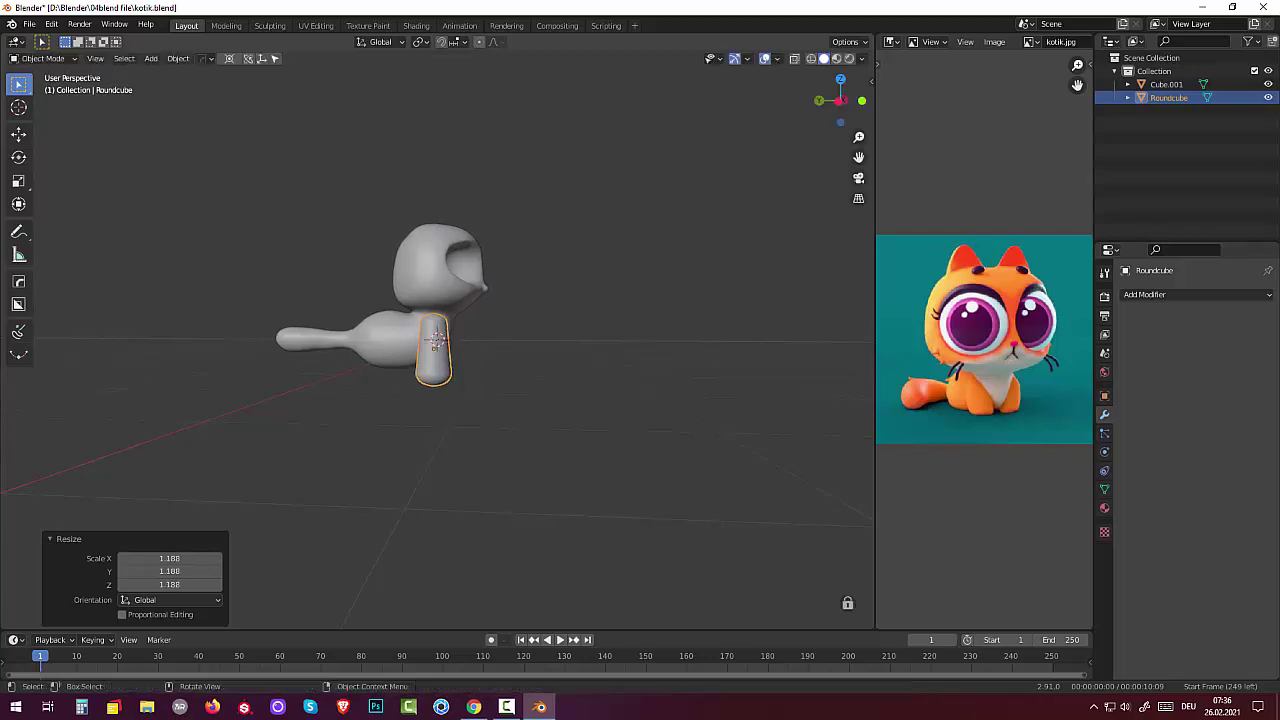
middle_click_drag(550, 310, 466, 296)
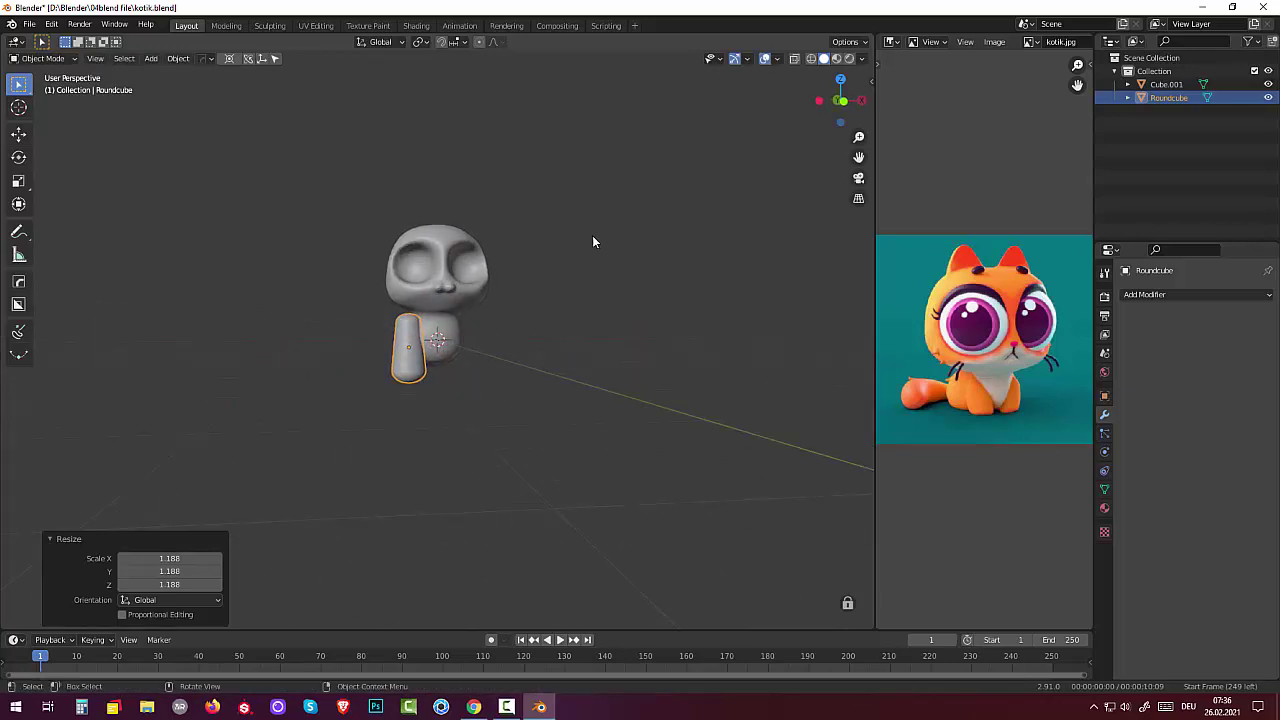
key("s")
key("z")
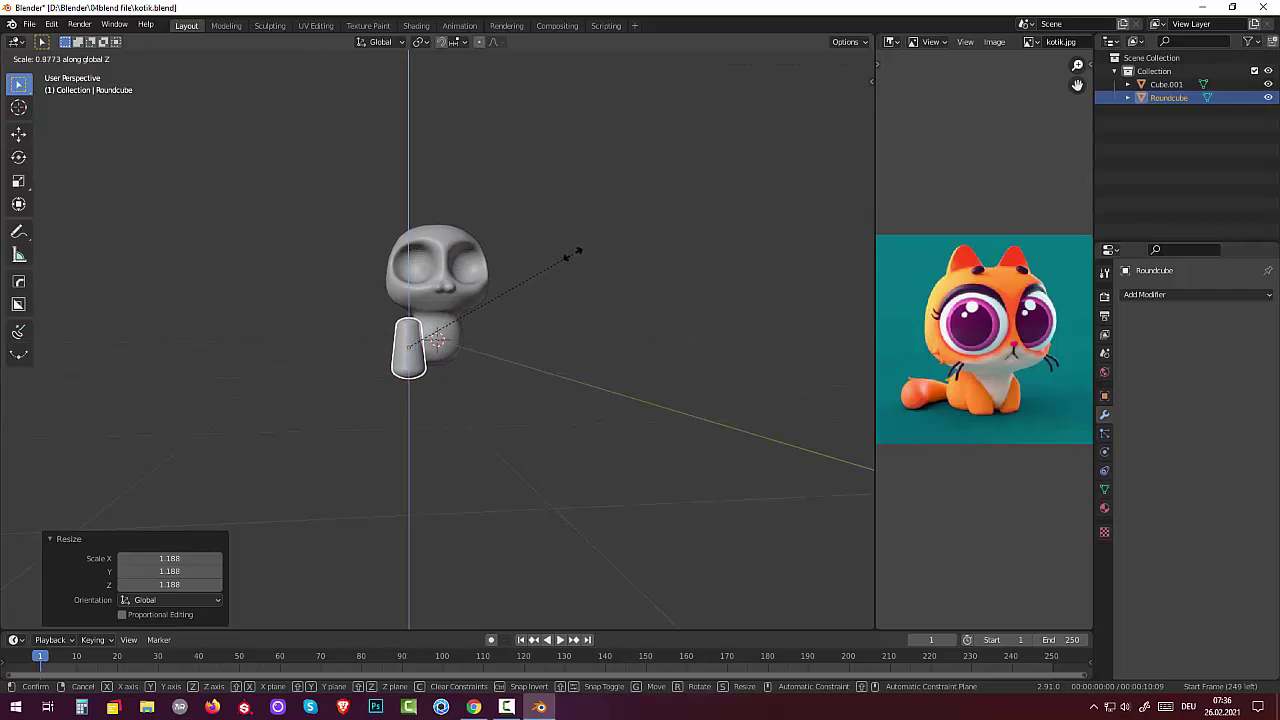
left_click(572, 256)
mouse_move(575, 253)
middle_mouse_down()
mouse_move(516, 261)
mouse_move(486, 249)
mouse_move(427, 281)
mouse_move(515, 302)
mouse_move(587, 288)
mouse_move(611, 203)
mouse_move(623, 286)
mouse_move(557, 280)
middle_mouse_up()
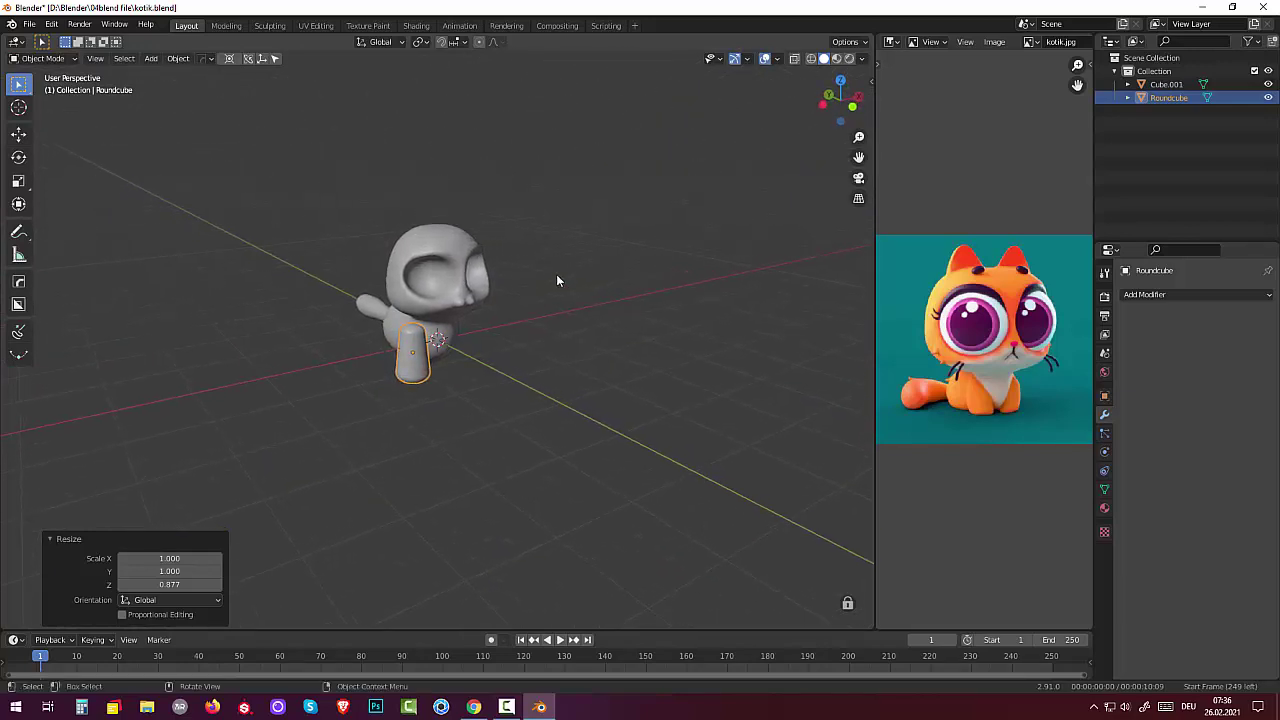
left_click(42, 60)
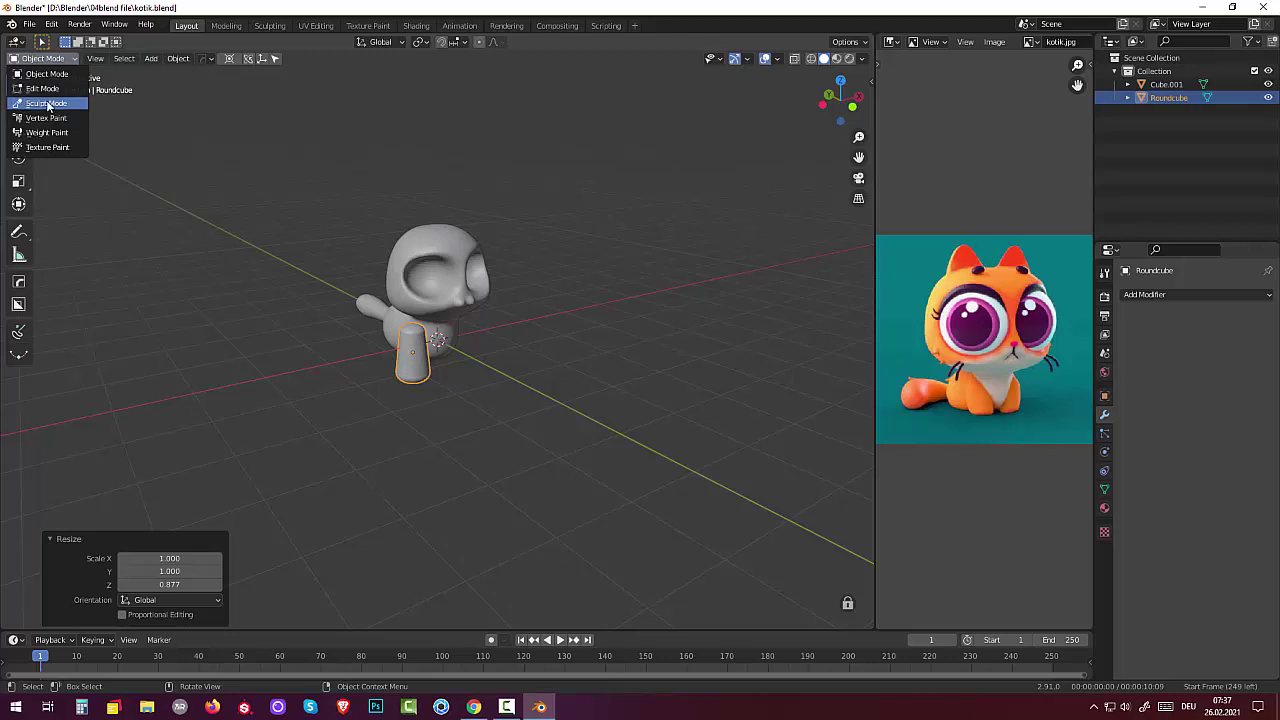
In Sculpt Mode, flatten the top of the leg with the Flatten/Contrast brush.
left_click(47, 104)
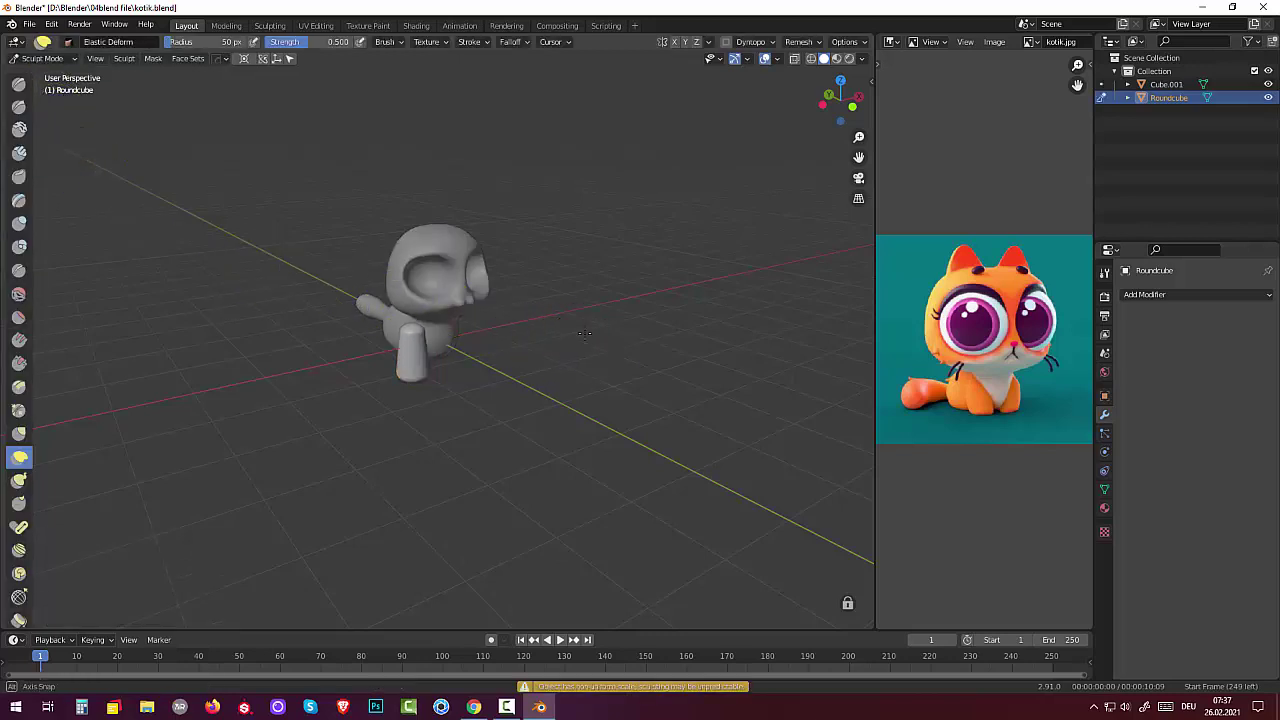
middle_click_drag(585, 333, 395, 341)
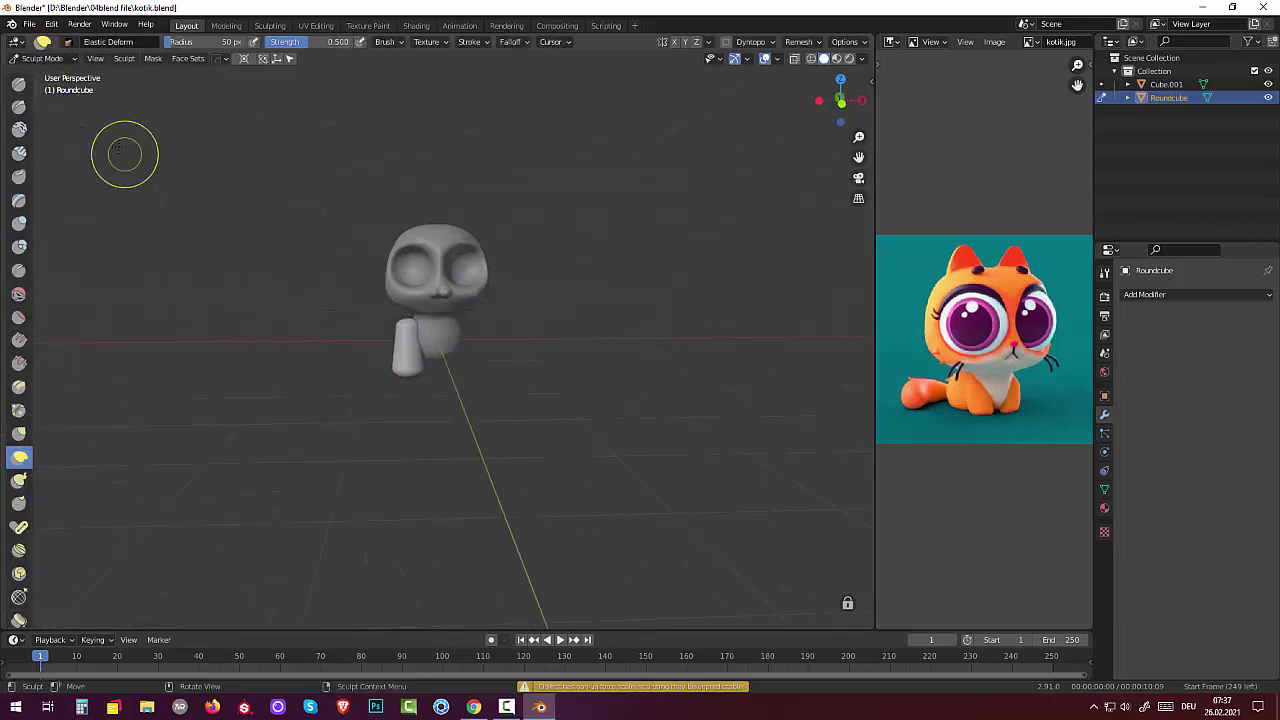
left_click(19, 317)
middle_click_drag(340, 220, 409, 340)
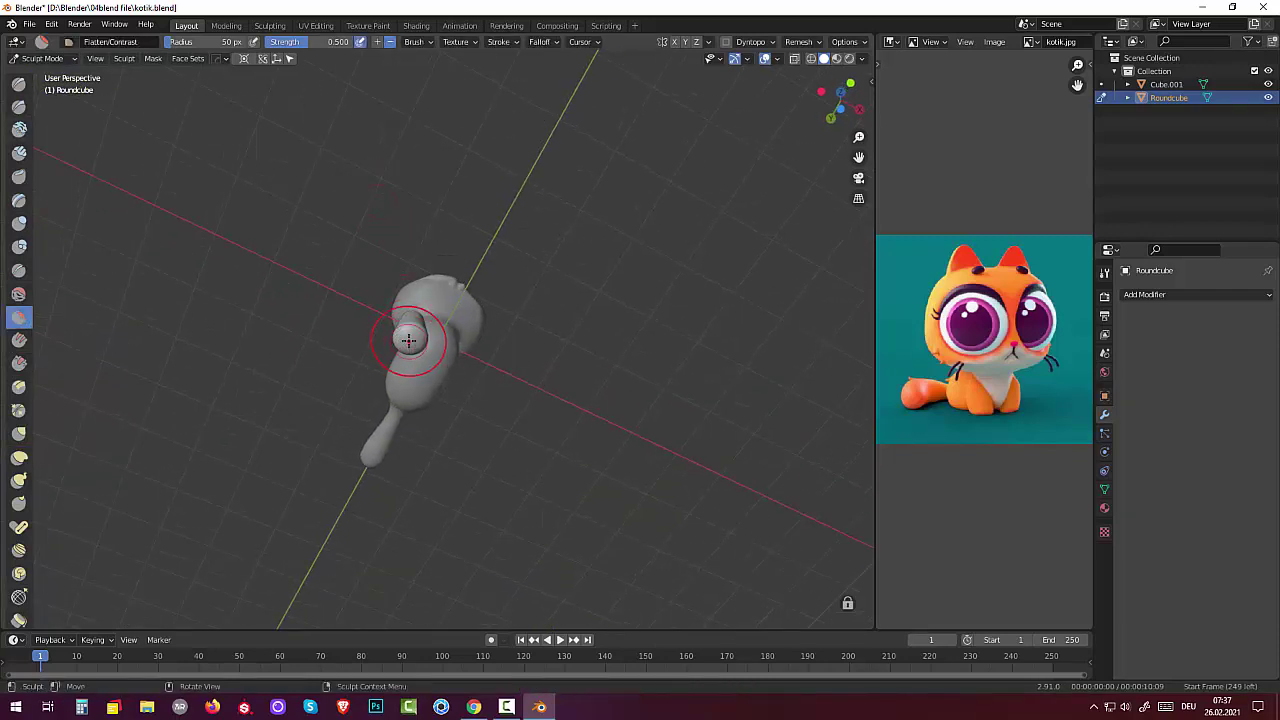
left_click_drag(409, 340, 408, 335)
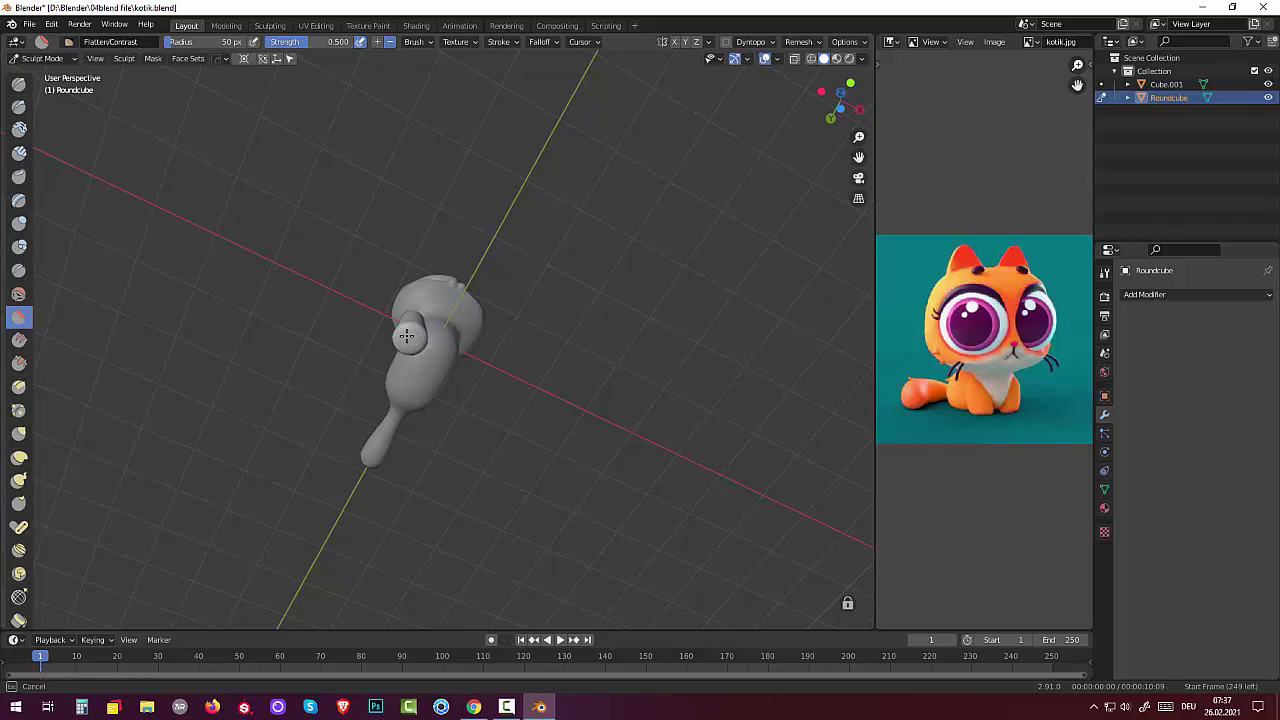
left_click_drag(409, 340, 412, 352)
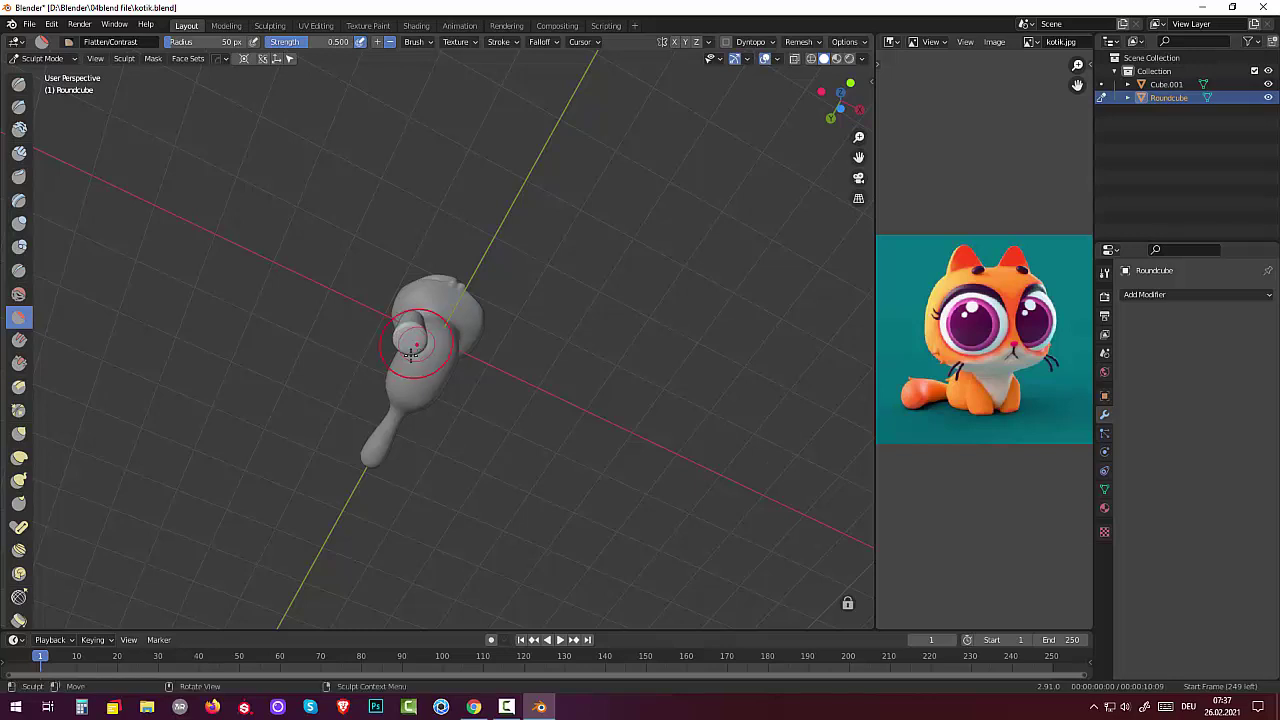
middle_click_drag(412, 352, 270, 415)
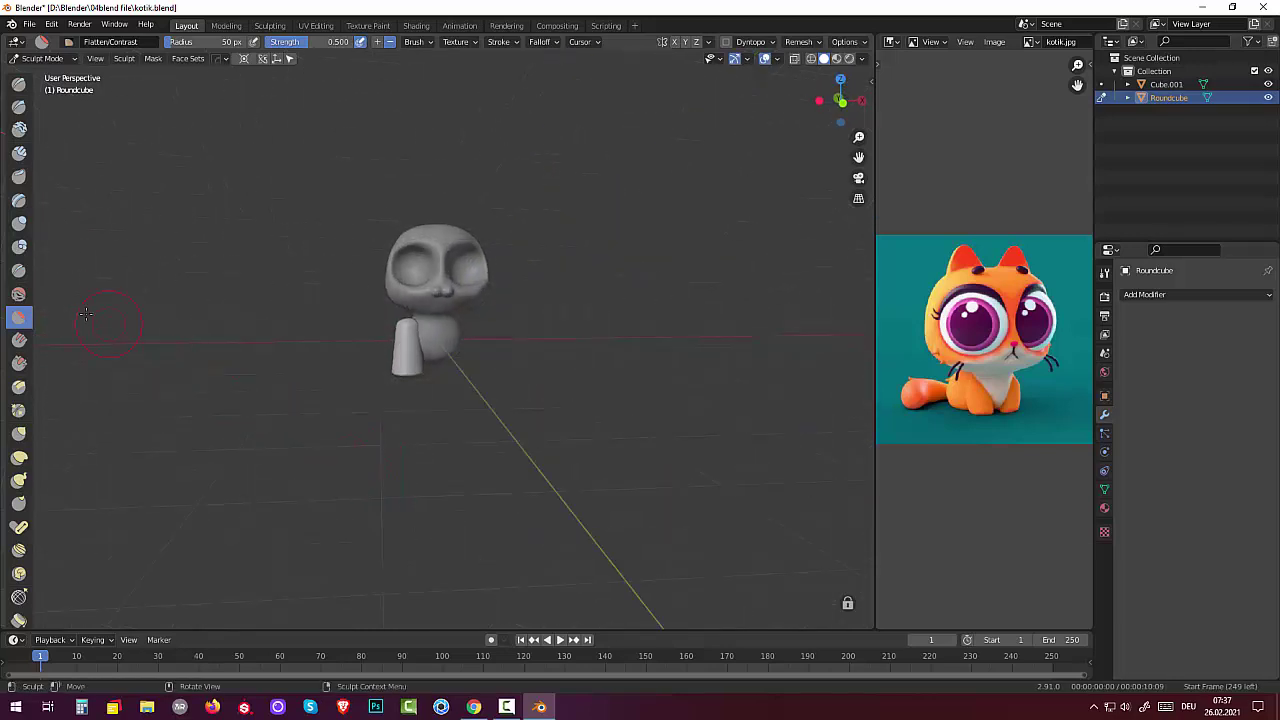
Reshape the leg with Elastic Deform strokes, undo the last one, and enter Edit Mode.
mouse_move(19, 458)
left_click(19, 457)
mouse_move(405, 328)
left_mouse_down()
mouse_move(410, 342)
mouse_move(404, 351)
mouse_move(391, 334)
mouse_move(385, 372)
mouse_move(400, 358)
left_mouse_up()
left_click_drag(400, 356, 398, 352)
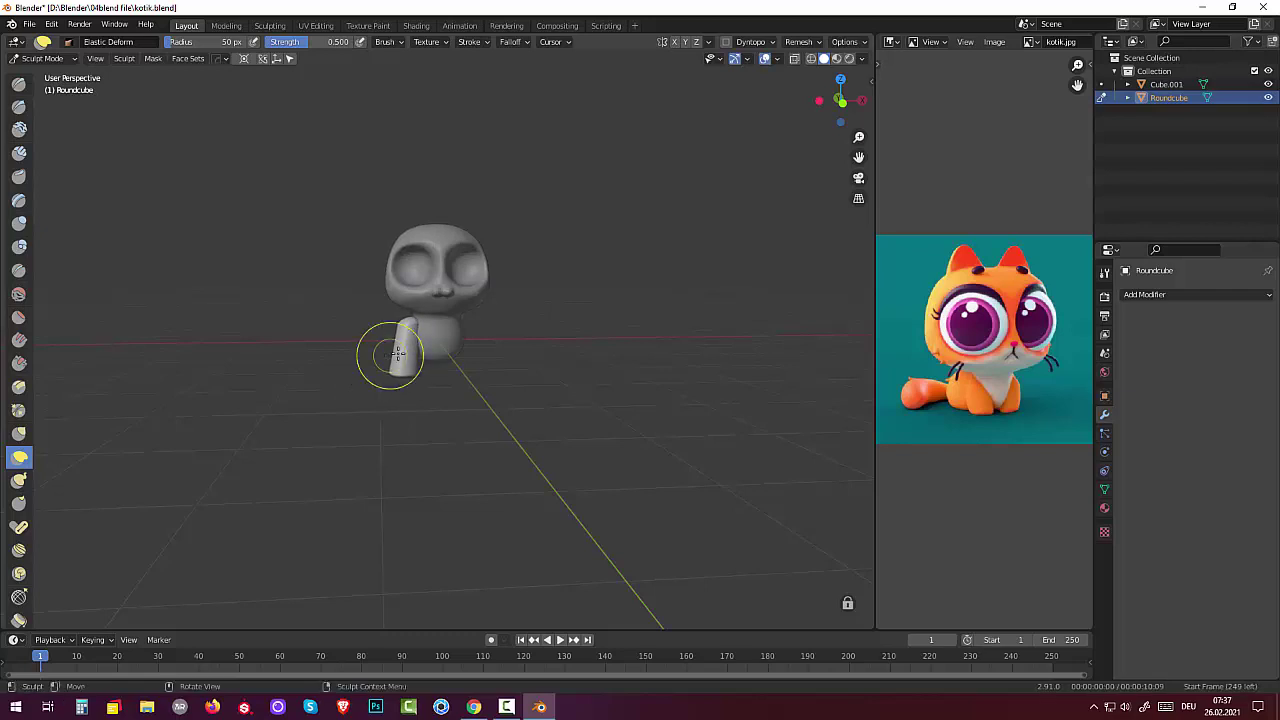
key("ctrl+z")
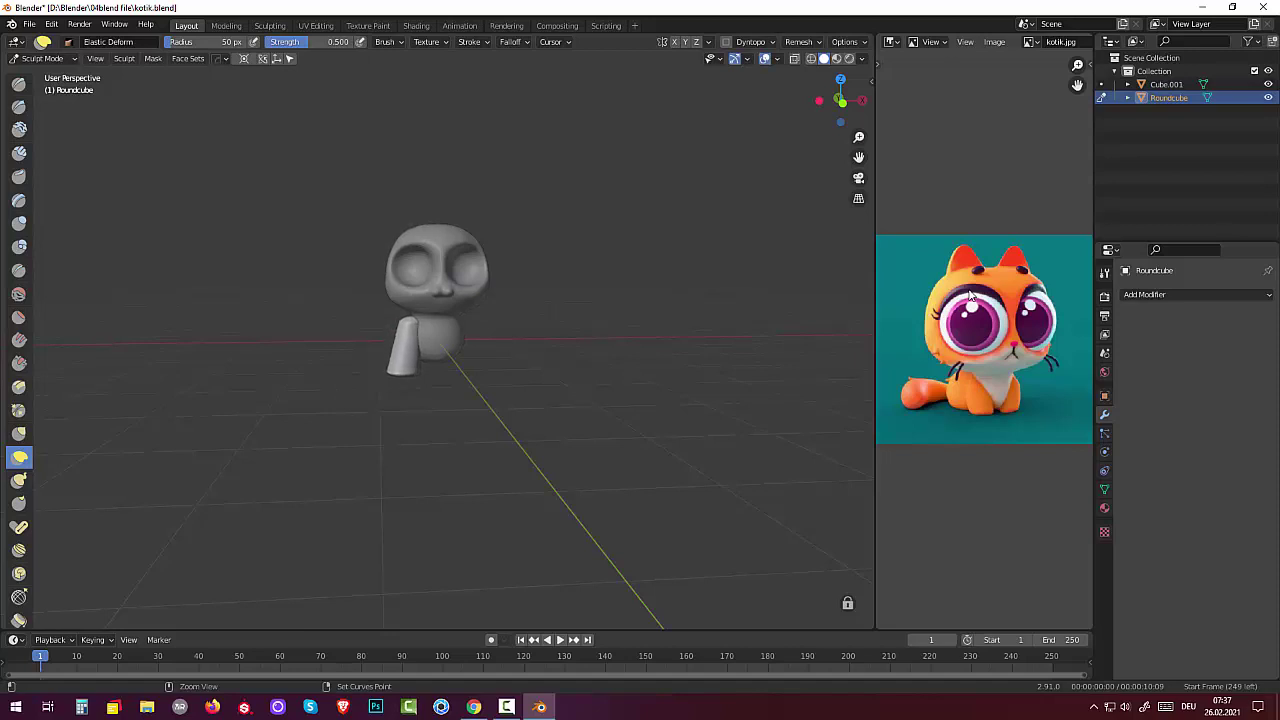
left_click(29, 63)
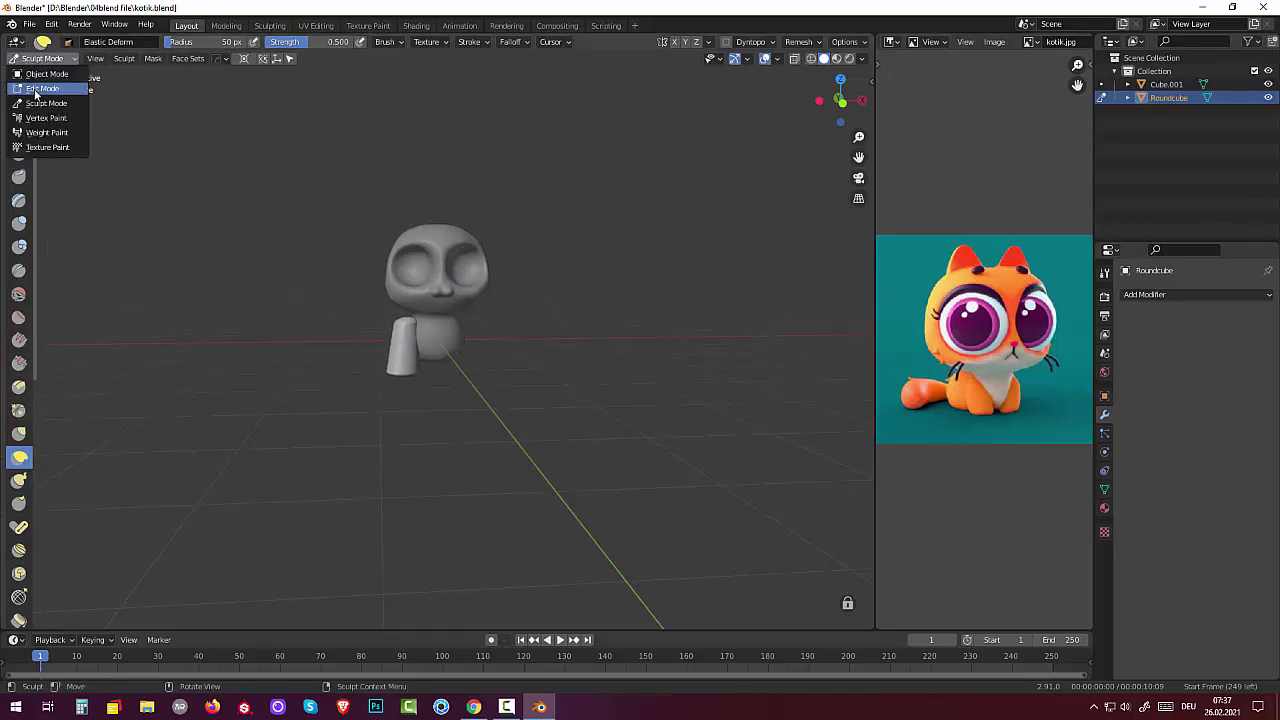
left_click(36, 90)
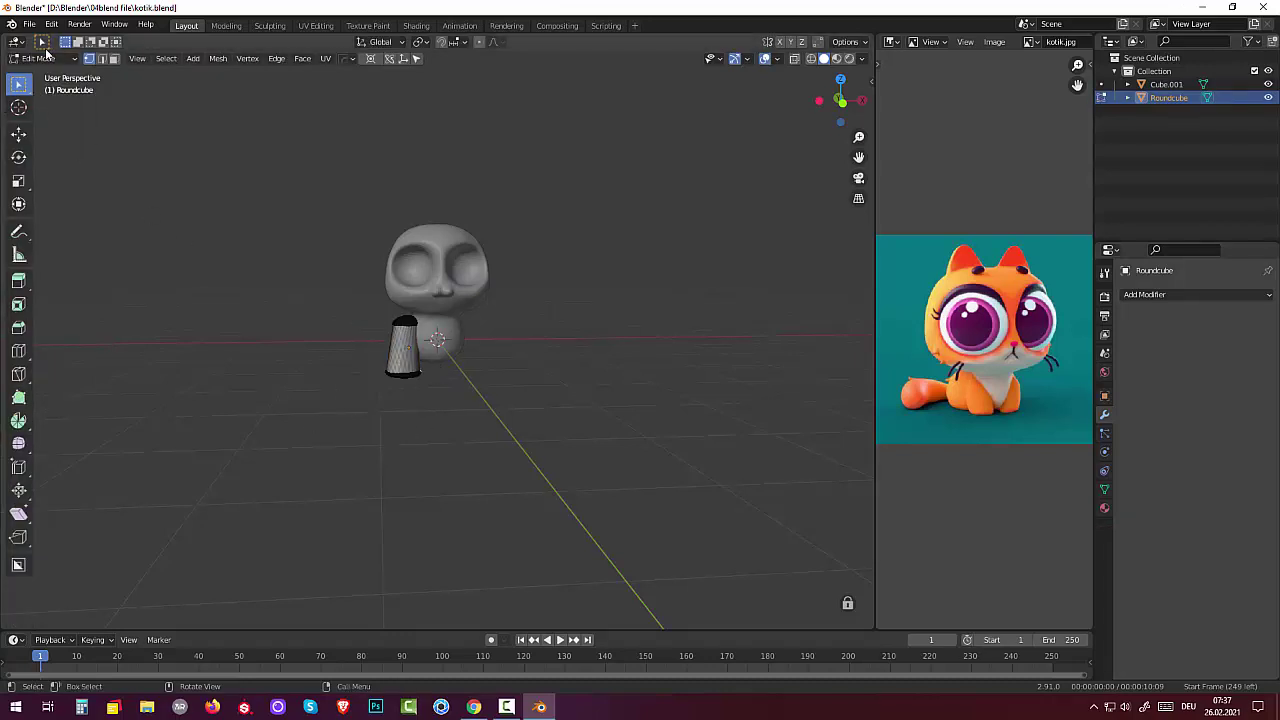
Loop-cut the leg with 11 centered edge loops, then go back to Sculpt Mode.
left_click(102, 58)
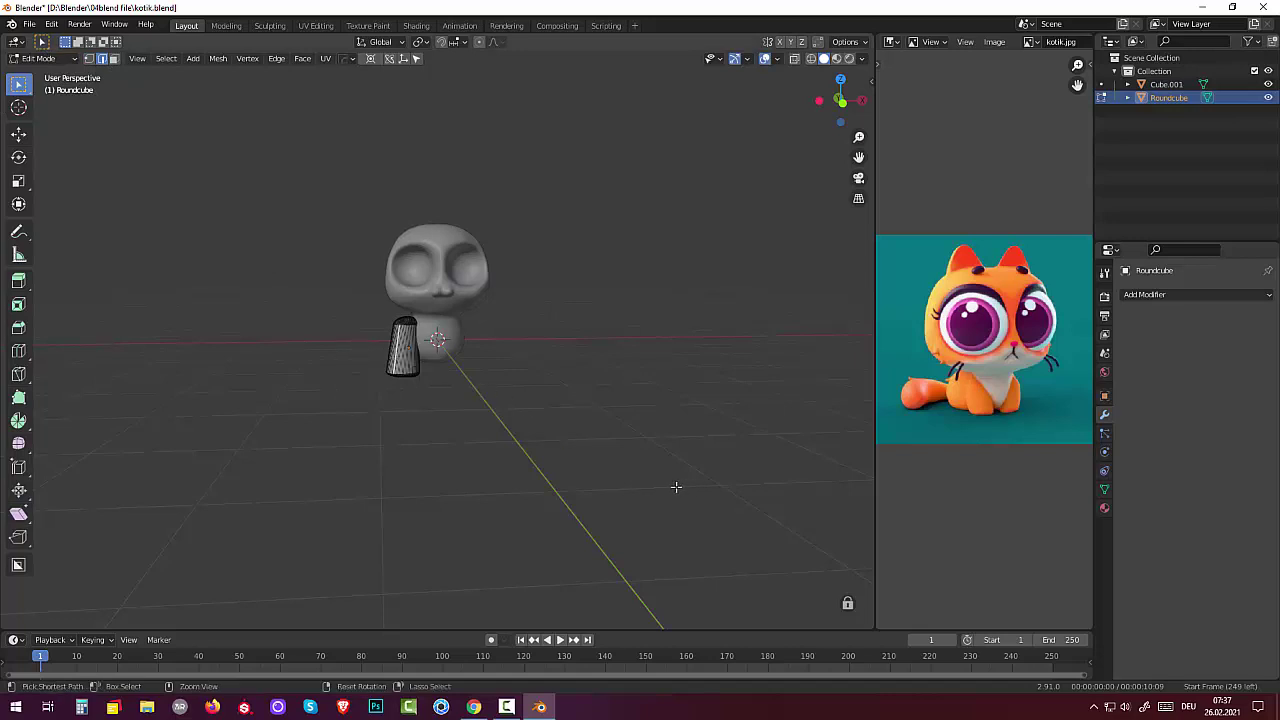
key("ctrl+r")
scroll(402, 352, "up", 3)
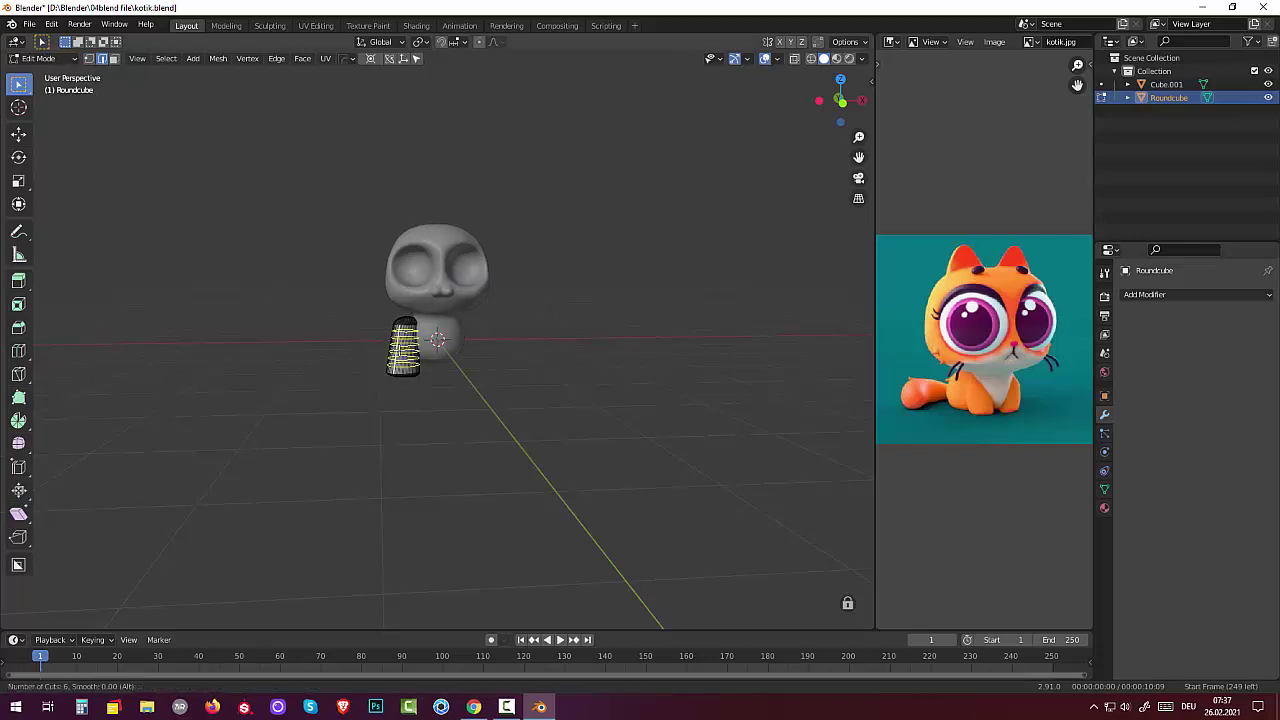
scroll(402, 352, "up", 5)
left_click(402, 352)
right_click(397, 343)
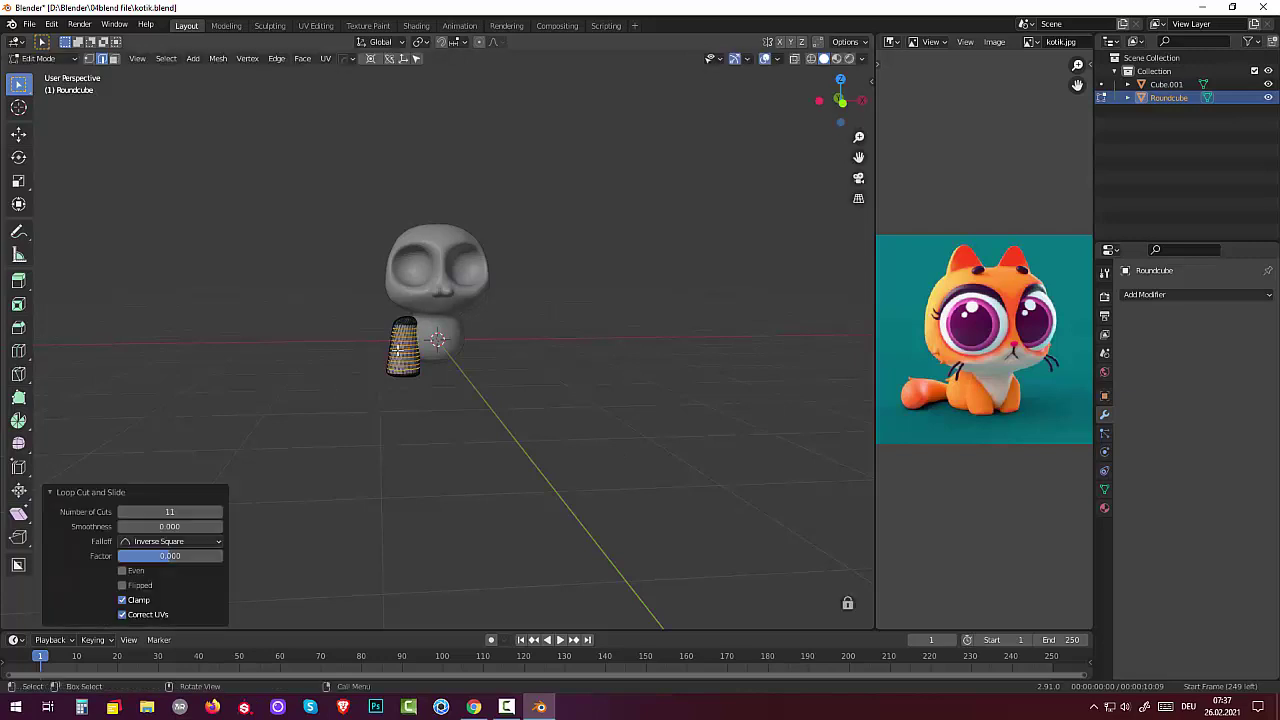
left_click(42, 58)
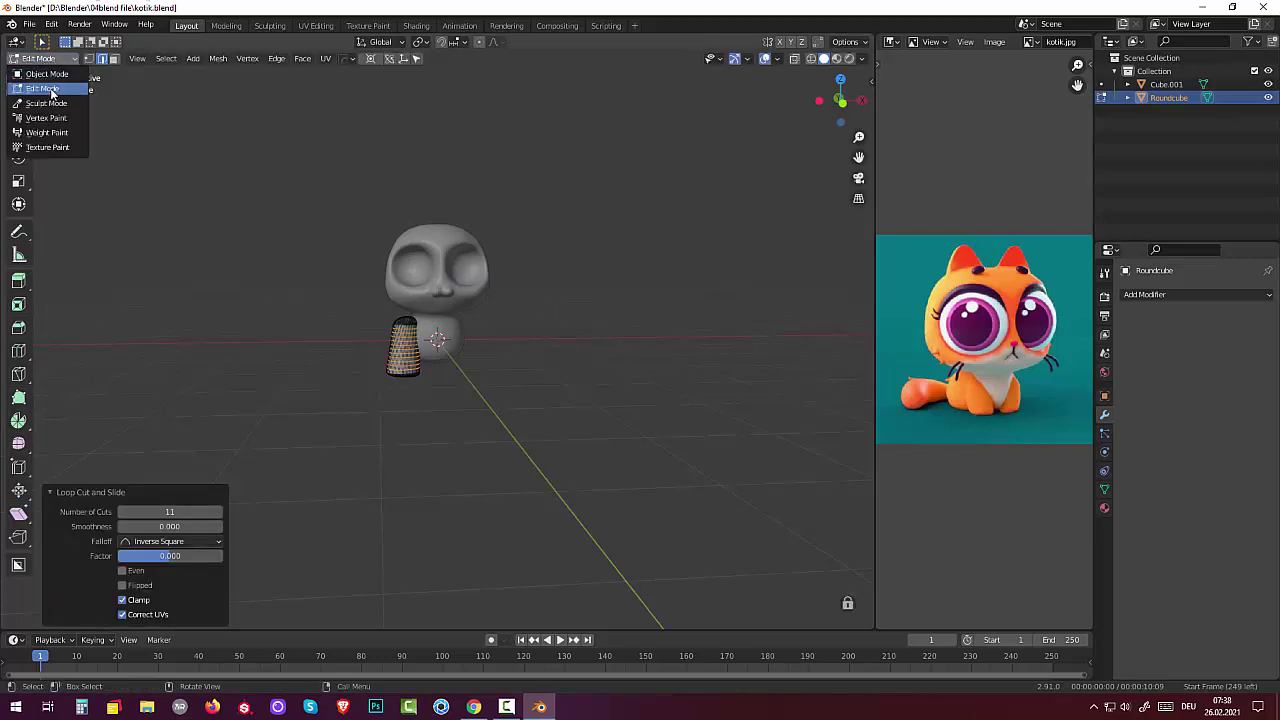
left_click(46, 103)
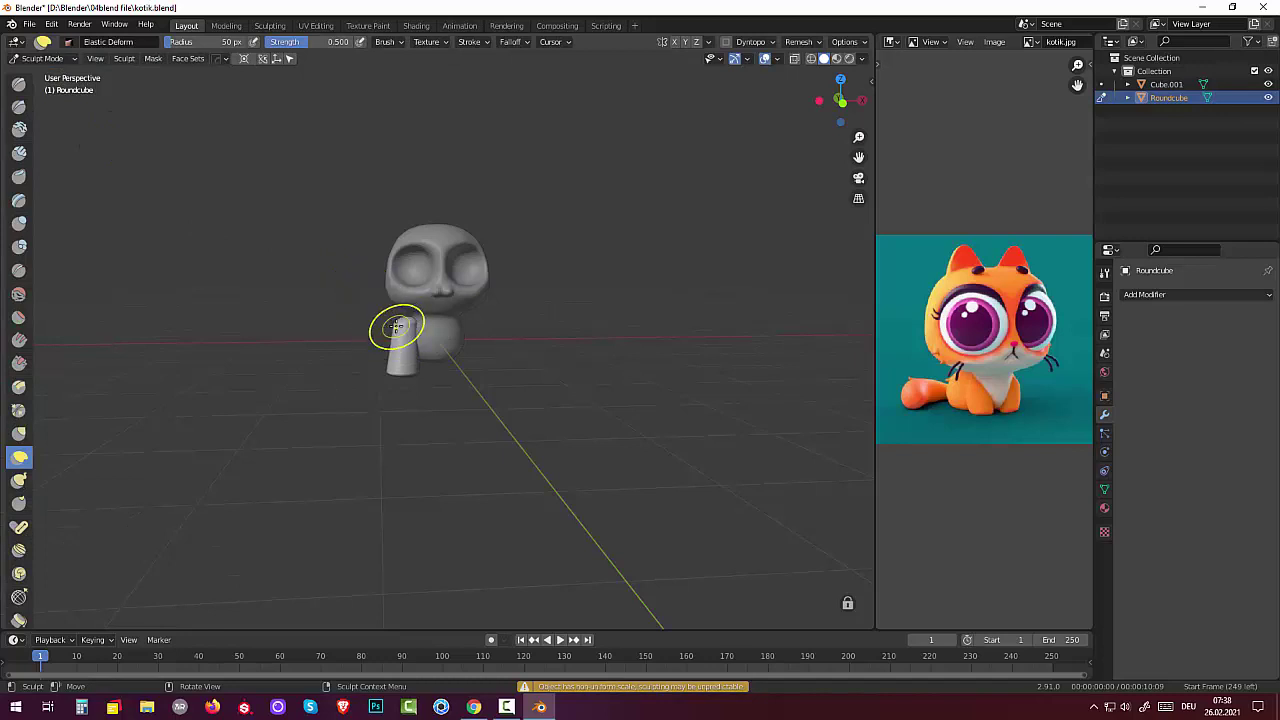
Pull and stretch the leg's top, side and foot end with Elastic Deform strokes.
mouse_move(386, 320)
left_mouse_down()
mouse_move(402, 348)
mouse_move(385, 343)
mouse_move(391, 323)
left_mouse_up()
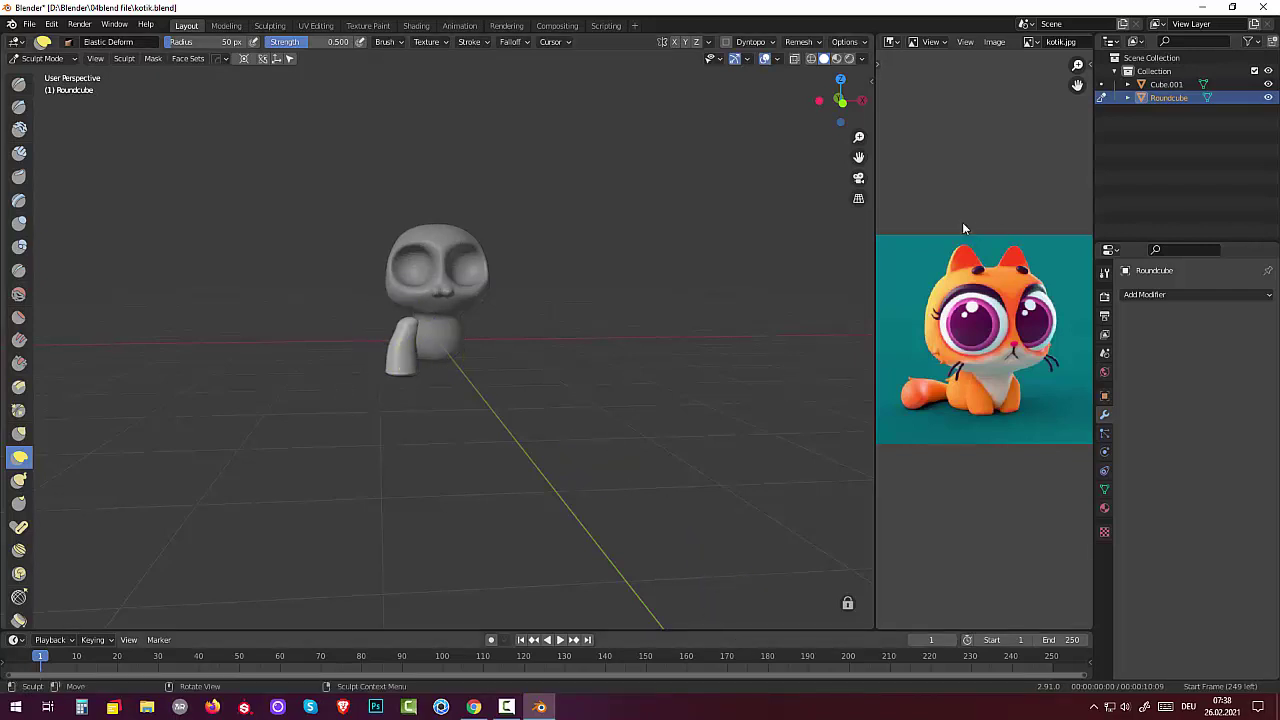
mouse_move(400, 332)
left_mouse_down()
mouse_move(404, 322)
mouse_move(397, 377)
mouse_move(387, 373)
mouse_move(384, 345)
mouse_move(407, 322)
mouse_move(417, 346)
left_mouse_up()
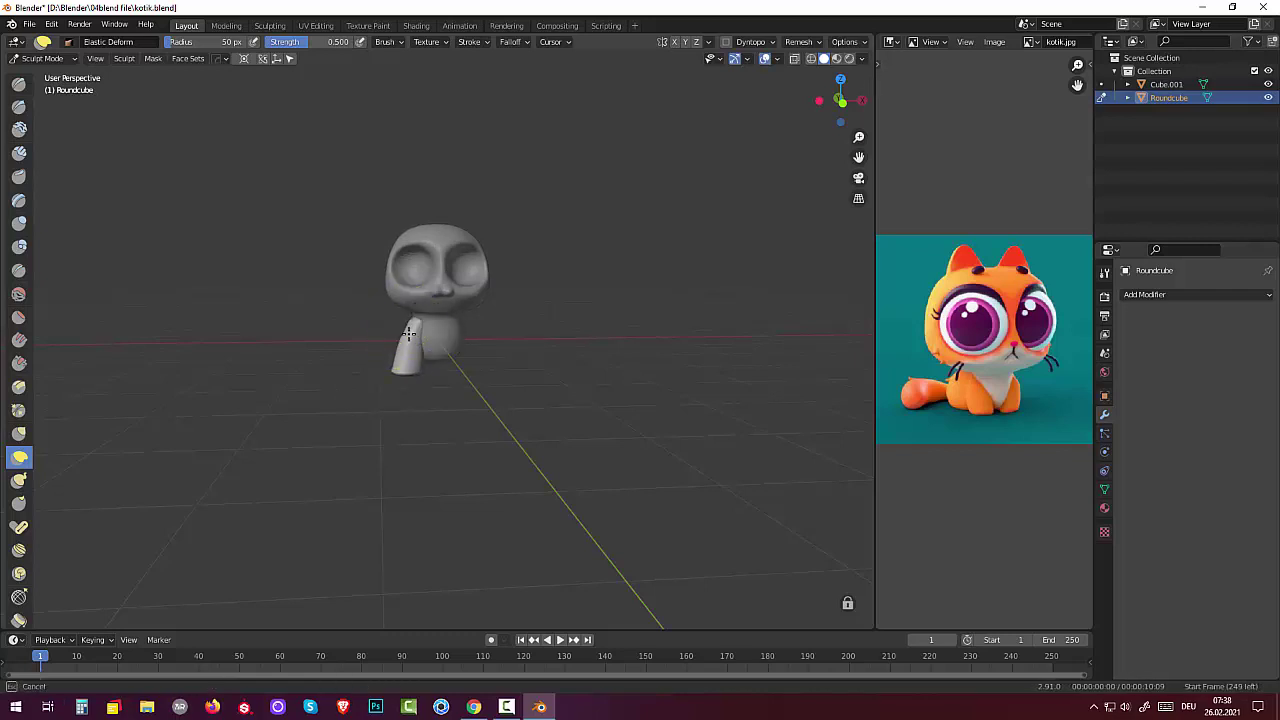
left_click_drag(416, 323, 416, 323)
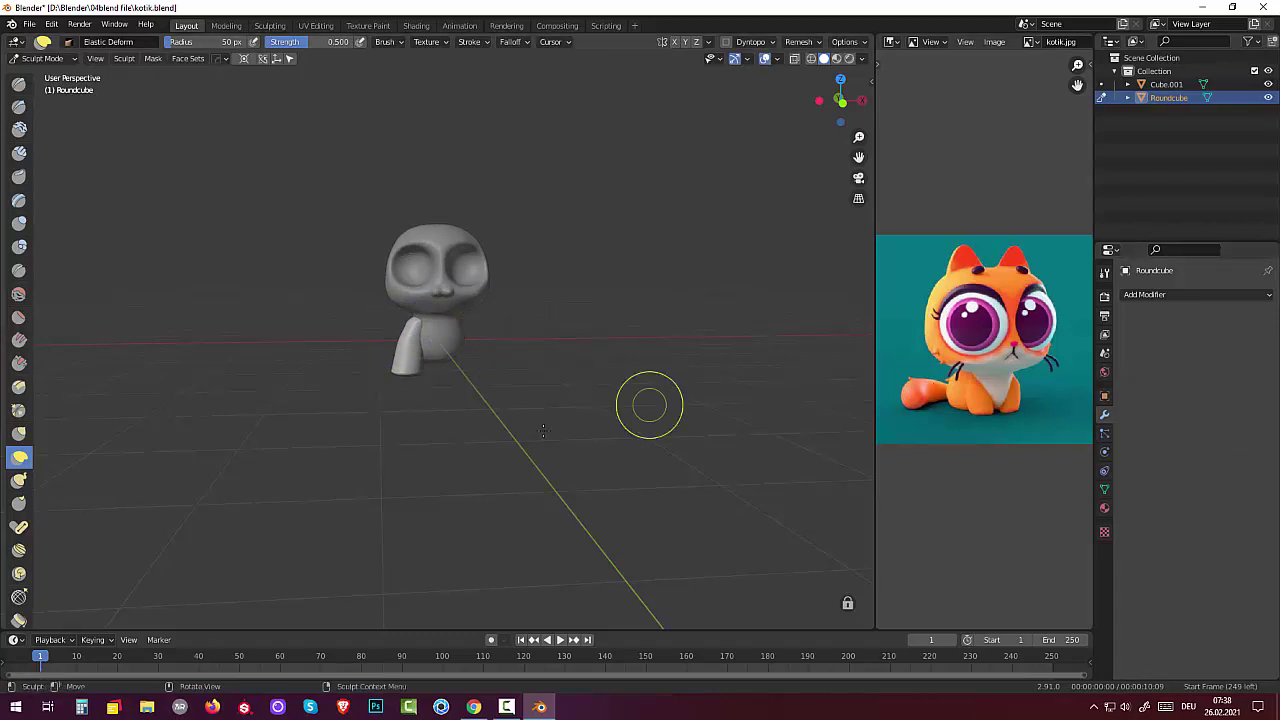
mouse_move(649, 403)
middle_mouse_down()
mouse_move(537, 378)
mouse_move(771, 300)
middle_mouse_up()
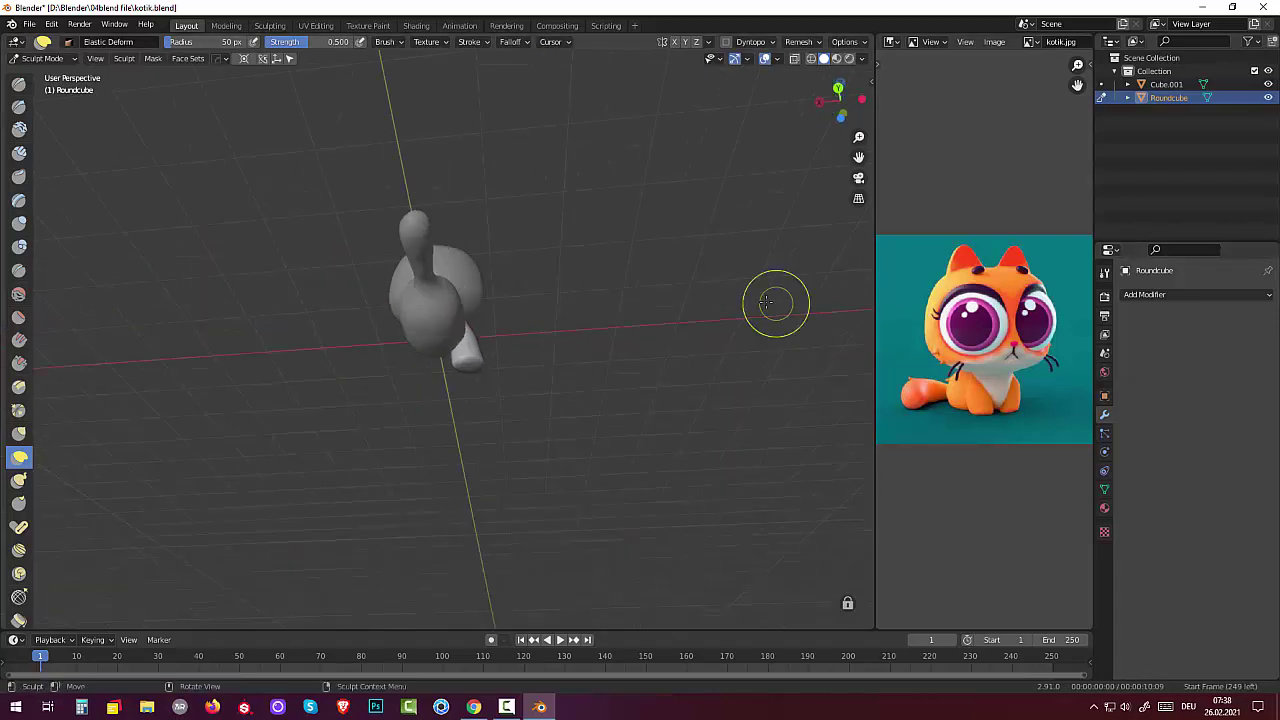
mouse_move(640, 357)
middle_mouse_down()
mouse_move(400, 391)
mouse_move(487, 431)
mouse_move(497, 457)
middle_mouse_up()
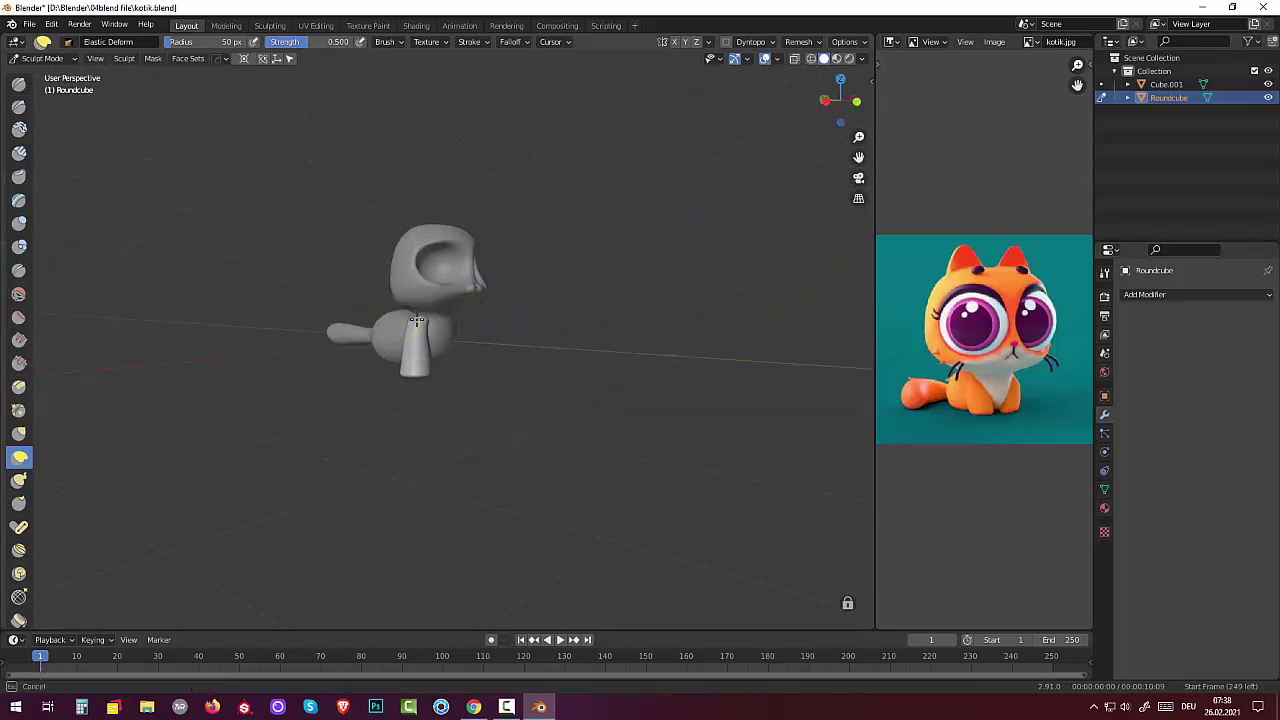
left_click_drag(419, 323, 428, 345)
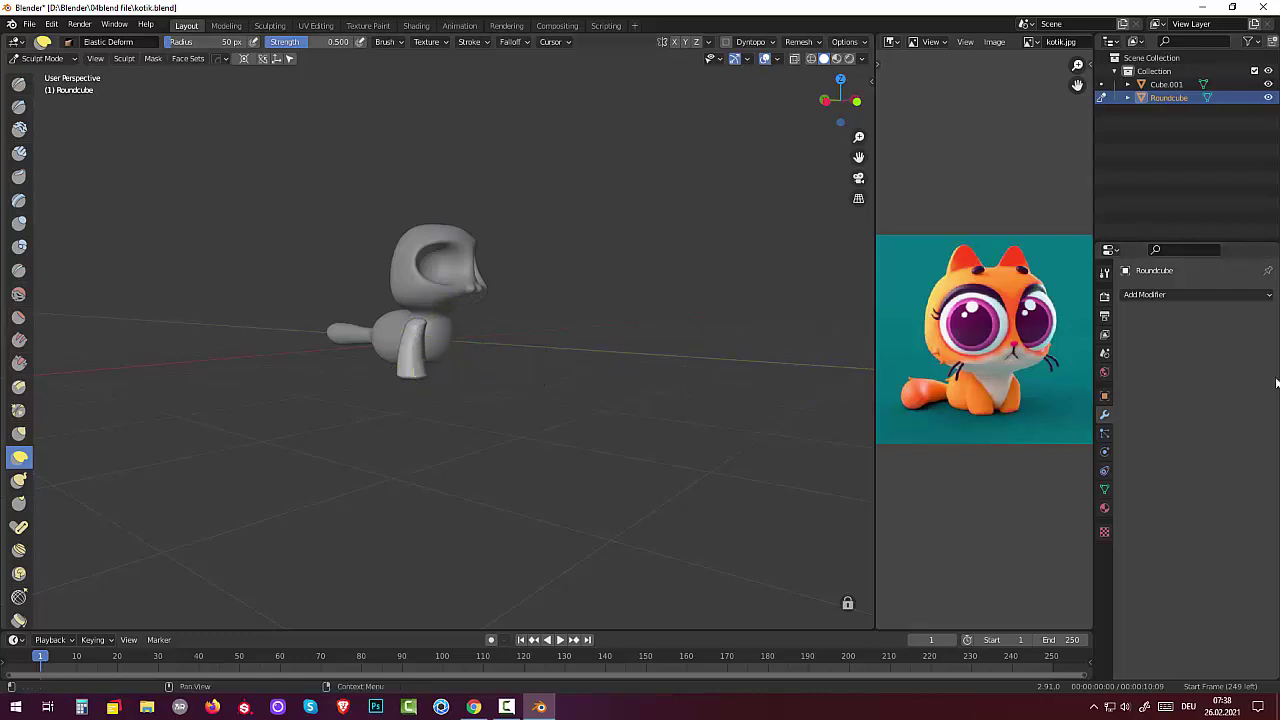
mouse_move(554, 380)
middle_mouse_down()
mouse_move(493, 350)
mouse_move(673, 433)
mouse_move(560, 380)
middle_mouse_up()
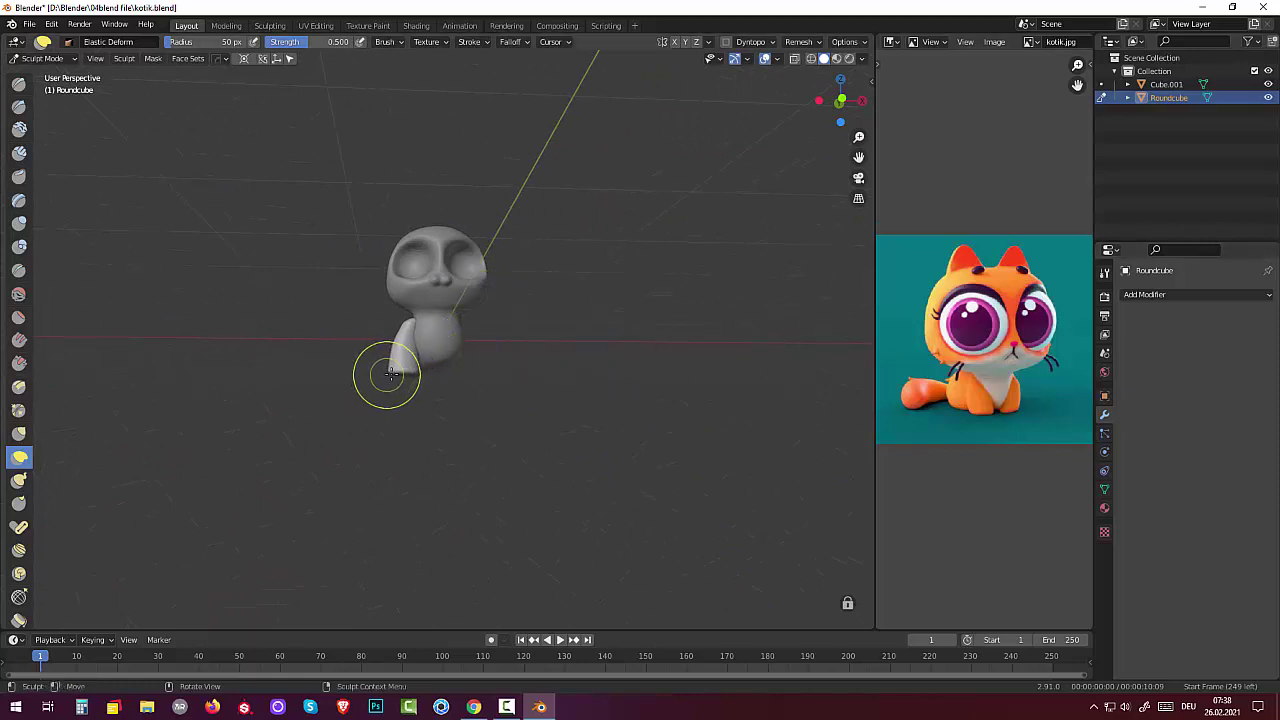
left_click_drag(386, 371, 405, 372)
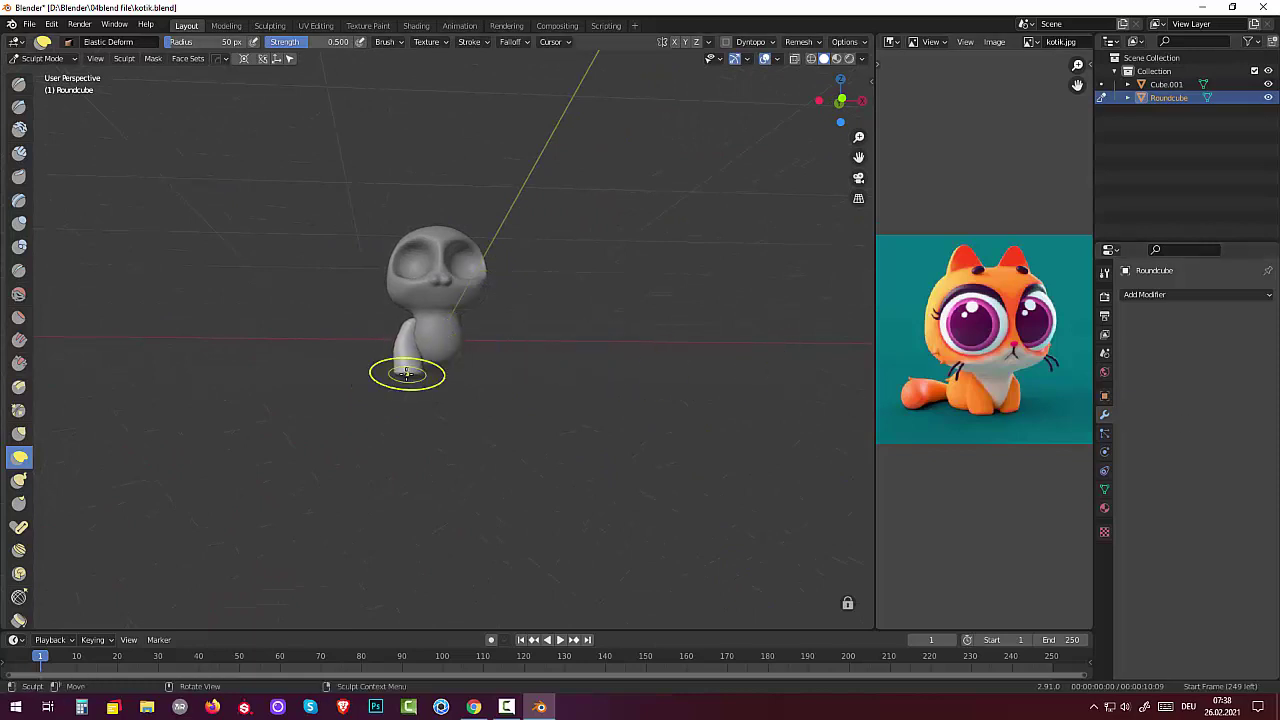
left_click_drag(387, 337, 410, 322)
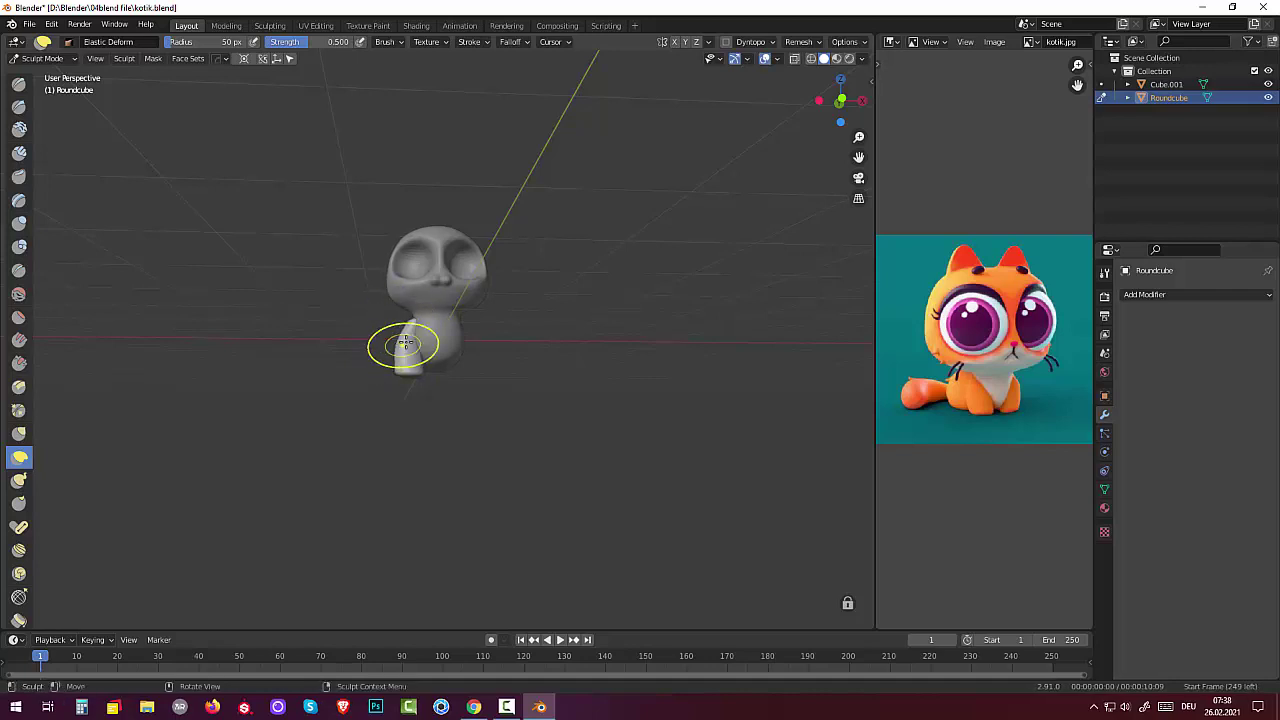
left_click_drag(410, 322, 403, 346)
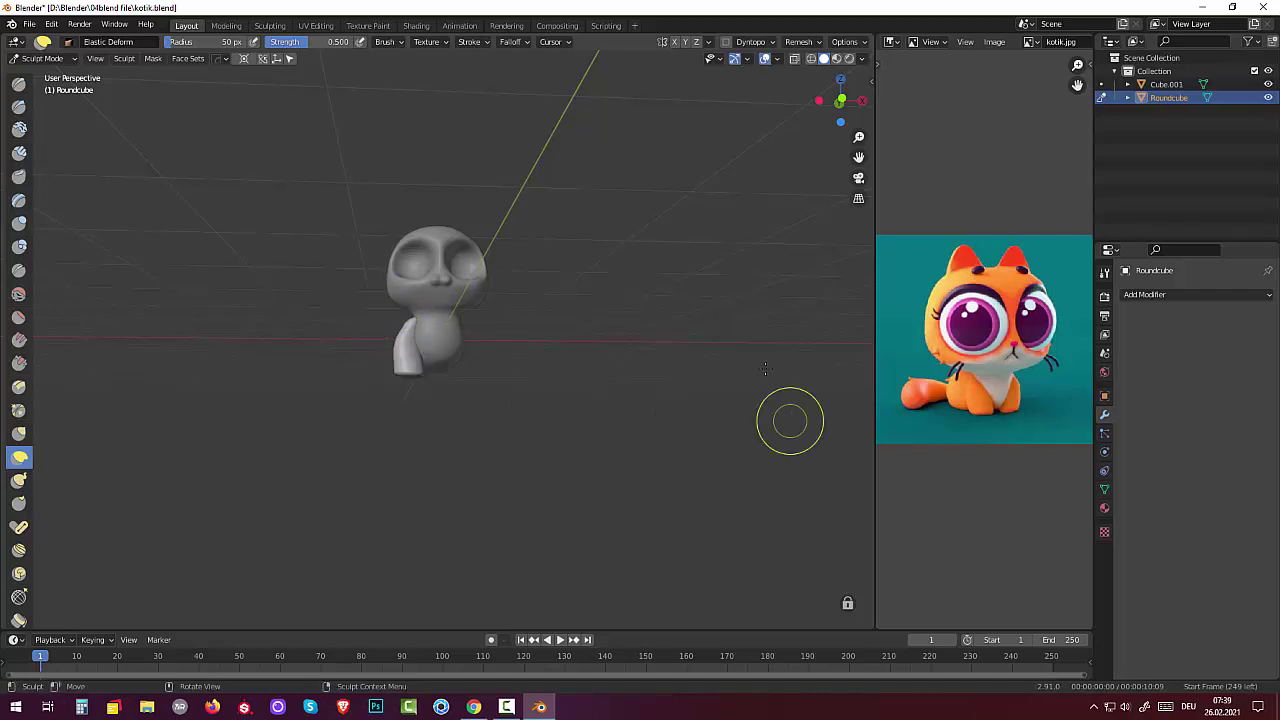
mouse_move(668, 305)
middle_mouse_down()
mouse_move(676, 365)
mouse_move(614, 334)
middle_mouse_up()
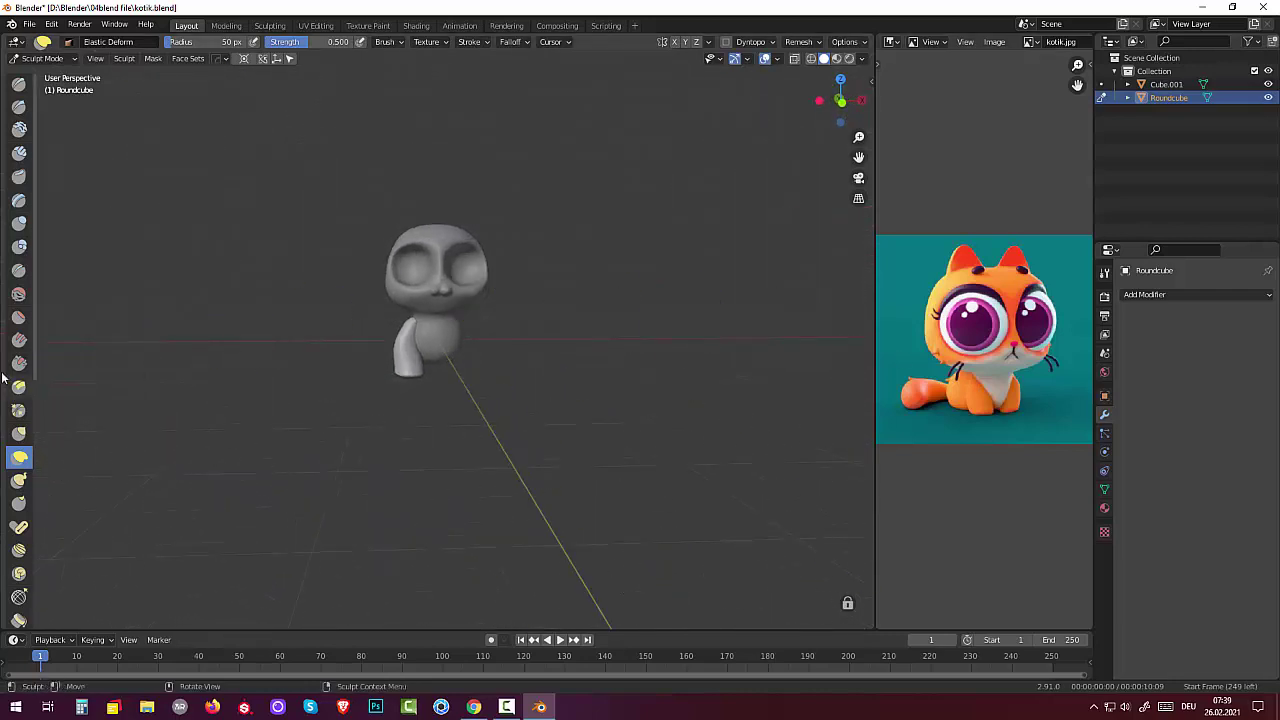
Smooth the front leg's surface along its length with the Smooth brush.
left_click(18, 293)
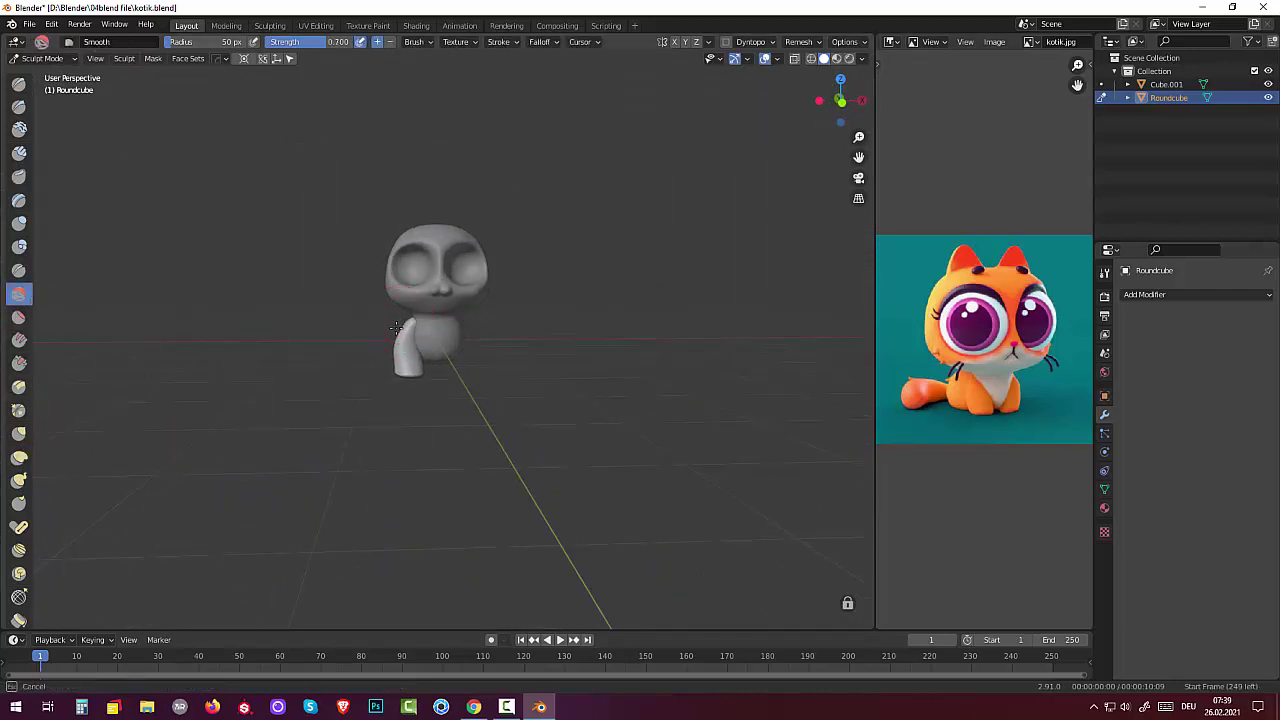
left_click_drag(388, 361, 405, 353)
left_click_drag(416, 316, 509, 320)
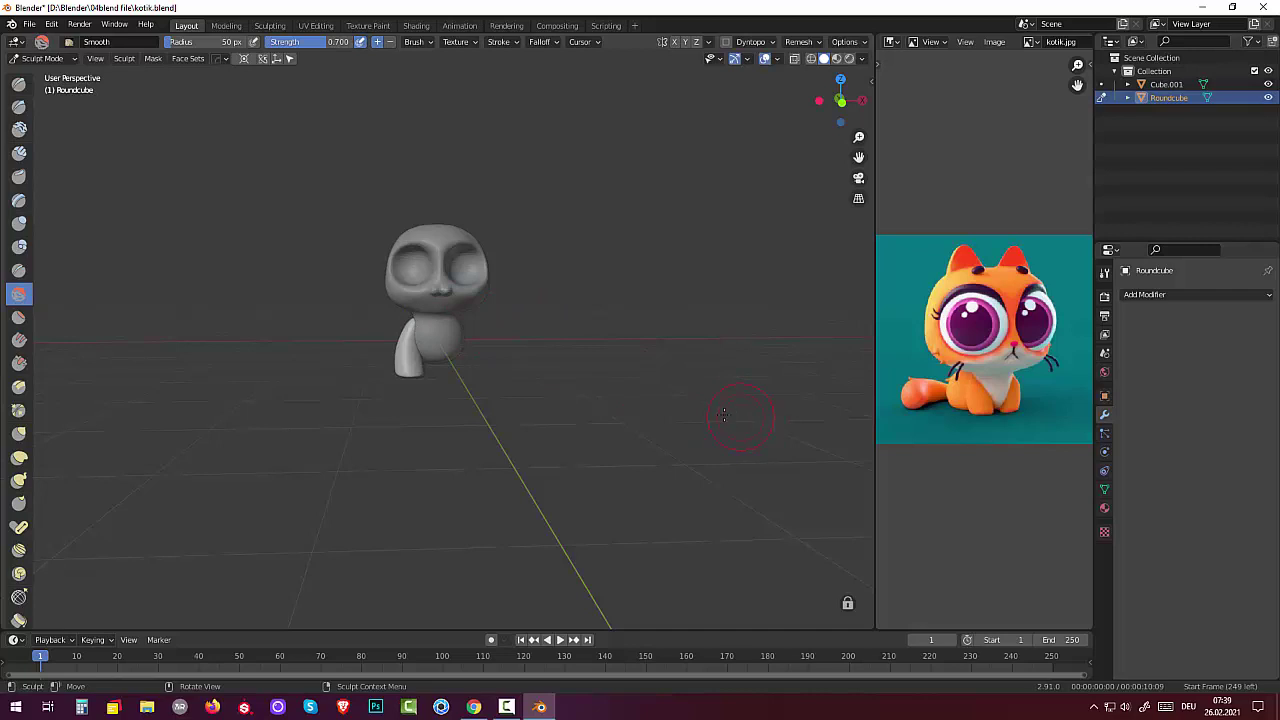
left_click_drag(413, 343, 424, 361)
Bend the leg upright with Elastic Deform, undoing one bad stroke, and deform its base.
left_click(19, 456)
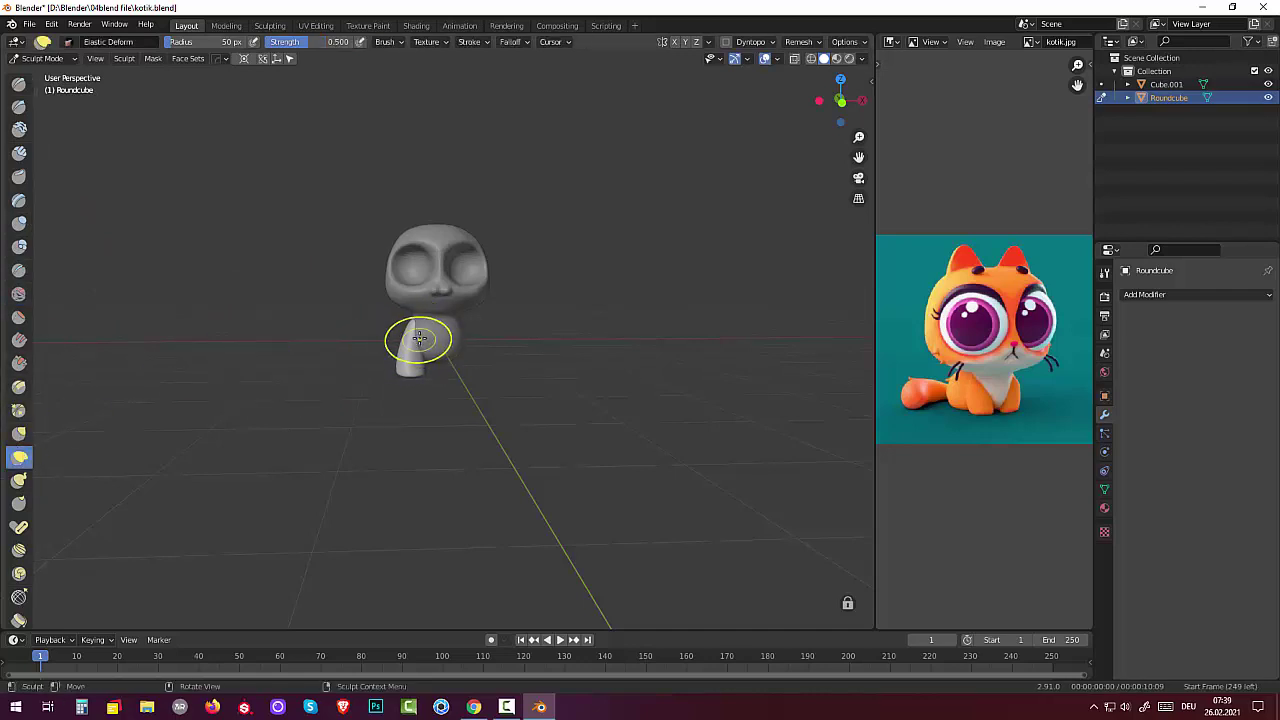
left_click_drag(417, 343, 417, 338)
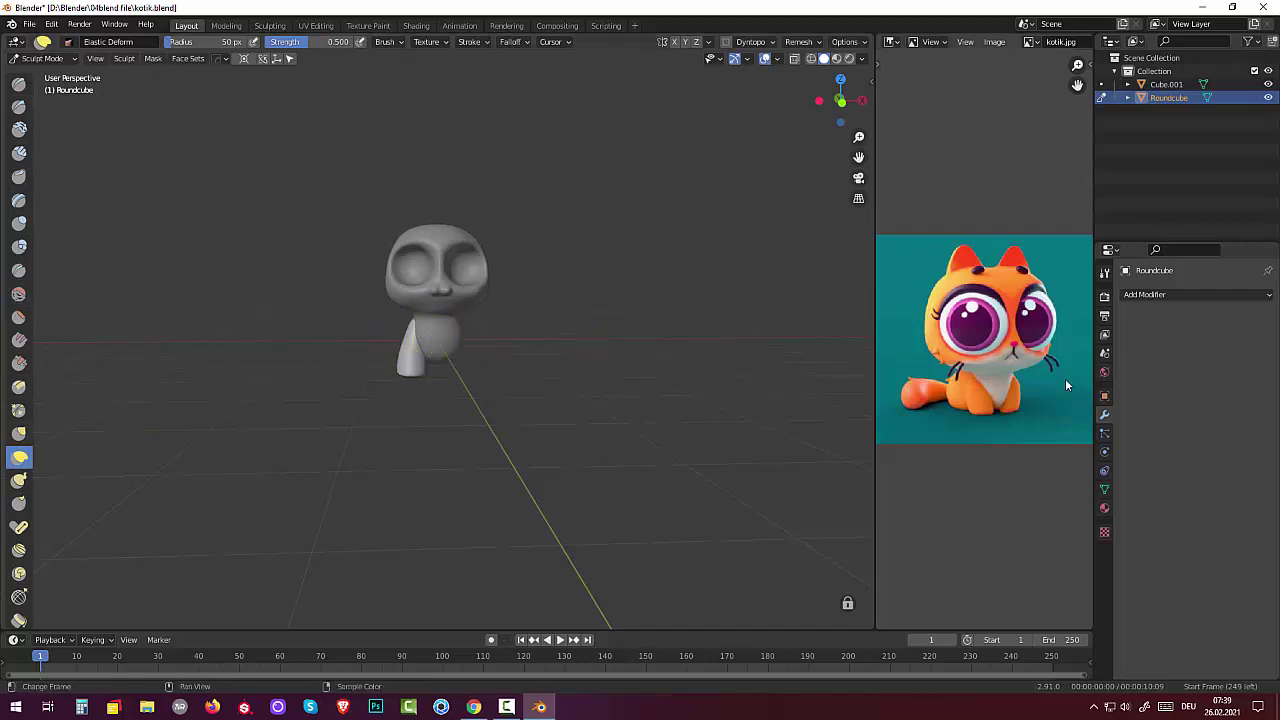
left_click_drag(380, 363, 416, 366)
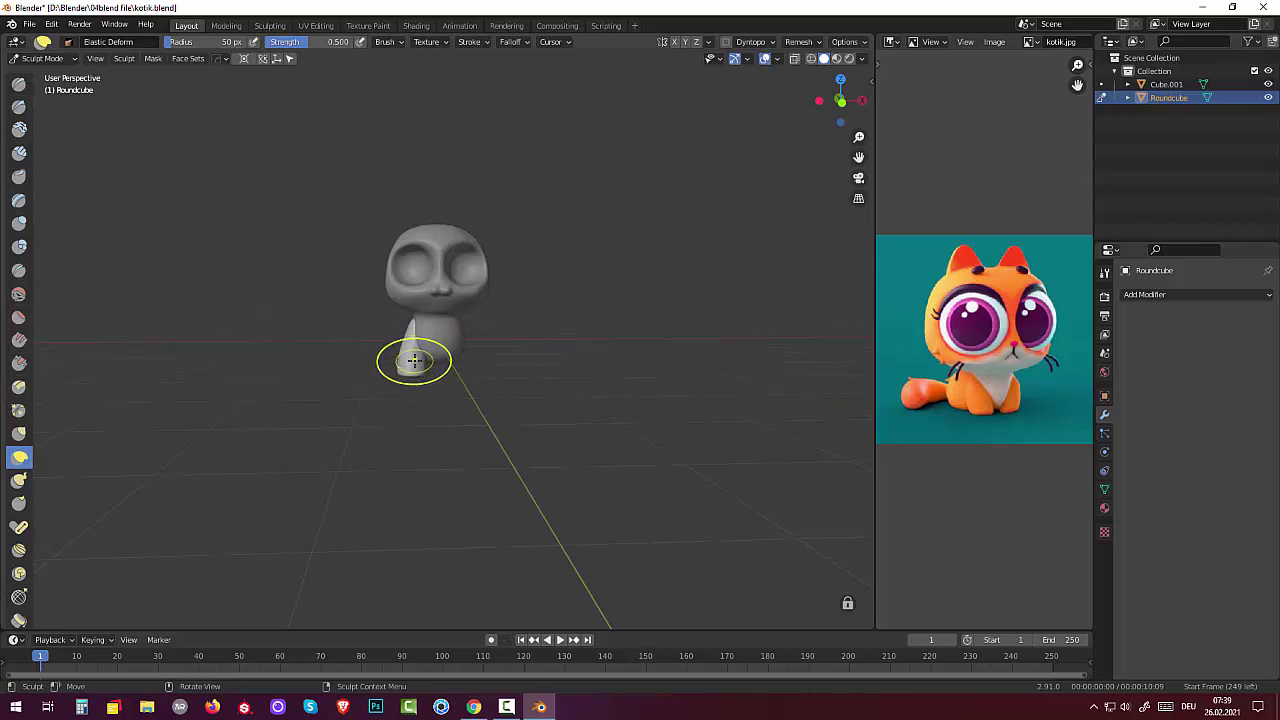
key("ctrl+z")
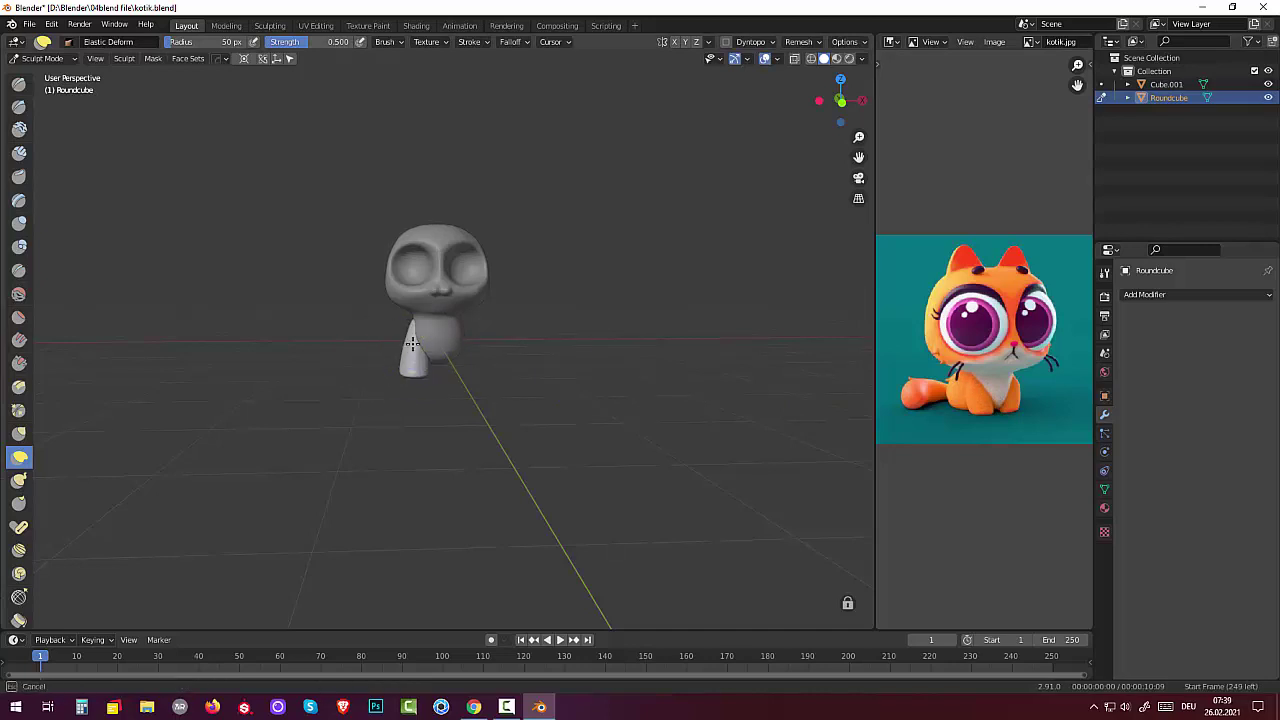
left_click_drag(393, 358, 405, 352)
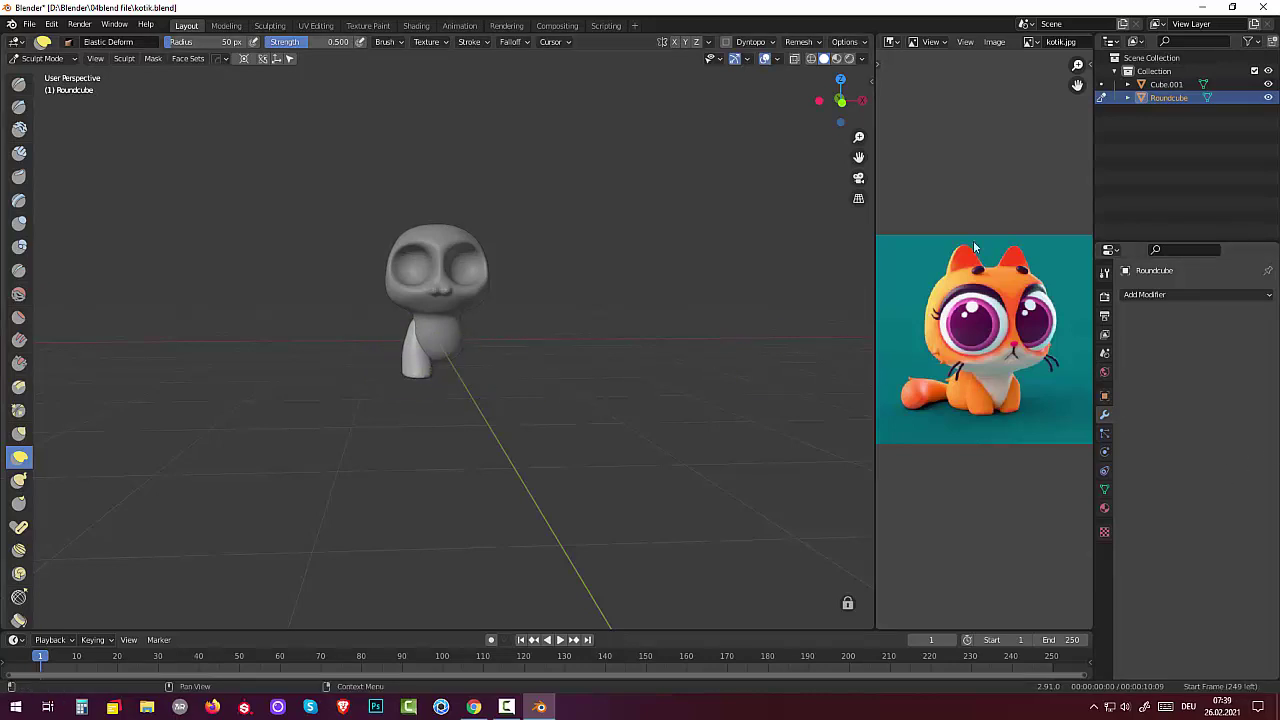
mouse_move(663, 343)
middle_mouse_down()
mouse_move(785, 354)
mouse_move(704, 405)
mouse_move(170, 343)
middle_mouse_up()
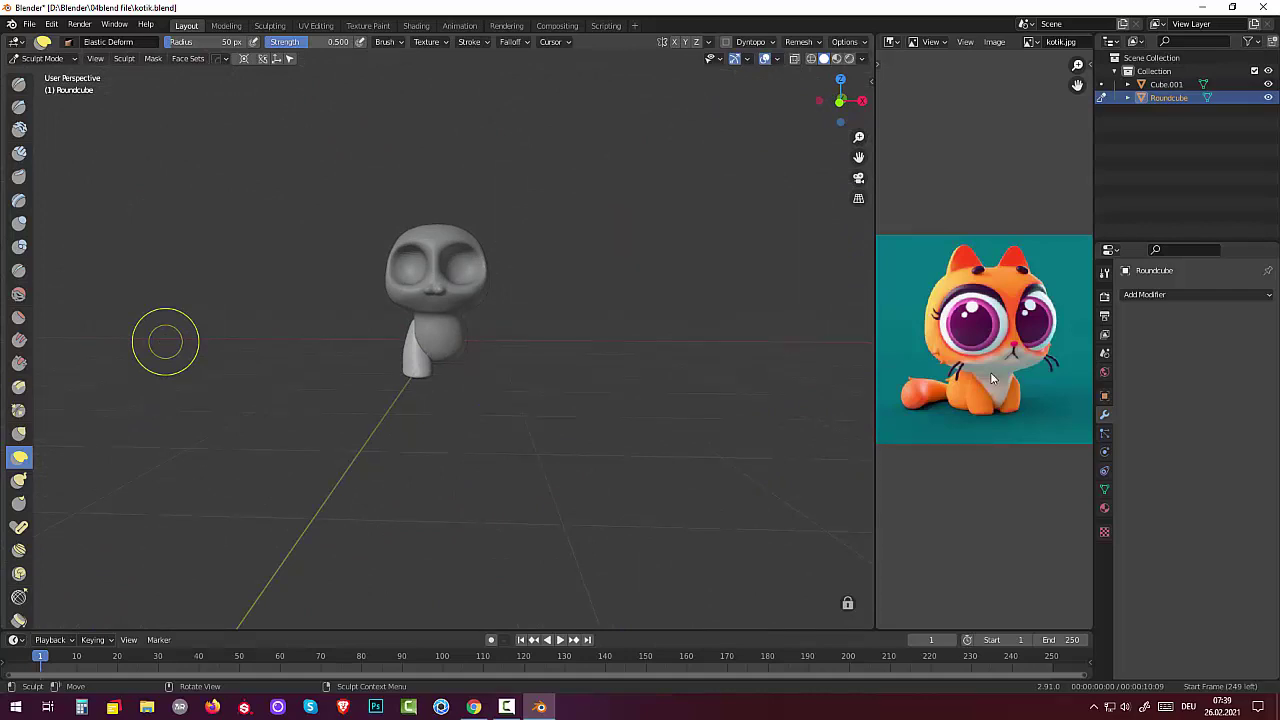
mouse_move(434, 386)
left_mouse_down()
mouse_move(404, 350)
mouse_move(414, 327)
mouse_move(420, 372)
left_mouse_up()
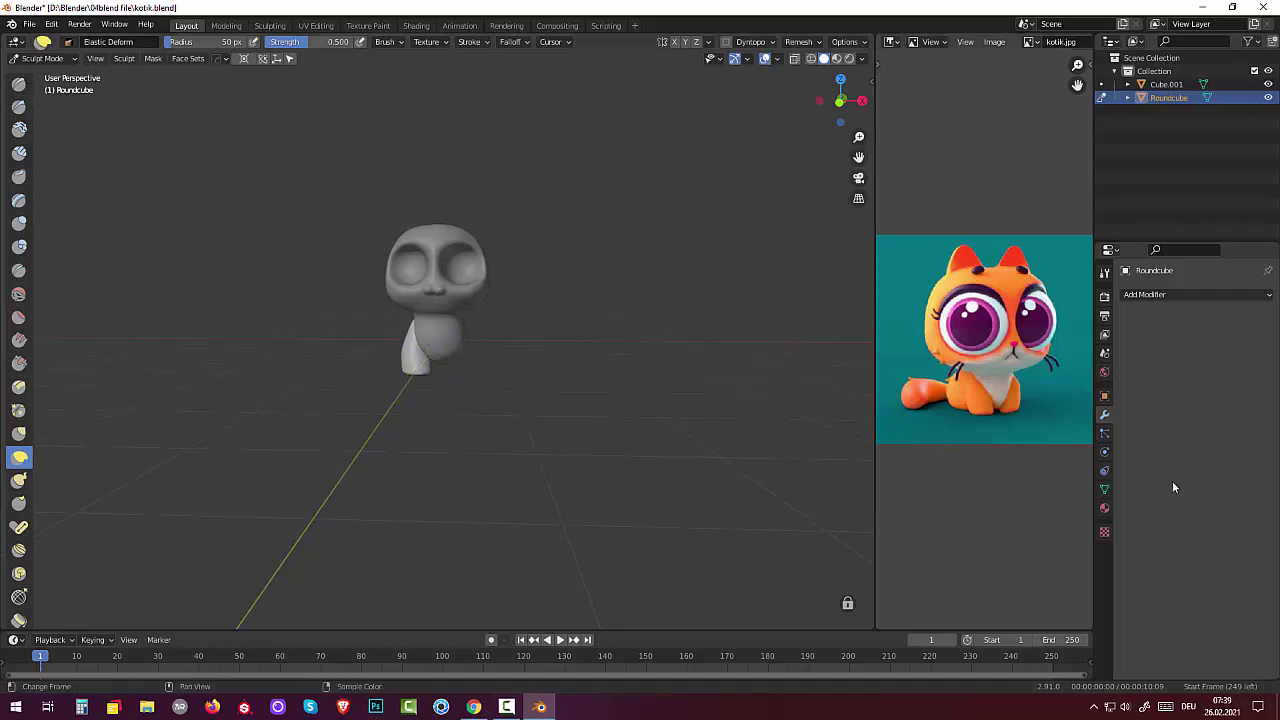
Round out the head bump with Elastic Deform, then pinch it with Pinch/Magnify.
middle_click_drag(513, 277, 500, 289)
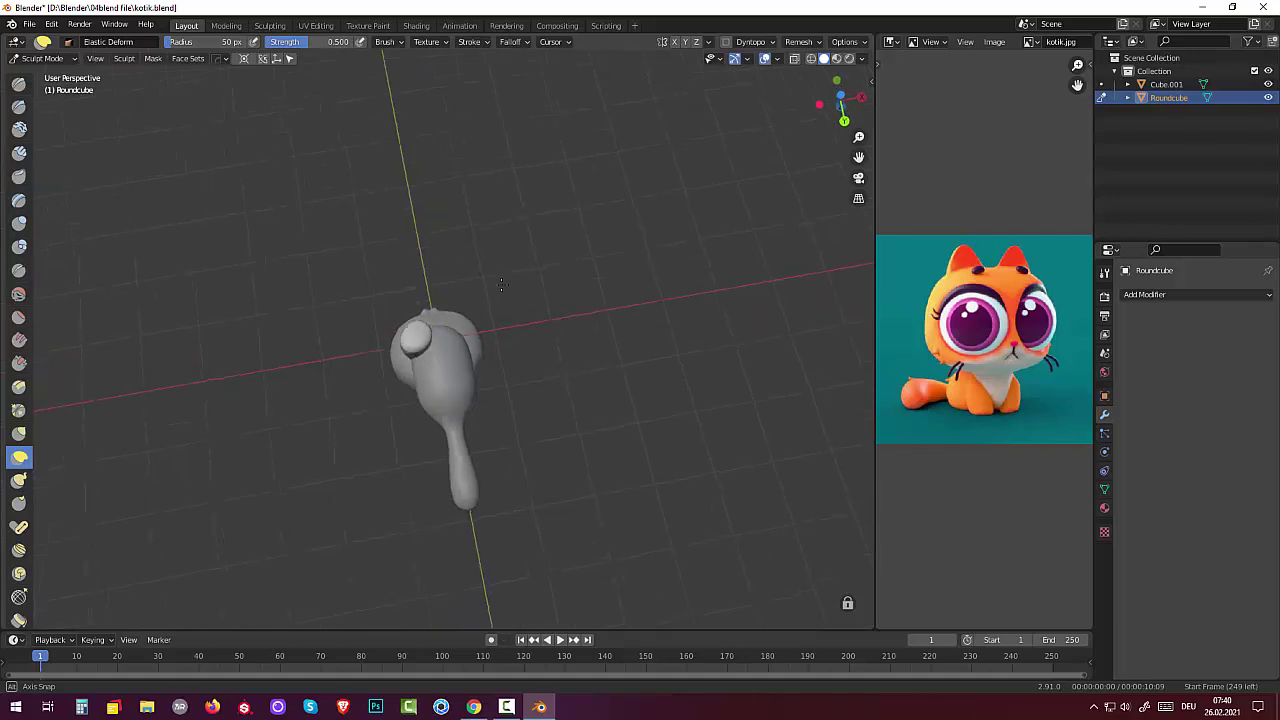
left_click_drag(408, 335, 412, 342)
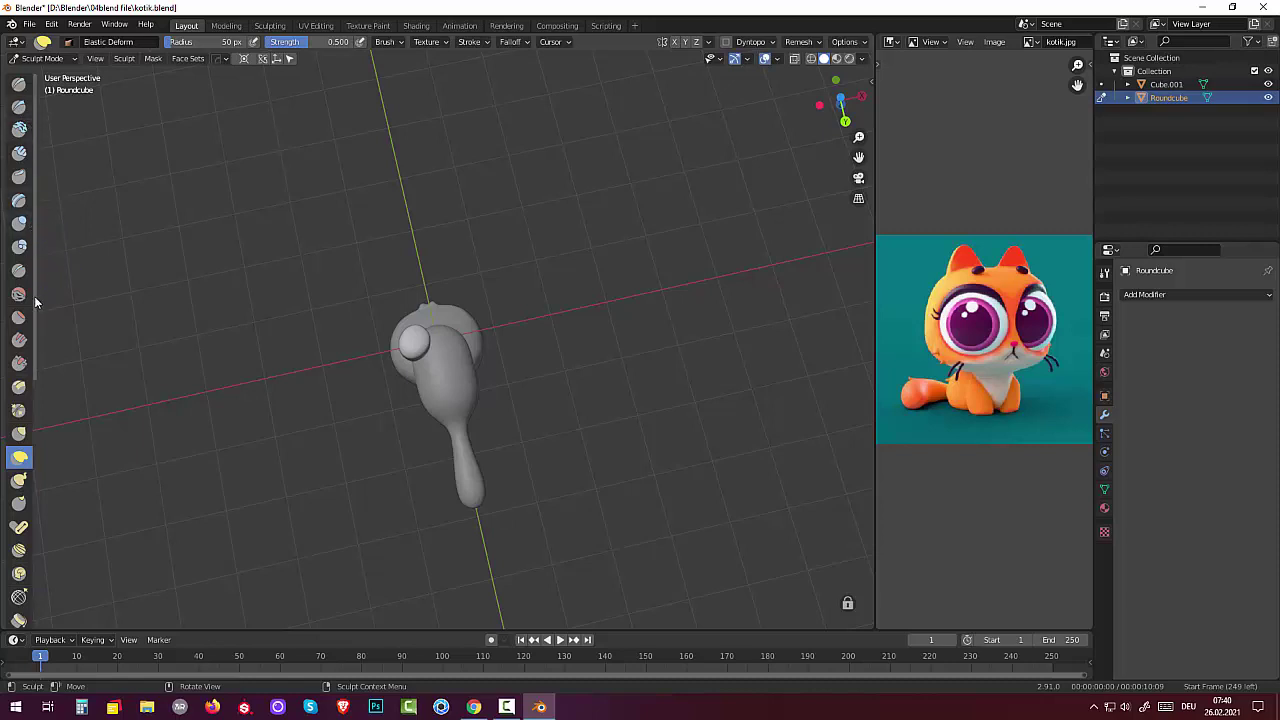
left_click(17, 412)
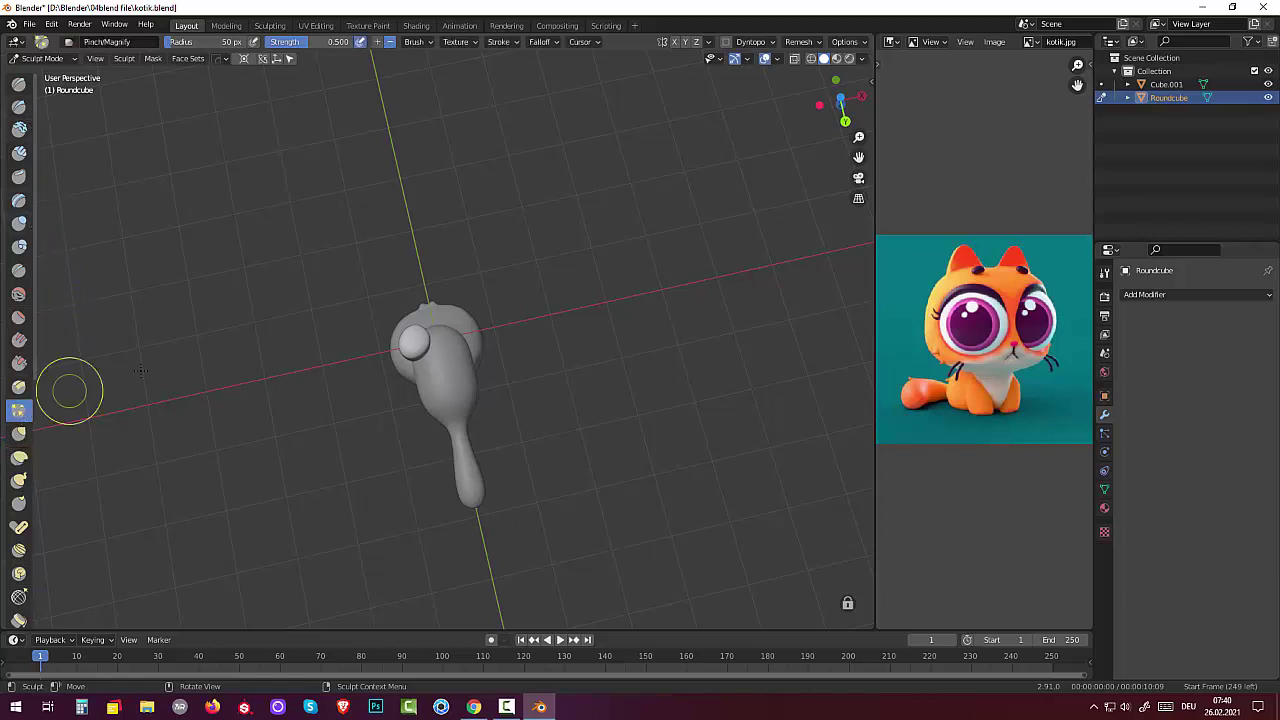
left_click_drag(412, 338, 420, 333)
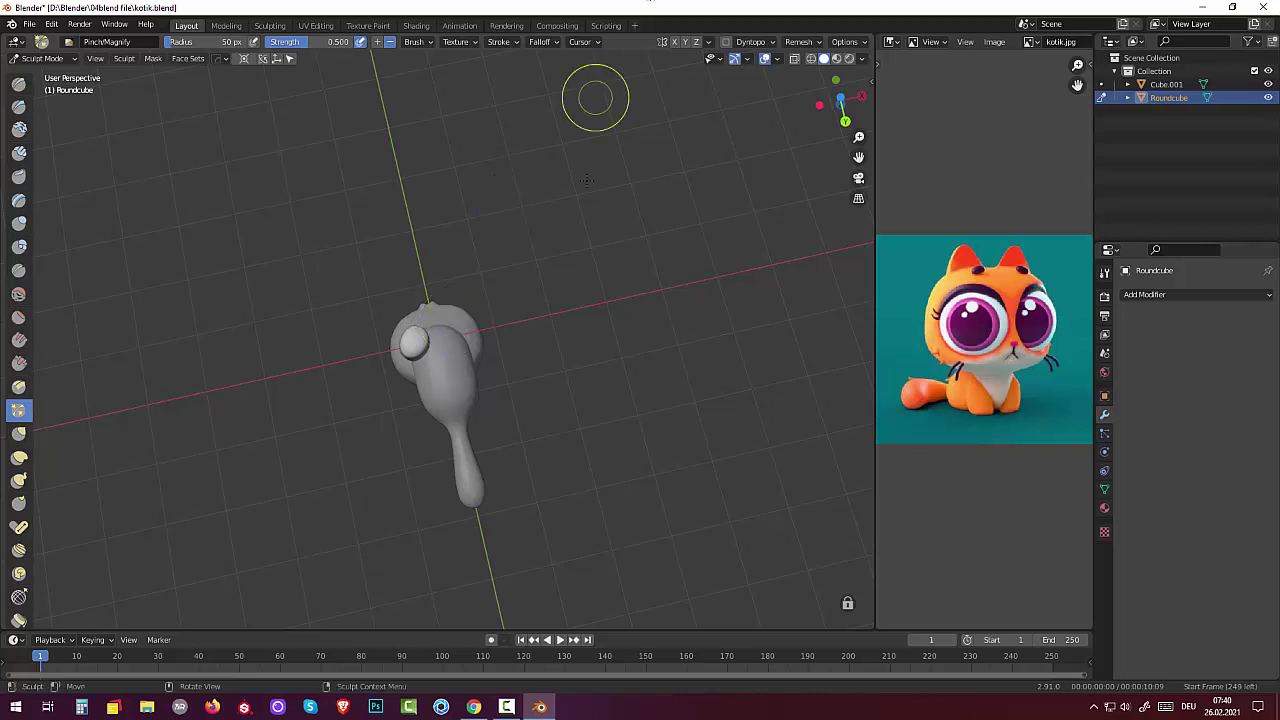
Pull the front leg's foot slightly downward with the Elastic Deform brush.
mouse_move(593, 202)
middle_mouse_down()
mouse_move(574, 397)
mouse_move(558, 419)
middle_mouse_up()
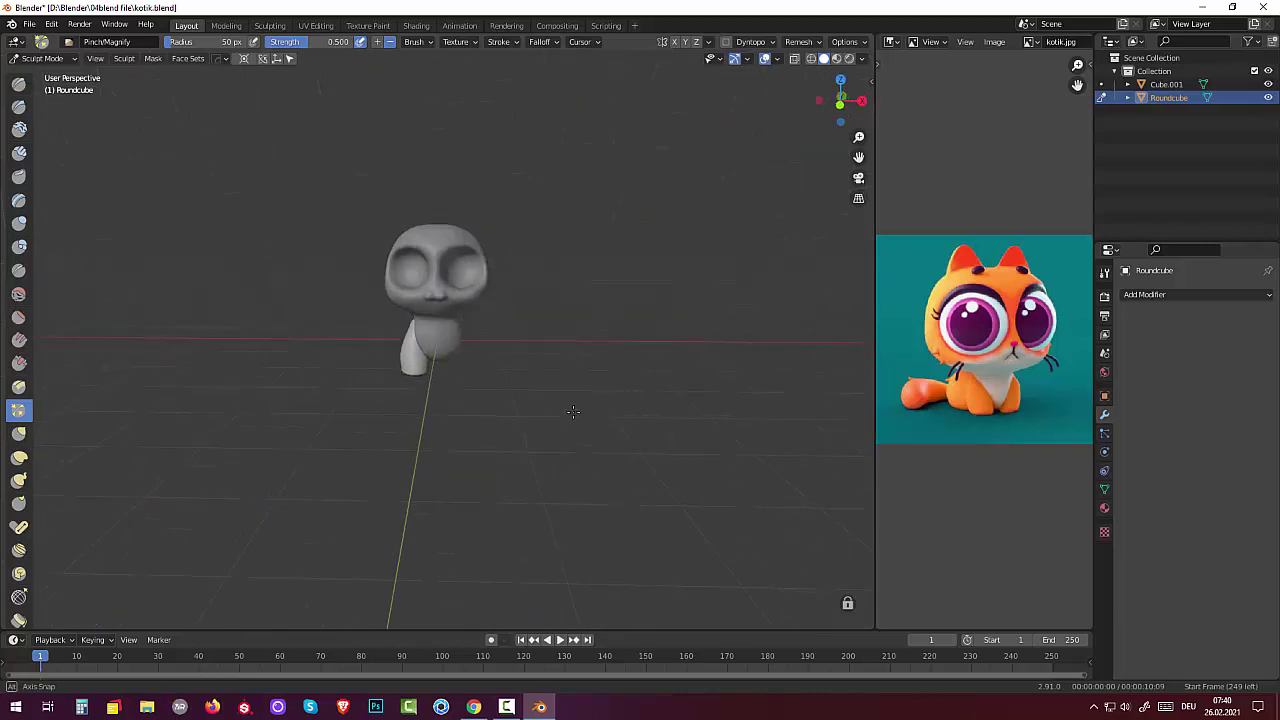
middle_click_drag(558, 419, 520, 414)
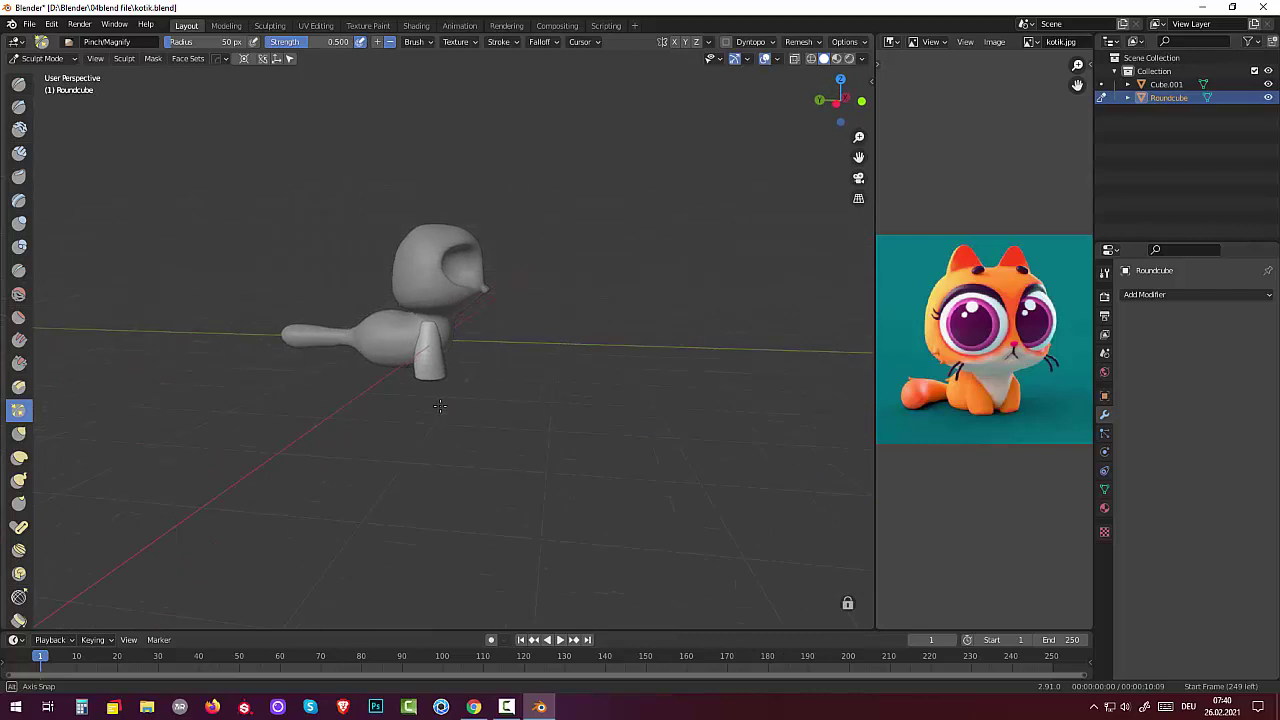
left_click(19, 458)
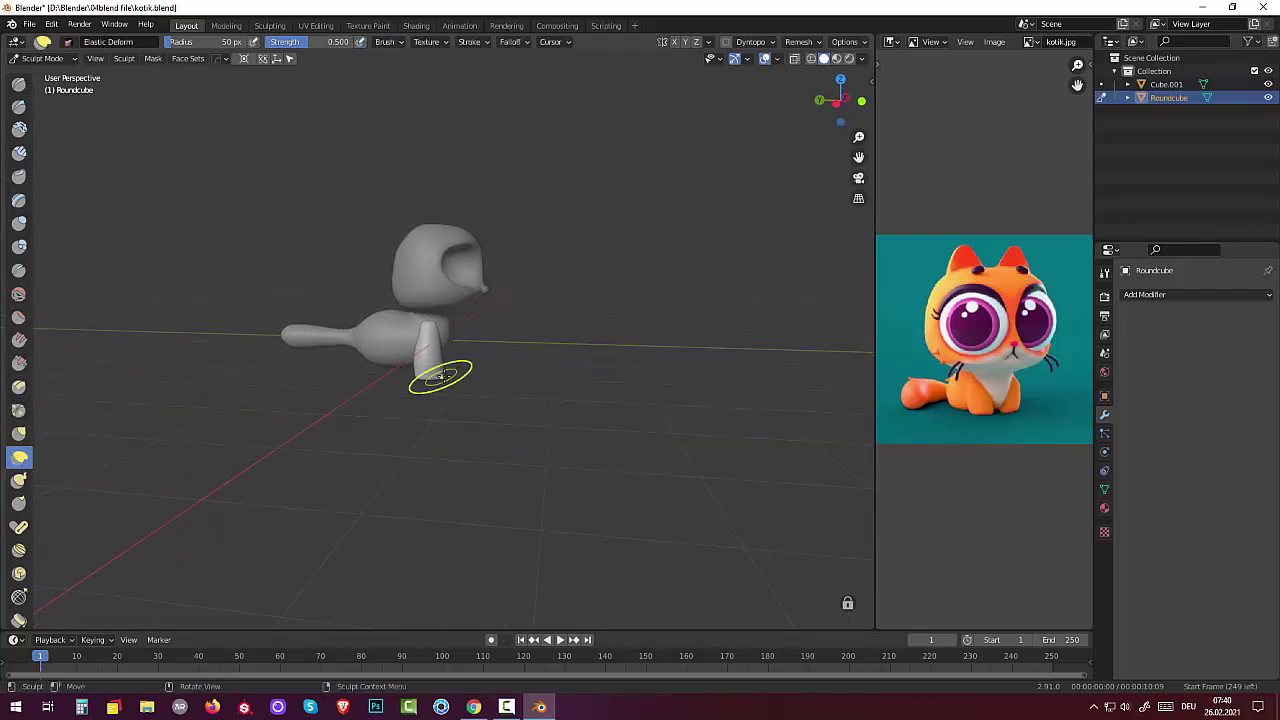
mouse_move(424, 364)
left_mouse_down()
mouse_move(435, 360)
mouse_move(420, 340)
mouse_move(443, 349)
left_mouse_up()
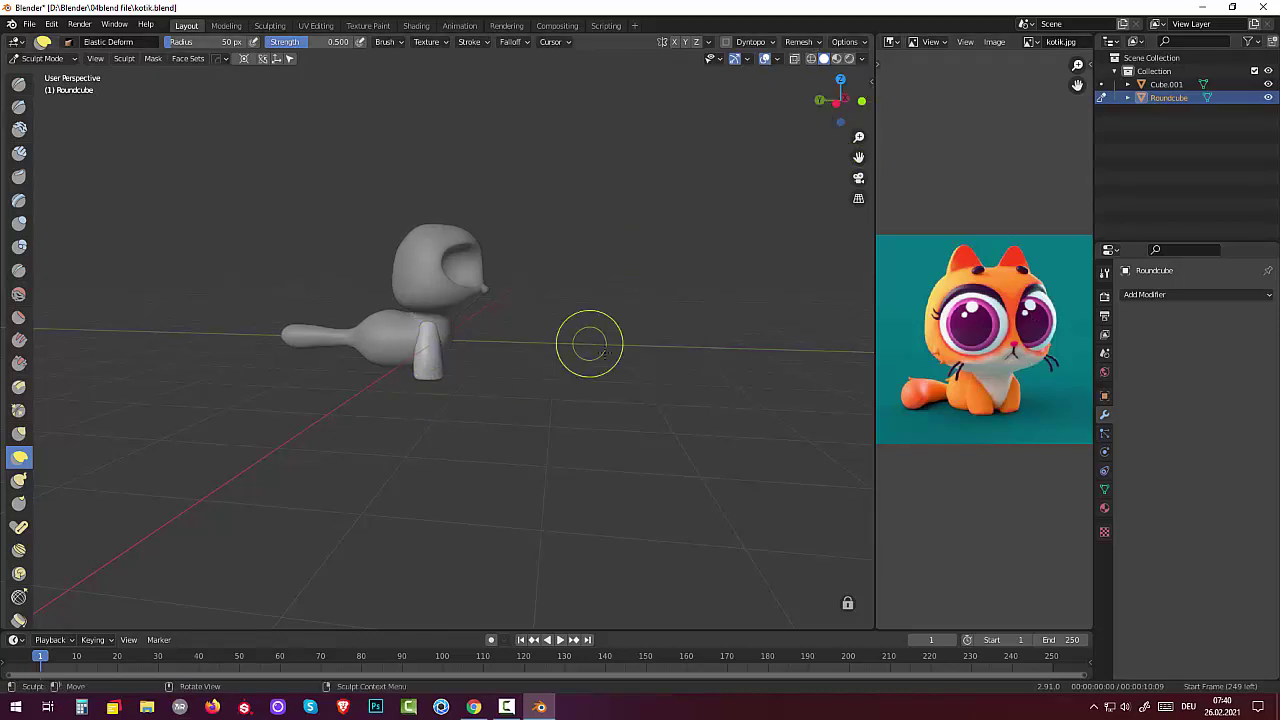
Switch from Sculpt Mode to Object Mode and view the kitten from the front.
left_click(38, 59)
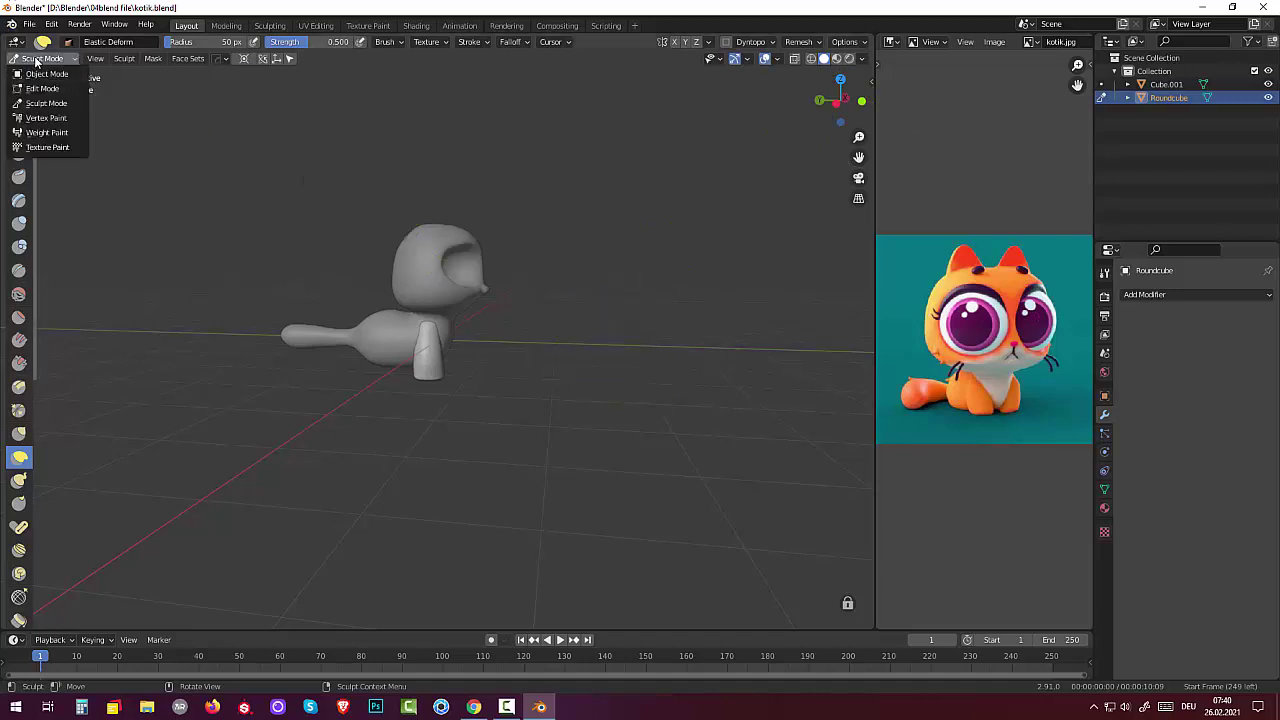
left_click(45, 74)
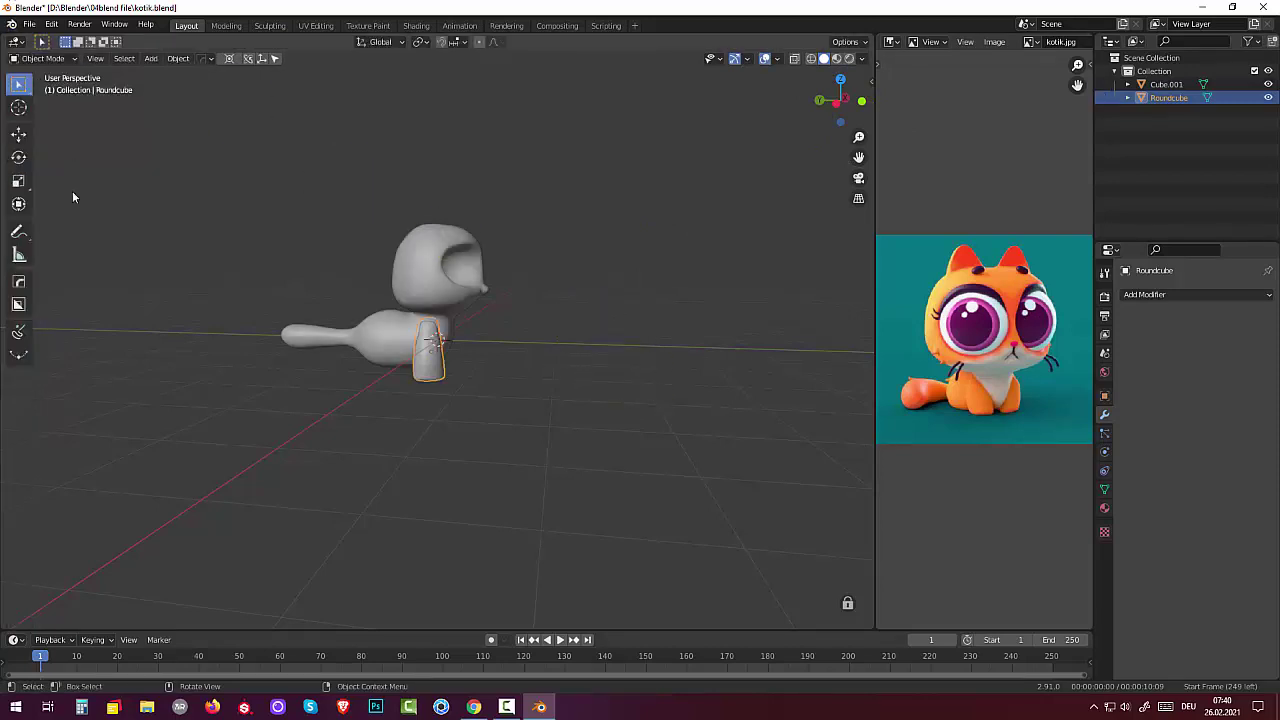
mouse_move(636, 415)
middle_mouse_down()
mouse_move(480, 409)
mouse_move(508, 400)
middle_mouse_up()
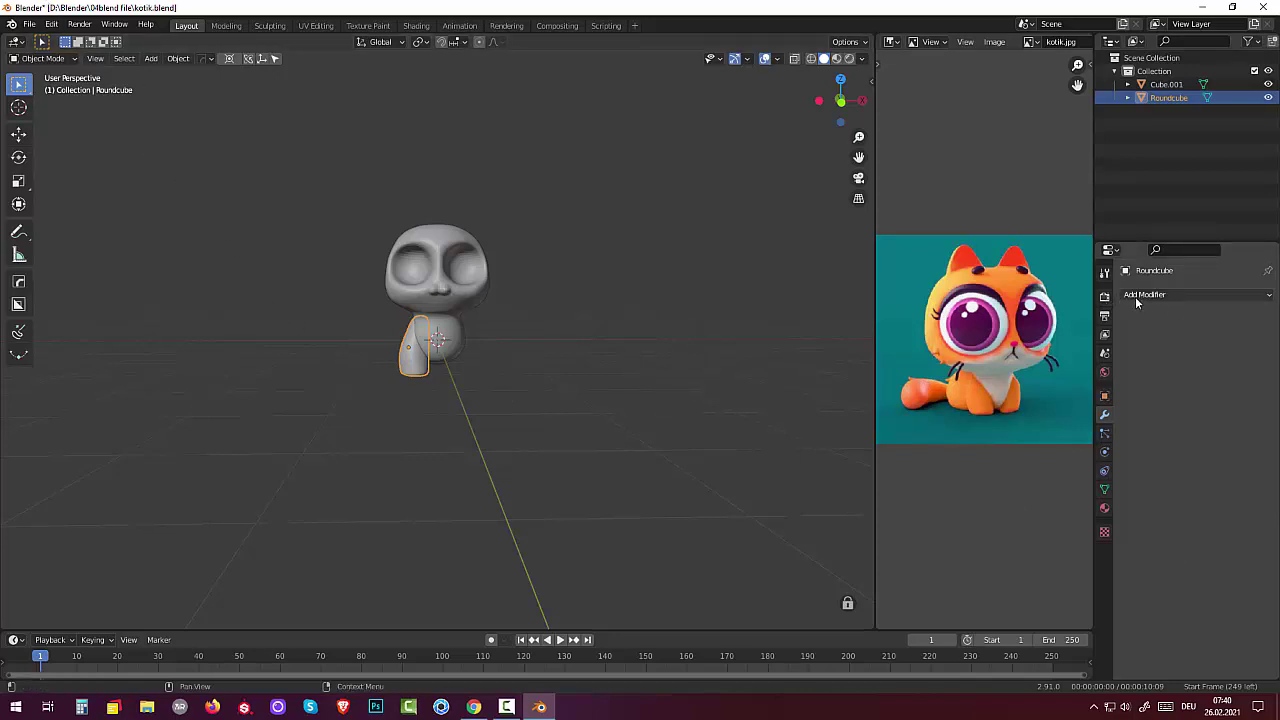
left_click(862, 63)
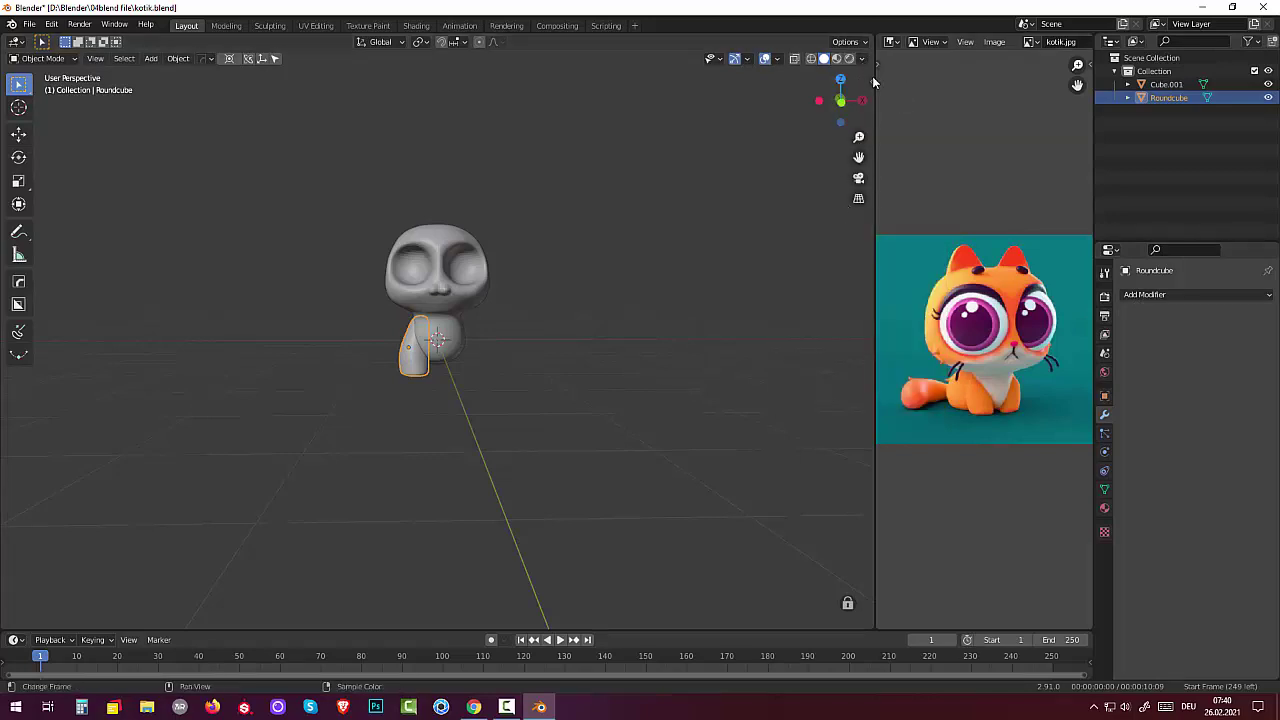
Reset the front leg's location, rotation and scale, then add and apply a Mirror modifier to create the second leg.
left_click(872, 76)
mouse_move(799, 582)
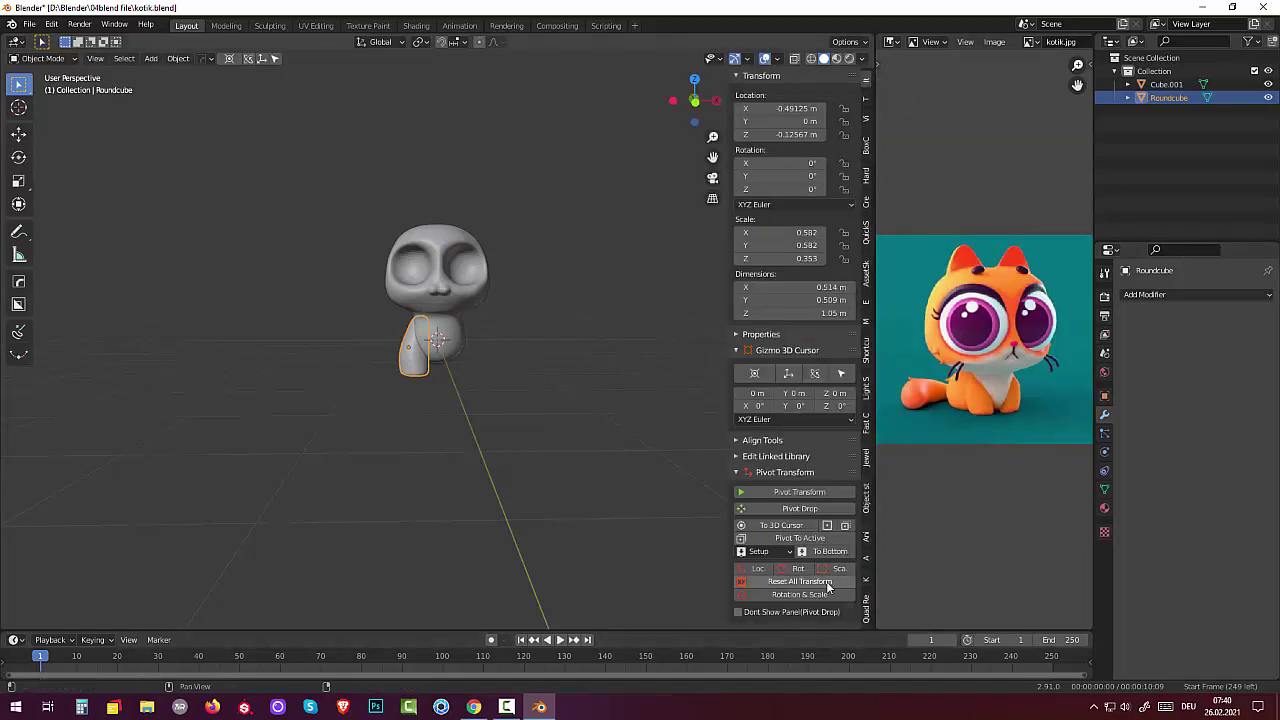
left_click(824, 582)
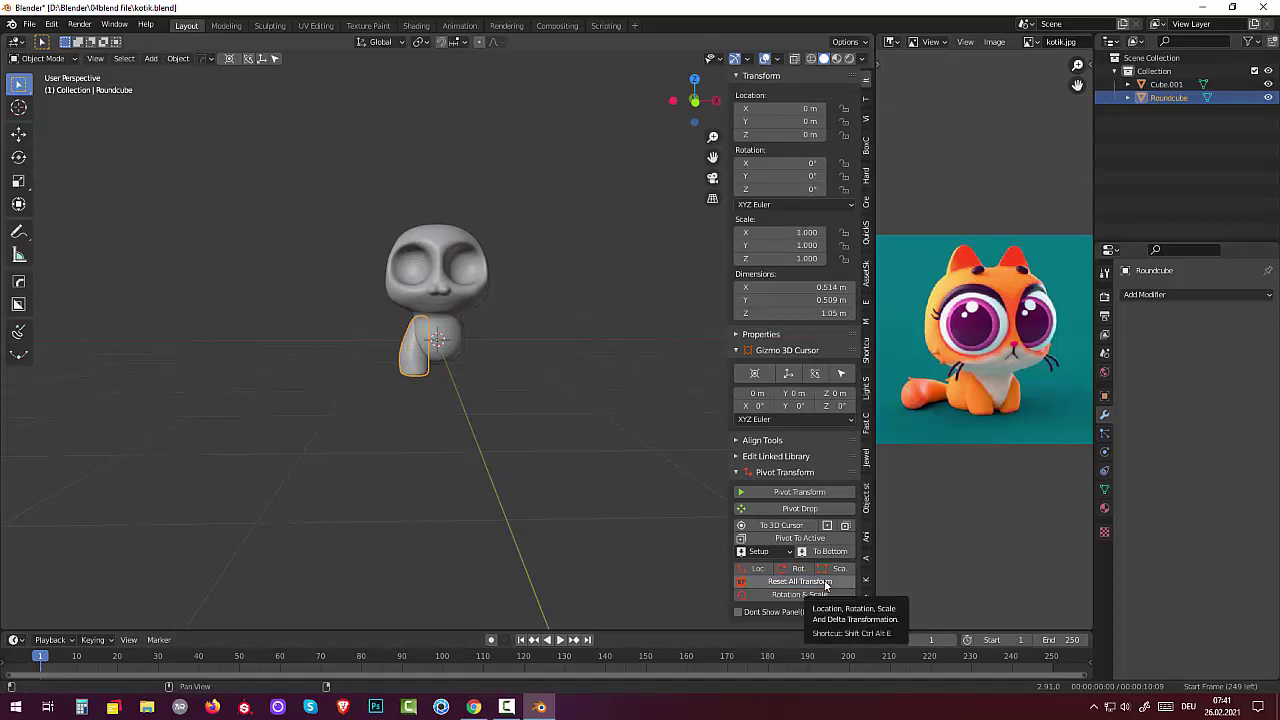
left_click(1147, 296)
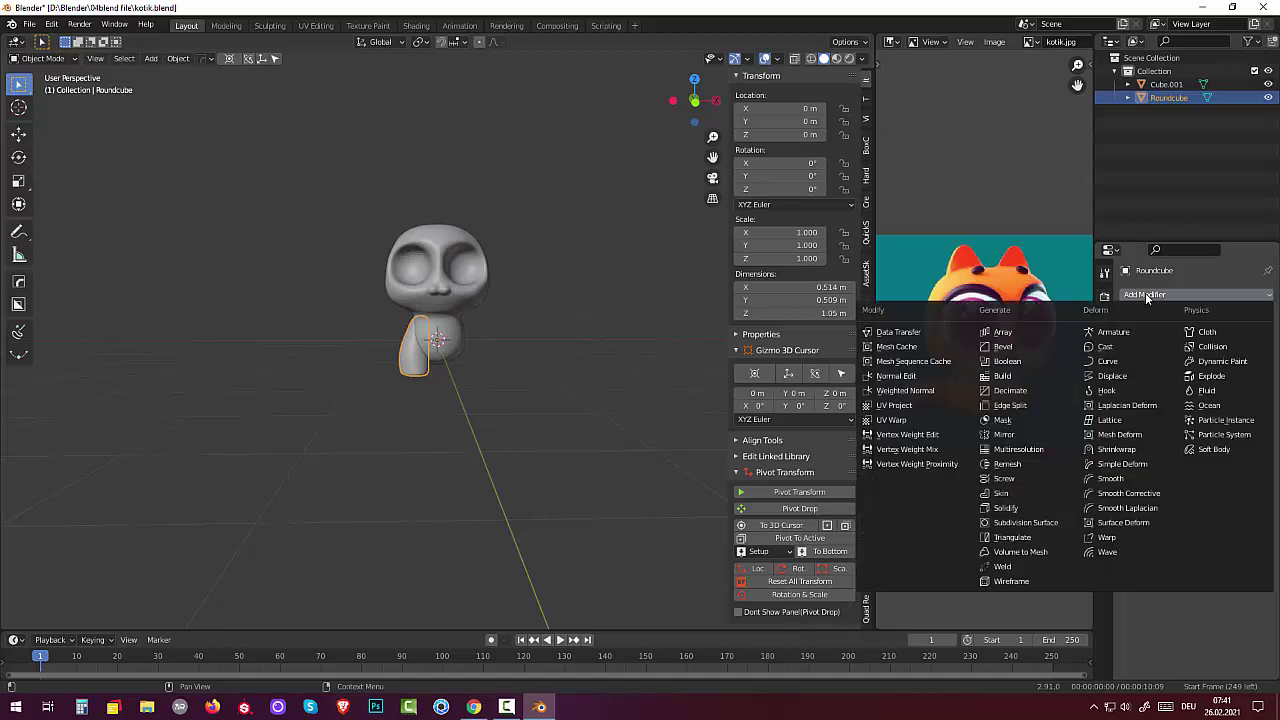
left_click(1003, 434)
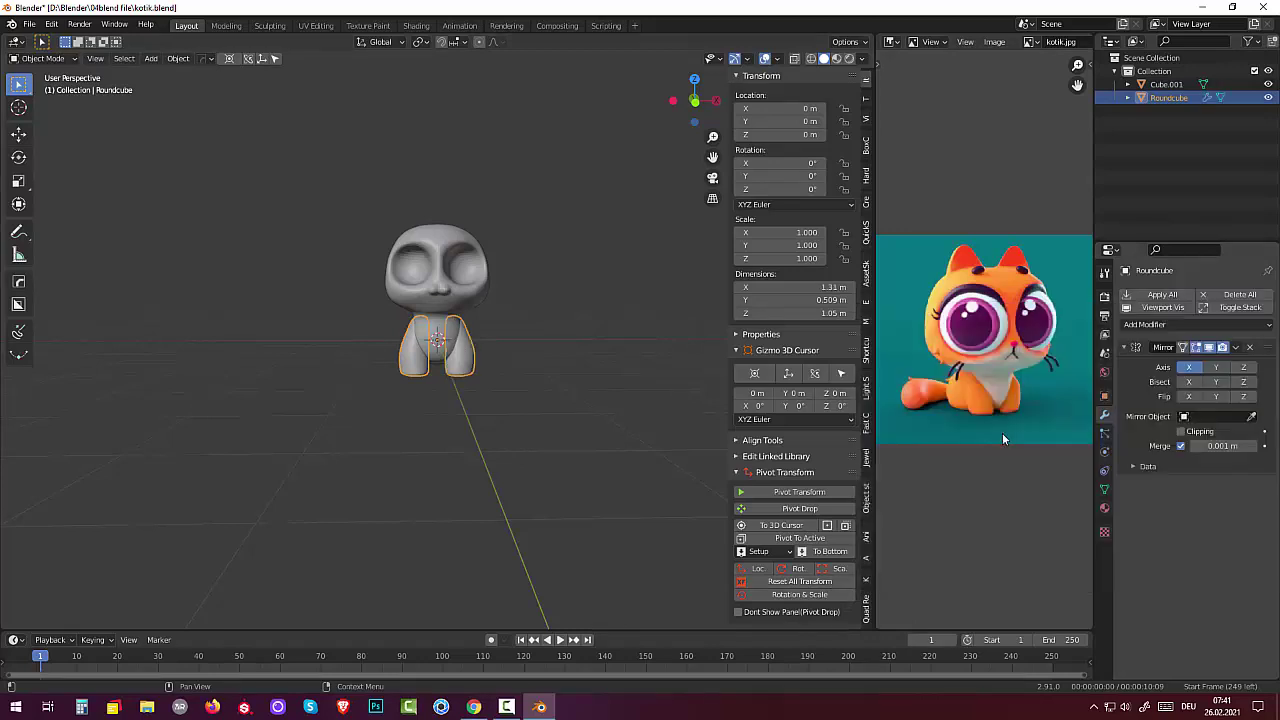
left_click(529, 481)
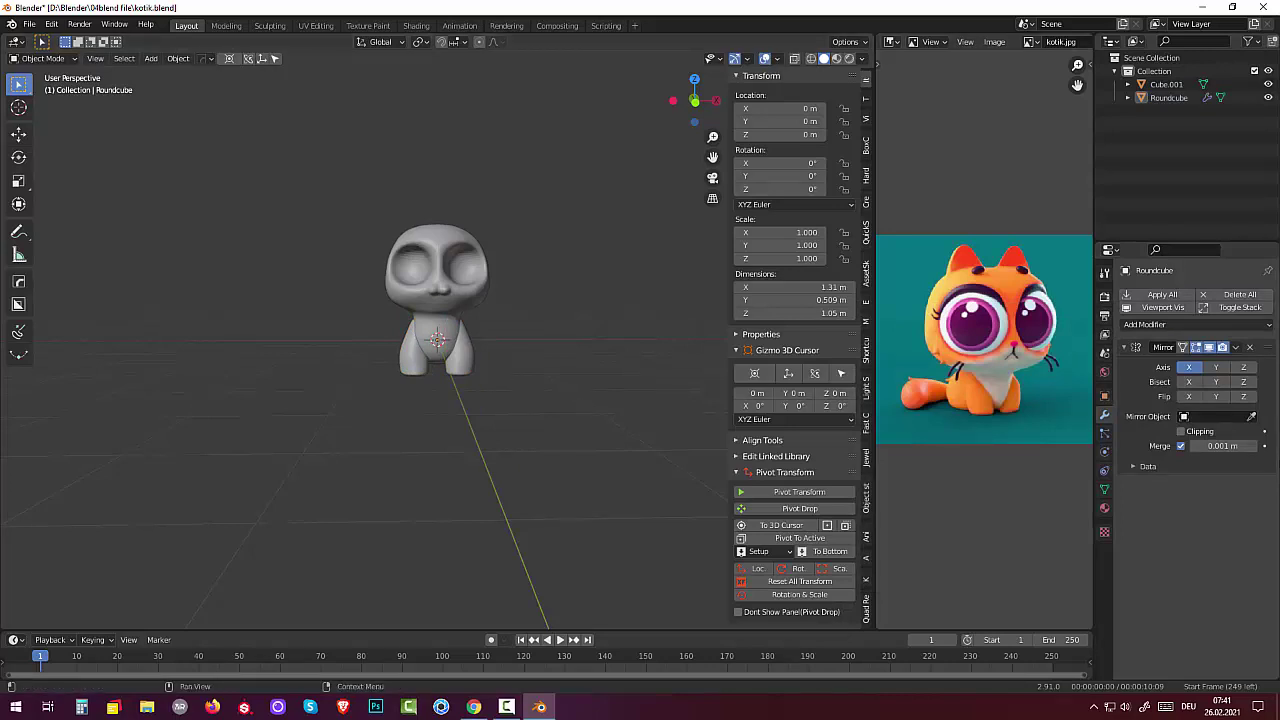
left_click(1236, 347)
left_click(1180, 365)
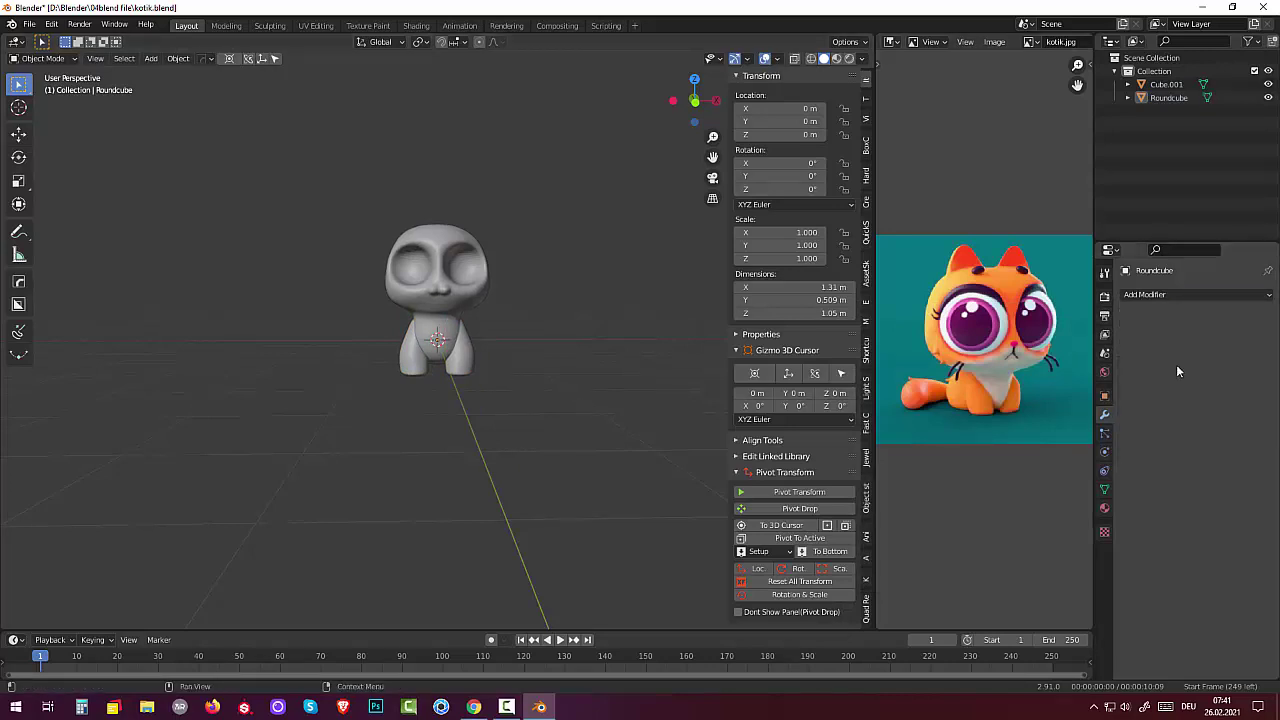
left_click(507, 707)
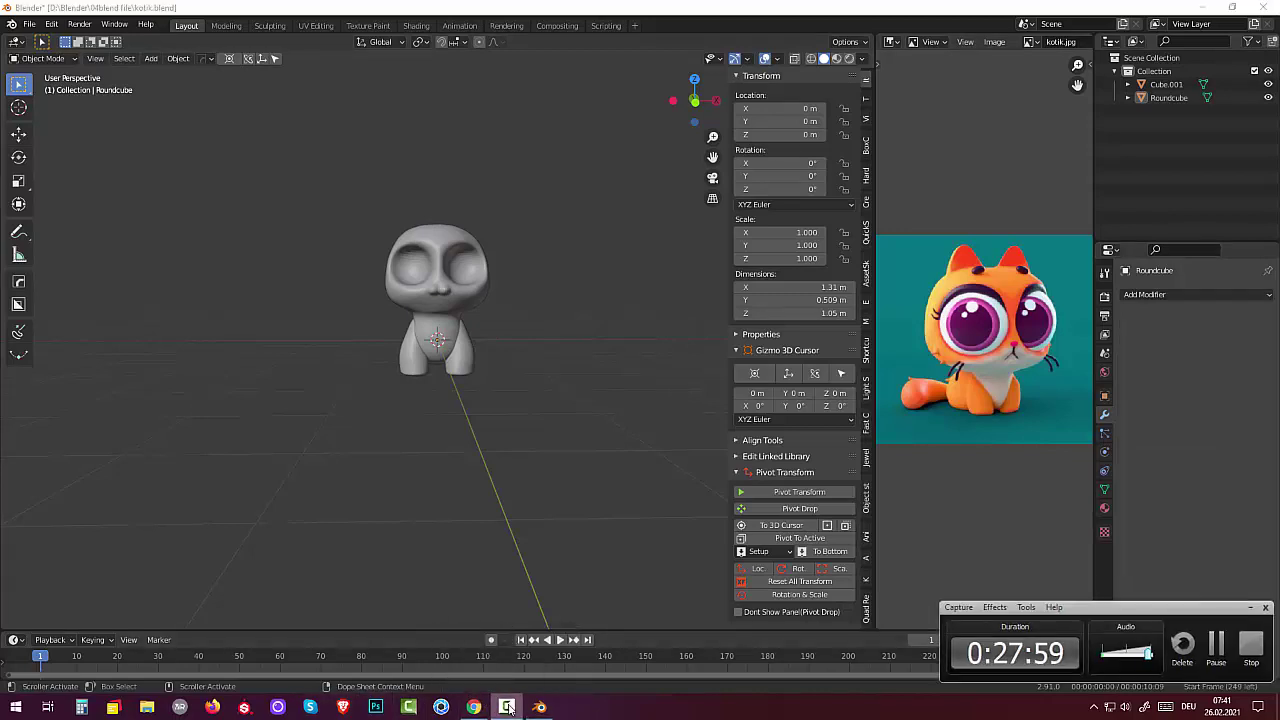